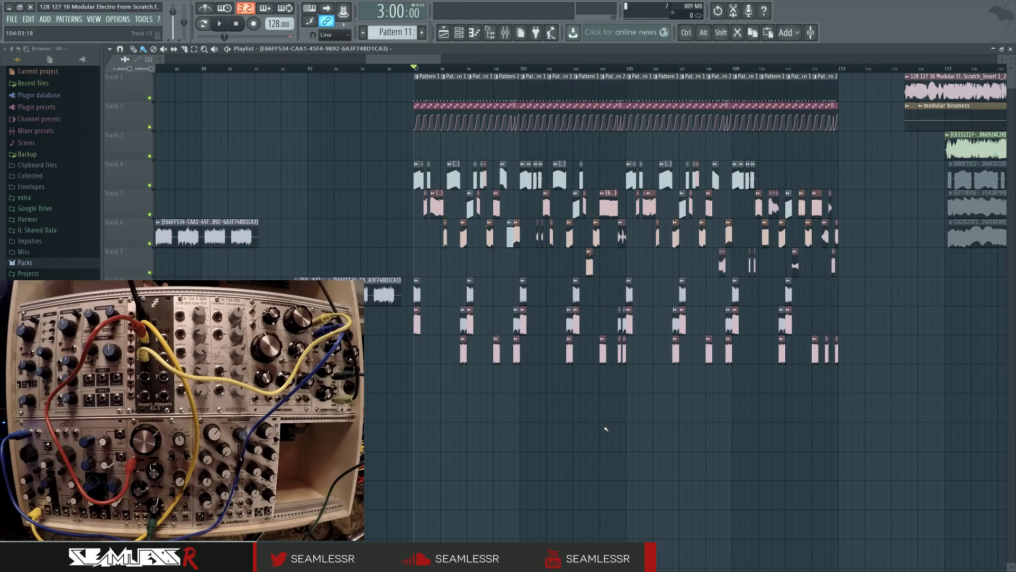
# Play back the clip arrangement from bar 97 and look over its tracks
pyautogui.press('space')
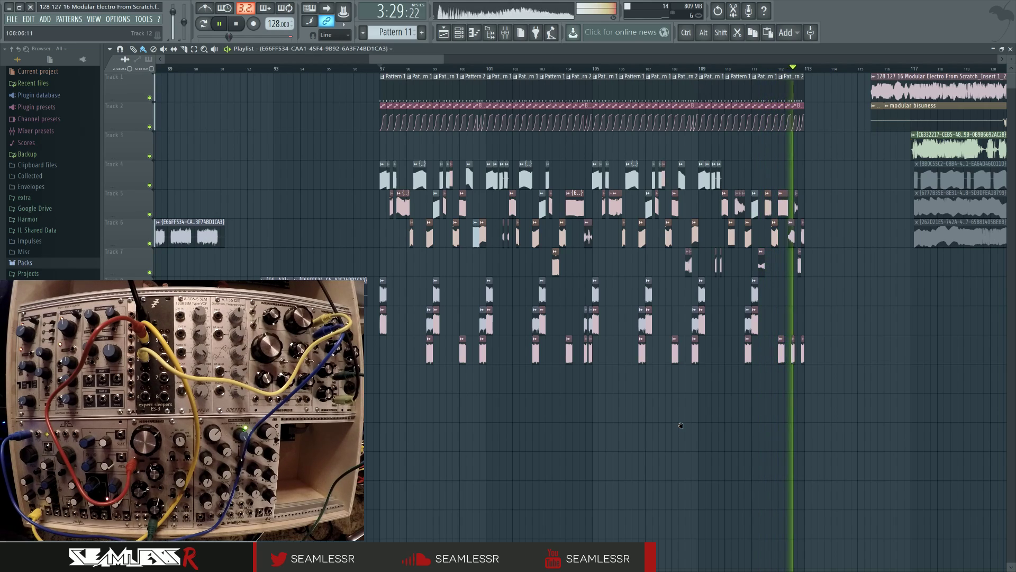
pyautogui.press('space')
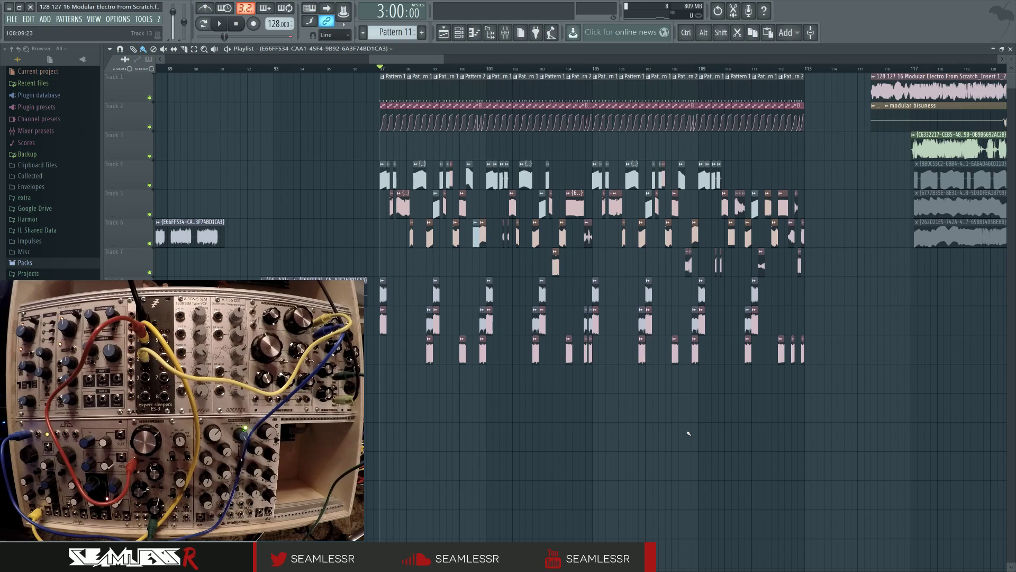
pyautogui.moveTo(684, 434); pyautogui.dragTo(706, 435)
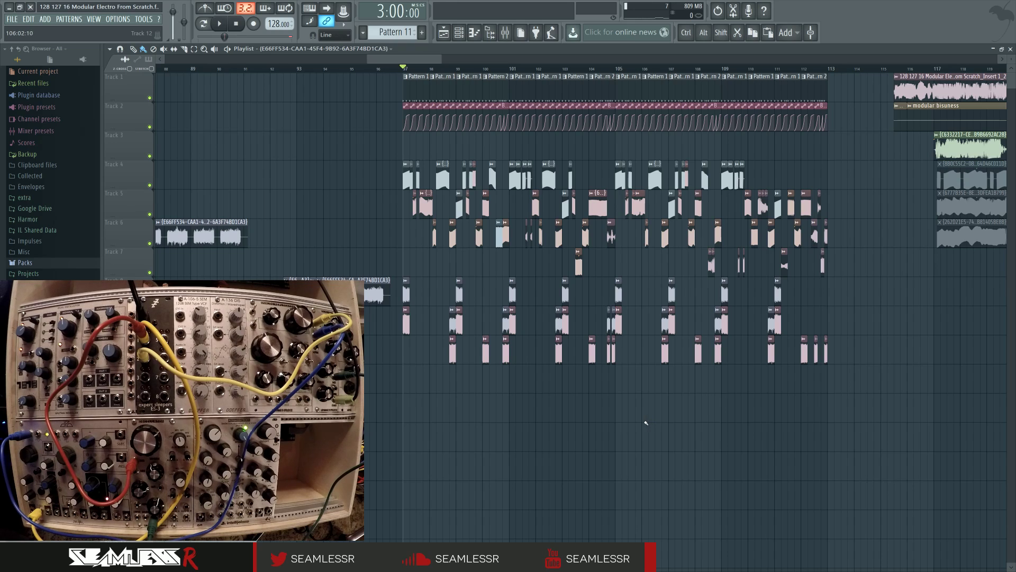
pyautogui.moveTo(596, 419); pyautogui.dragTo(622, 429)
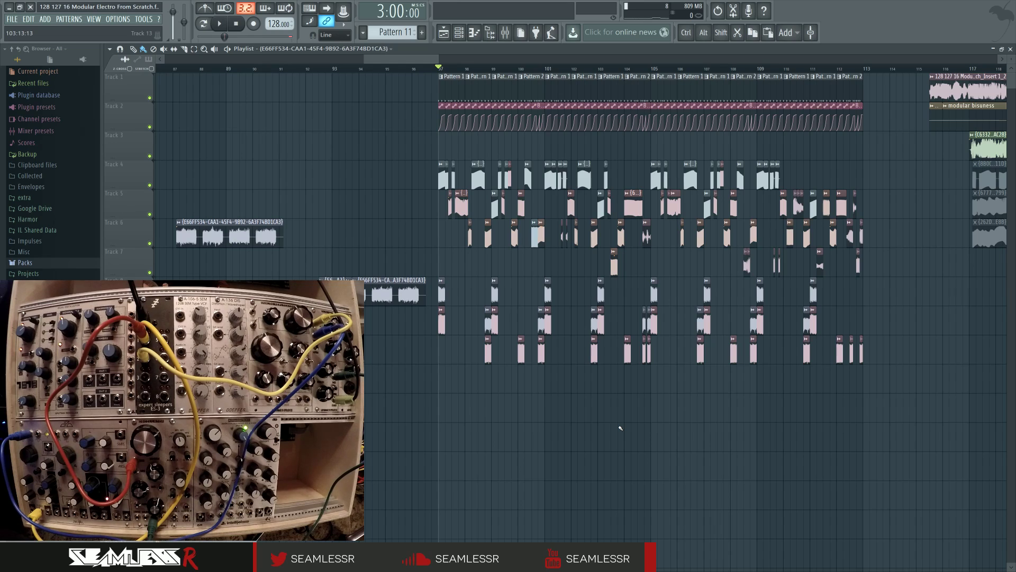
pyautogui.moveTo(440, 277); pyautogui.dragTo(850, 364)
pyautogui.keyDown('ctrl'); pyautogui.click(712, 405); pyautogui.keyUp('ctrl')
pyautogui.moveTo(711, 404); pyautogui.dragTo(697, 409)
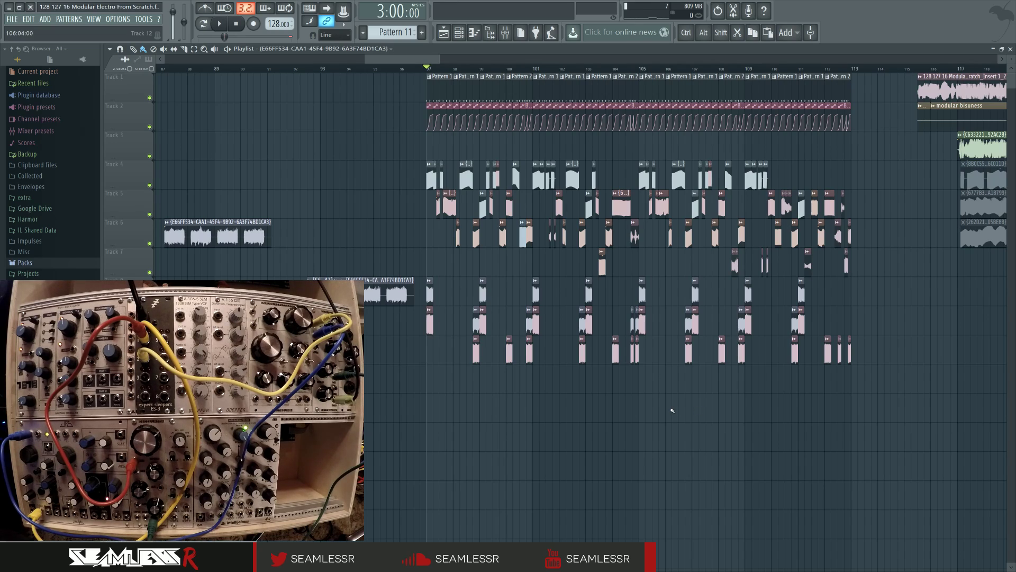
pyautogui.moveTo(670, 409); pyautogui.dragTo(644, 421)
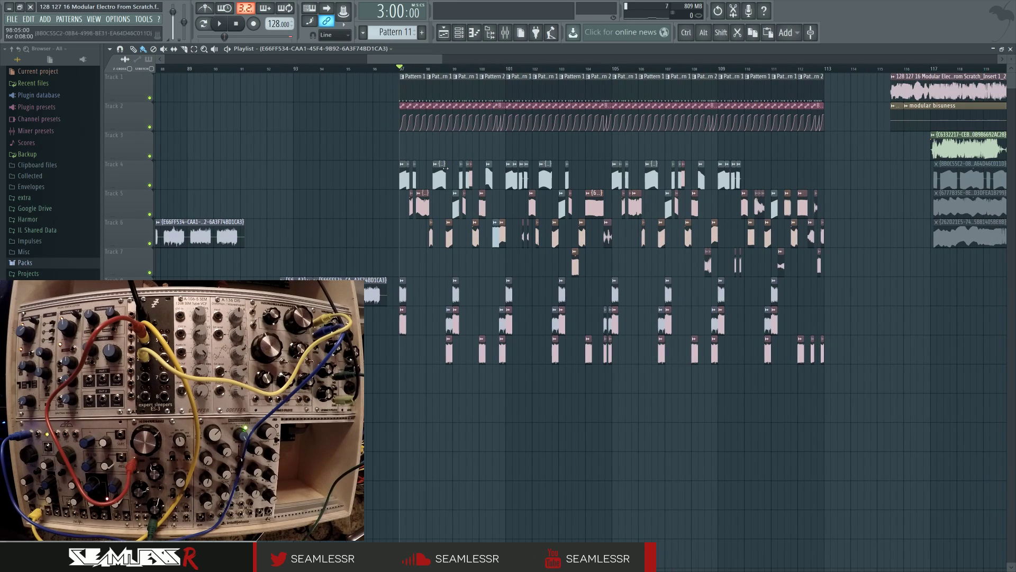
pyautogui.press('space')
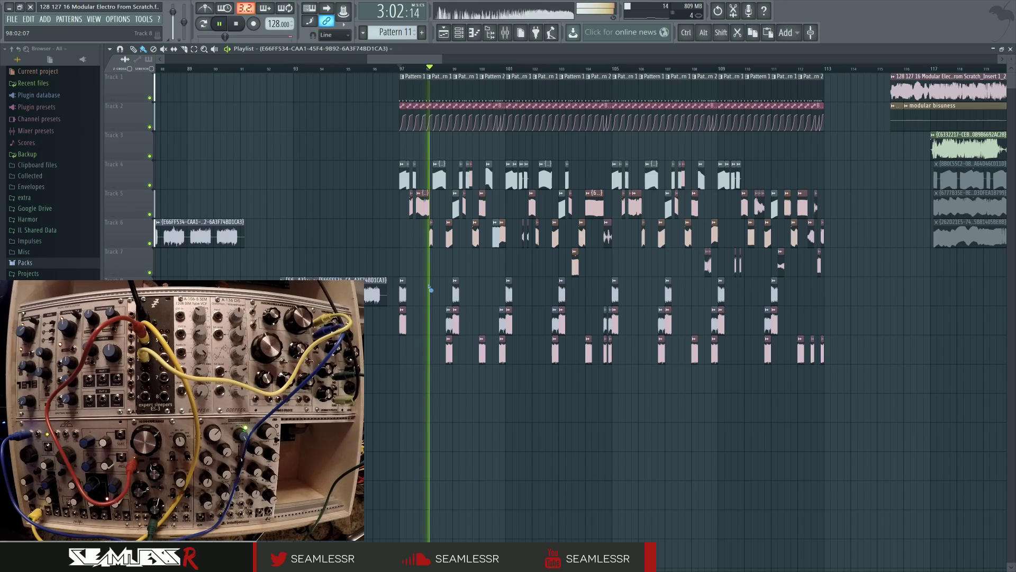
pyautogui.press('space')
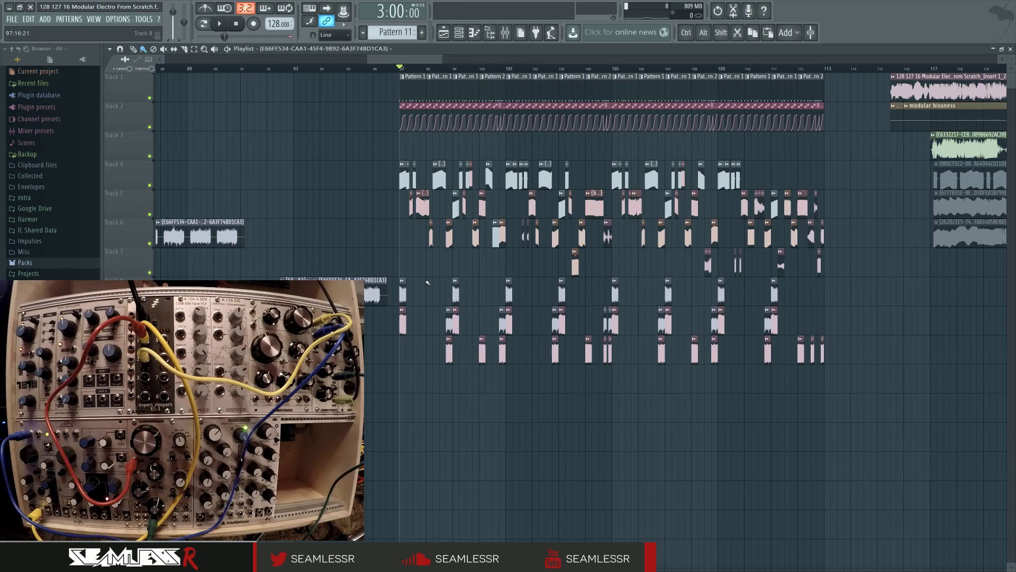
# Mute all the audio clips on tracks 8 to 10 between bars 97 and 113
pyautogui.moveTo(429, 267); pyautogui.dragTo(431, 267)
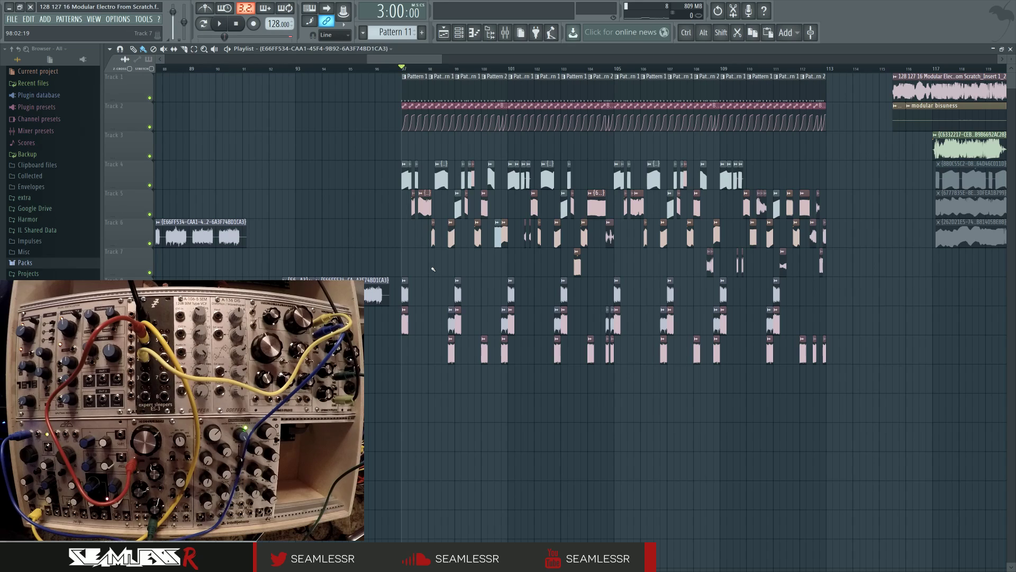
pyautogui.keyDown('ctrl'); pyautogui.moveTo(879, 359); pyautogui.dragTo(406, 281); pyautogui.keyUp('ctrl')
pyautogui.moveTo(406, 281)
pyautogui.keyDown('ctrl'); pyautogui.mouseDown()
pyautogui.moveTo(597, 360)
pyautogui.moveTo(885, 362)
pyautogui.moveTo(404, 307)
pyautogui.moveTo(401, 278)
pyautogui.mouseUp(); pyautogui.keyUp('ctrl')
pyautogui.keyDown('ctrl'); pyautogui.click(855, 375); pyautogui.keyUp('ctrl')
pyautogui.keyDown('ctrl'); pyautogui.click(417, 366); pyautogui.keyUp('ctrl')
pyautogui.moveTo(809, 301)
pyautogui.keyDown('alt'); pyautogui.mouseDown()
pyautogui.moveTo(417, 304)
pyautogui.moveTo(810, 321)
pyautogui.moveTo(443, 356)
pyautogui.mouseUp(); pyautogui.keyUp('alt')
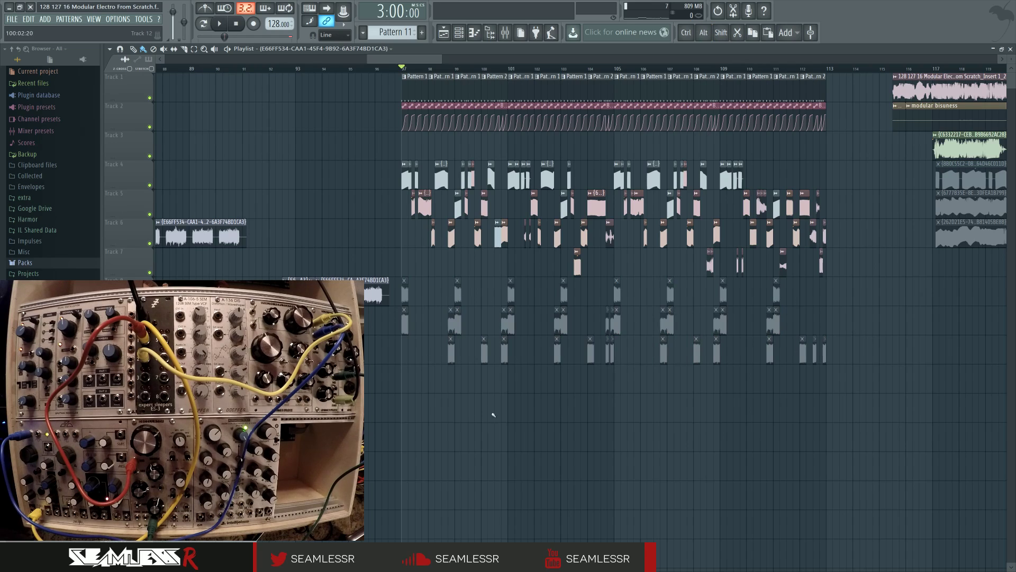
# Play the arrangement from bar 97 without the muted layers and inspect the remaining clips closely
pyautogui.press('space')
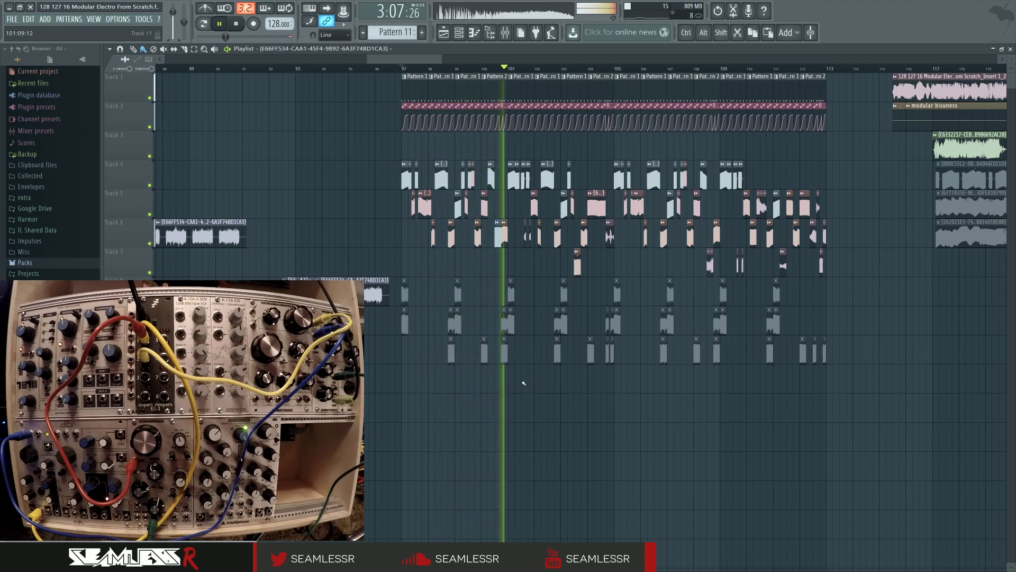
pyautogui.press('space')
pyautogui.keyDown('ctrl'); pyautogui.scroll(5, 433, 369); pyautogui.keyUp('ctrl')
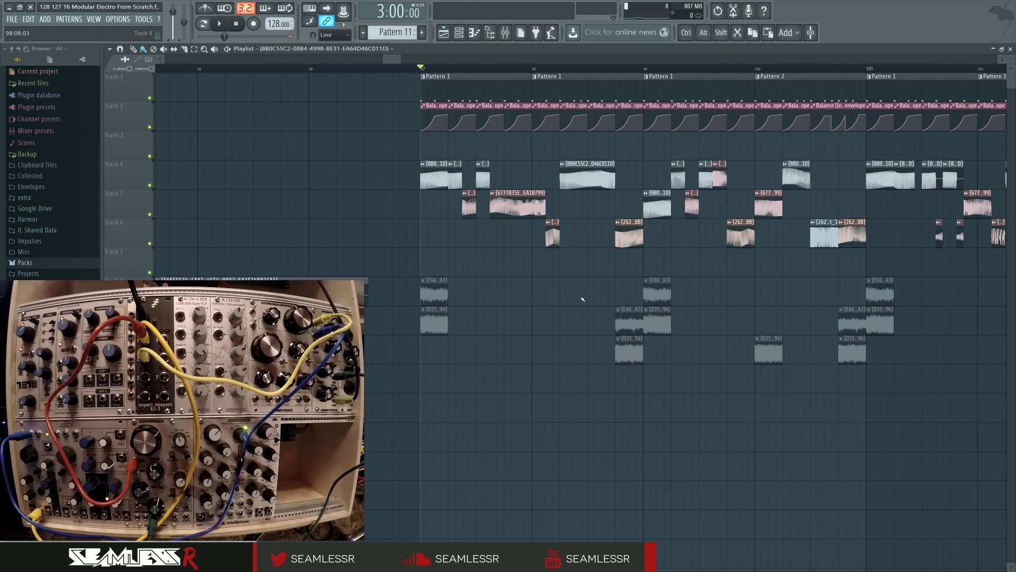
pyautogui.hscroll(2, 372, 289)
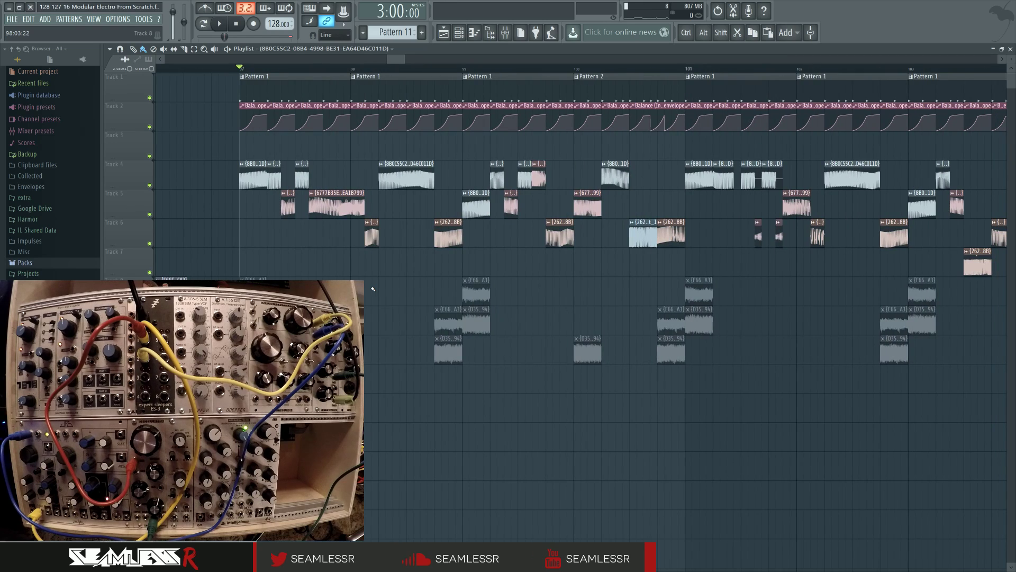
pyautogui.scroll(-5, 369, 287)
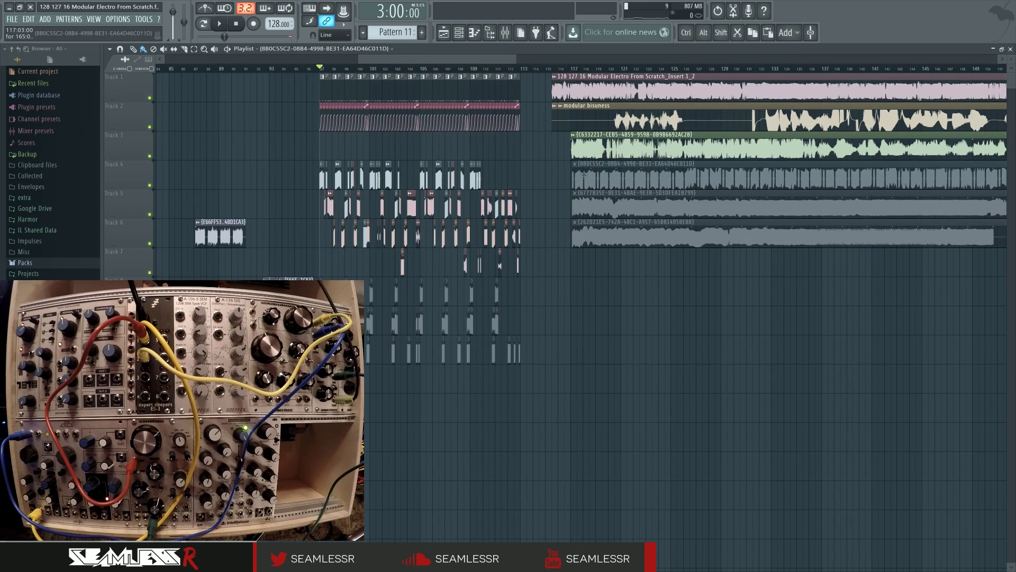
pyautogui.scroll(4, 357, 211)
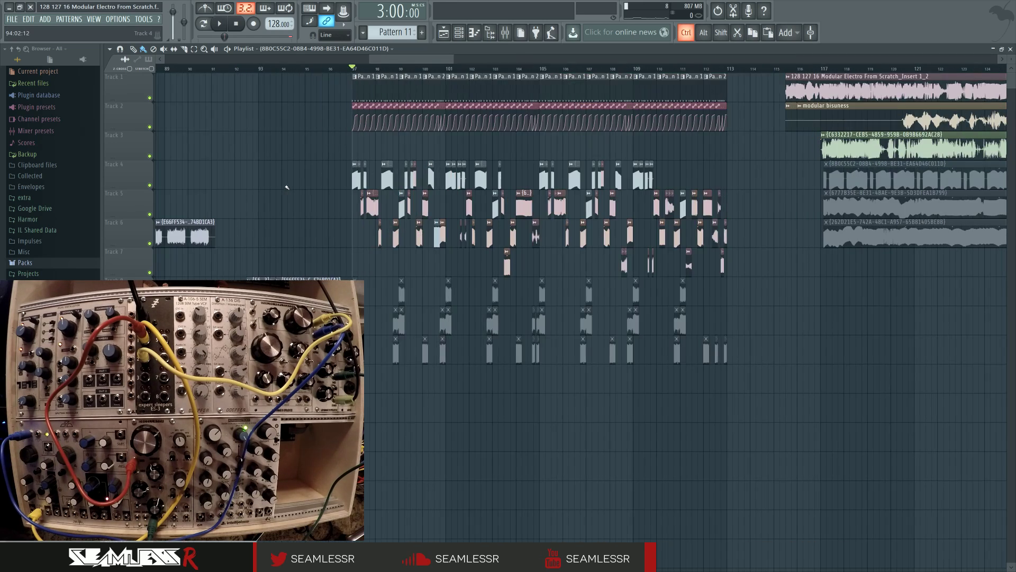
pyautogui.scroll(5, 351, 228)
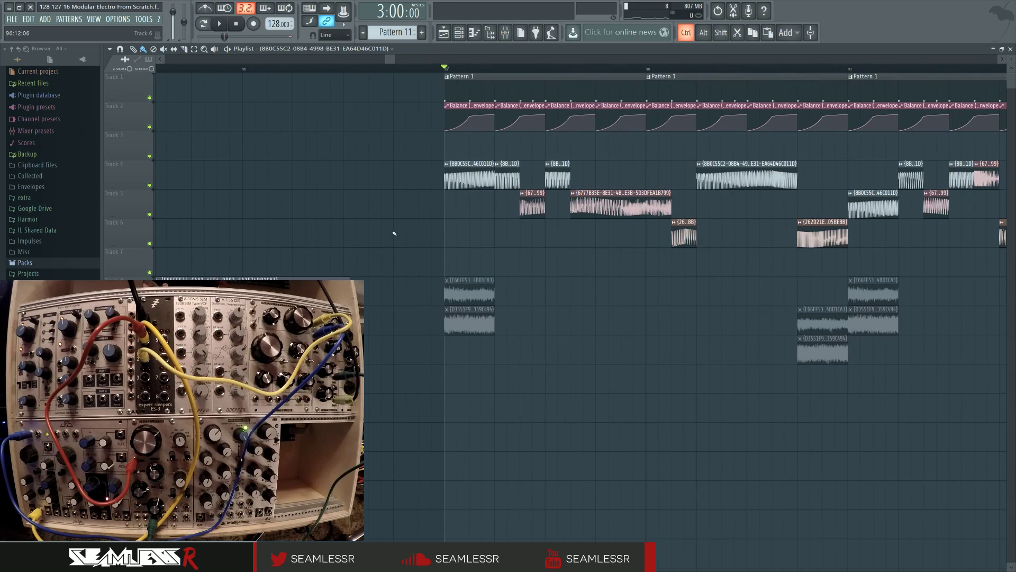
pyautogui.press('space')
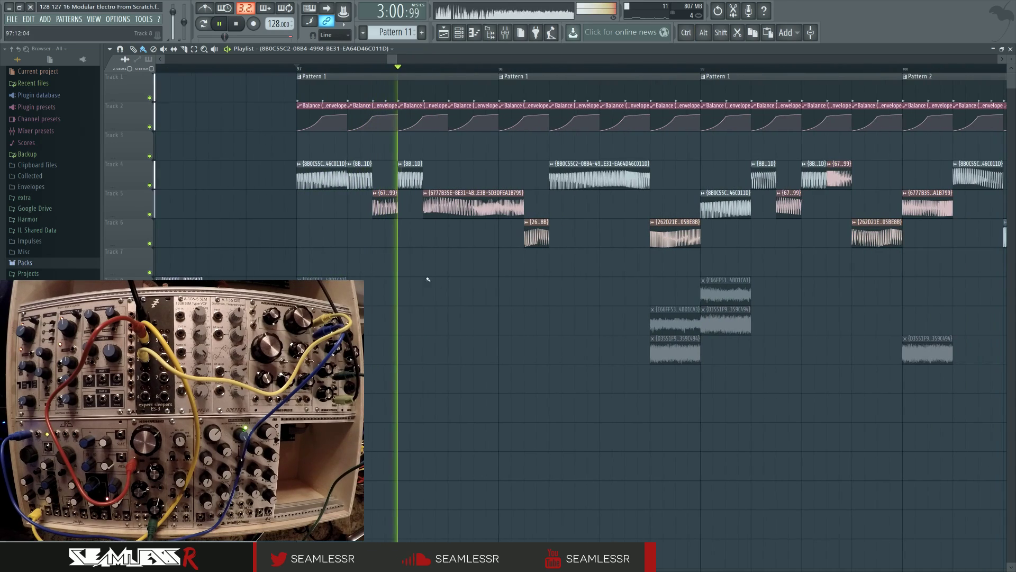
pyautogui.press('space')
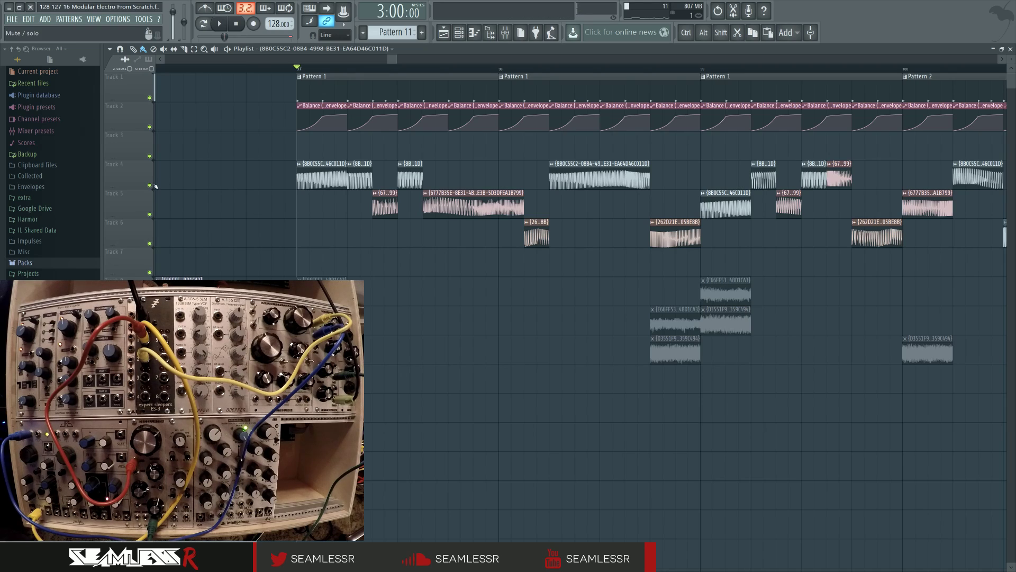
# Solo track 4 and play its clips from bar 97
pyautogui.rightClick(153, 186)
pyautogui.press('space')
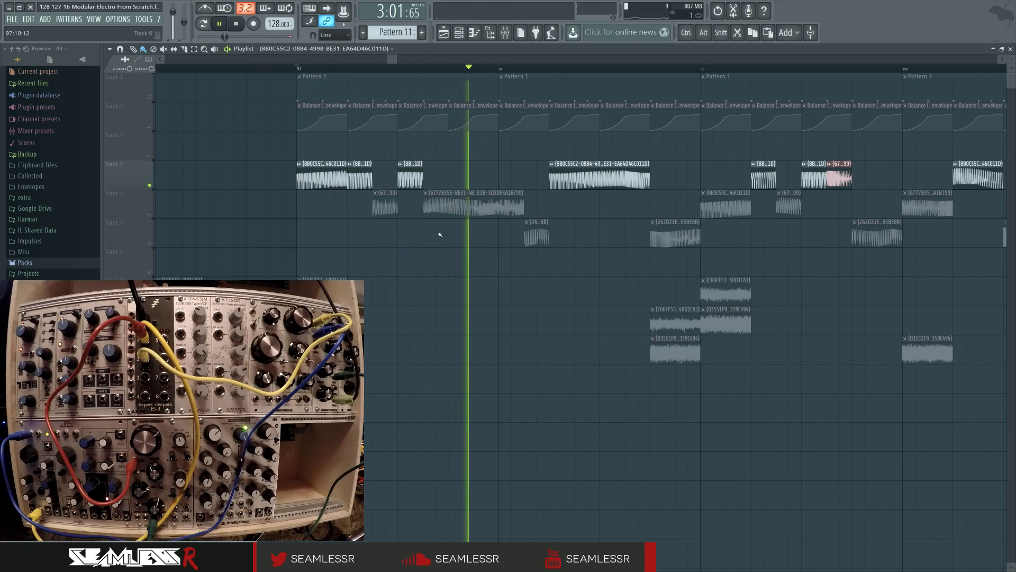
pyautogui.press('space')
# Duplicate the first four clips of track 4 onto track 3 at the same positions and enable track 3
pyautogui.moveTo(308, 175); pyautogui.dragTo(626, 175)
pyautogui.hotkey('ctrl', 'c')
pyautogui.hotkey('ctrl', 'v')
pyautogui.moveTo(338, 172); pyautogui.dragTo(327, 147)
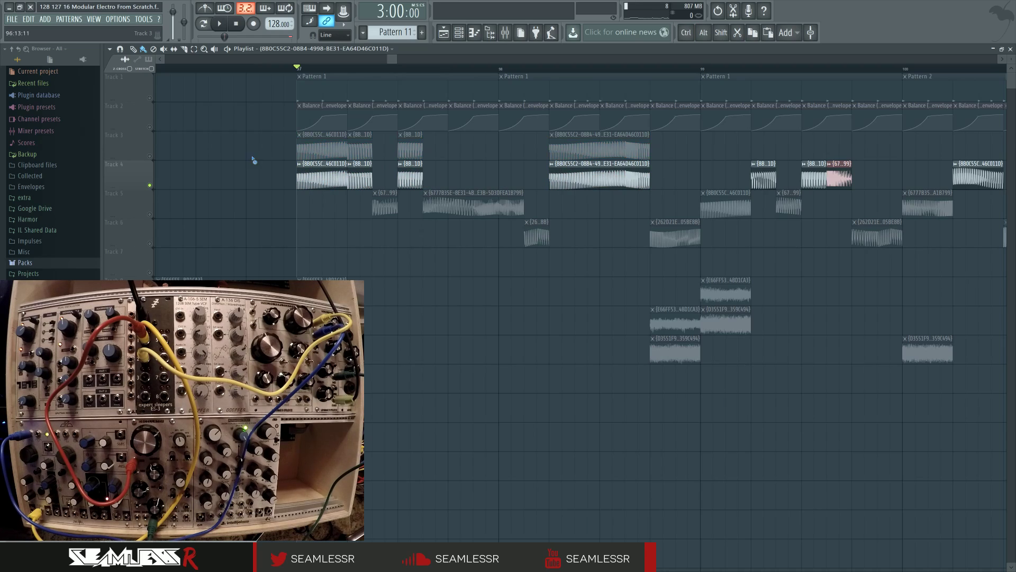
pyautogui.click(149, 157)
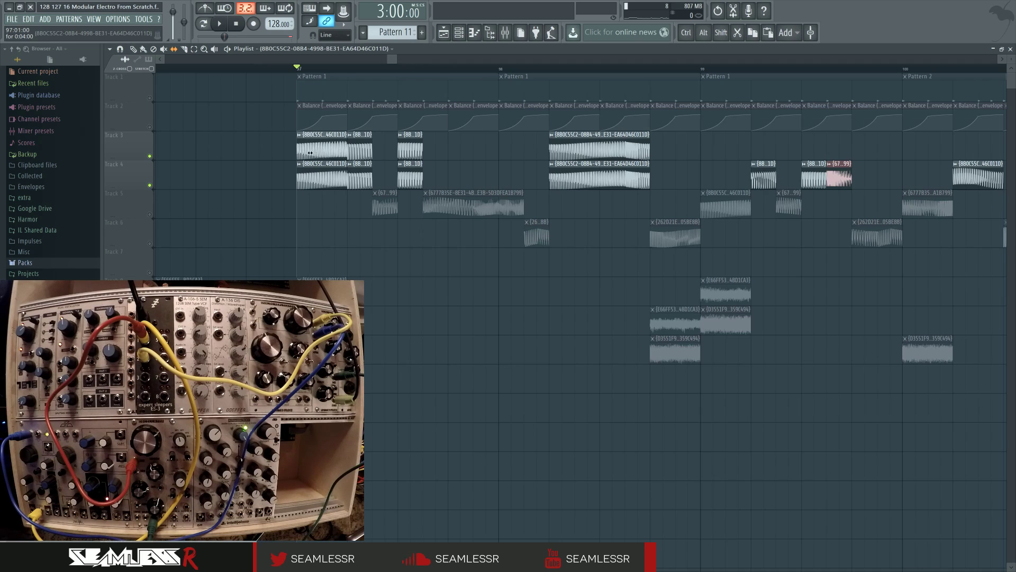
# Slip the audio inside the first clip copy on track 3 and audition both layers repeatedly from bar 97
pyautogui.moveTo(271, 153); pyautogui.dragTo(177, 154)
pyautogui.press('space')
pyautogui.press('space')
pyautogui.press('space')
pyautogui.press('space')
pyautogui.moveTo(318, 153); pyautogui.dragTo(251, 155)
pyautogui.press('space')
pyautogui.press('space')
pyautogui.press('space')
pyautogui.press('space')
pyautogui.press('space')
pyautogui.press('space')
pyautogui.press('space')
pyautogui.press('space')
pyautogui.press('space')
pyautogui.press('space')
pyautogui.press('space')
pyautogui.press('space')
pyautogui.press('space')
pyautogui.press('space')
pyautogui.press('space')
pyautogui.press('space')
pyautogui.press('space')
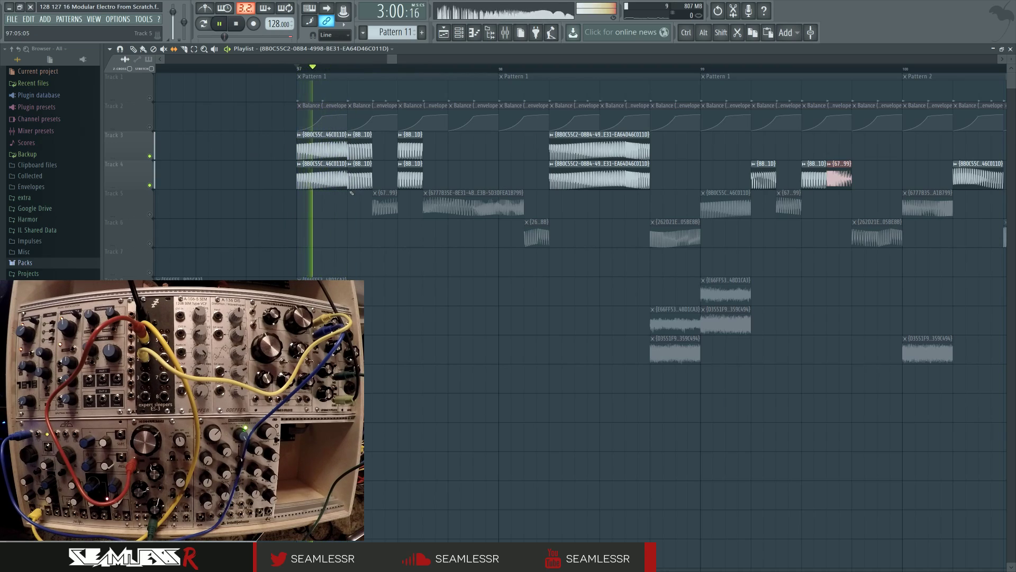
pyautogui.press('space')
pyautogui.press('space')
pyautogui.press('space')
pyautogui.press('space')
pyautogui.press('space')
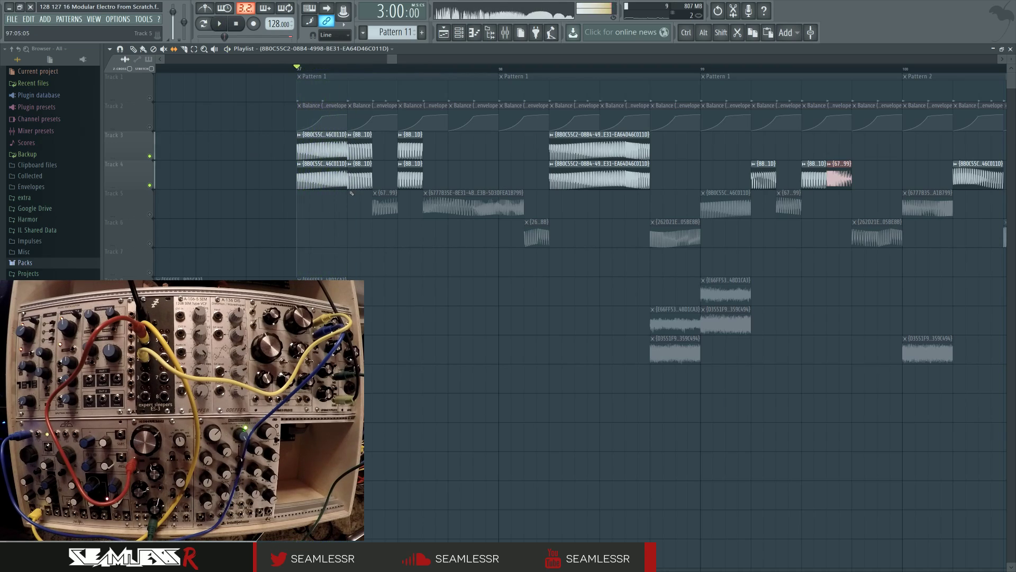
# Make the first clip copy on track 3 unique and look into its channel settings
pyautogui.click(299, 136)
pyautogui.click(323, 192)
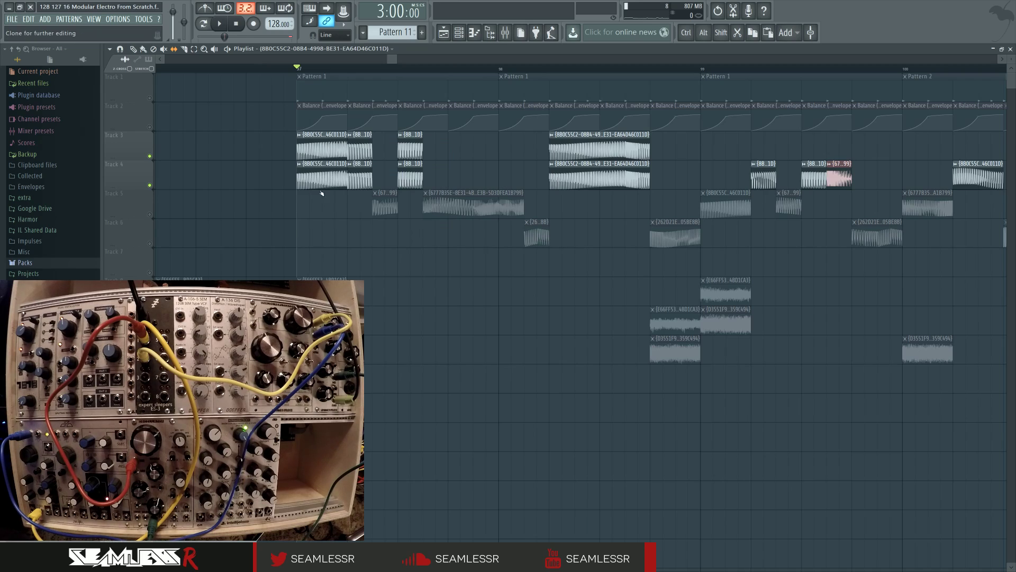
pyautogui.doubleClick(314, 149)
pyautogui.press('Escape')
# Pan the channel of the first clip on track 4 off centre and play the two layered clips
pyautogui.doubleClick(306, 173)
pyautogui.moveTo(366, 171); pyautogui.dragTo(366, 154)
pyautogui.press('space')
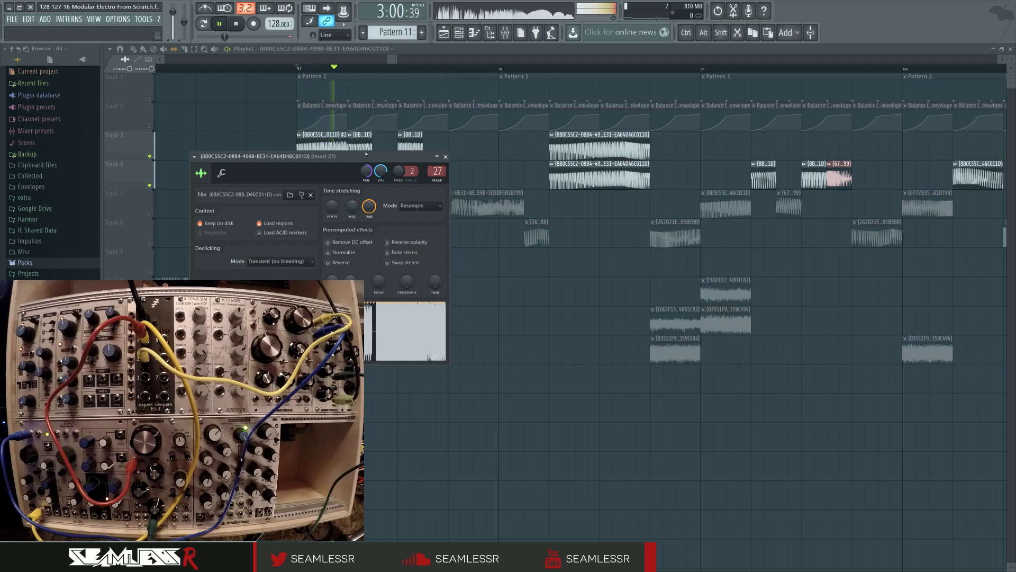
pyautogui.press('space')
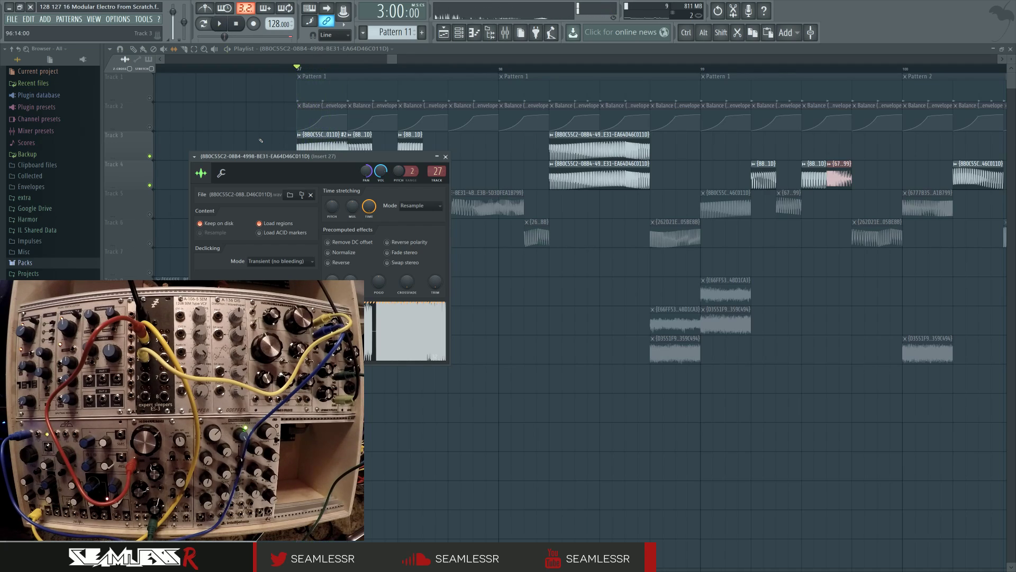
pyautogui.press('Escape')
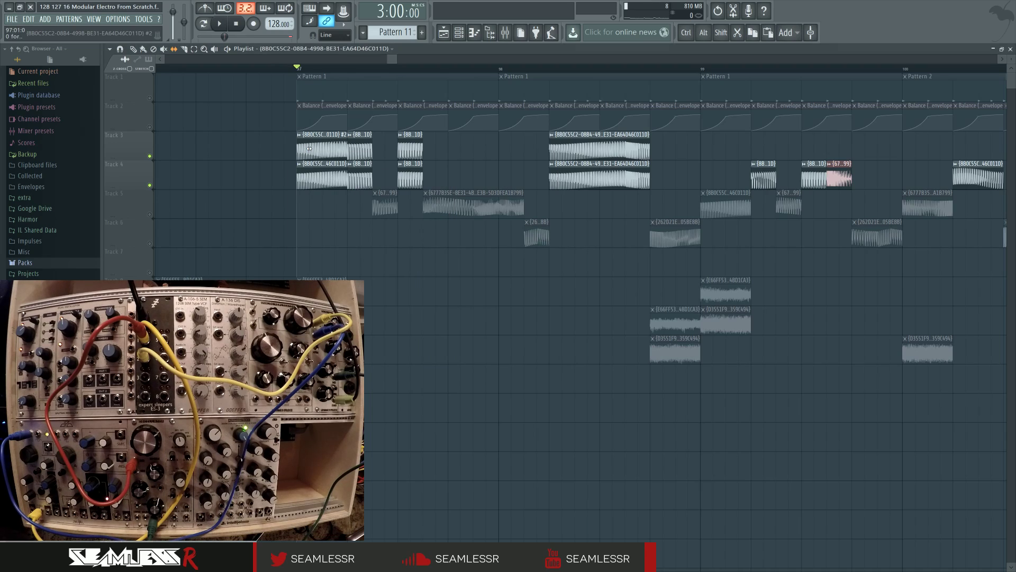
# Delete the four duplicated clips from track 3 and check the channel settings of the first clip on track 4
pyautogui.rightClick(323, 146)
pyautogui.rightClick(360, 146)
pyautogui.rightClick(410, 148)
pyautogui.rightClick(599, 149)
pyautogui.doubleClick(329, 170)
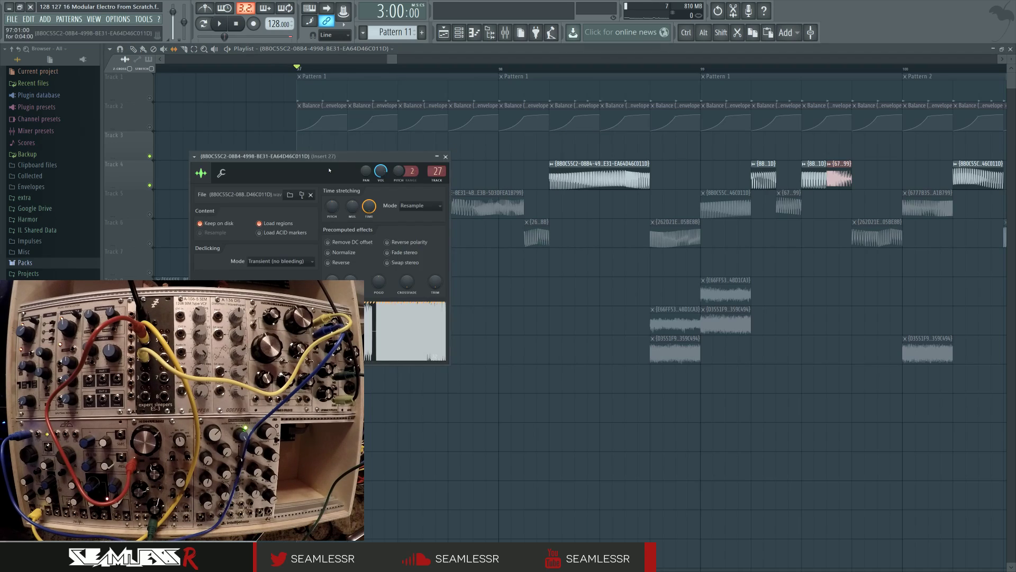
pyautogui.press('Escape')
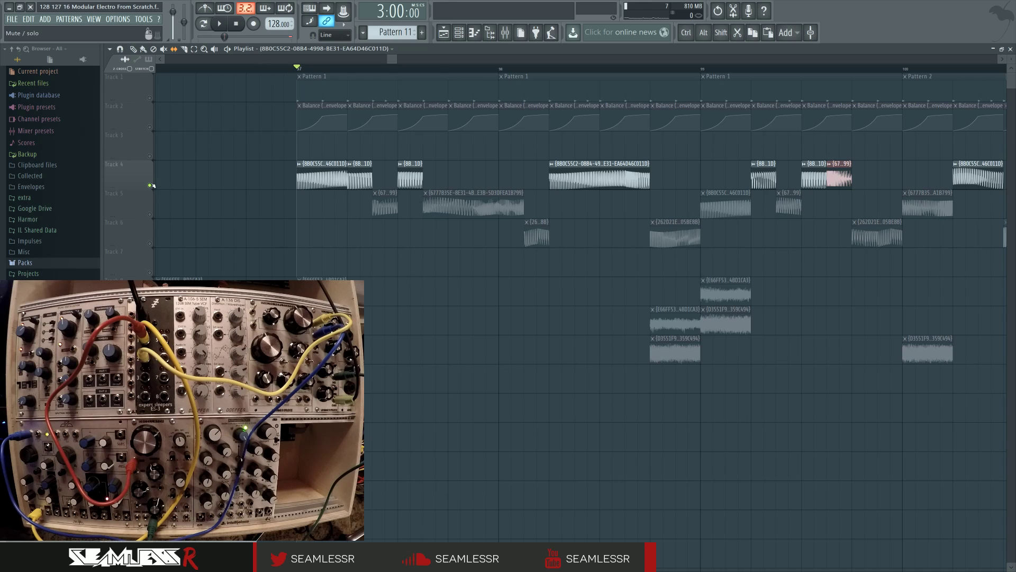
# Unsolo track 4 and play the full arrangement from bar 97
pyautogui.press('space')
pyautogui.scroll(-6, 403, 289)
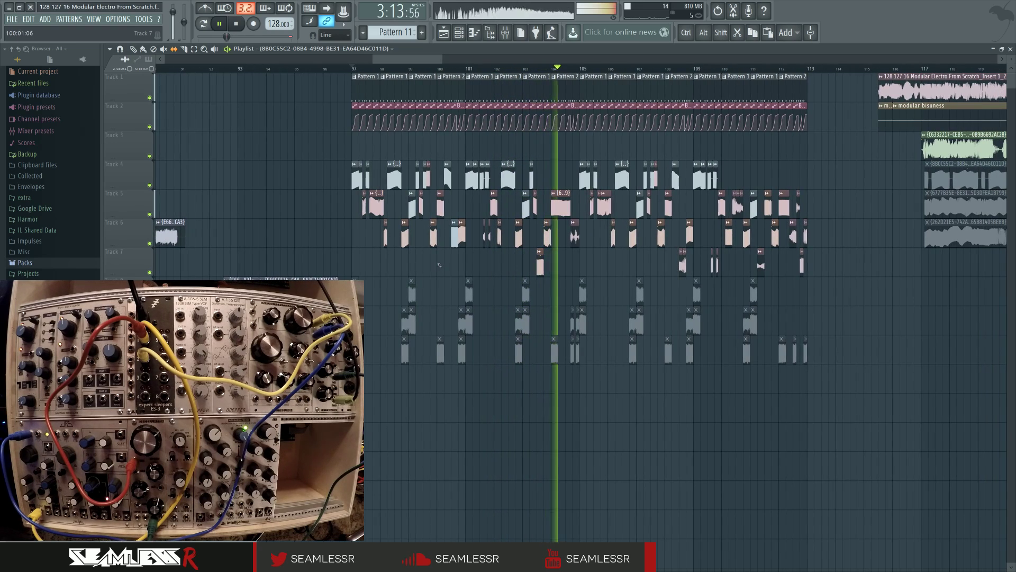
pyautogui.press('space')
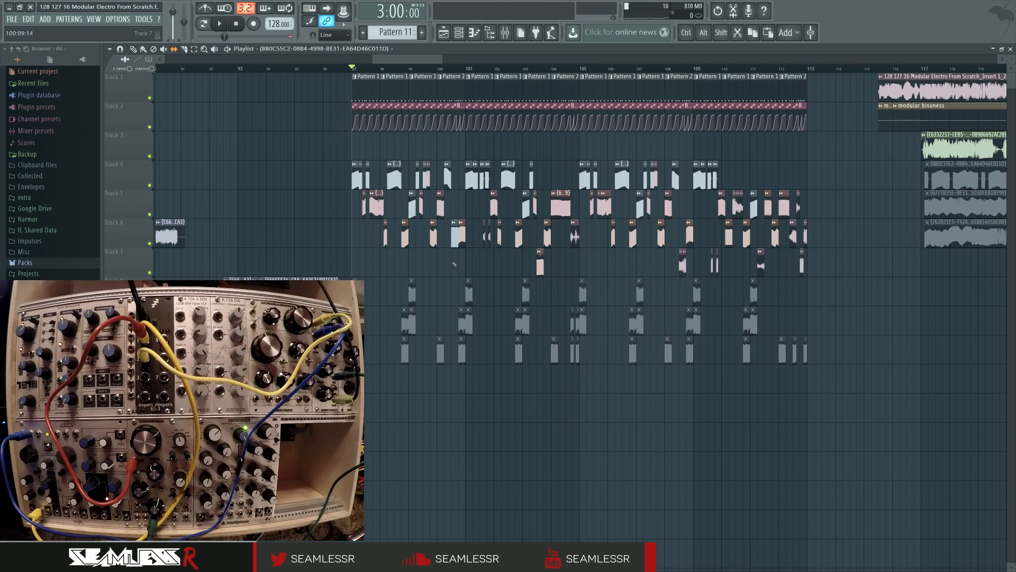
pyautogui.moveTo(444, 262); pyautogui.dragTo(451, 264)
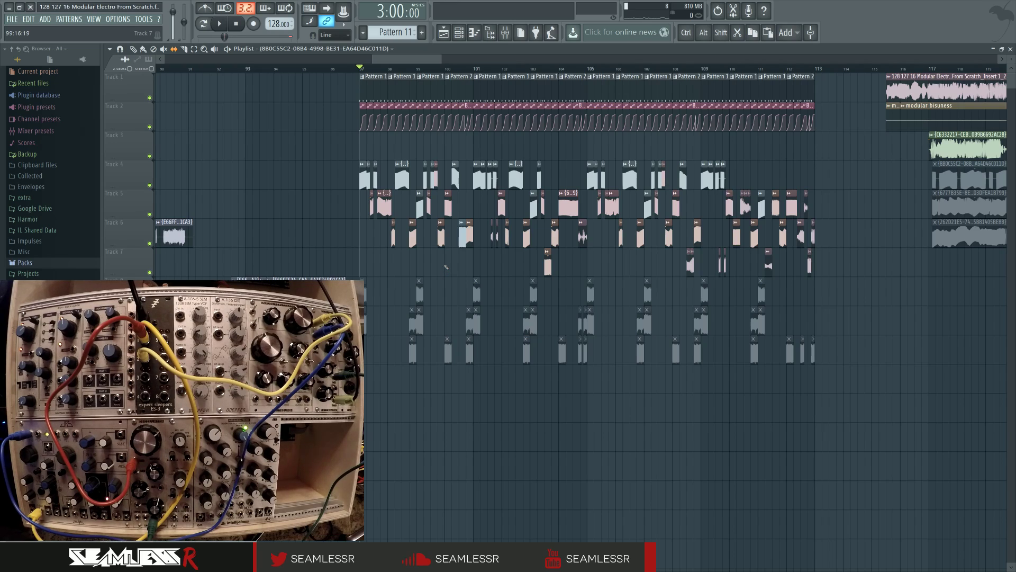
# Move all the audio clips on tracks 4 to 7 between bars 97 and 113 up by one track
pyautogui.moveTo(838, 263)
pyautogui.mouseDown()
pyautogui.moveTo(368, 170)
pyautogui.moveTo(362, 140)
pyautogui.moveTo(333, 180)
pyautogui.moveTo(356, 189)
pyautogui.mouseUp()
pyautogui.keyDown('ctrl'); pyautogui.click(331, 150); pyautogui.keyUp('ctrl')
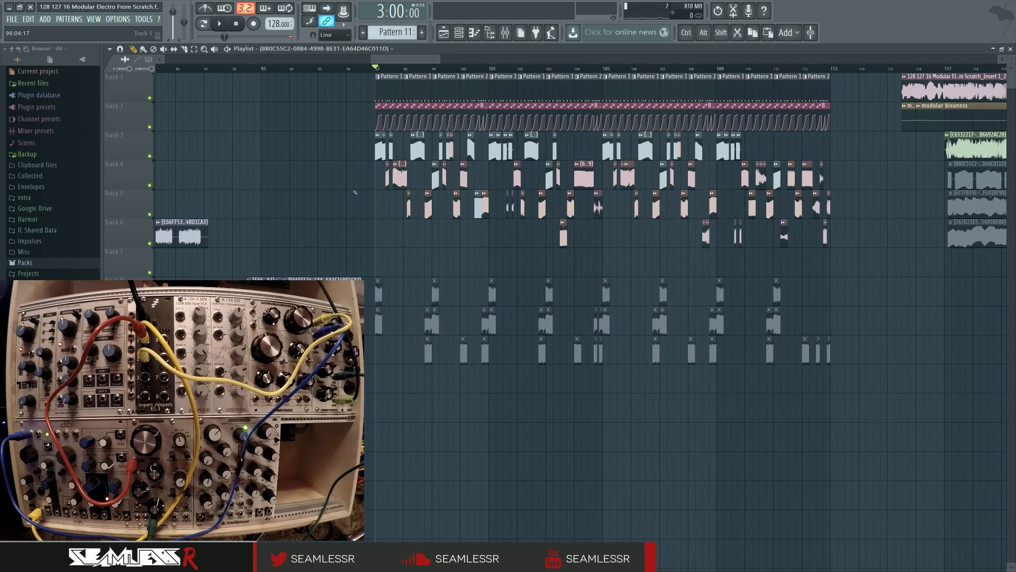
pyautogui.moveTo(377, 68); pyautogui.dragTo(826, 72)
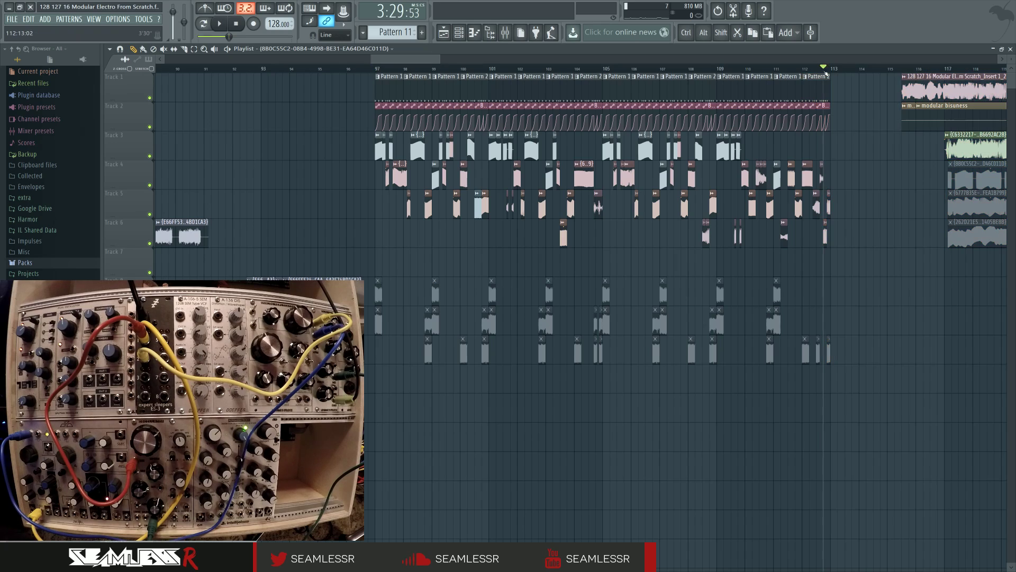
pyautogui.click(376, 69)
pyautogui.moveTo(376, 71); pyautogui.dragTo(830, 76)
pyautogui.hotkey('ctrl', 'c')
pyautogui.hotkey('ctrl', 'd')
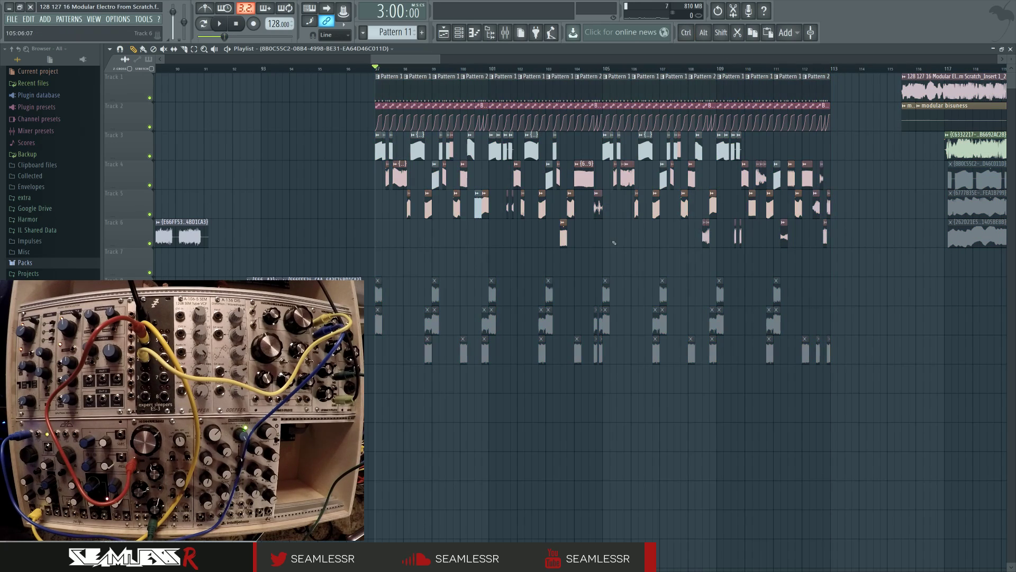
# Bring up the channel rack and the mixer over the playlist
pyautogui.moveTo(616, 243); pyautogui.dragTo(540, 259)
pyautogui.keyDown('ctrl'); pyautogui.scroll(-8, 540, 259); pyautogui.keyUp('ctrl')
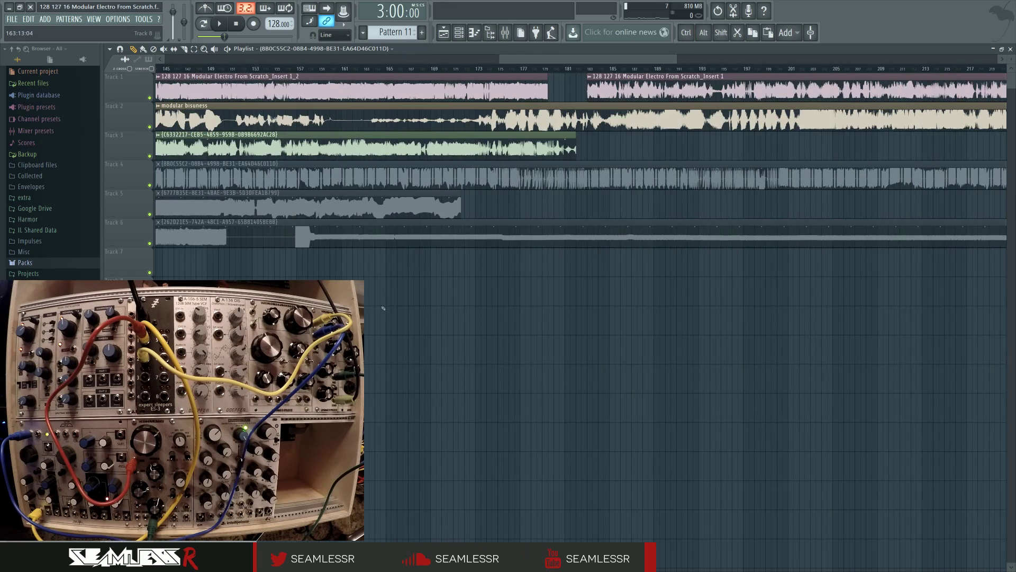
pyautogui.moveTo(500, 309); pyautogui.dragTo(540, 322)
pyautogui.moveTo(613, 311); pyautogui.dragTo(502, 323)
pyautogui.click(464, 28)
pyautogui.click(505, 33)
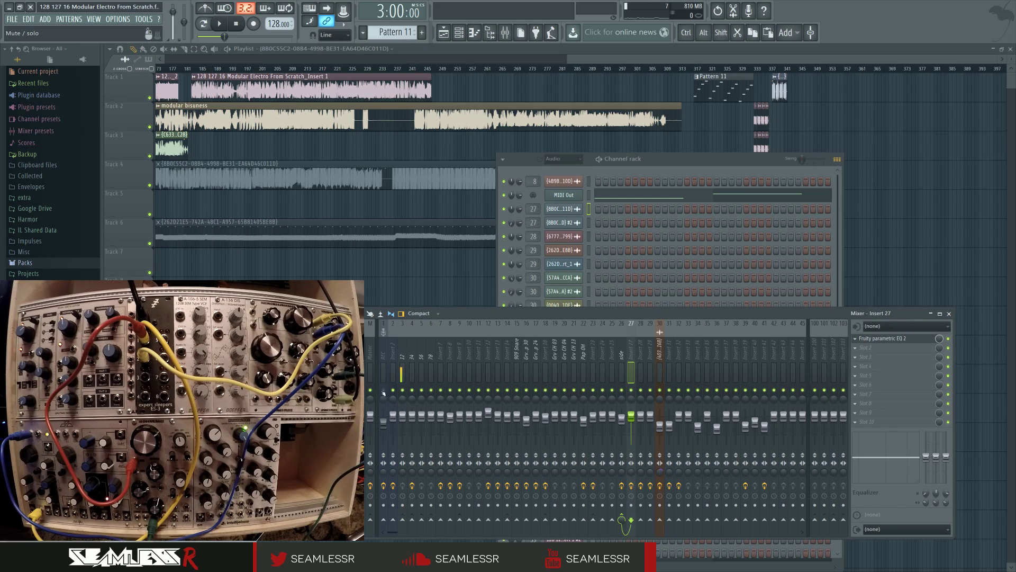
# Select the MIDI Out channel in the channel rack and put the rack in front of the mixer
pyautogui.click(462, 35)
pyautogui.click(462, 35)
pyautogui.click(462, 35)
pyautogui.click(589, 199)
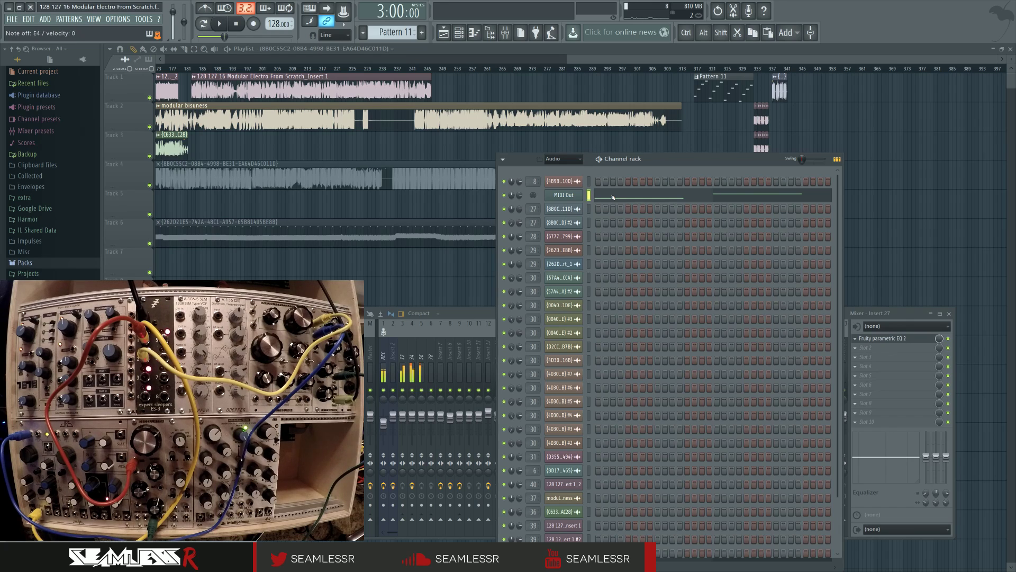
pyautogui.click(459, 33)
pyautogui.click(459, 33)
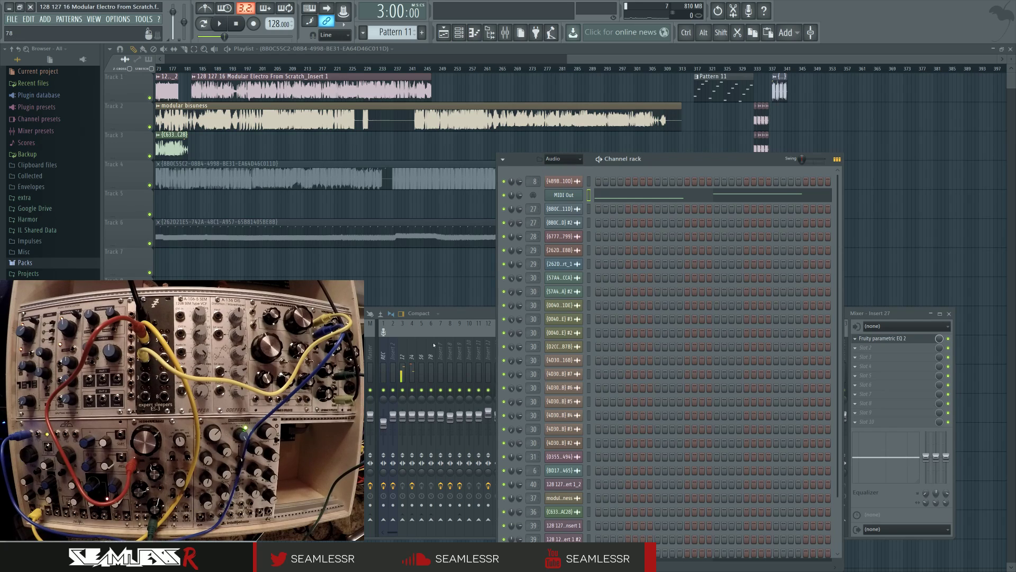
# In the Patcher on mixer insert 2, look into the Sytrus plugin and open the SW Voice Controller
pyautogui.click(393, 354)
pyautogui.click(878, 342)
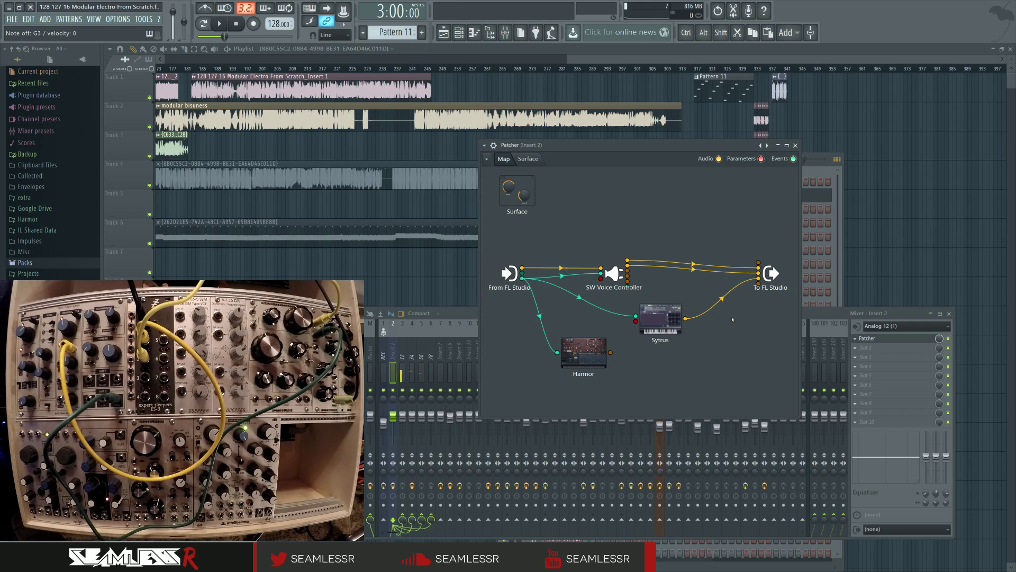
pyautogui.doubleClick(665, 312)
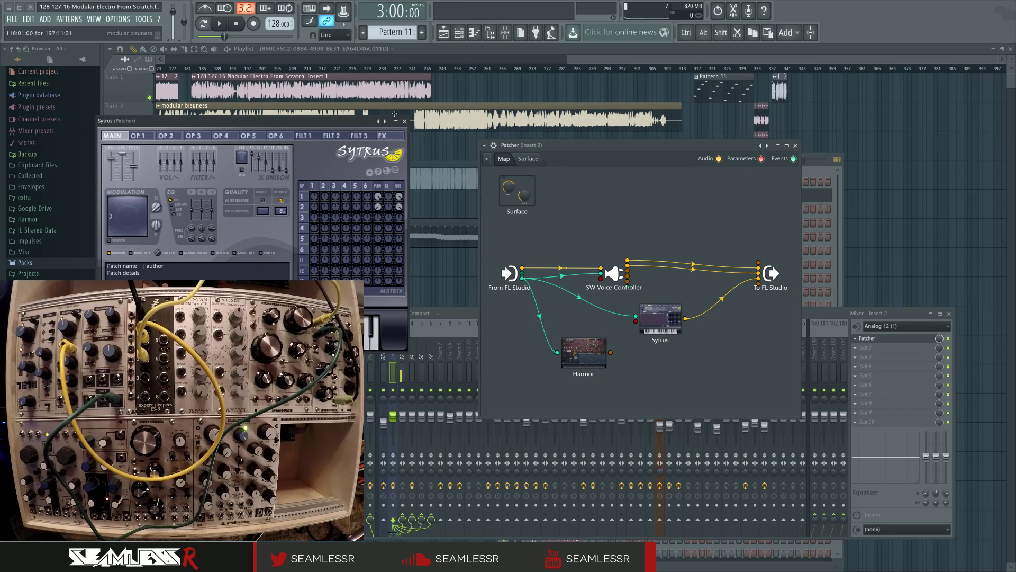
pyautogui.click(404, 122)
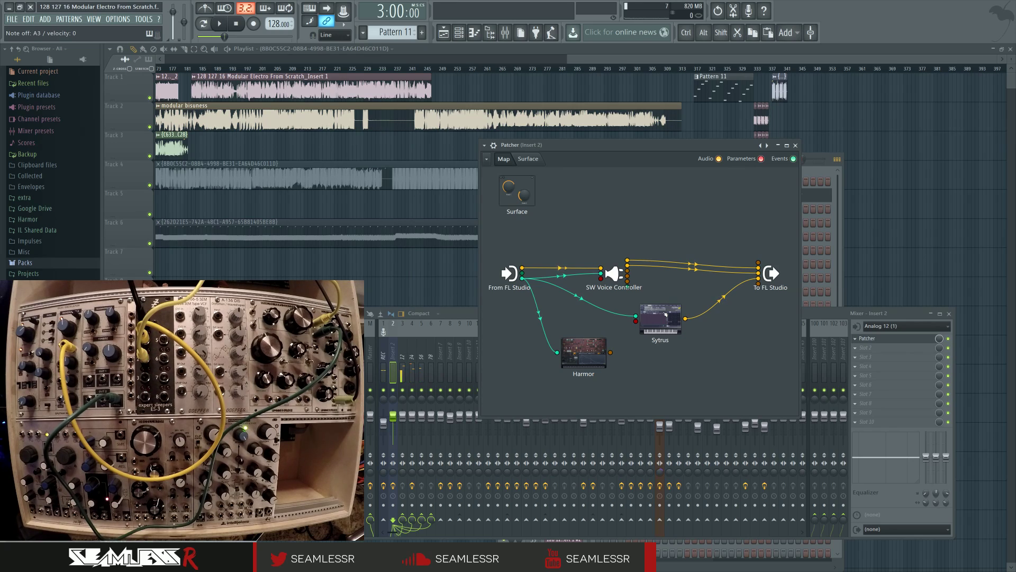
pyautogui.doubleClick(618, 272)
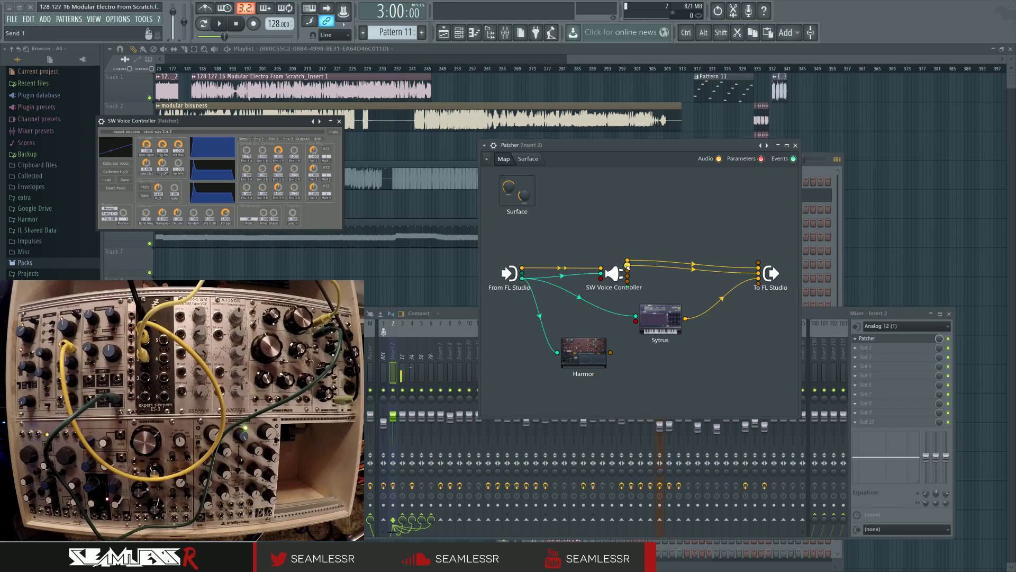
# Examine the envelope 1 and output pages of the SW Voice Controller and return to its simple page
pyautogui.moveTo(198, 146); pyautogui.dragTo(515, 294)
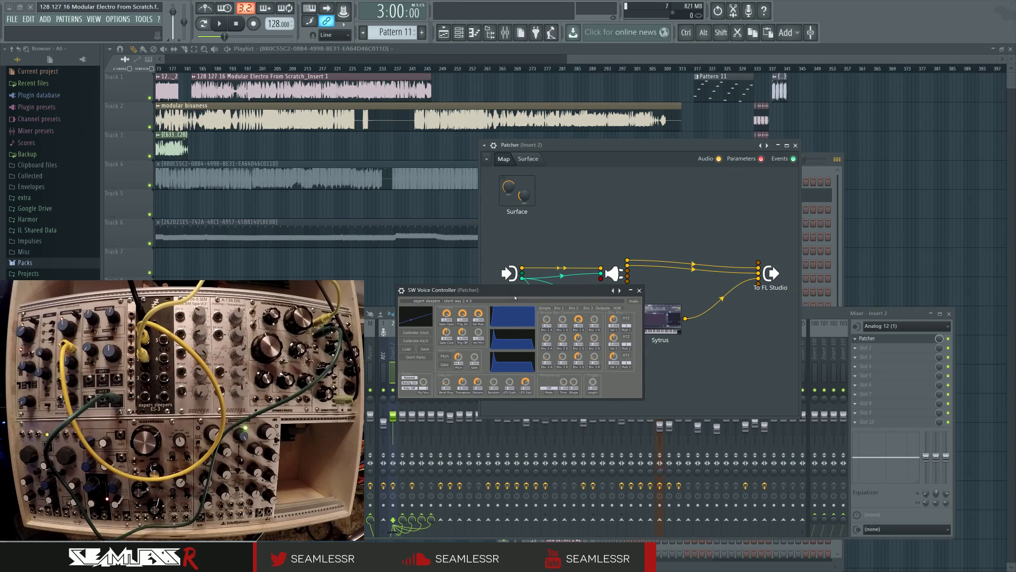
pyautogui.click(560, 308)
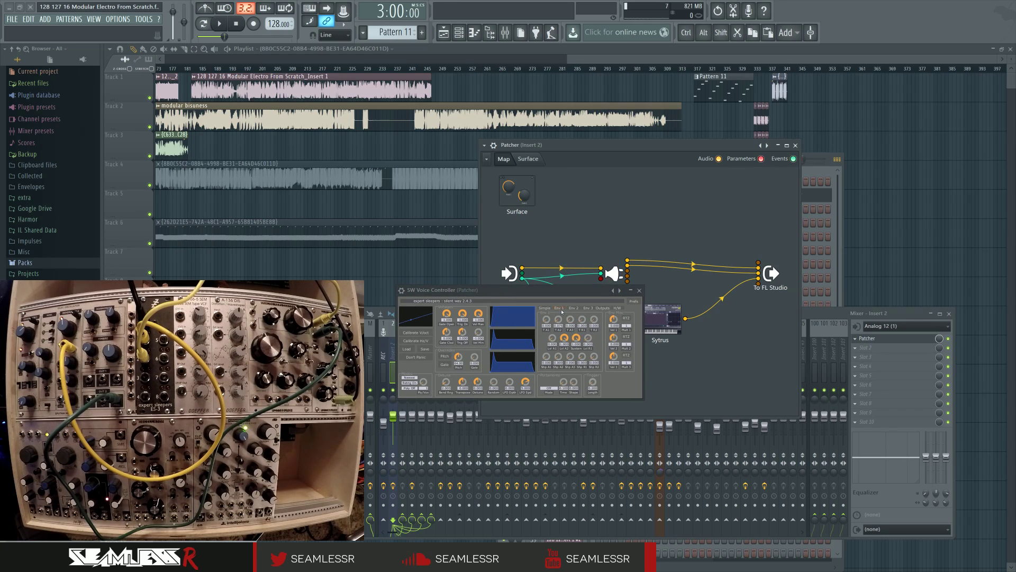
pyautogui.click(602, 308)
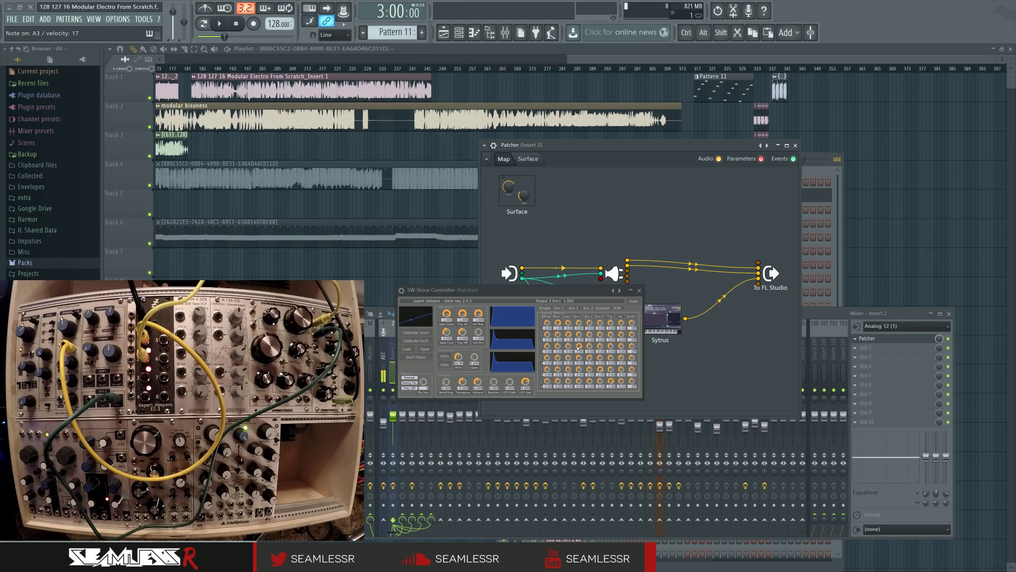
pyautogui.click(559, 308)
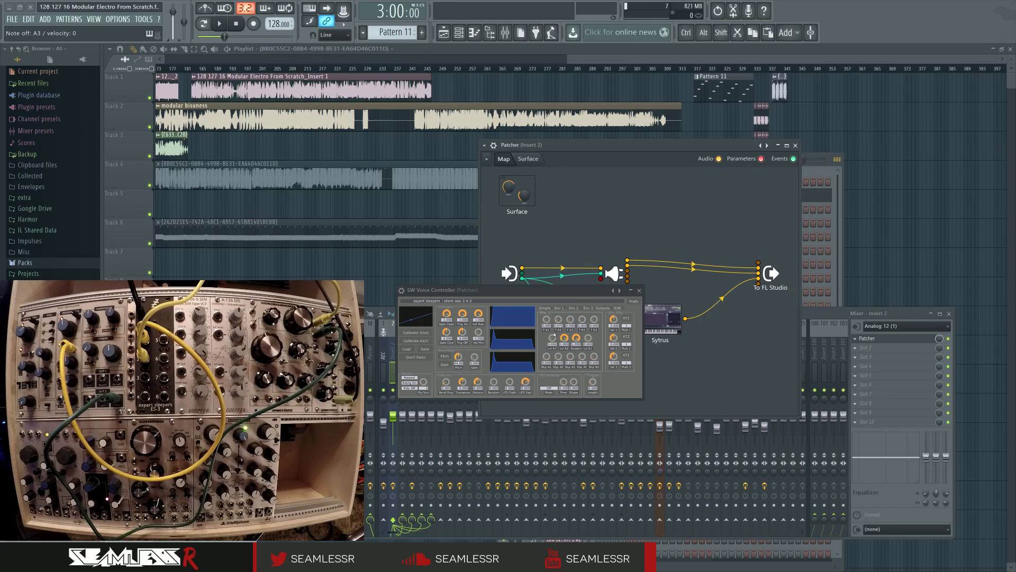
pyautogui.click(545, 308)
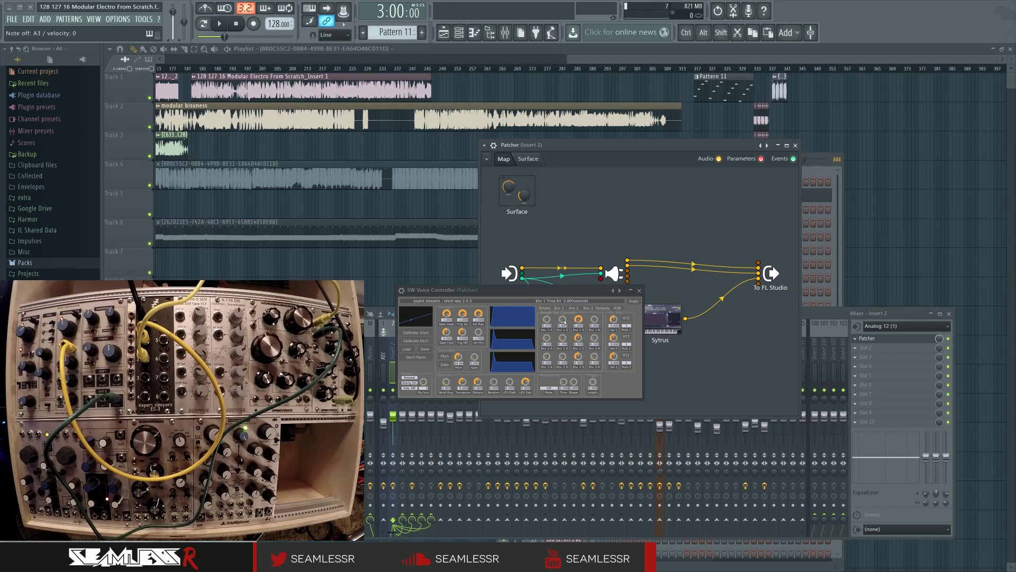
# Shape envelope 1 of the SW Voice Controller into a short decay and fine-tune its time
pyautogui.moveTo(547, 320); pyautogui.dragTo(578, 373)
pyautogui.moveTo(563, 321); pyautogui.dragTo(564, 339)
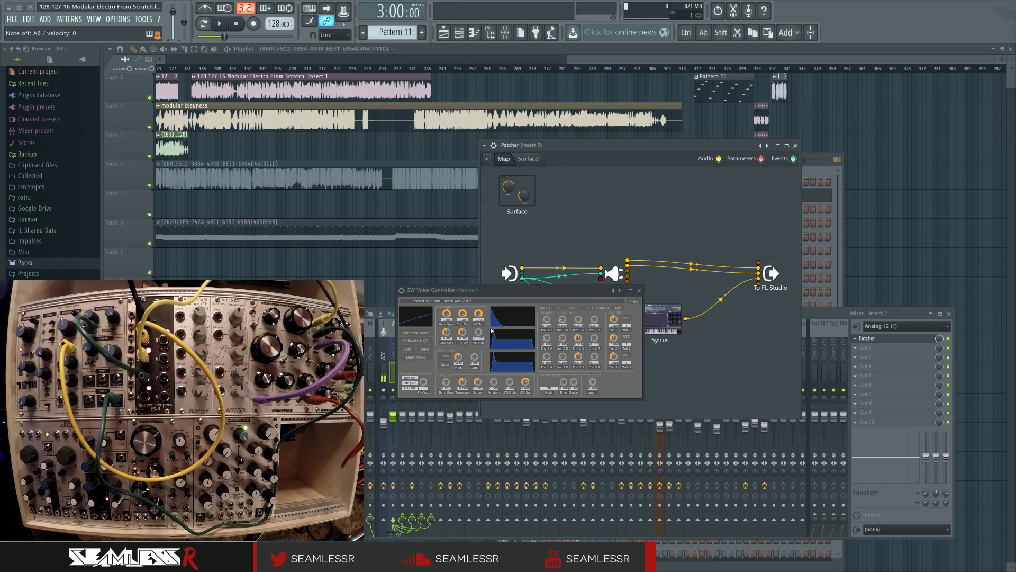
pyautogui.moveTo(512, 294); pyautogui.dragTo(586, 313)
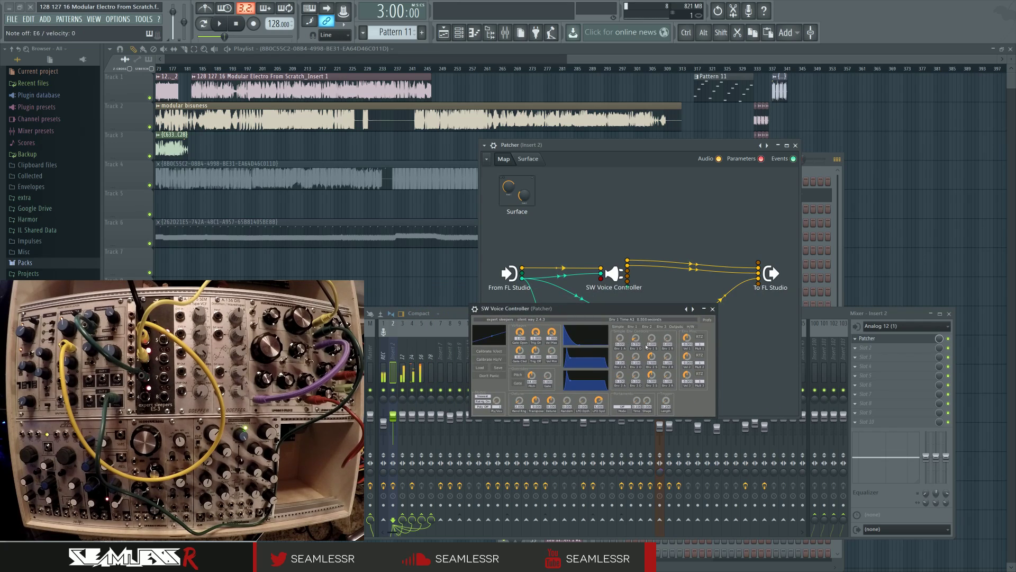
pyautogui.moveTo(637, 339); pyautogui.dragTo(635, 342)
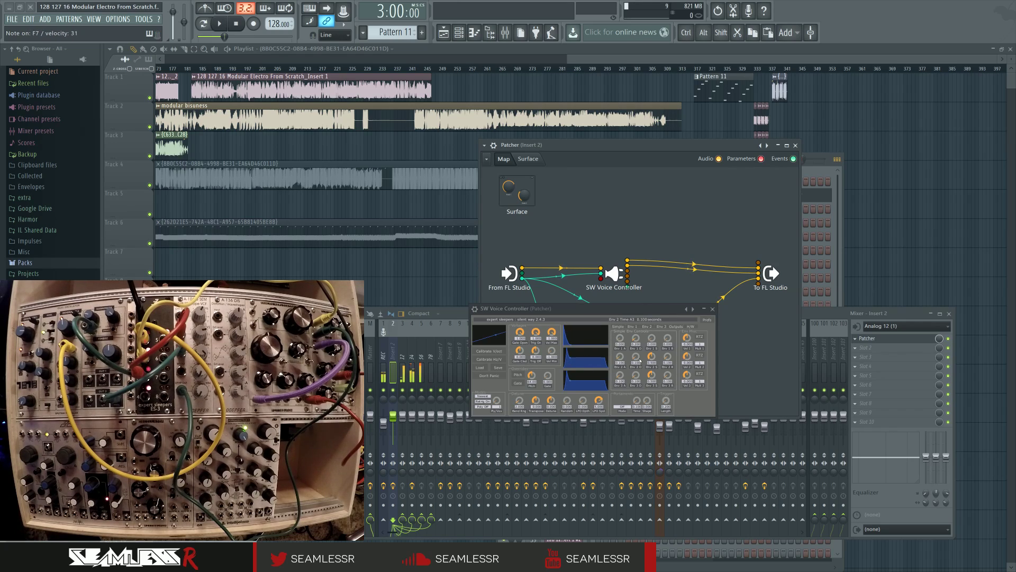
pyautogui.moveTo(636, 341); pyautogui.dragTo(636, 339)
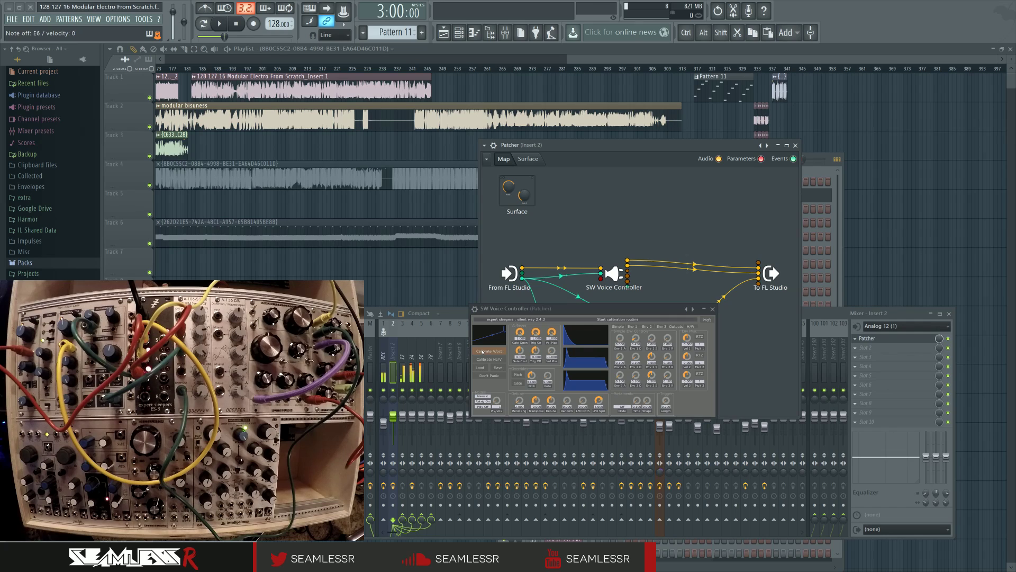
# Bring back the channel rack, close the SW Voice Controller and check the channel group filter without changing it
pyautogui.press('F6')
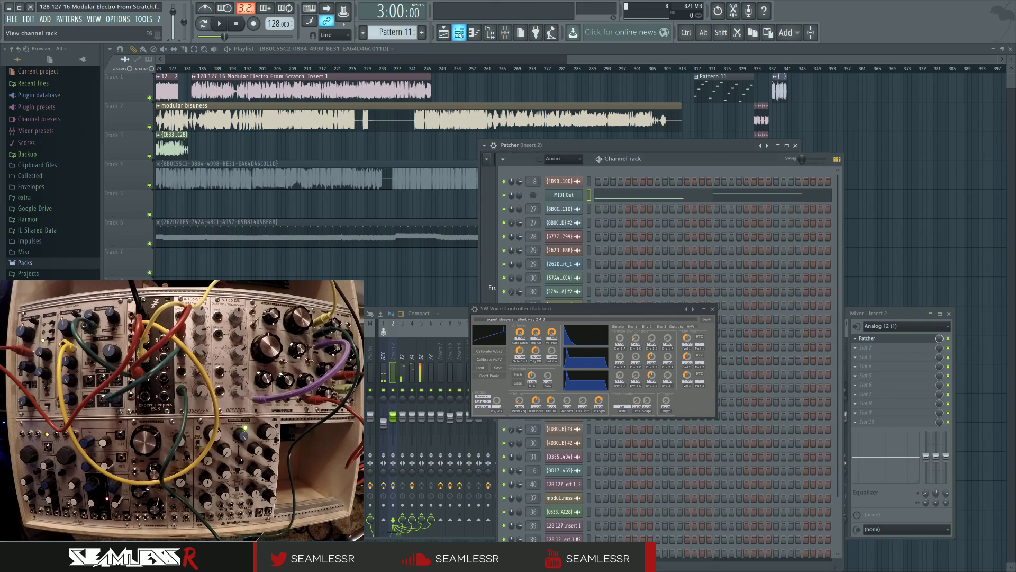
pyautogui.click(713, 310)
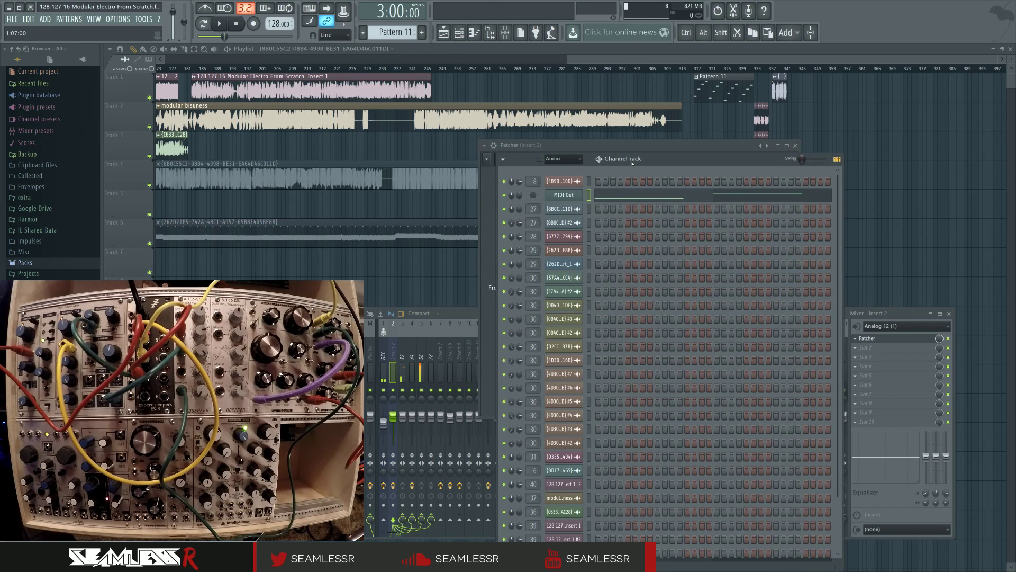
pyautogui.moveTo(656, 159); pyautogui.dragTo(651, 137)
pyautogui.click(567, 141)
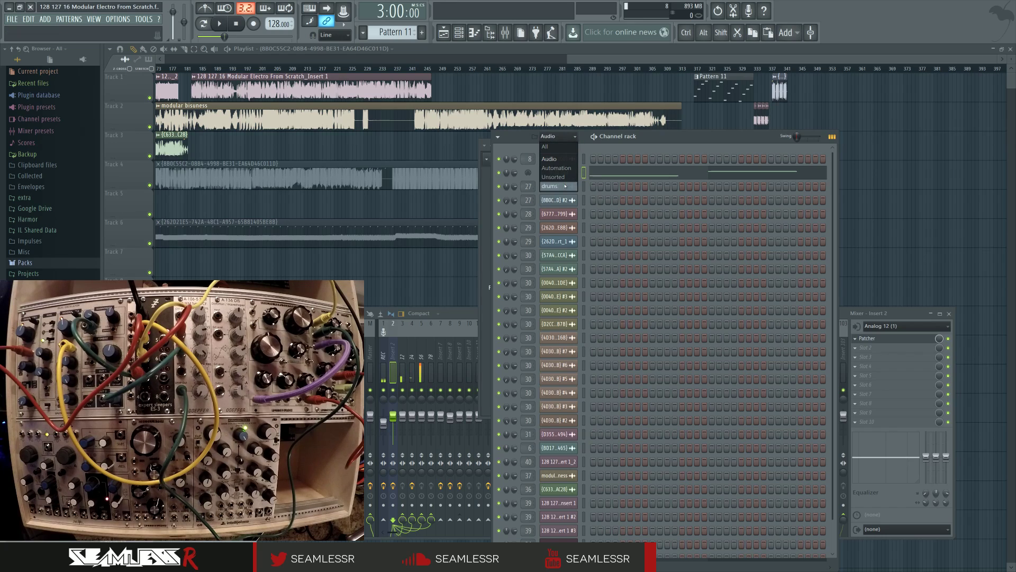
pyautogui.click(695, 141)
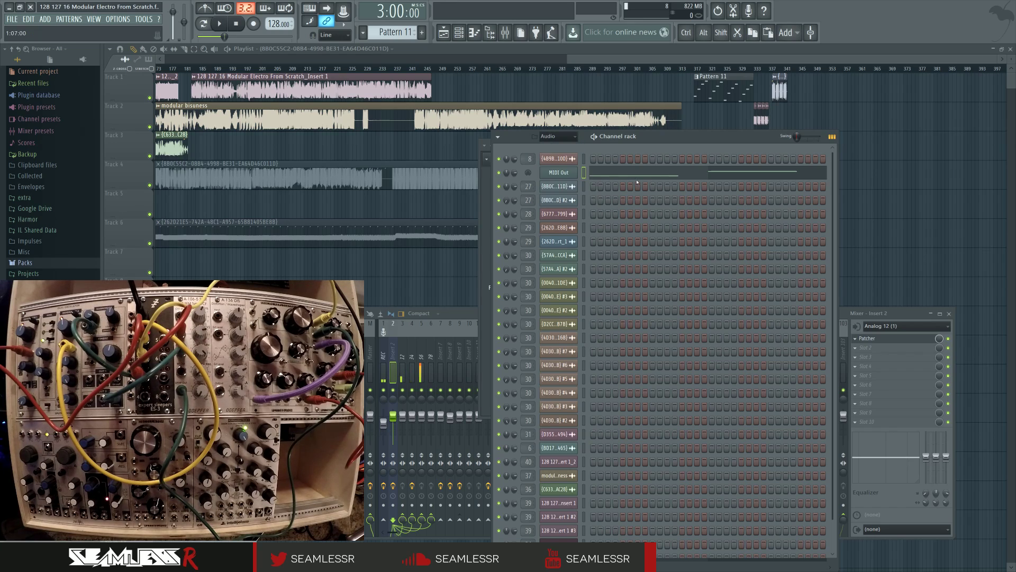
# Switch to the empty Pattern 14 and open the piano roll of the MIDI Out channel
pyautogui.rightClick(404, 34)
pyautogui.click(475, 63)
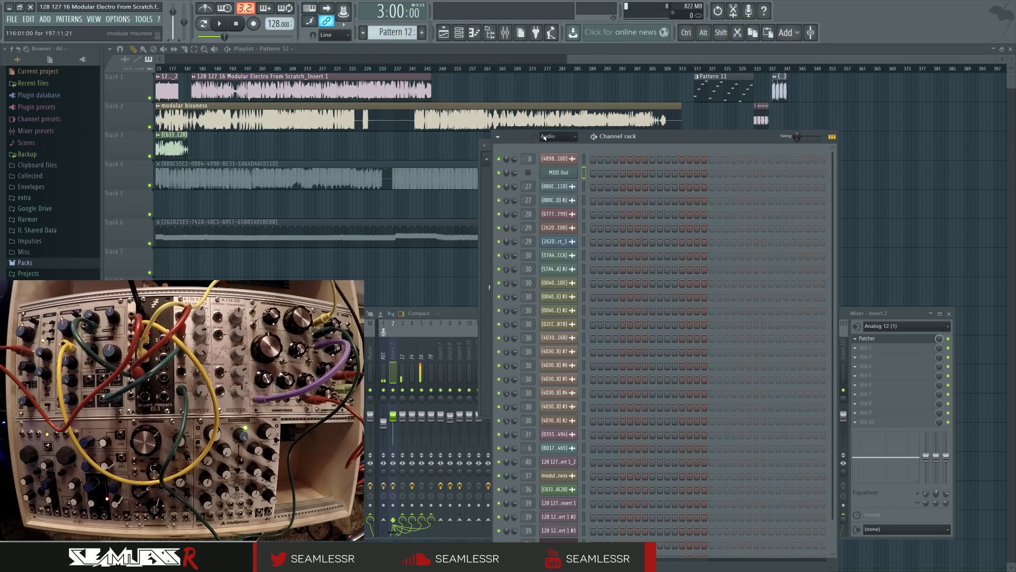
pyautogui.moveTo(672, 143); pyautogui.dragTo(674, 123)
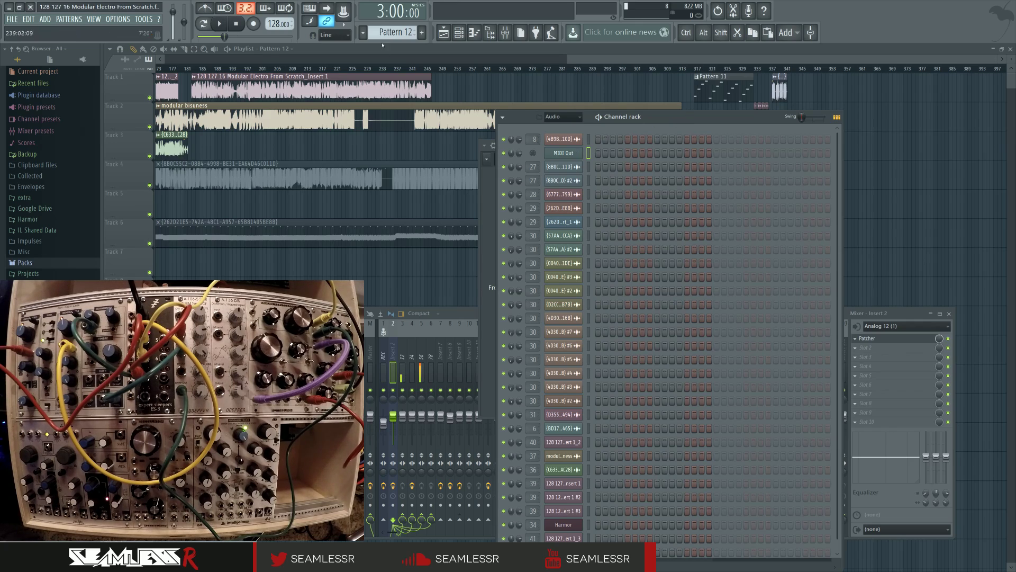
pyautogui.rightClick(396, 30)
pyautogui.click(461, 50)
pyautogui.rightClick(581, 150)
pyautogui.click(599, 155)
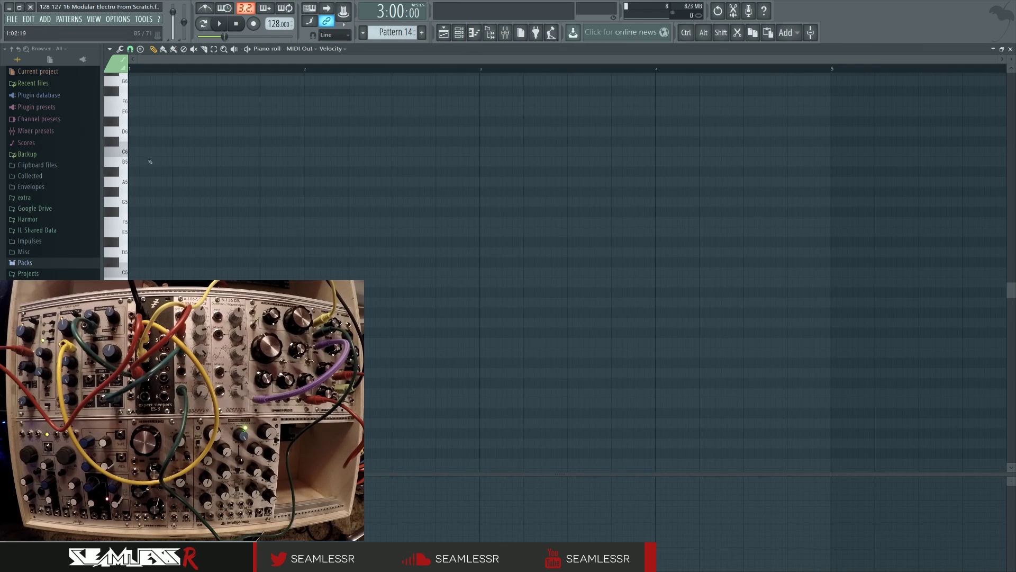
# Fill bar 1 with eighth notes E7, G7, B7, D8, E8, G8, E8 and F#8
pyautogui.scroll(3, 126, 238)
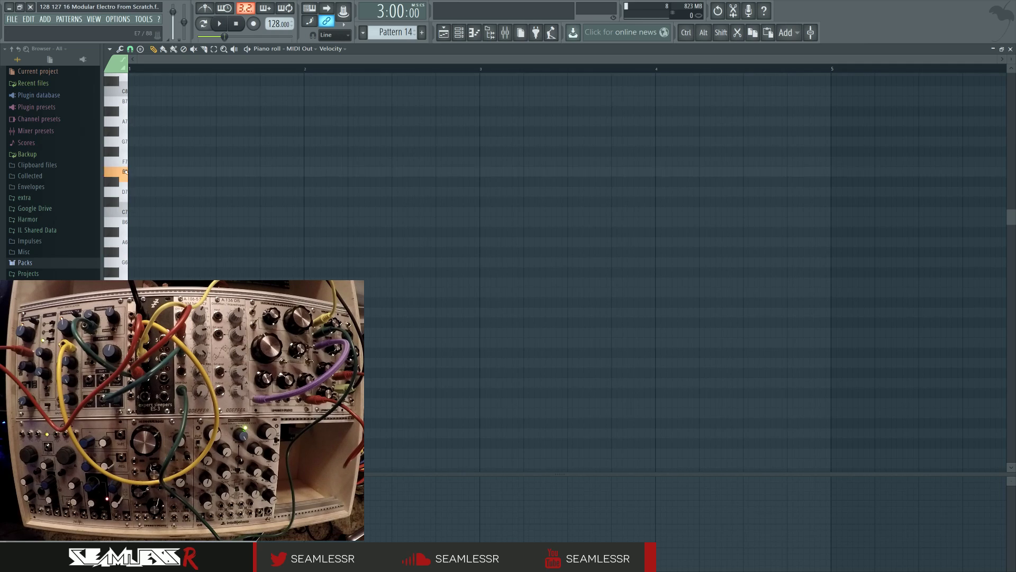
pyautogui.scroll(2, 233, 248)
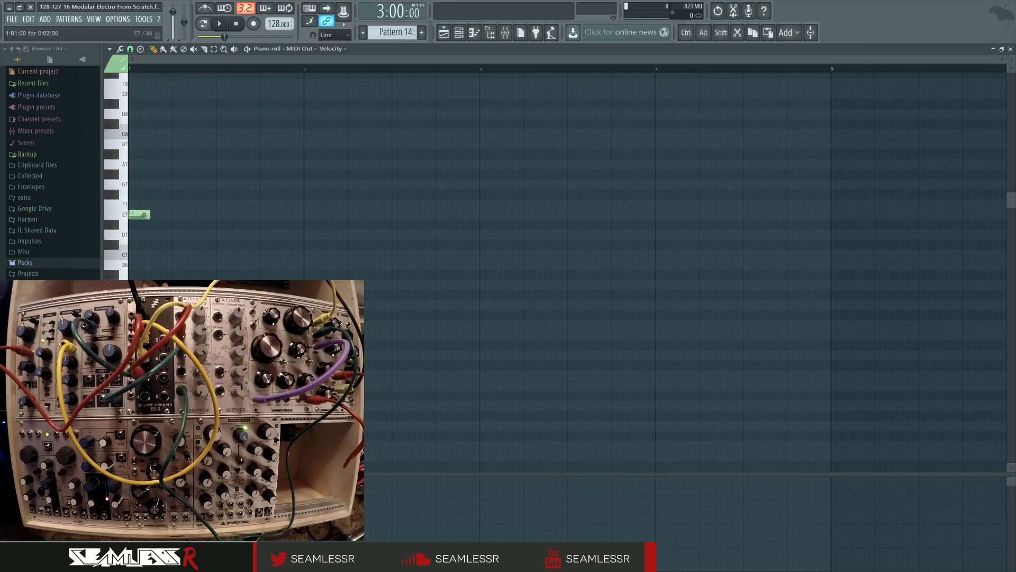
pyautogui.scroll(2, 183, 226)
pyautogui.click(159, 219)
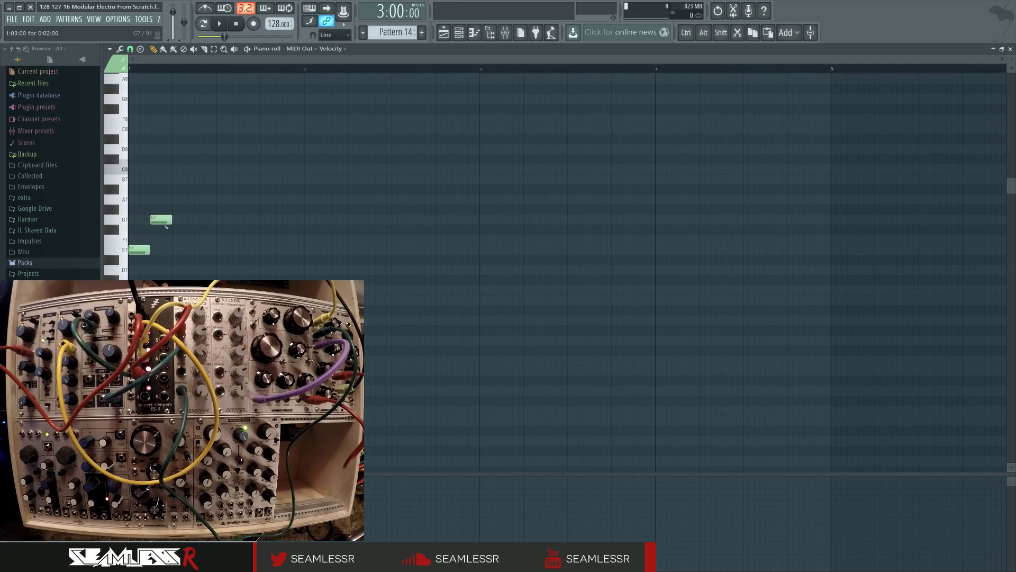
pyautogui.click(204, 149)
pyautogui.click(226, 129)
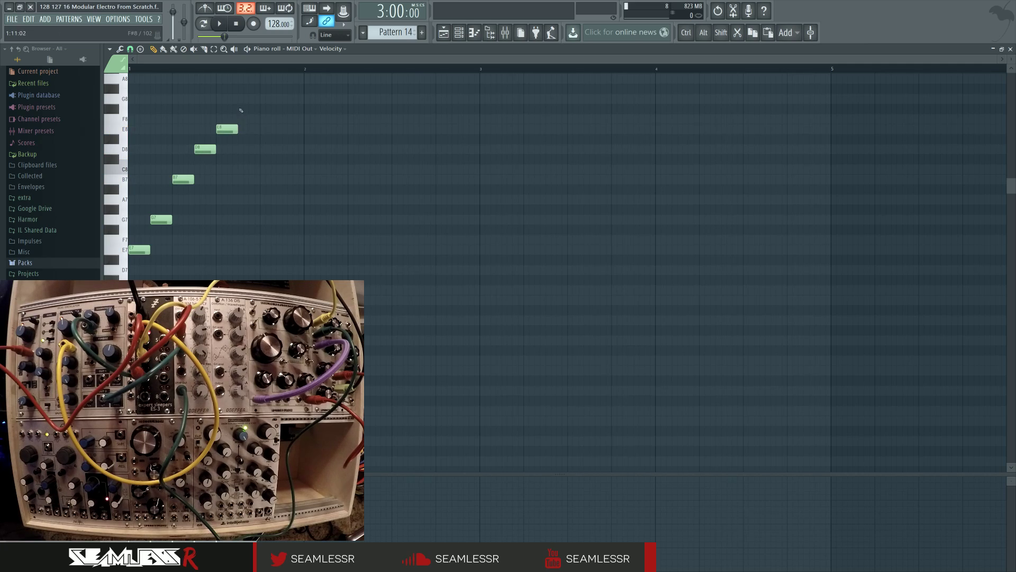
pyautogui.click(249, 99)
pyautogui.click(270, 129)
pyautogui.click(285, 110)
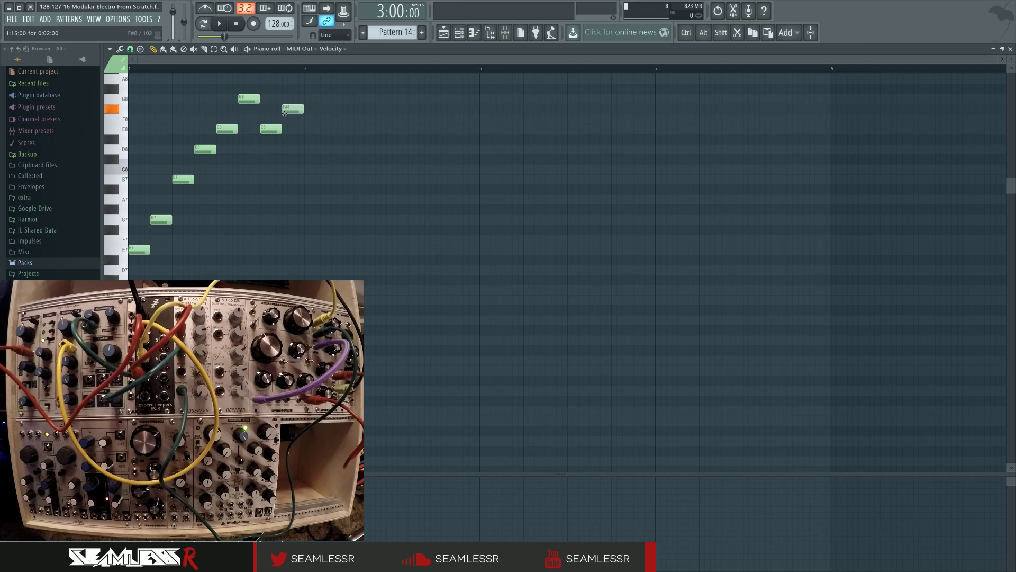
# Add descending eighth notes E8, B7, G7 and E7 in the first half of bar 2
pyautogui.click(306, 129)
pyautogui.click(328, 150)
pyautogui.click(350, 180)
pyautogui.rightClick(354, 180)
pyautogui.rightClick(337, 150)
pyautogui.click(350, 220)
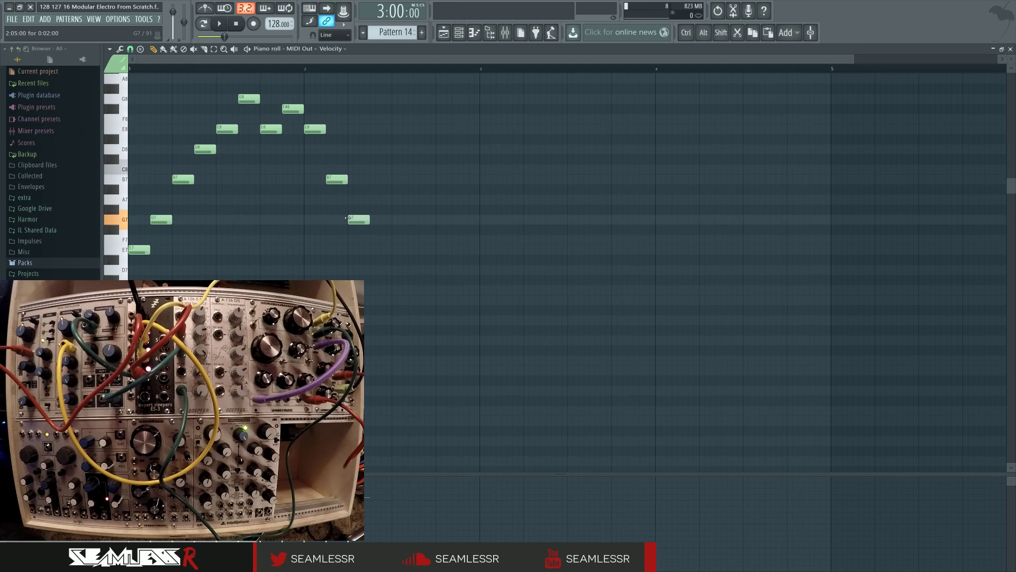
pyautogui.click(372, 250)
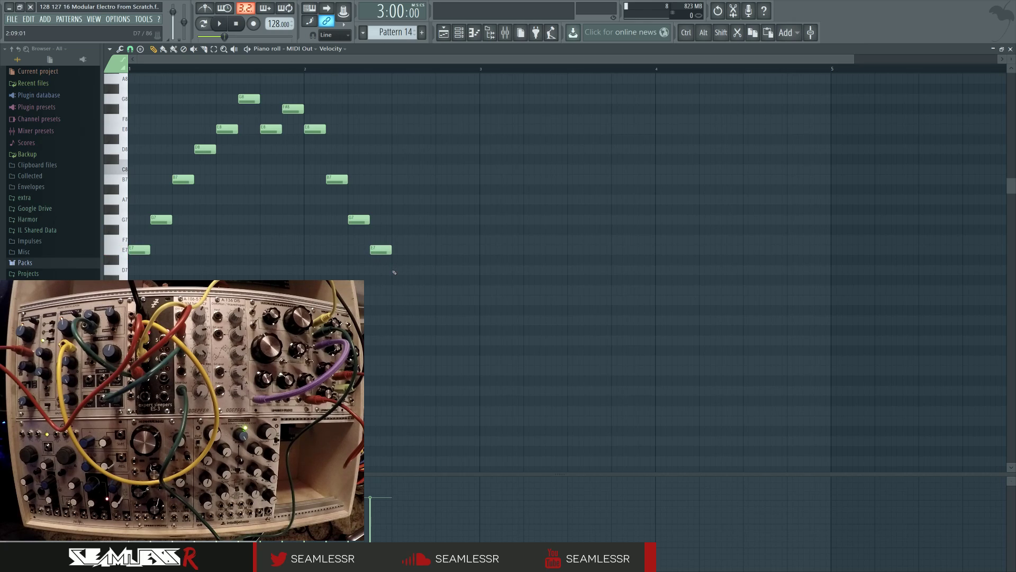
# Continue the melody in the second half of bar 2 with eighth notes B6, E7 and G7
pyautogui.click(396, 289)
pyautogui.rightClick(399, 291)
pyautogui.click(394, 300)
pyautogui.click(416, 250)
pyautogui.click(438, 220)
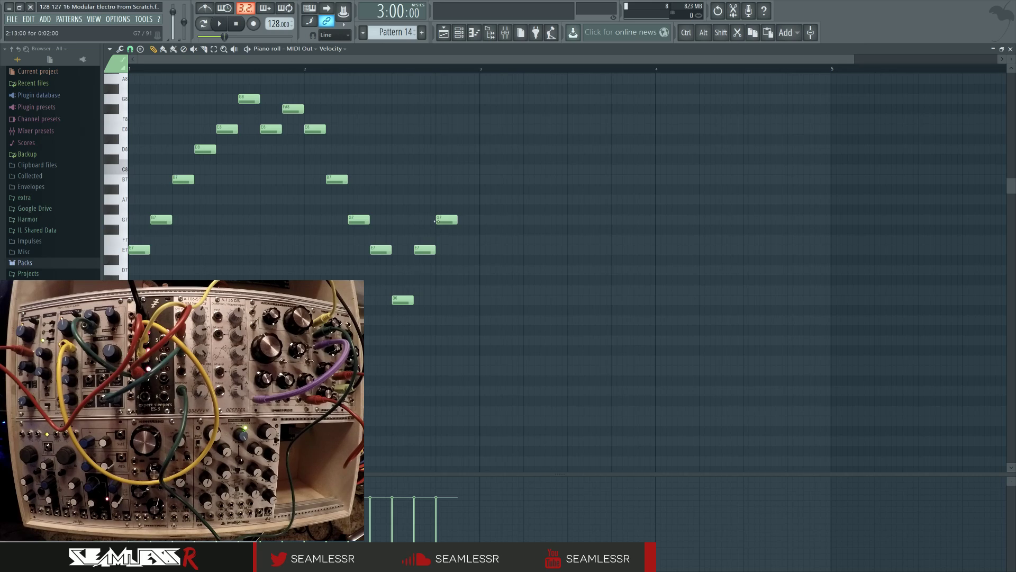
# Try several pitches for the last eighth note of bar 2 and keep F#7
pyautogui.click(460, 247)
pyautogui.rightClick(458, 250)
pyautogui.click(460, 271)
pyautogui.rightClick(462, 270)
pyautogui.click(463, 240)
pyautogui.rightClick(464, 241)
pyautogui.click(464, 231)
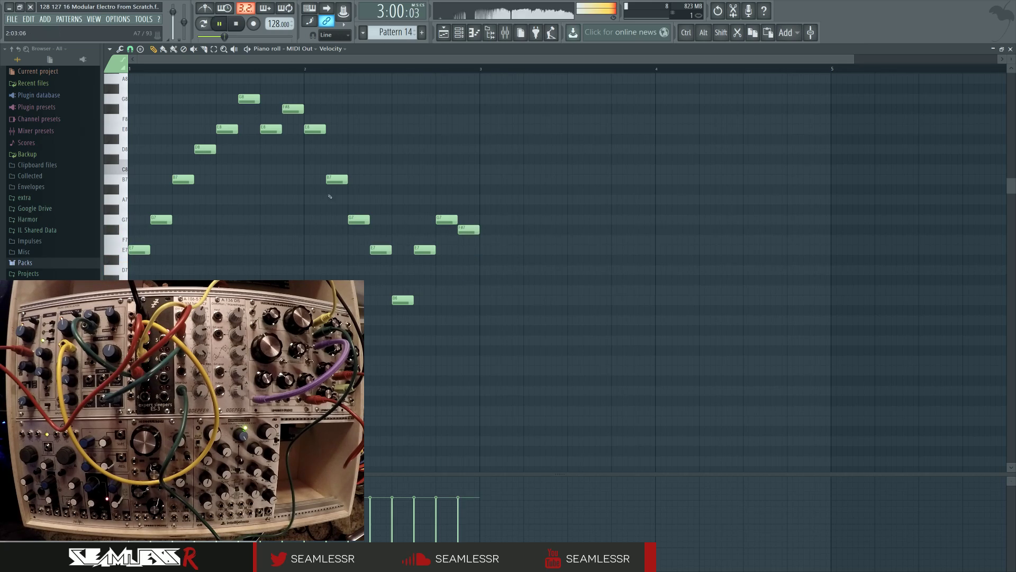
# Stop the song playback and loop the Pattern 14 melody in pattern mode
pyautogui.click(219, 23)
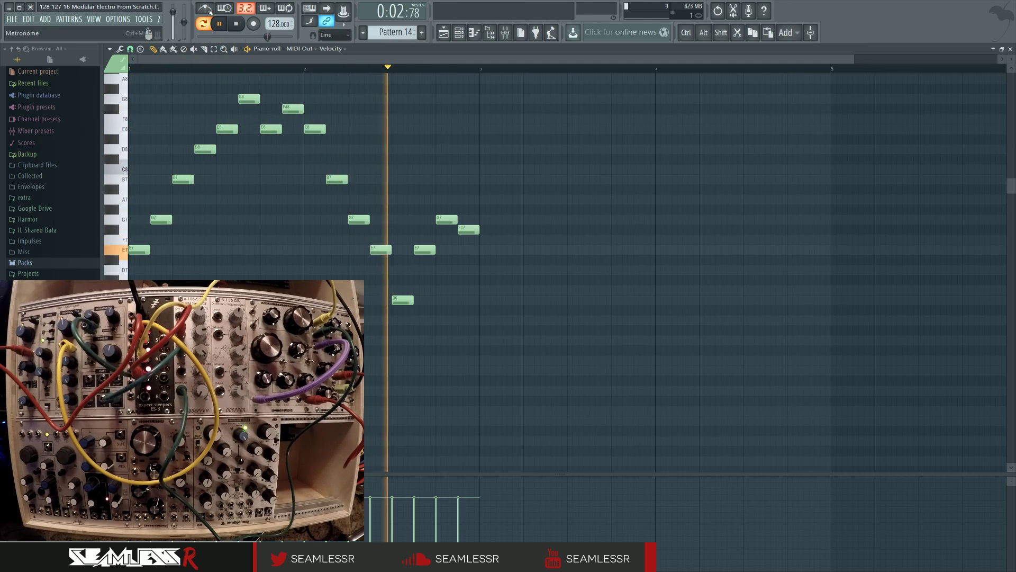
pyautogui.moveTo(398, 156)
pyautogui.mouseDown()
pyautogui.moveTo(413, 116)
pyautogui.moveTo(427, 154)
pyautogui.moveTo(421, 195)
pyautogui.moveTo(430, 144)
pyautogui.moveTo(445, 154)
pyautogui.mouseUp()
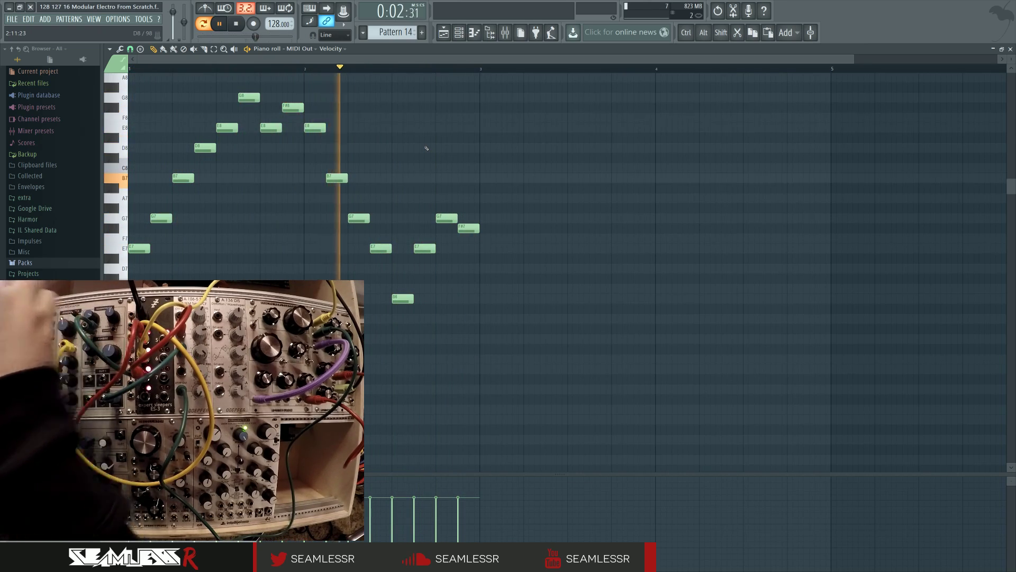
# Select the whole Pattern 14 melody and transpose it down one octave
pyautogui.moveTo(531, 365); pyautogui.dragTo(139, 84)
pyautogui.moveTo(249, 97); pyautogui.dragTo(248, 218)
pyautogui.scroll(-5, 256, 233)
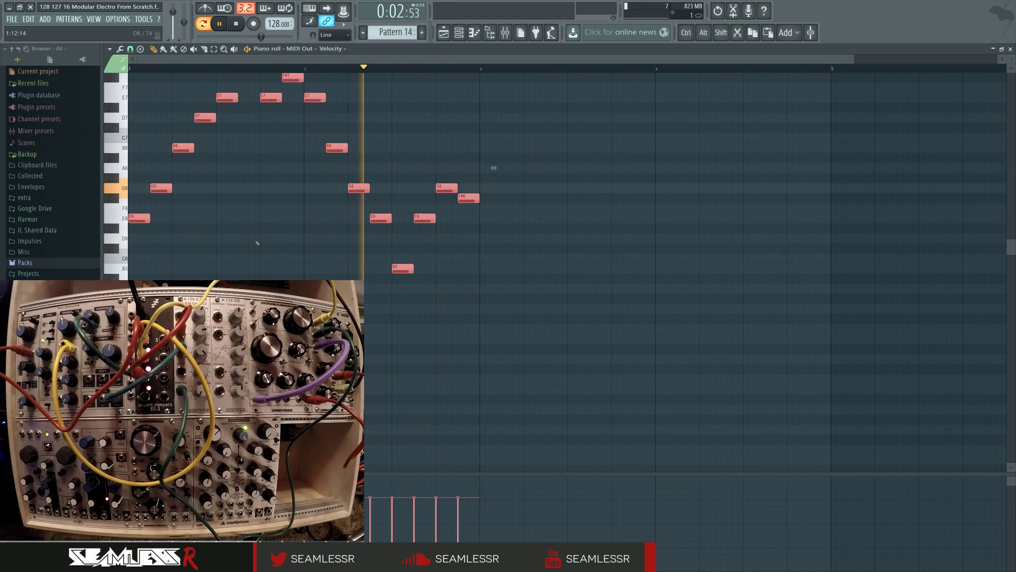
pyautogui.scroll(1, 256, 241)
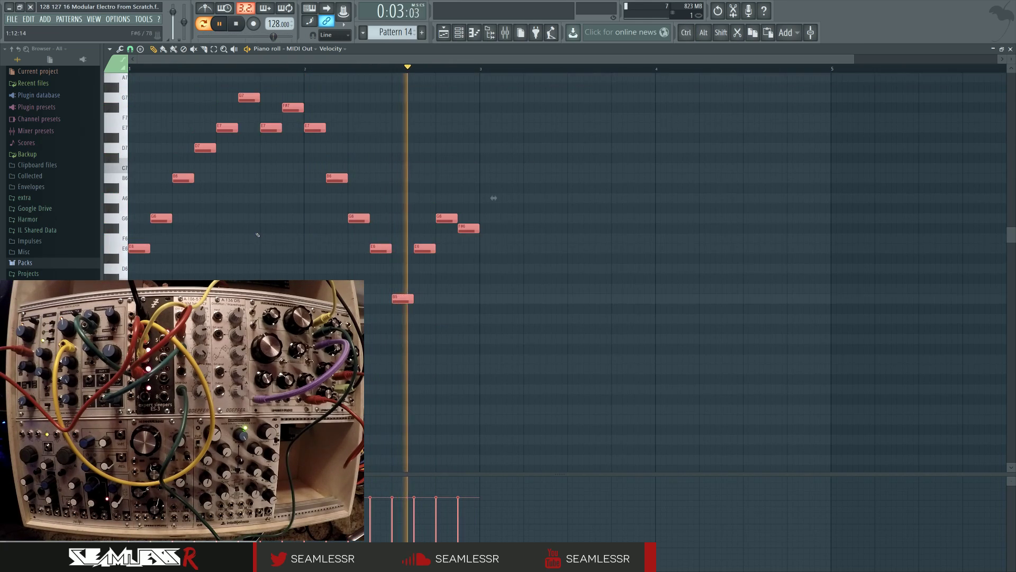
# Stop playback, select the REC track in the mixer and restart the Pattern 14 loop
pyautogui.click(505, 33)
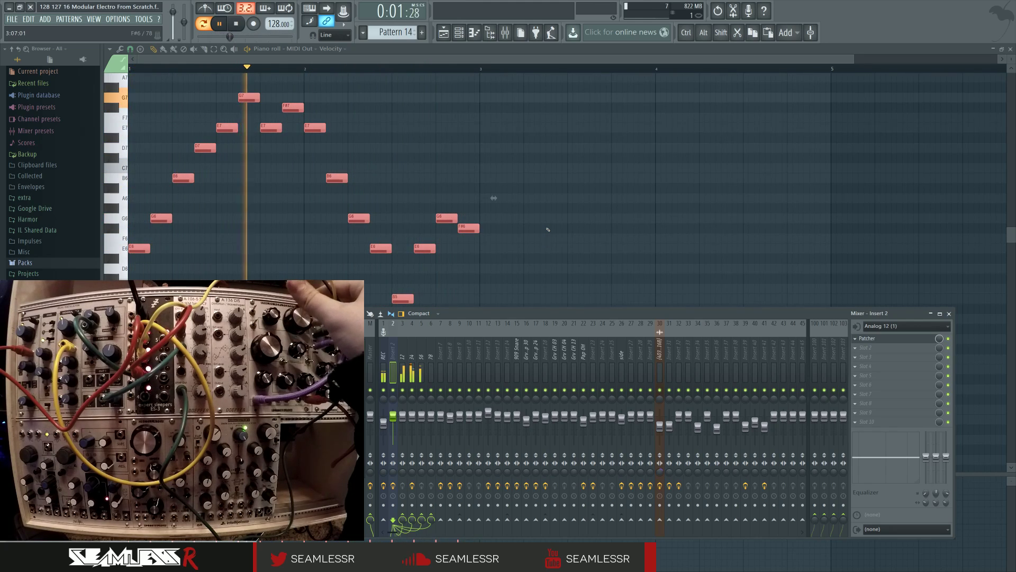
pyautogui.press('space')
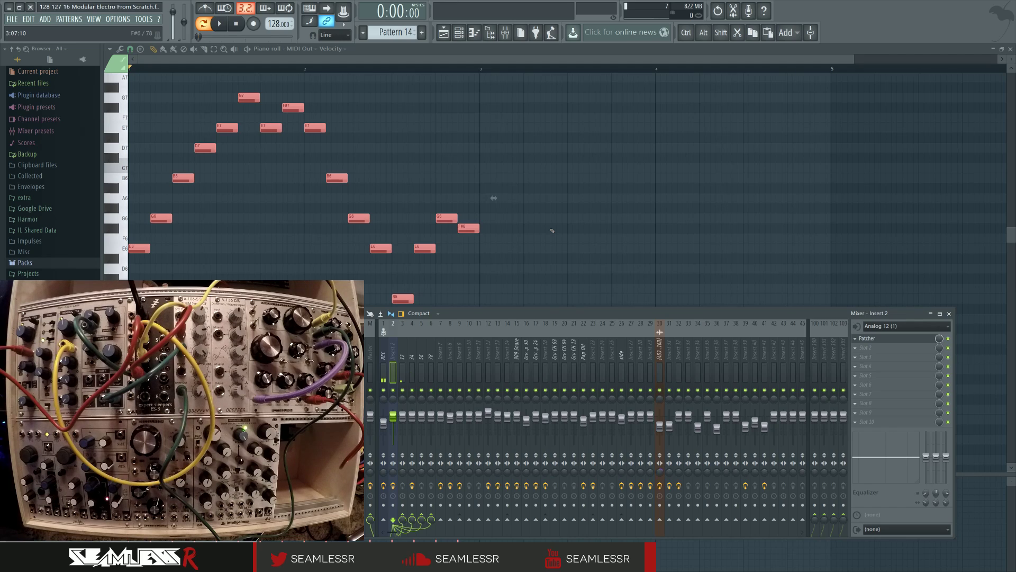
pyautogui.click(384, 355)
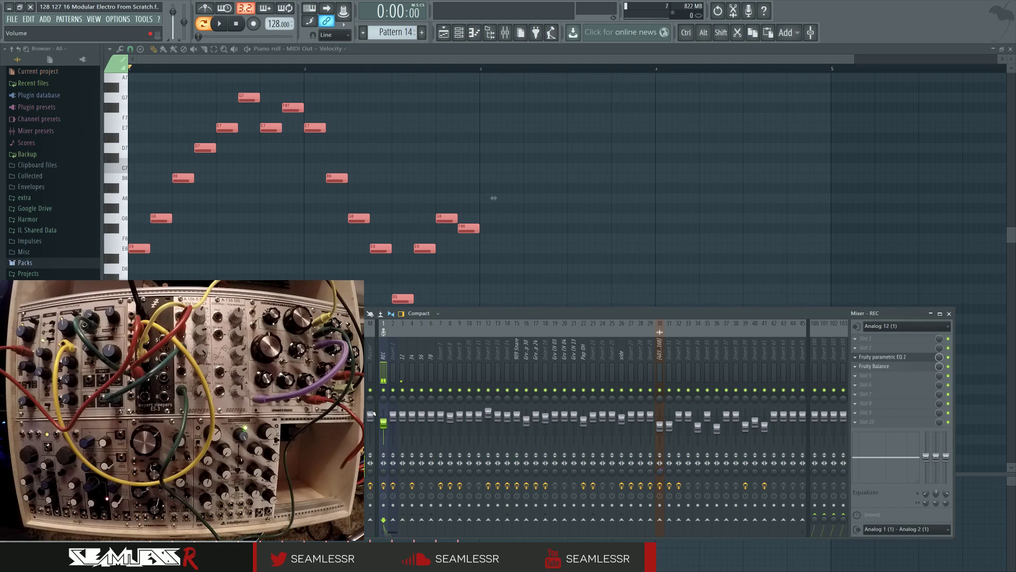
pyautogui.press('F9')
pyautogui.press('space')
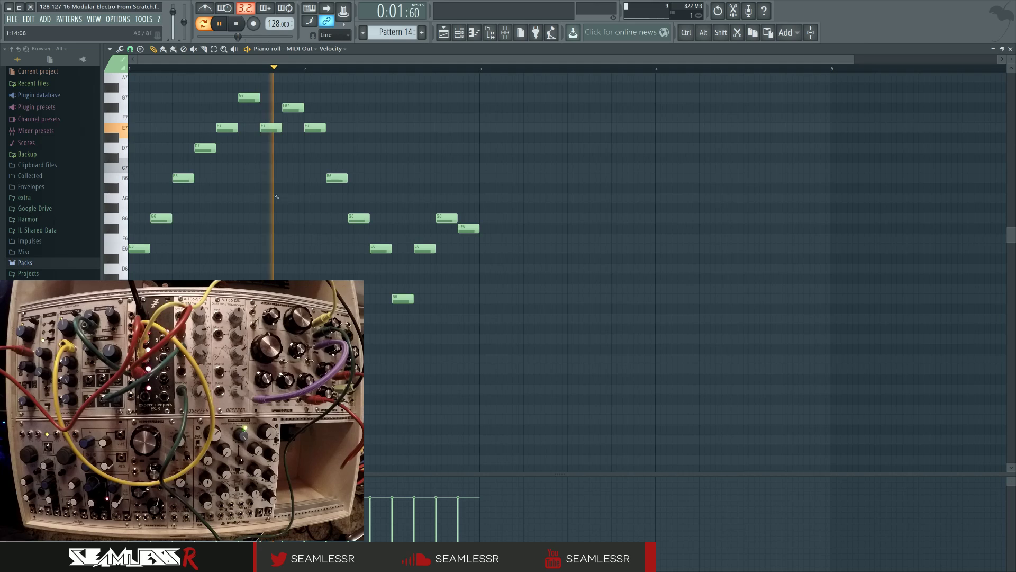
# Try C7 and A6 for the fourth note of bar 1, then return it to D7
pyautogui.moveTo(204, 149); pyautogui.dragTo(203, 168)
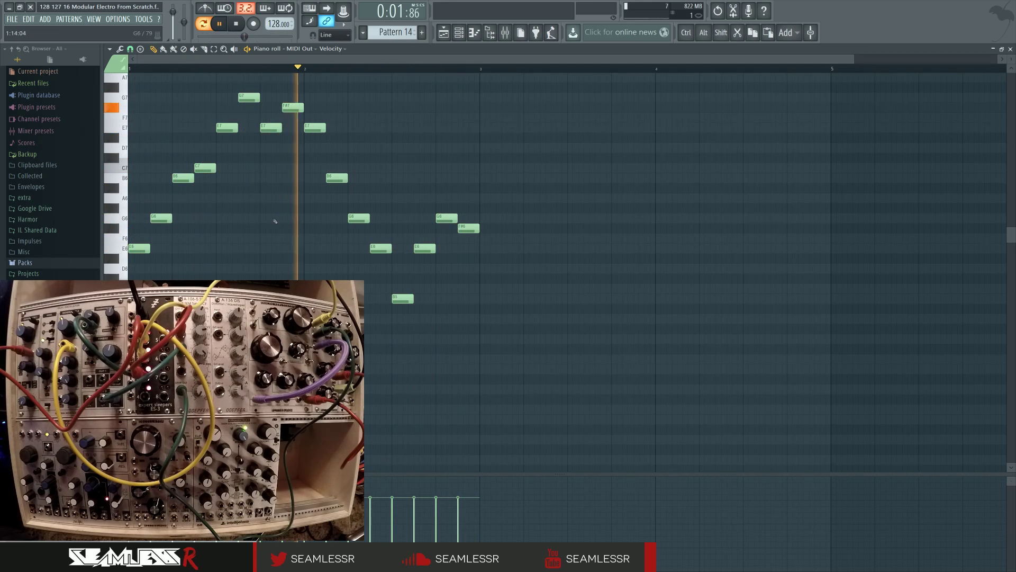
pyautogui.moveTo(204, 169); pyautogui.dragTo(204, 198)
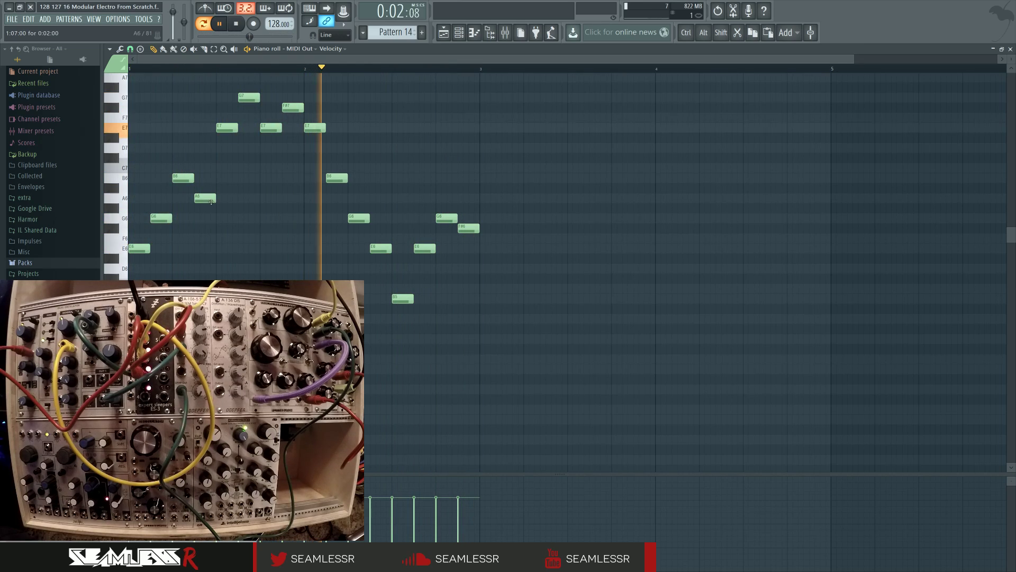
pyautogui.moveTo(210, 200); pyautogui.dragTo(208, 150)
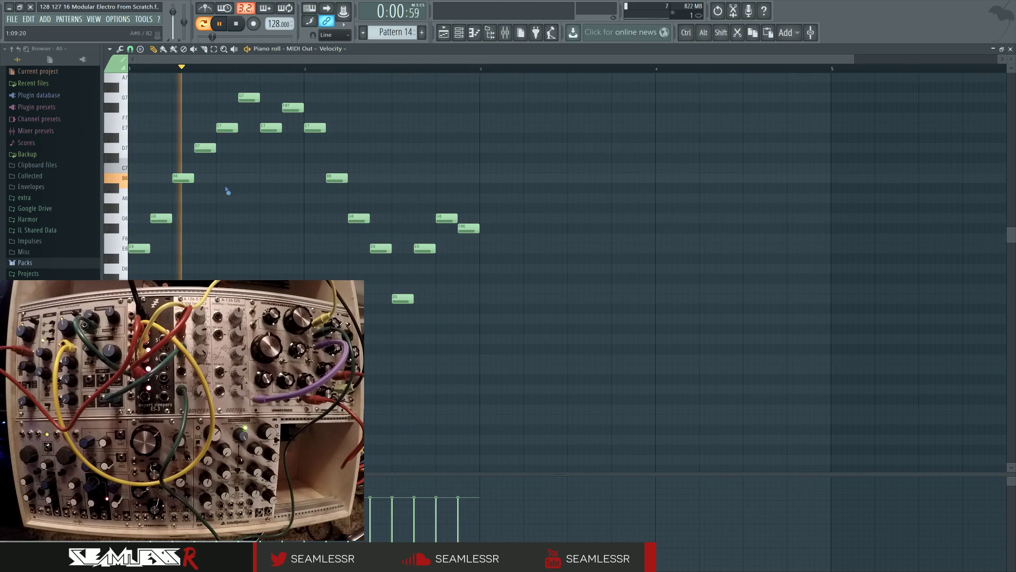
# Duplicate the two-bar melody into bars 3 and 4 and restart playback
pyautogui.press('space')
pyautogui.hotkey('ctrl', 'a')
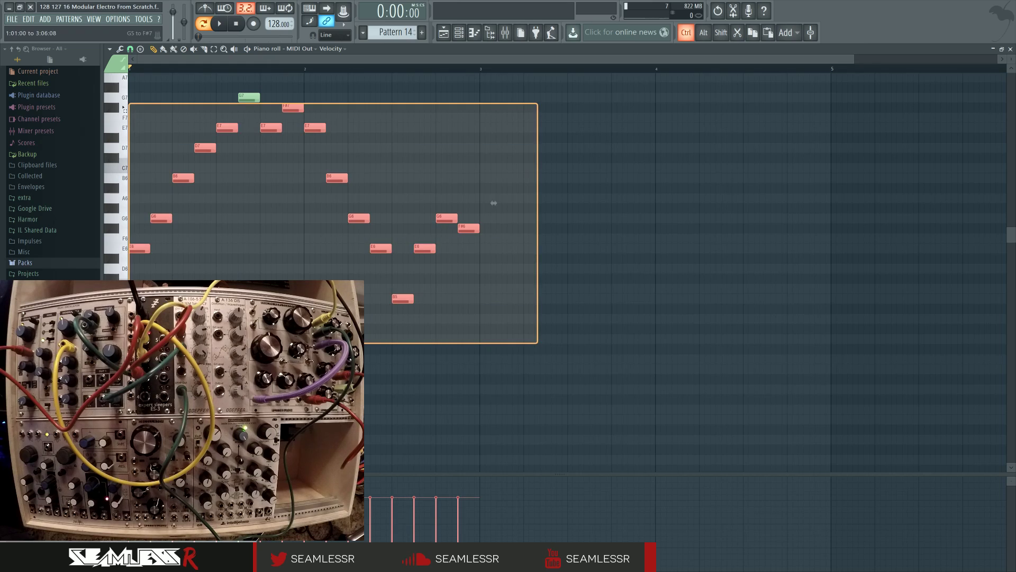
pyautogui.hotkey('ctrl', 'b')
pyautogui.hotkey('ctrl', 'd')
pyautogui.press('space')
# Vary the copy by moving bar 3's fourth note and bar 4's second note to C7, and bar 4's lowest note to C6
pyautogui.moveTo(557, 148); pyautogui.dragTo(557, 168)
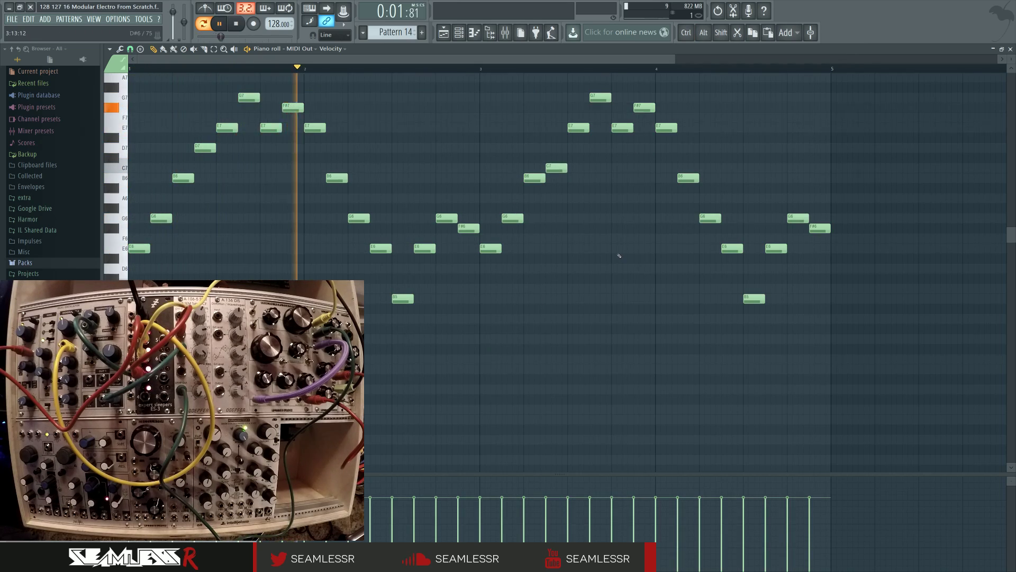
pyautogui.moveTo(690, 178); pyautogui.dragTo(689, 168)
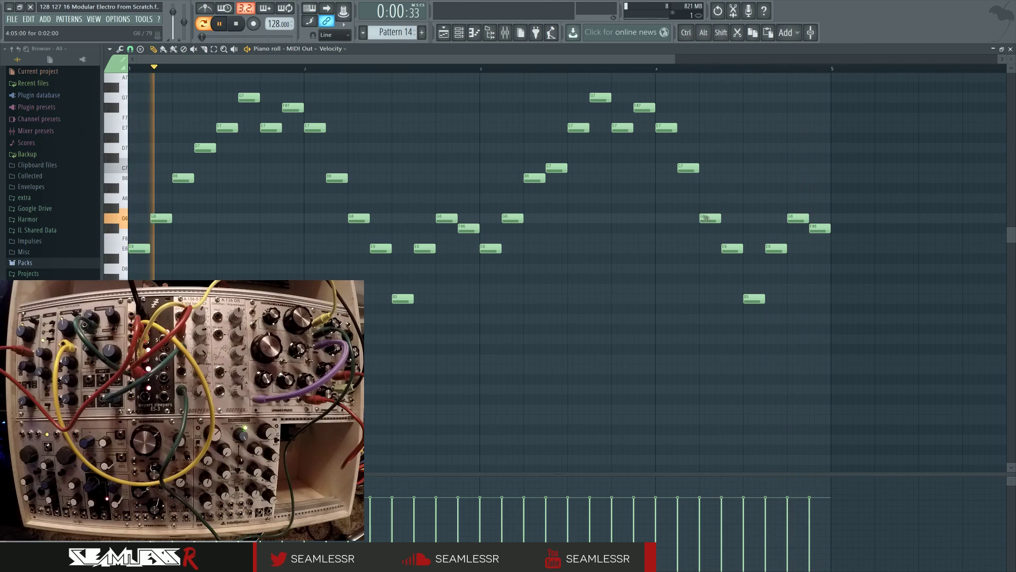
pyautogui.moveTo(754, 298); pyautogui.dragTo(754, 289)
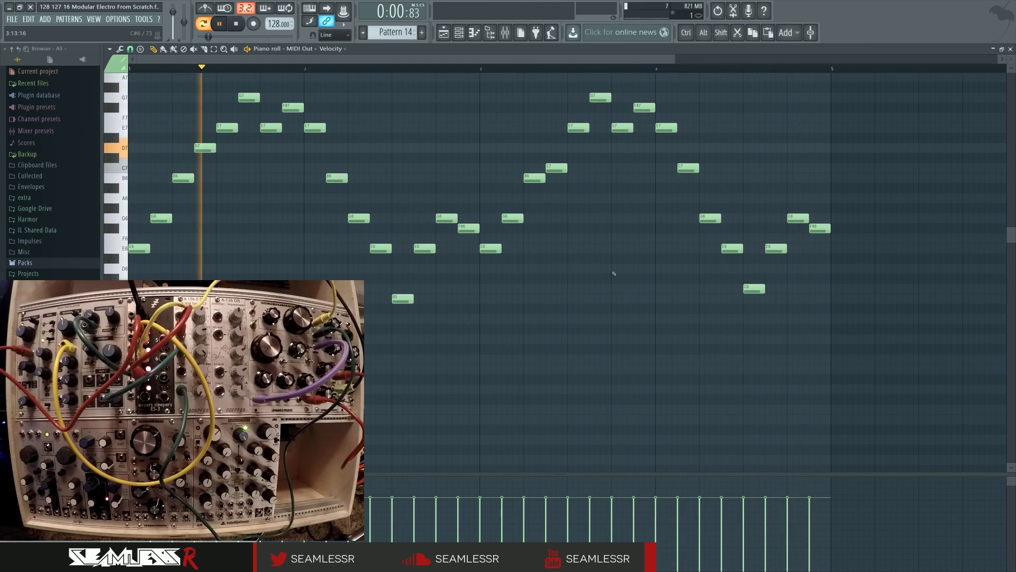
pyautogui.press('space')
# Load Edison into the first effect slot of the REC mixer track and move its window clear of the playlist clips
pyautogui.click(448, 35)
pyautogui.hscroll(-10, 652, 322)
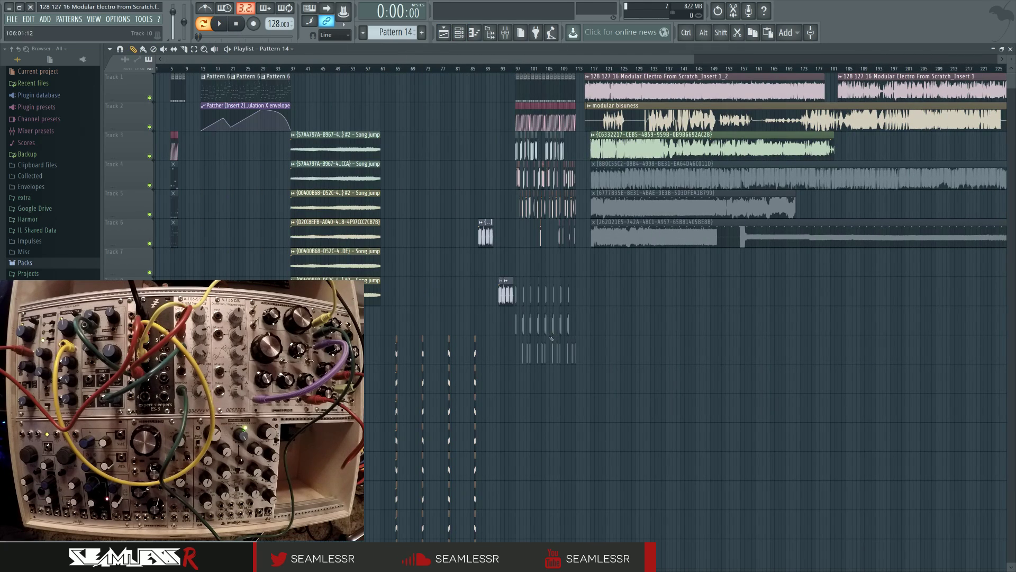
pyautogui.keyDown('ctrl'); pyautogui.scroll(8, 564, 274); pyautogui.keyUp('ctrl')
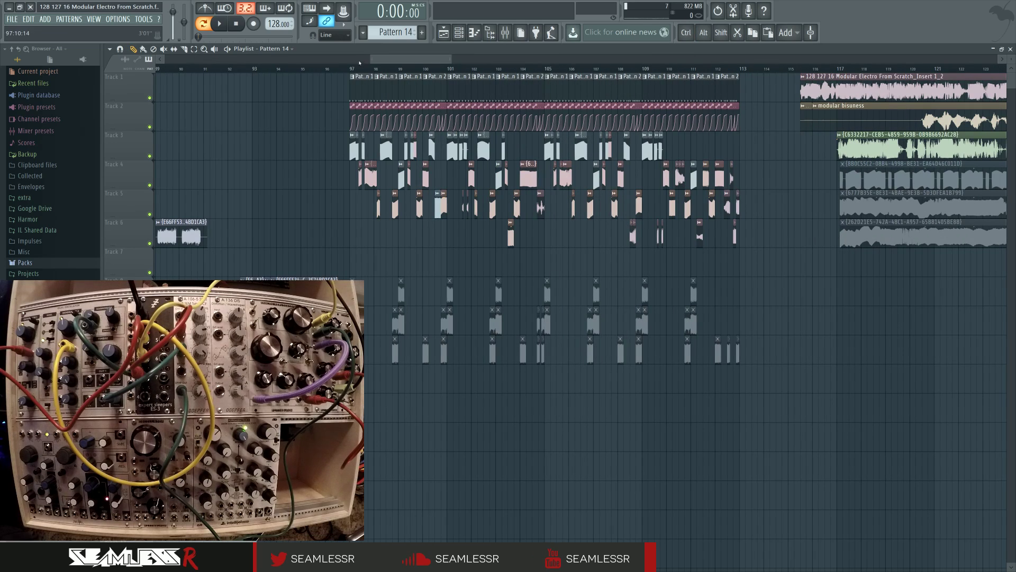
pyautogui.click(506, 34)
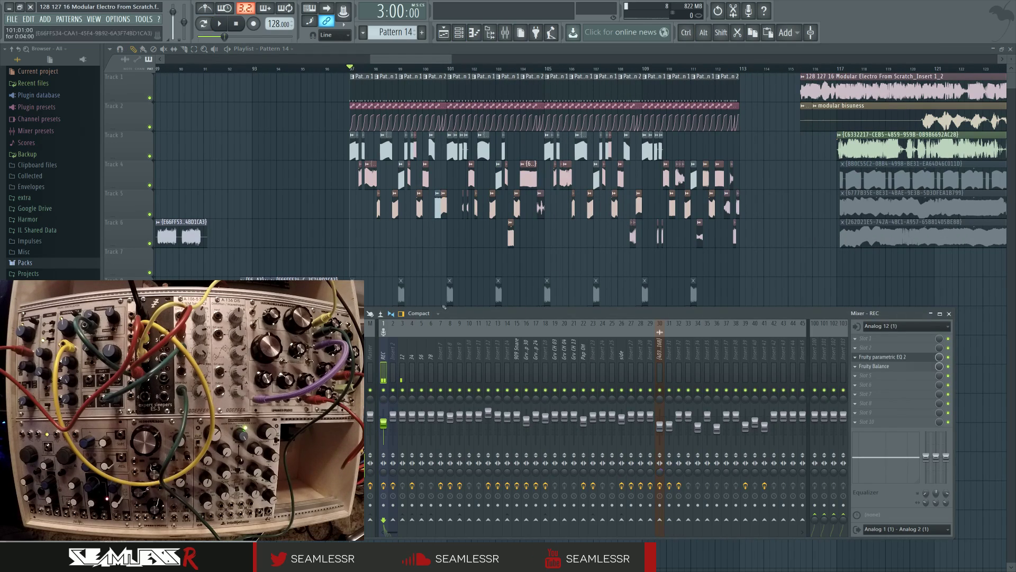
pyautogui.click(459, 33)
pyautogui.click(459, 33)
pyautogui.click(505, 32)
pyautogui.click(505, 32)
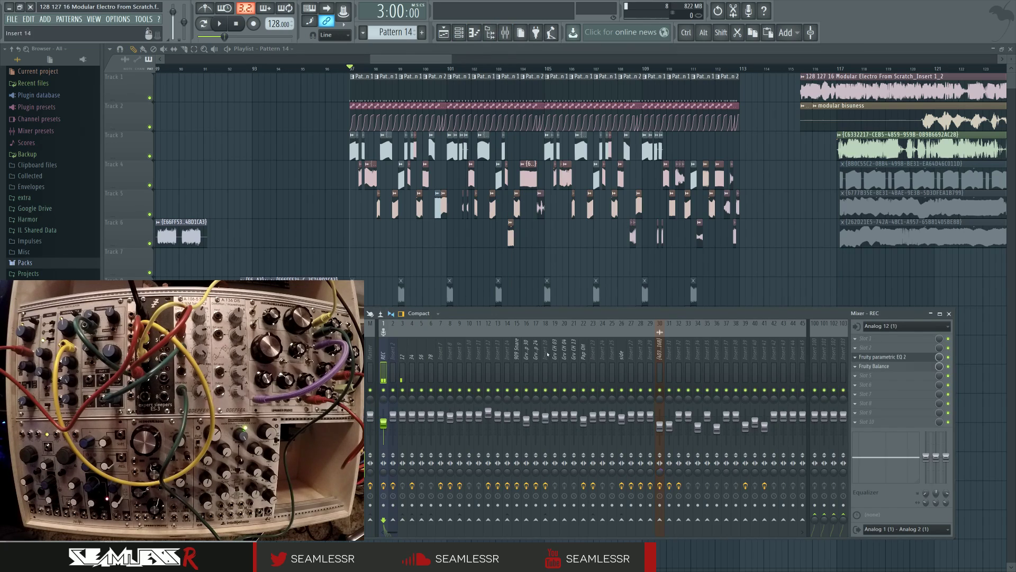
pyautogui.click(871, 342)
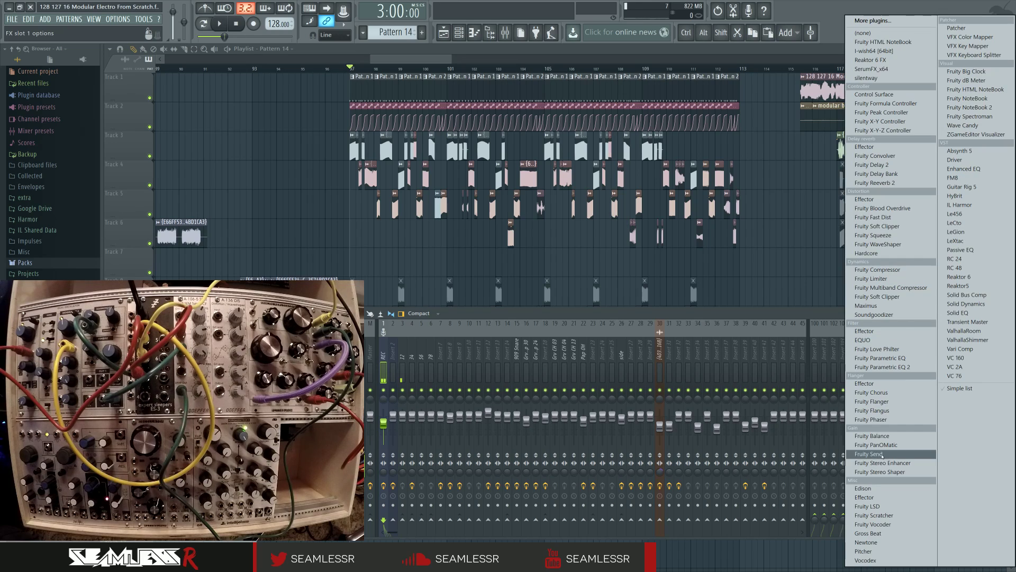
pyautogui.click(890, 488)
pyautogui.moveTo(409, 121); pyautogui.dragTo(753, 197)
# Review the audio device, song info and project time-division settings
pyautogui.click(117, 19)
pyautogui.click(151, 47)
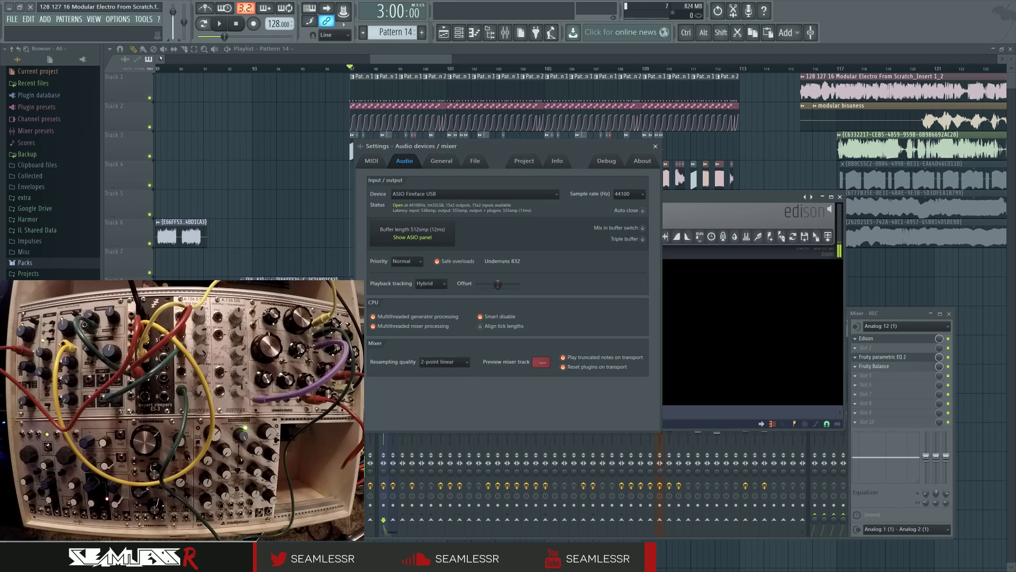
pyautogui.click(524, 160)
pyautogui.click(557, 160)
pyautogui.click(524, 161)
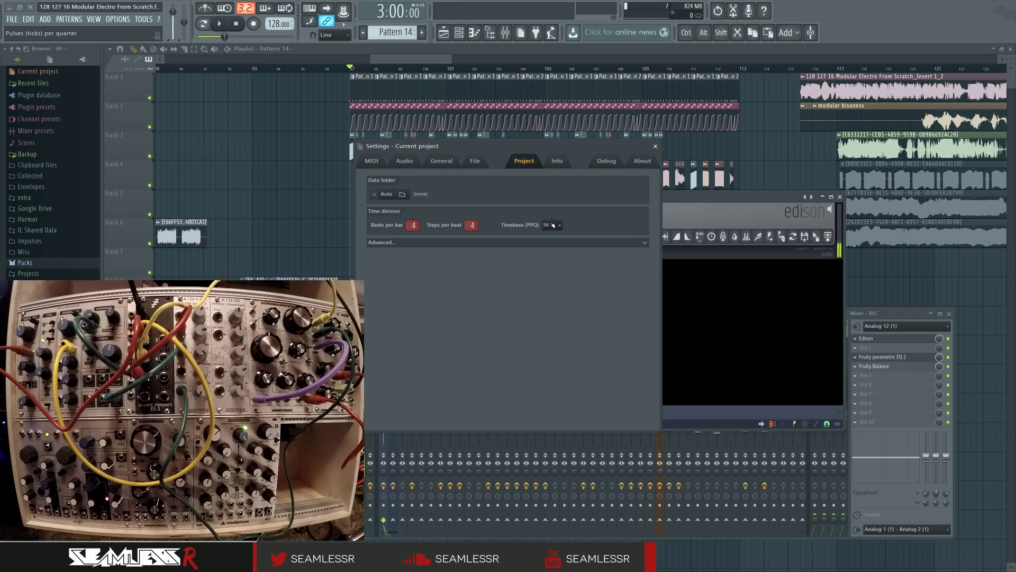
pyautogui.click(656, 146)
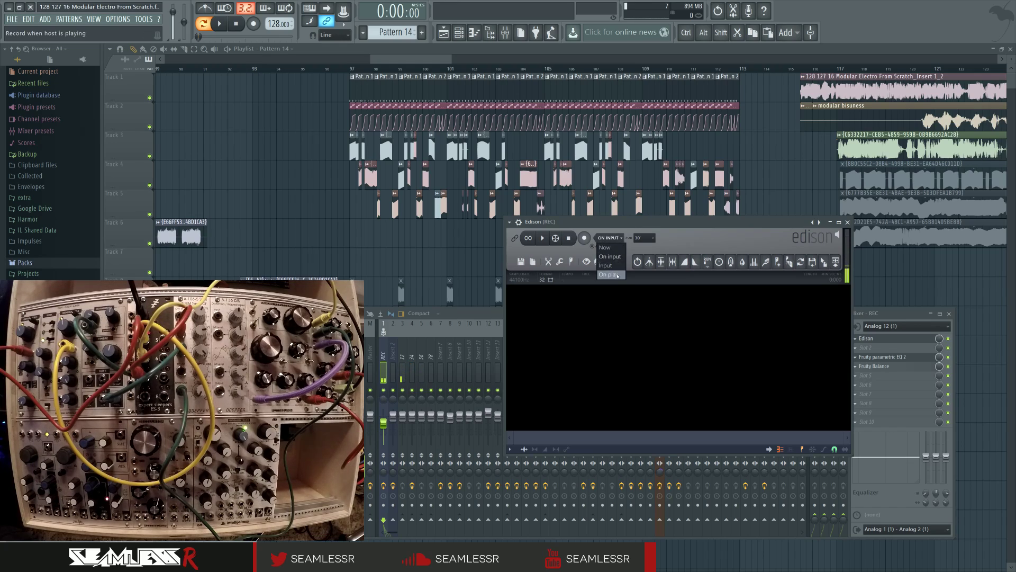
# Arm Edison to record on play with the maximum recording time set to forever
pyautogui.click(616, 278)
pyautogui.click(645, 238)
pyautogui.click(651, 295)
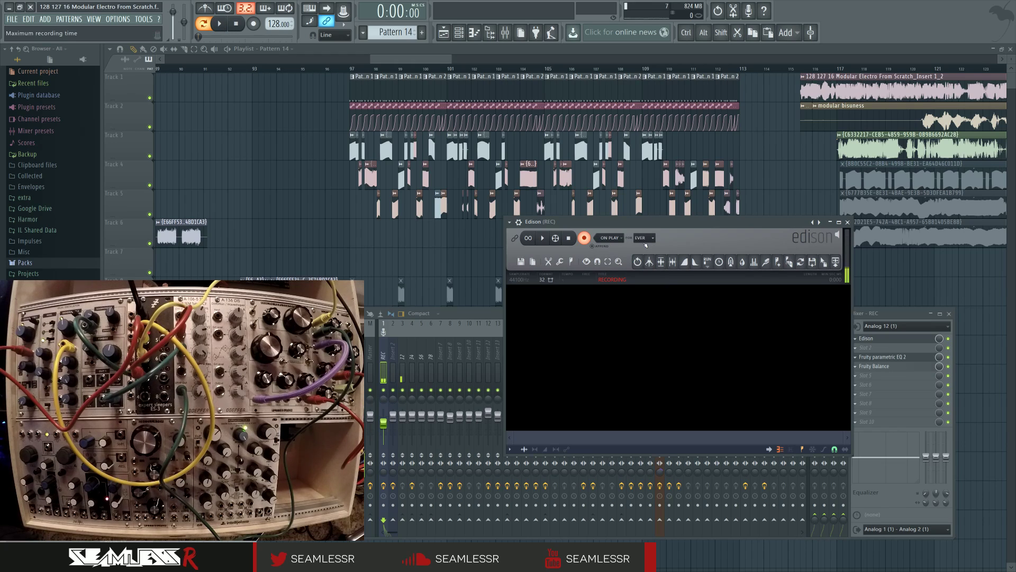
# Check the four-bar MIDI Out melody of Pattern 14 in the piano roll
pyautogui.click(459, 33)
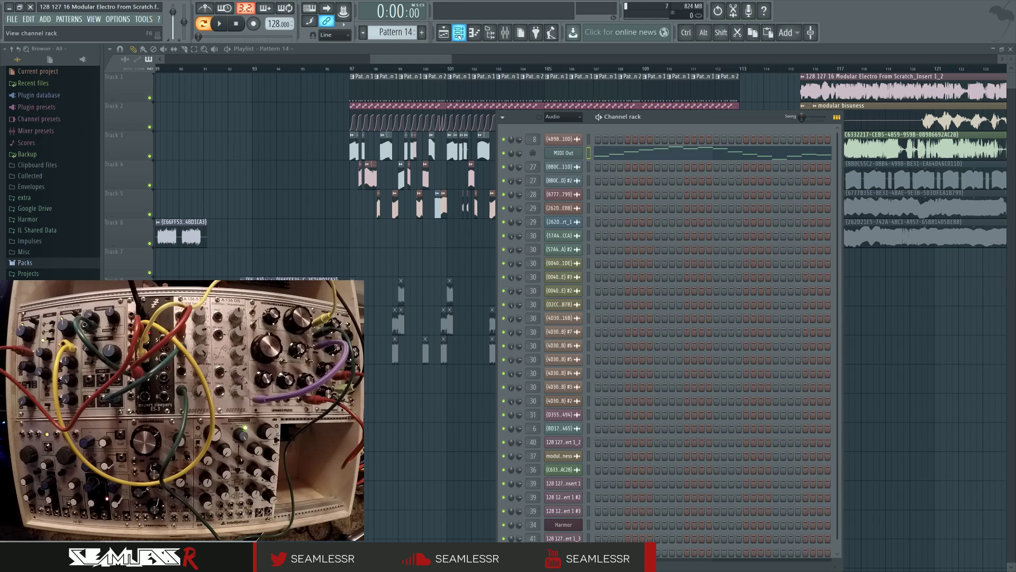
pyautogui.click(662, 155)
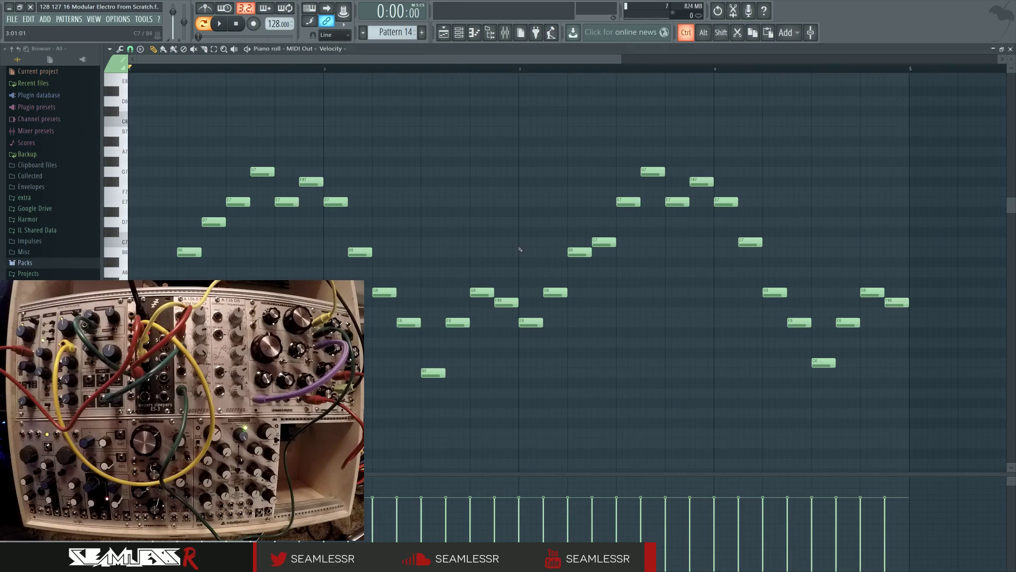
pyautogui.click(474, 33)
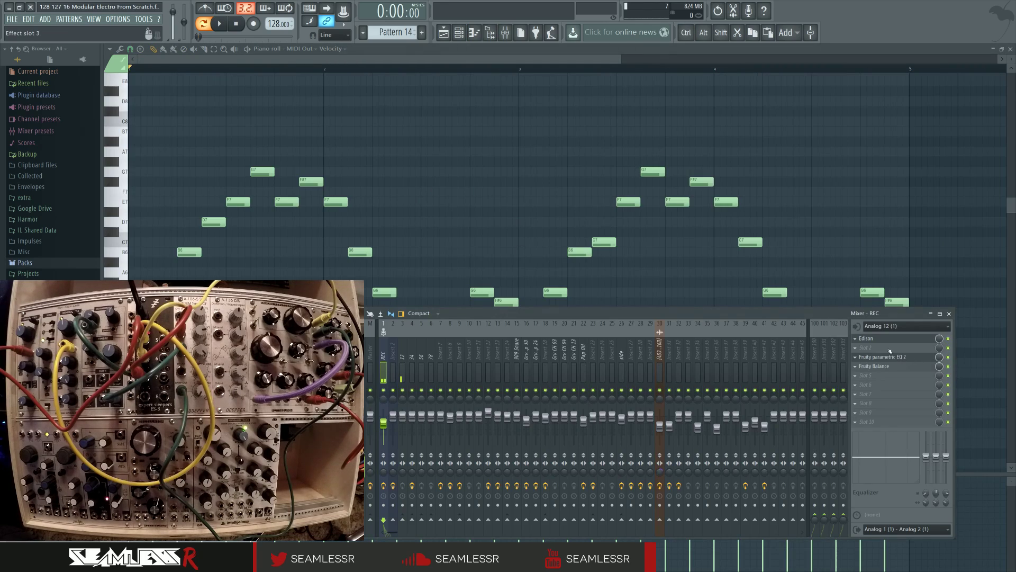
pyautogui.press('F9')
pyautogui.scroll(-2, 635, 340)
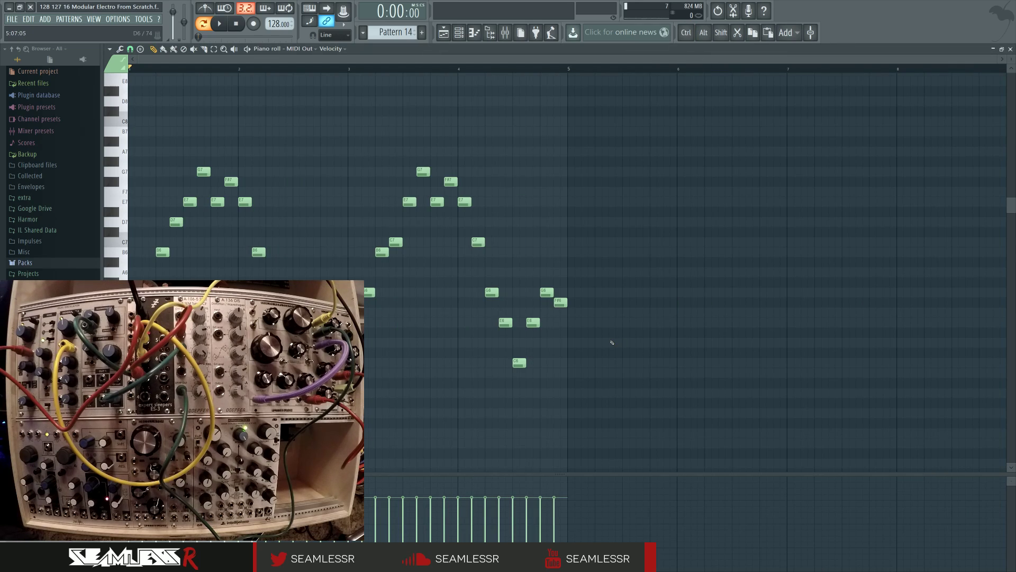
# Place a Pattern 14 clip on Track 1 of the playlist at bar 349, in the empty area past the existing clips
pyautogui.press('F5')
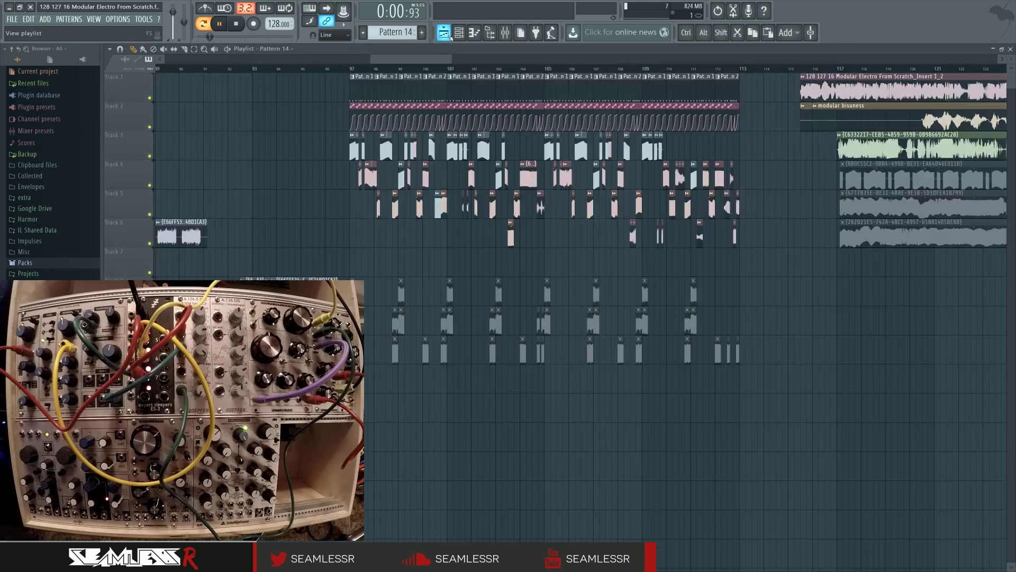
pyautogui.scroll(-5, 734, 303)
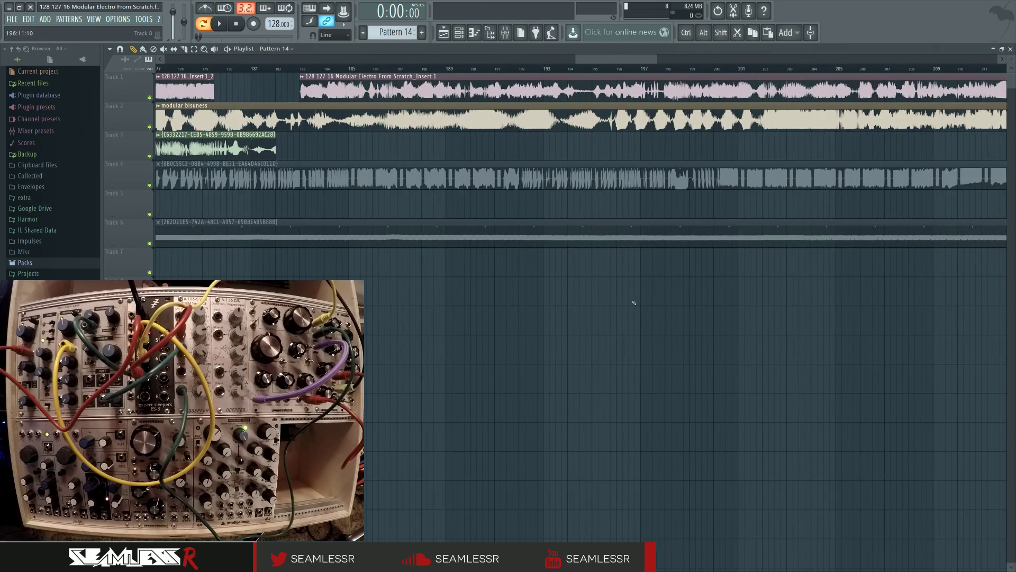
pyautogui.hscroll(3, 734, 303)
pyautogui.hscroll(-3, 724, 236)
pyautogui.scroll(1, 821, 222)
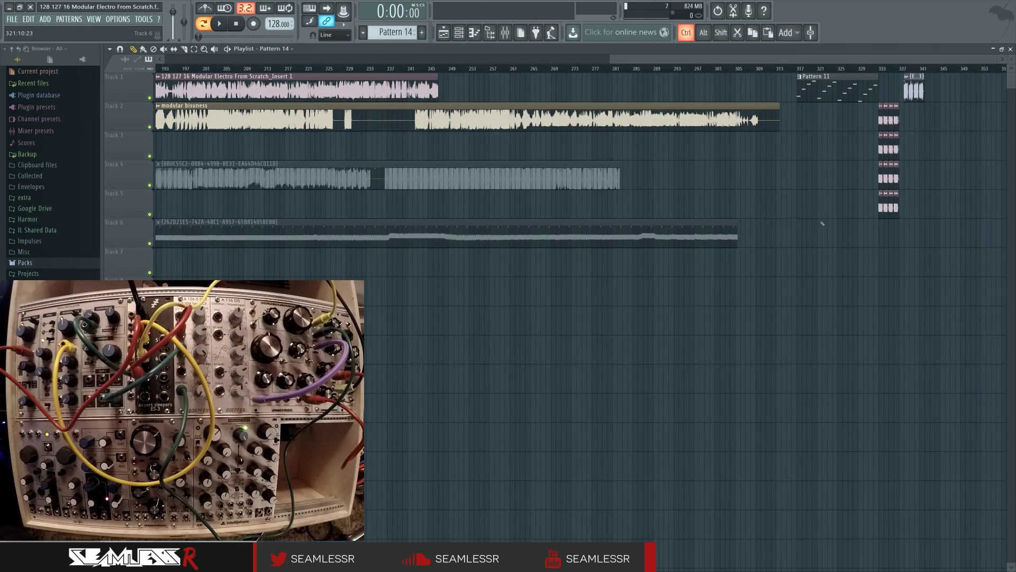
pyautogui.hscroll(3, 821, 222)
pyautogui.scroll(5, 679, 129)
pyautogui.hscroll(5, 828, 122)
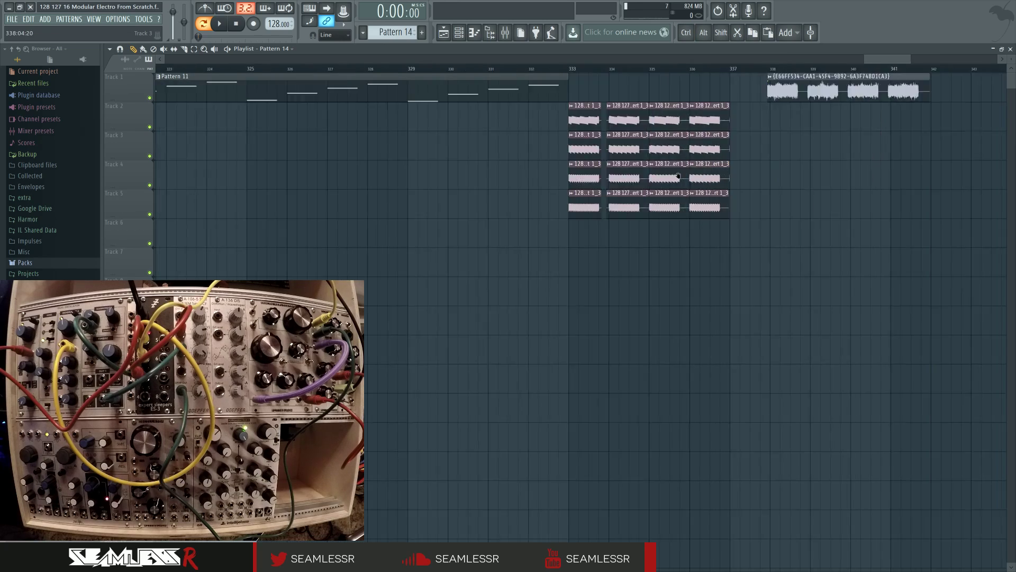
pyautogui.moveTo(907, 92); pyautogui.dragTo(438, 75)
# Audition the Pattern 14 clip in song mode, clear the one-bar time selection and stop playback
pyautogui.press('space')
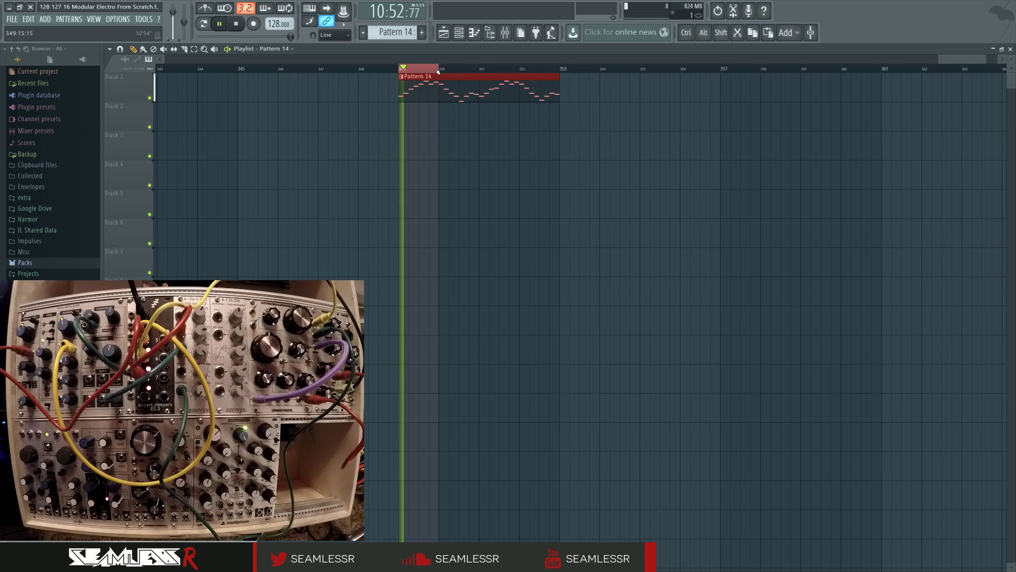
pyautogui.press('space')
pyautogui.press('space')
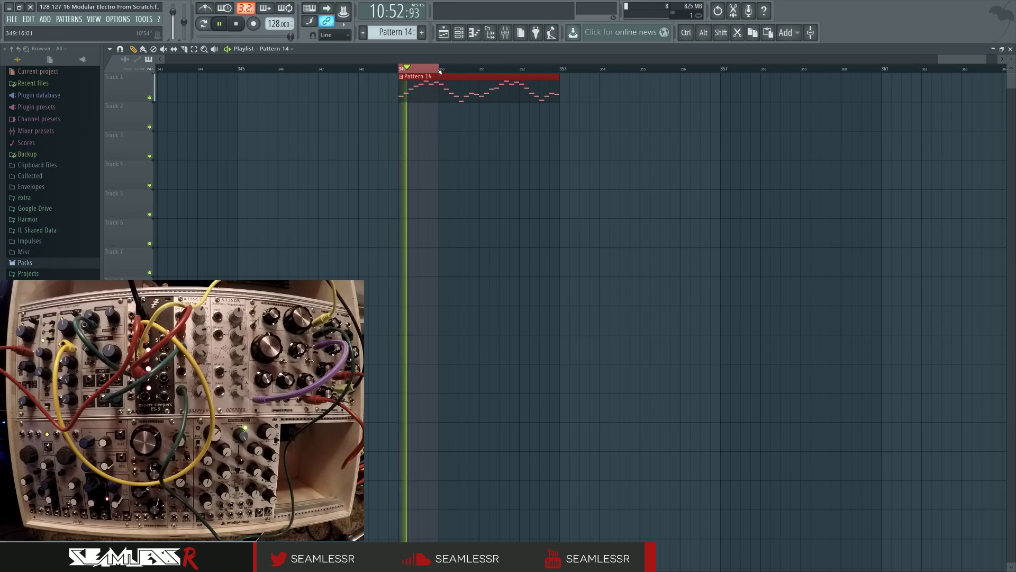
pyautogui.click(474, 71)
pyautogui.press('space')
pyautogui.press('space')
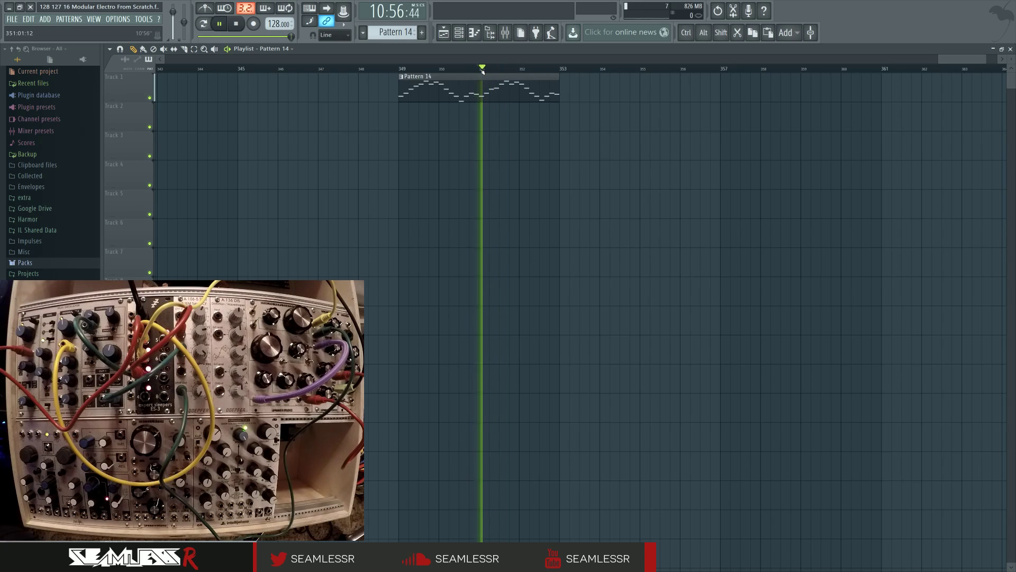
pyautogui.press('space')
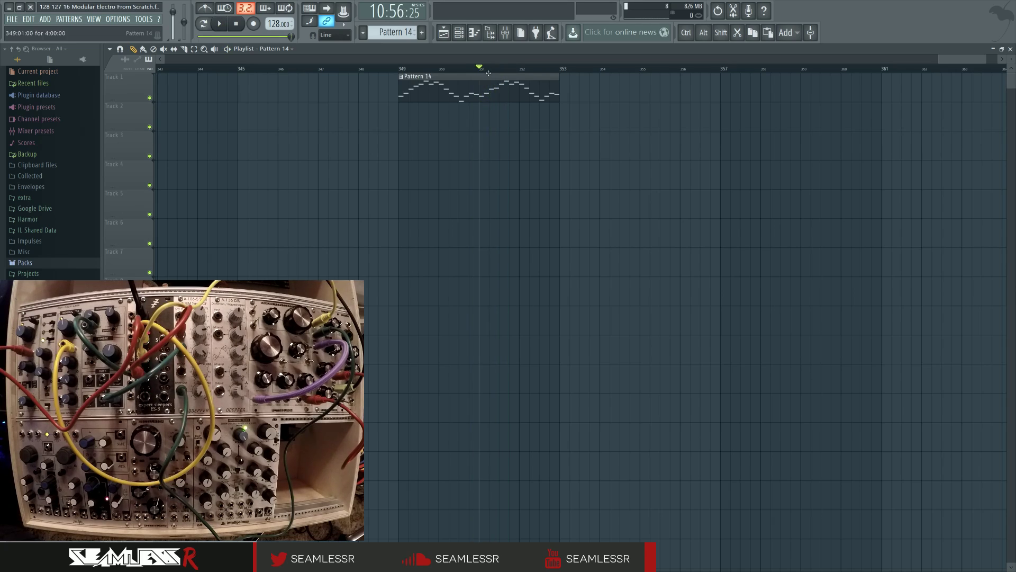
# Set the playlist time selection from bar 349 to bar 361 and bring up the mixer
pyautogui.hscroll(2, 466, 149)
pyautogui.moveTo(325, 69); pyautogui.dragTo(805, 70)
pyautogui.click(506, 32)
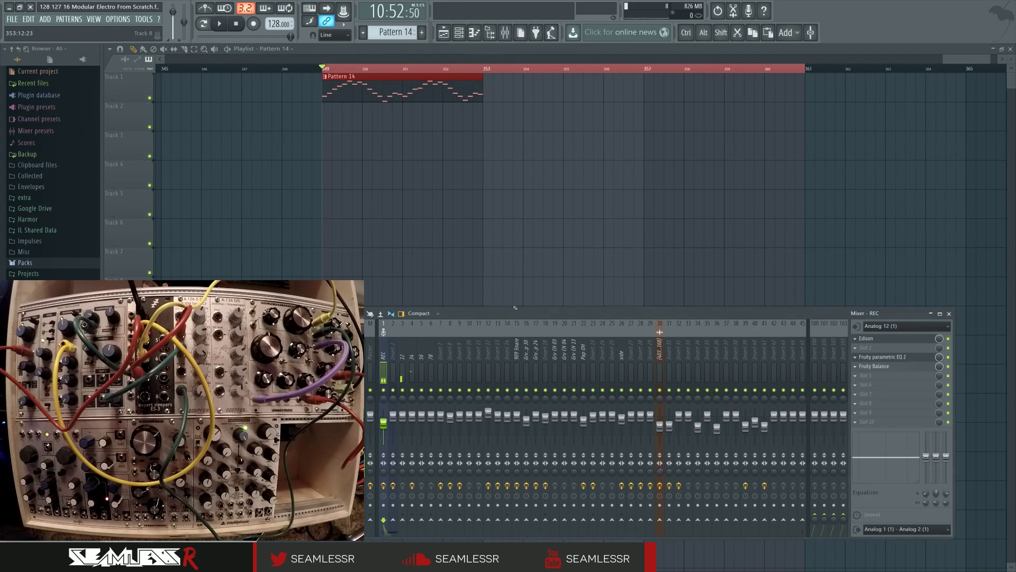
# Clear Edison on the REC mixer track, record two passes of the playlist time selection into it and stop recording
pyautogui.click(888, 341)
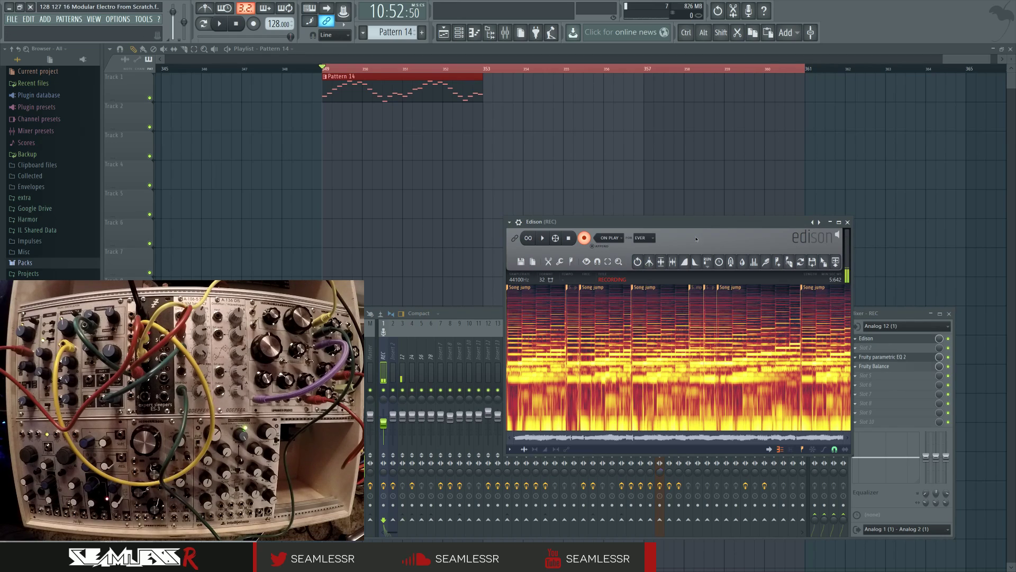
pyautogui.hotkey('ctrl', 'n')
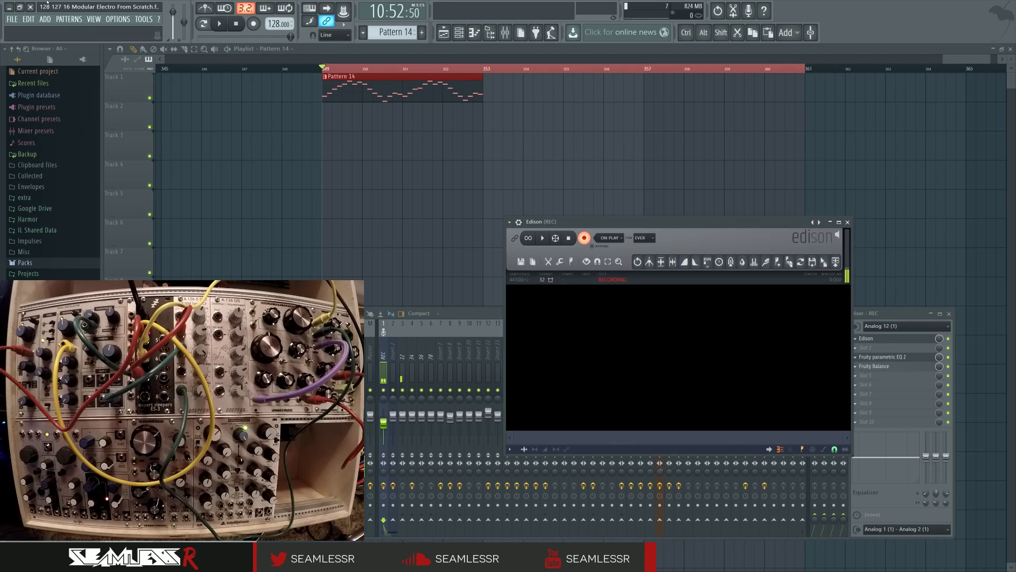
pyautogui.click(219, 23)
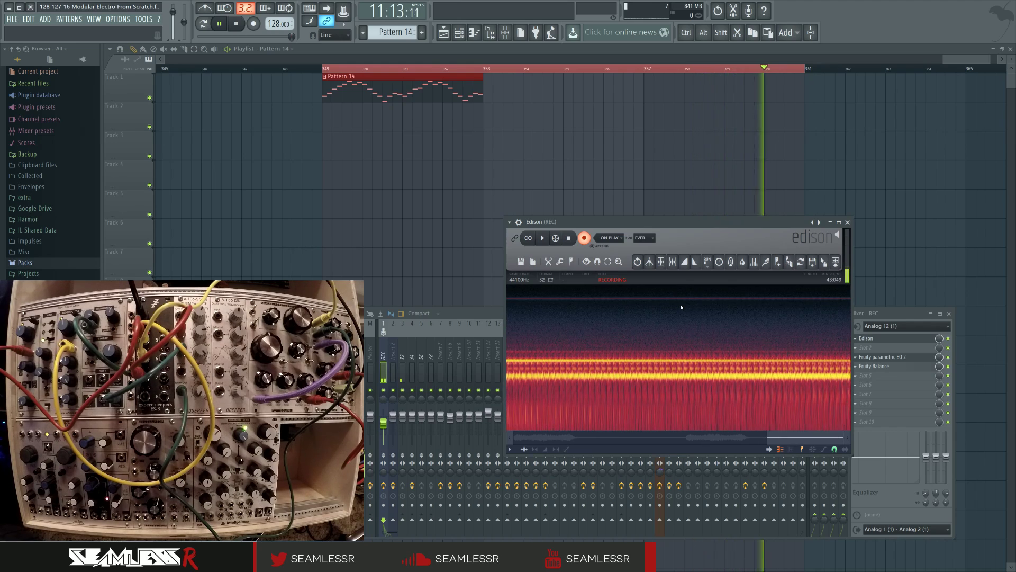
pyautogui.click(239, 23)
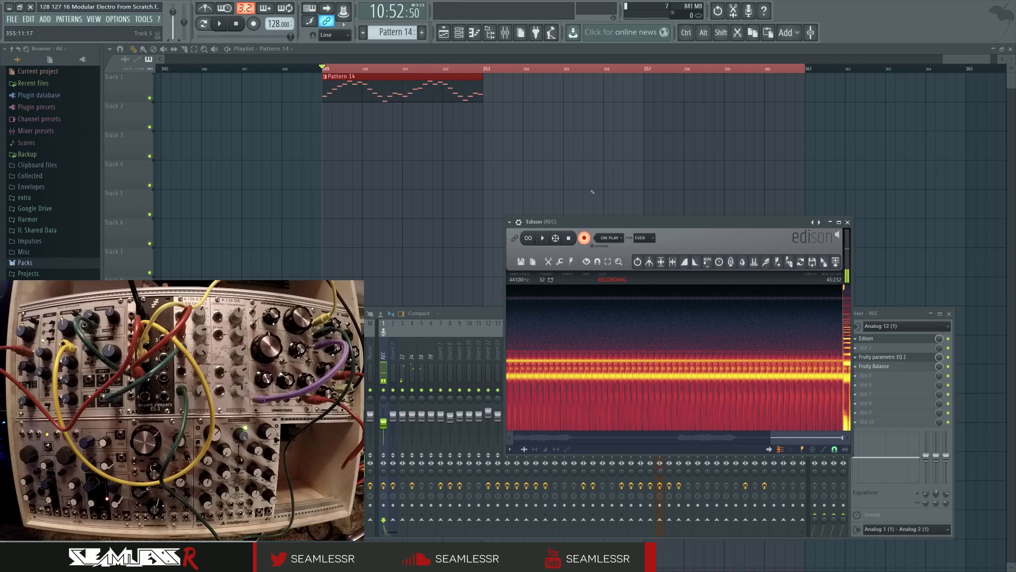
pyautogui.click(587, 239)
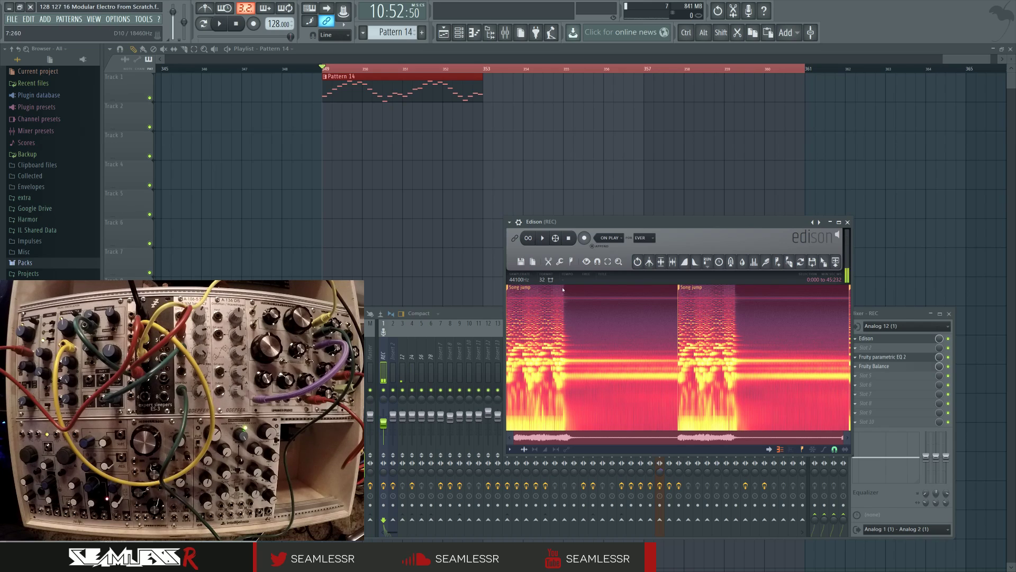
# Place the Edison recording as an audio clip on Track 2 of the playlist at bar 361
pyautogui.moveTo(823, 263); pyautogui.dragTo(817, 129)
pyautogui.moveTo(868, 211); pyautogui.dragTo(584, 226)
pyautogui.hscroll(2, 582, 259)
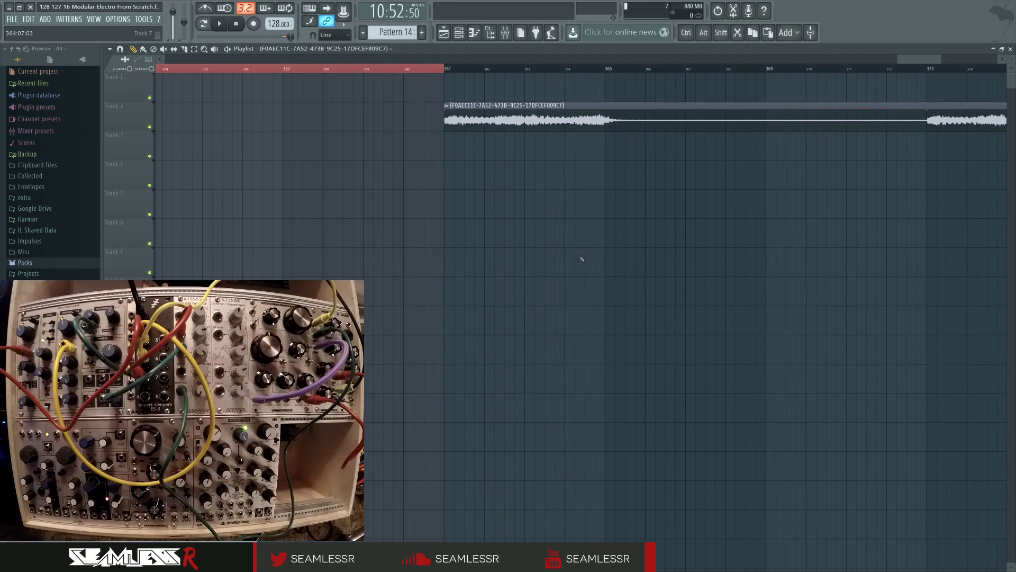
pyautogui.click(504, 35)
pyautogui.press('F9')
pyautogui.moveTo(485, 258); pyautogui.dragTo(417, 263)
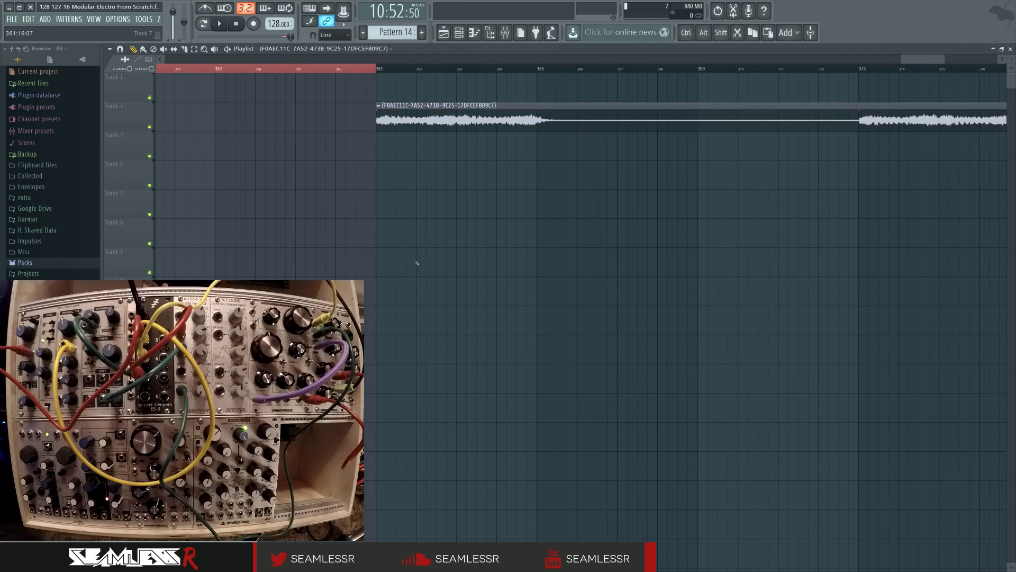
# Select and audition a short stretch of the tail between the two recorded takes in Edison
pyautogui.press('F9')
pyautogui.click(873, 339)
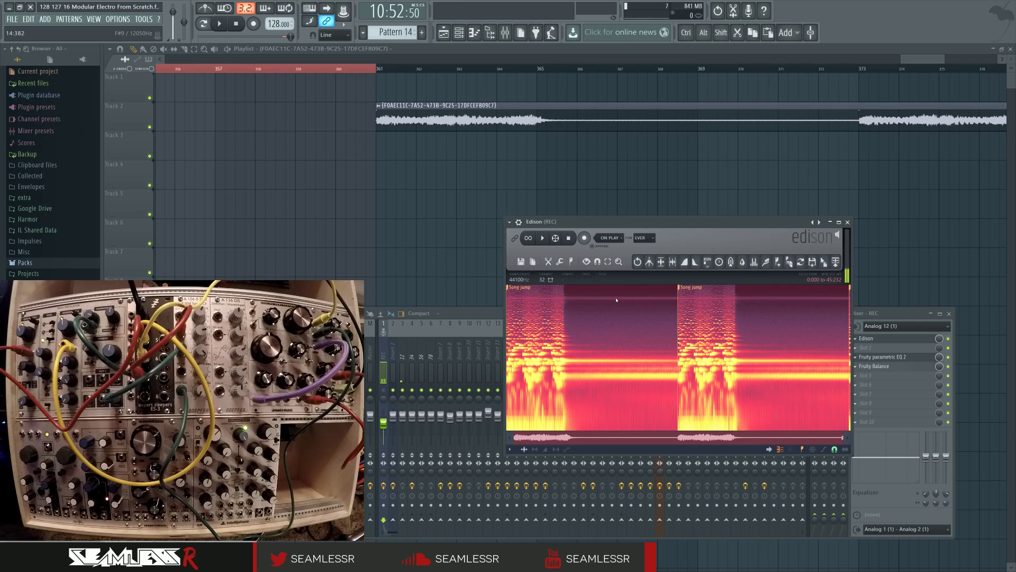
pyautogui.moveTo(599, 293); pyautogui.dragTo(615, 291)
pyautogui.press('space')
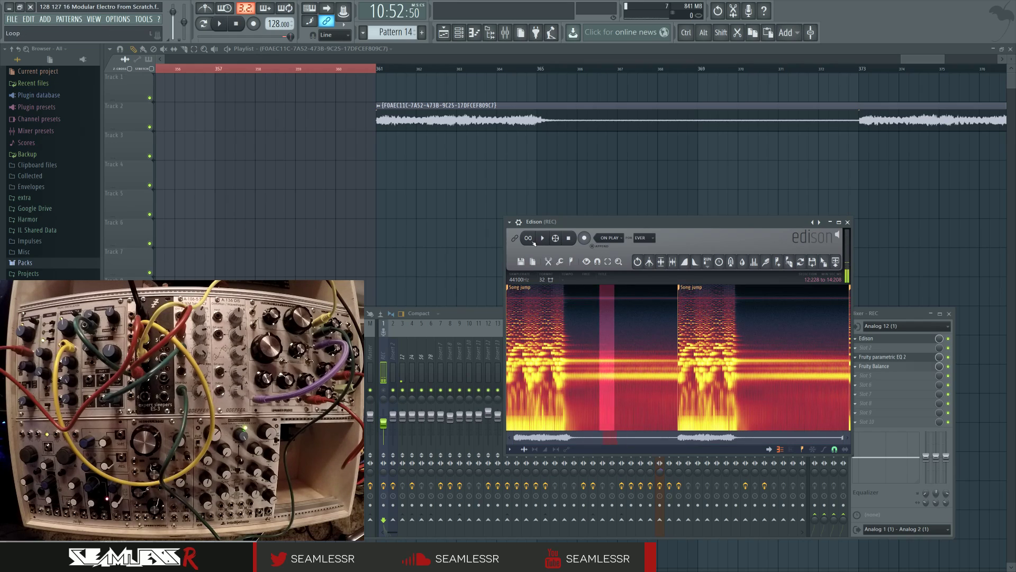
pyautogui.rightClick(578, 117)
pyautogui.hotkey('ctrl', 'z')
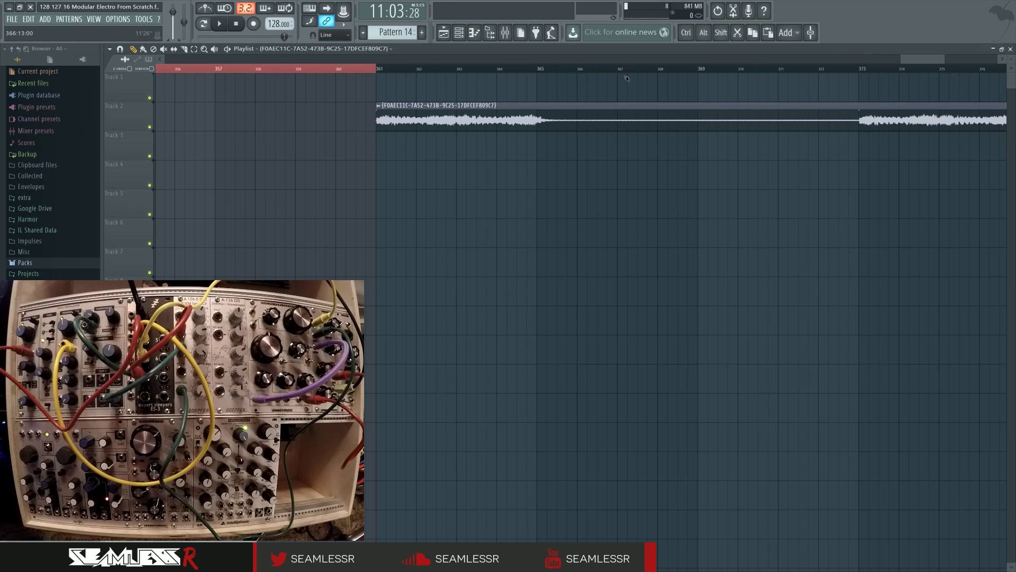
# Loop about one bar around bar 369 in the playlist to audition the clip's tail, then stop and clear the time selection
pyautogui.moveTo(675, 71); pyautogui.dragTo(721, 71)
pyautogui.press('space')
pyautogui.press('space')
pyautogui.press('space')
pyautogui.press('space')
pyautogui.press('space')
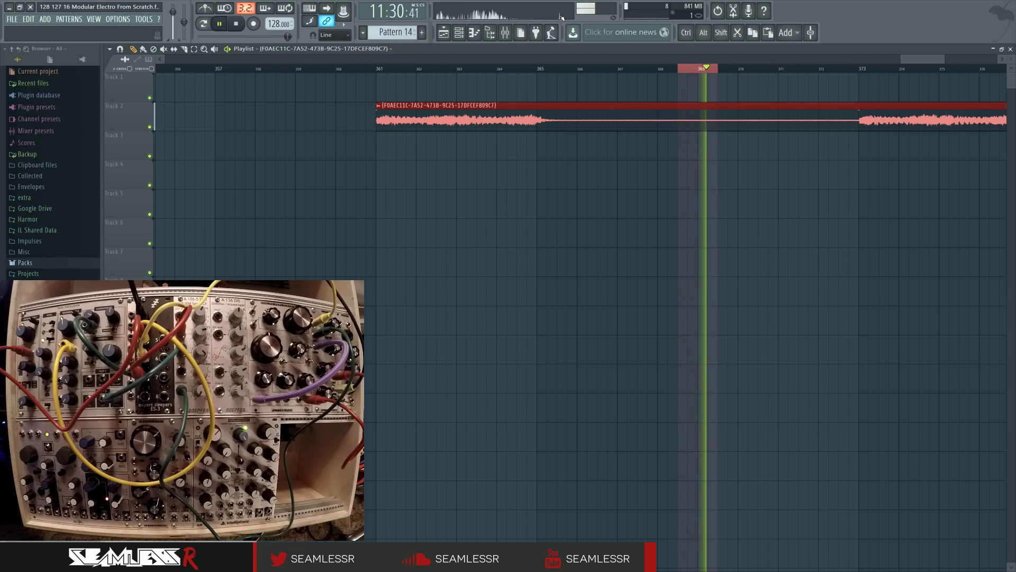
pyautogui.press('space')
pyautogui.click(625, 171)
# Play the recorded clip on Track 2 from bar 361 and stop playback
pyautogui.click(379, 69)
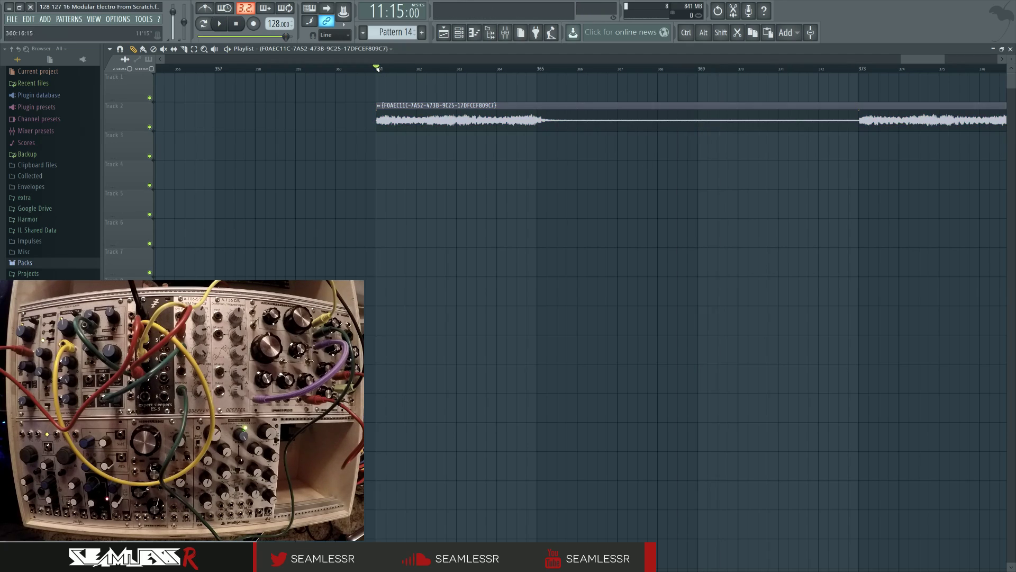
pyautogui.press('space')
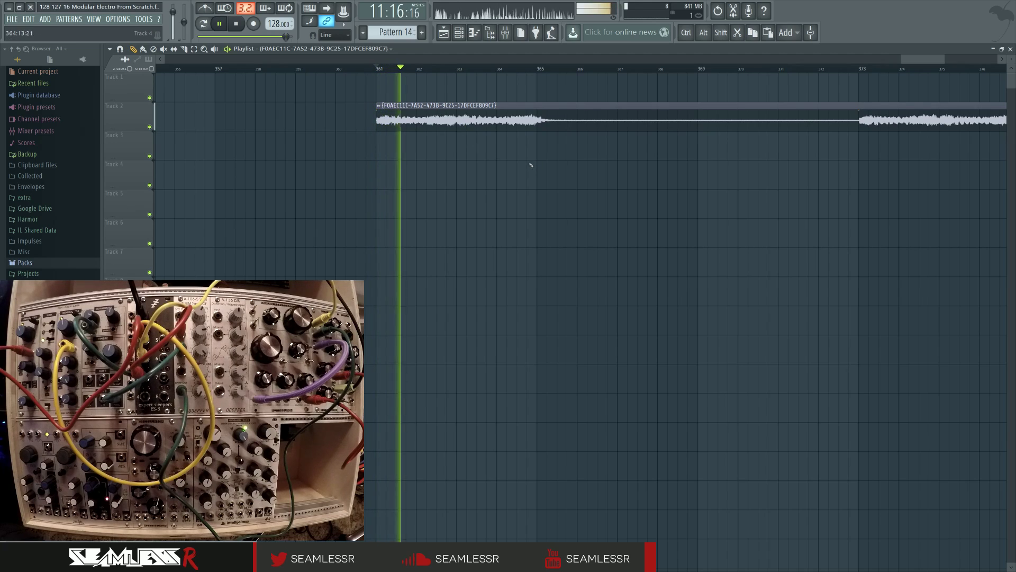
pyautogui.press('space')
pyautogui.press('space')
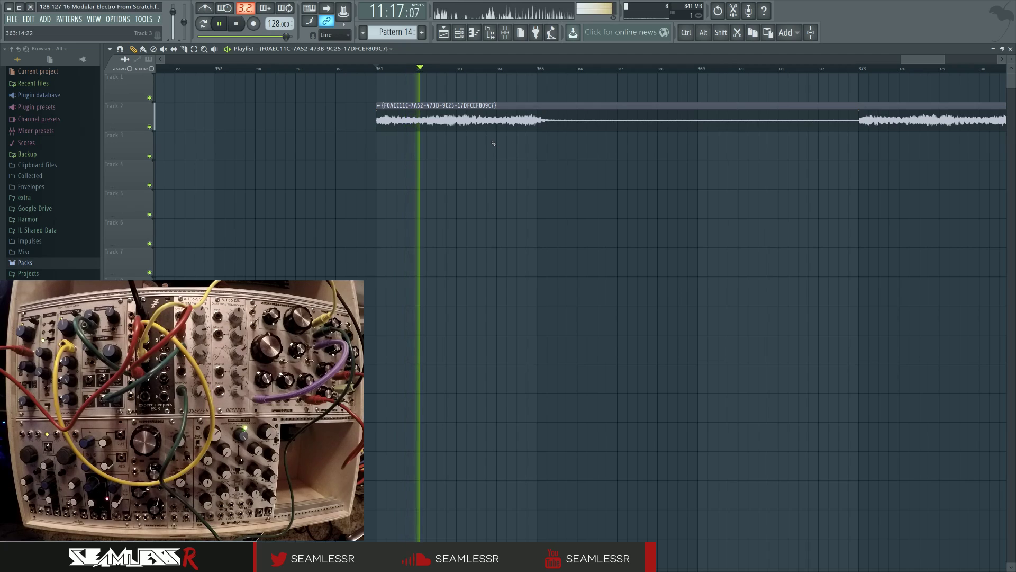
pyautogui.press('space')
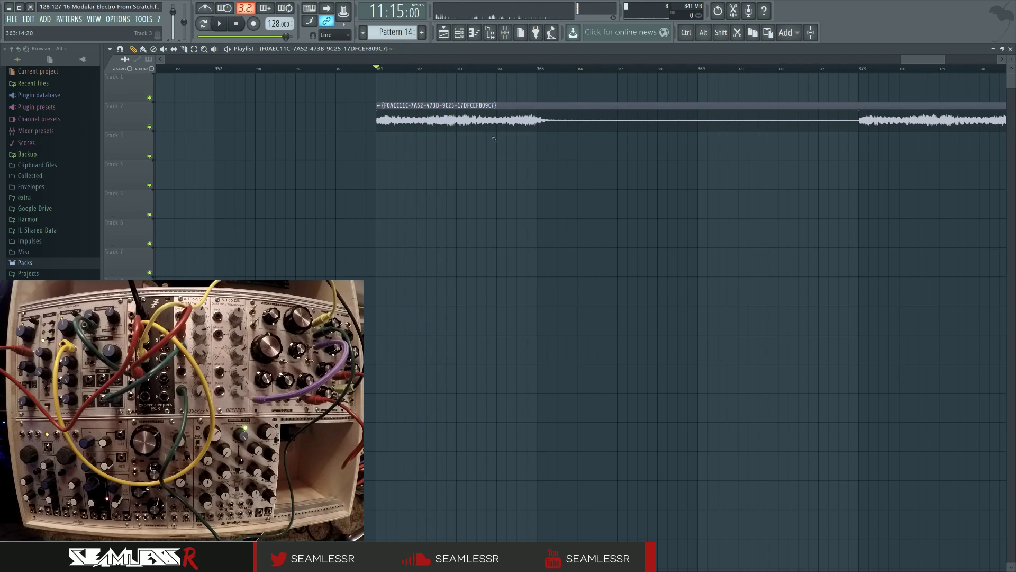
# Route the recorded clip's channel to mixer insert 42 and lower that insert's fader
pyautogui.doubleClick(492, 121)
pyautogui.doubleClick(354, 88)
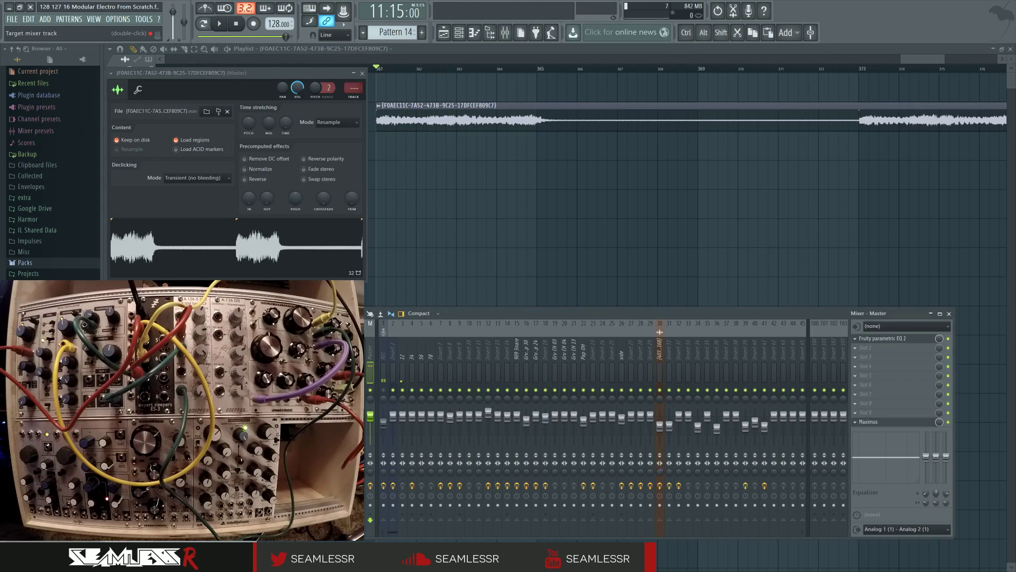
pyautogui.moveTo(353, 88); pyautogui.dragTo(354, 68)
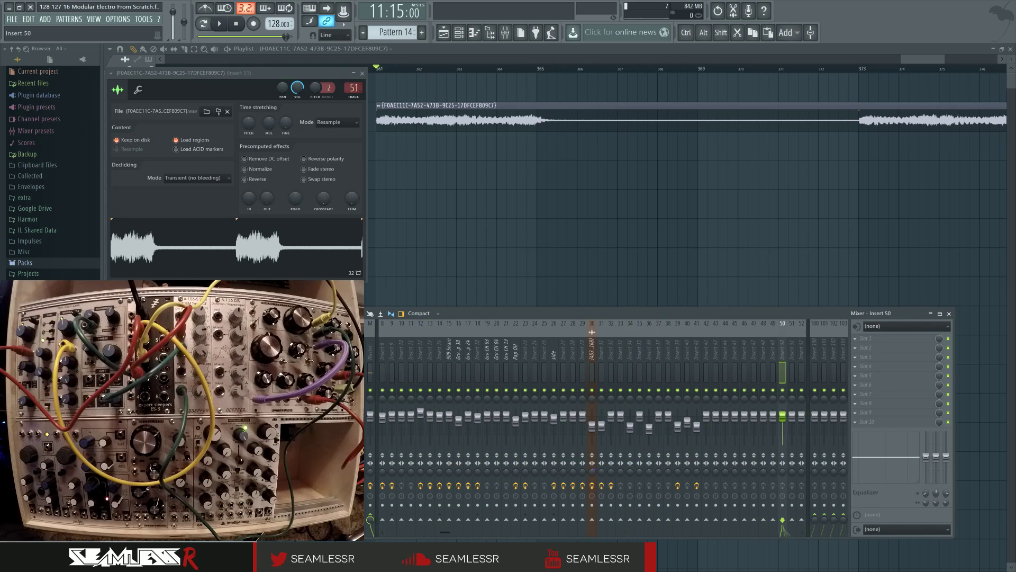
pyautogui.moveTo(706, 417); pyautogui.dragTo(706, 425)
# Add Fruity Parametric EQ 2 to insert 42, watch the clip's spectrum during playback and move the EQ window over the mixer
pyautogui.press('space')
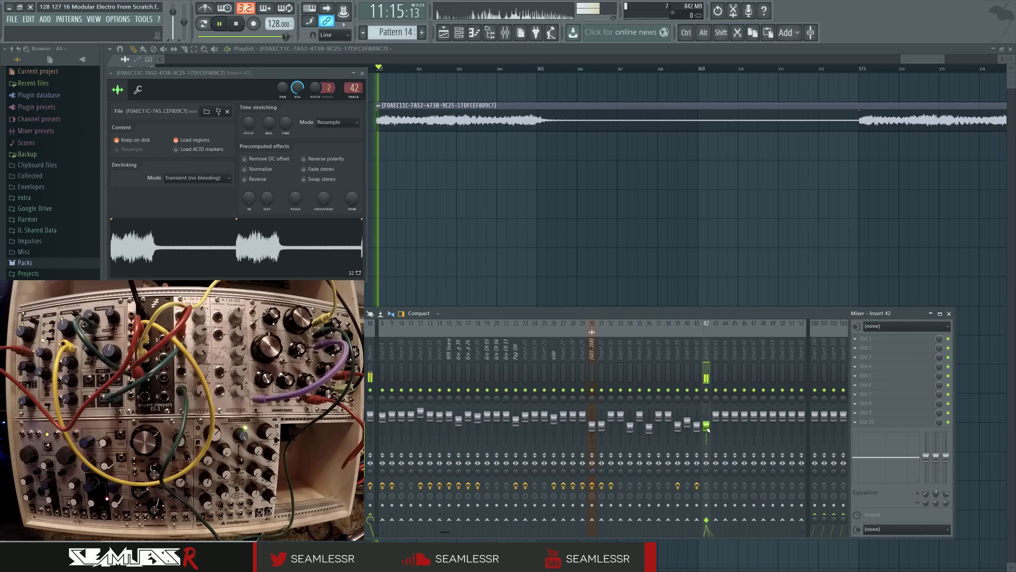
pyautogui.click(869, 338)
pyautogui.click(905, 369)
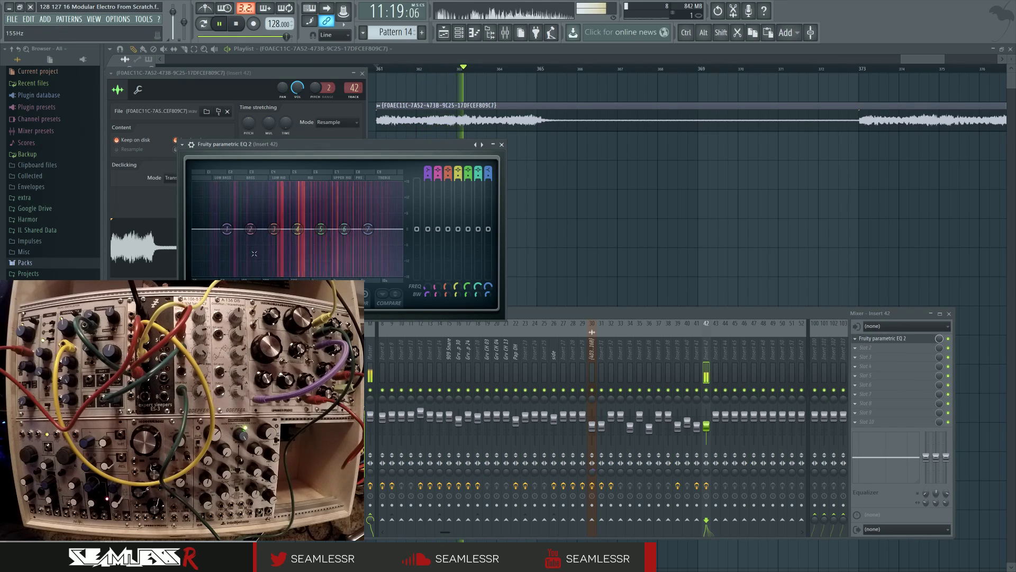
pyautogui.press('space')
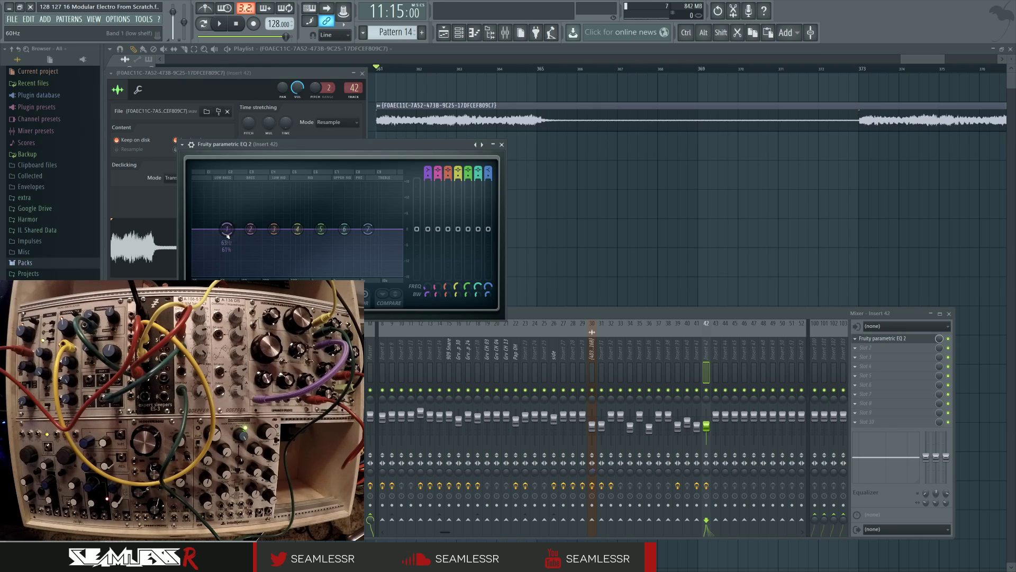
pyautogui.moveTo(305, 147); pyautogui.dragTo(529, 245)
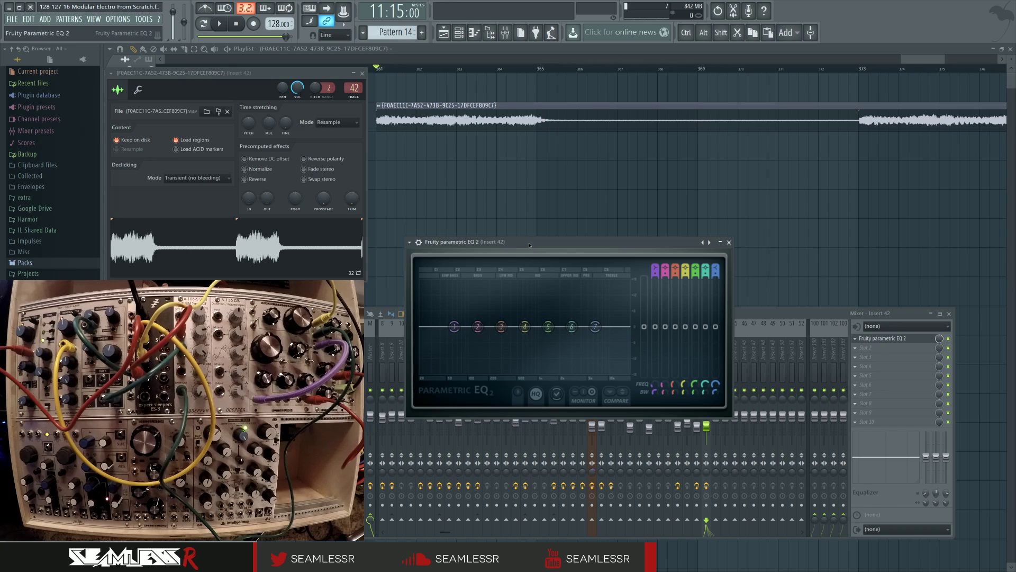
# Slice the recorded clip at bar 373, cut off its end at bar 385 and make the second take unique
pyautogui.press('F12')
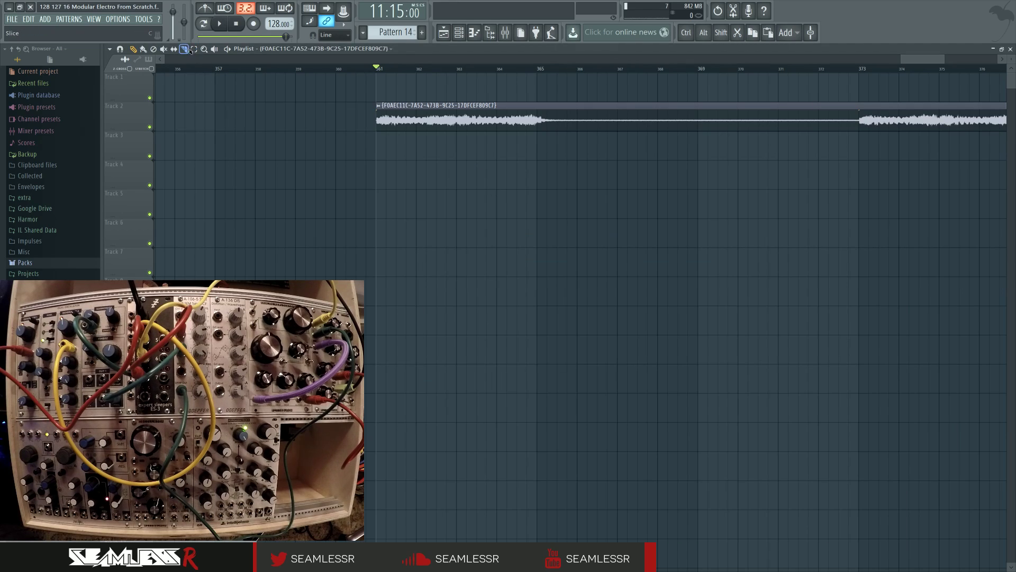
pyautogui.scroll(-3, 556, 189)
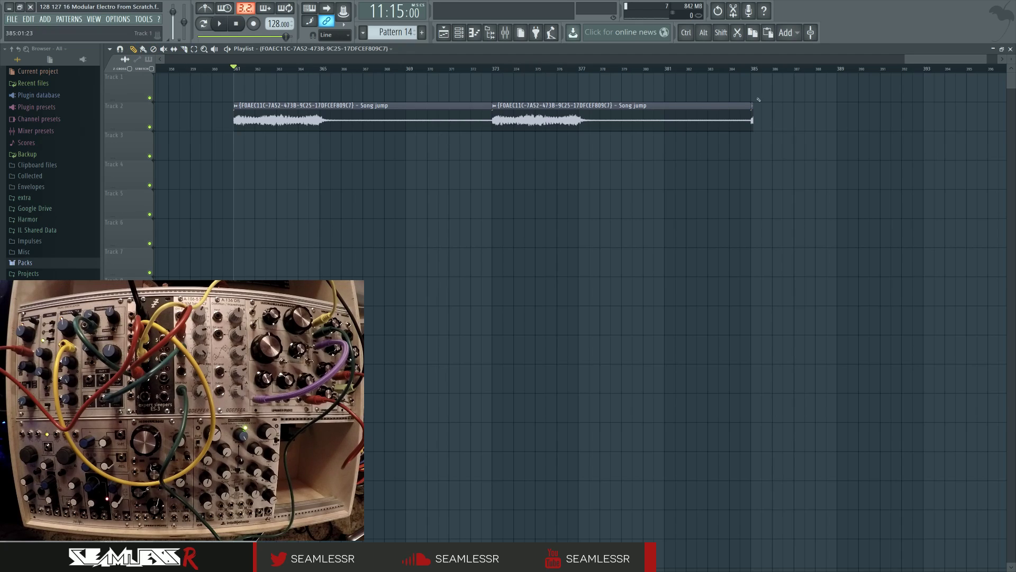
pyautogui.click(490, 106)
pyautogui.click(529, 152)
# Pan the first take's channel left and move the second take beneath it to Track 3 at bar 361
pyautogui.click(375, 85)
pyautogui.doubleClick(365, 107)
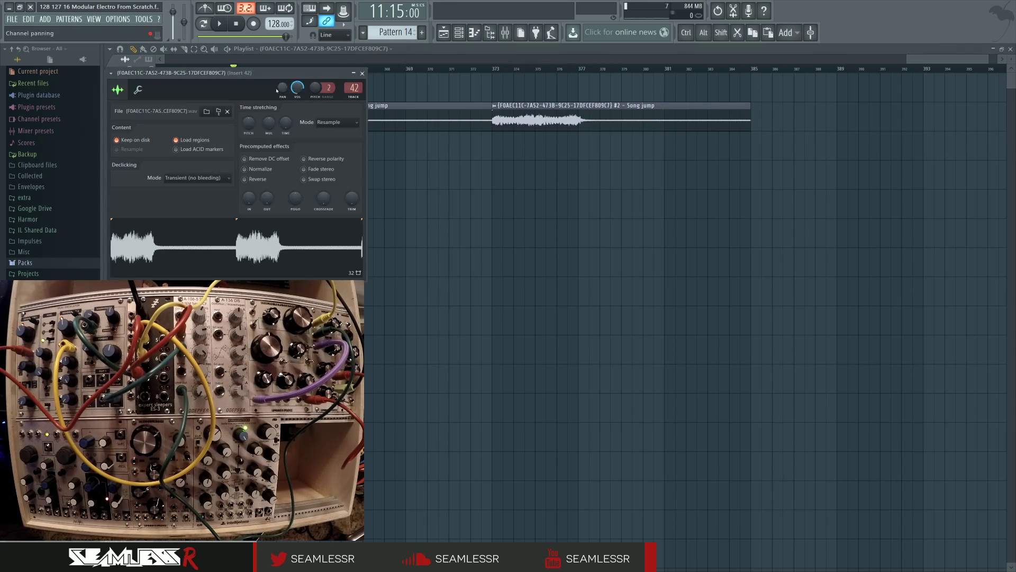
pyautogui.moveTo(341, 72); pyautogui.dragTo(473, 343)
pyautogui.moveTo(414, 358); pyautogui.dragTo(414, 395)
pyautogui.click(493, 343)
pyautogui.moveTo(519, 123); pyautogui.dragTo(261, 156)
# Set band 1 of insert 42's parametric EQ to a high-pass filter with a steeper slope during playback
pyautogui.press('space')
pyautogui.press('F9')
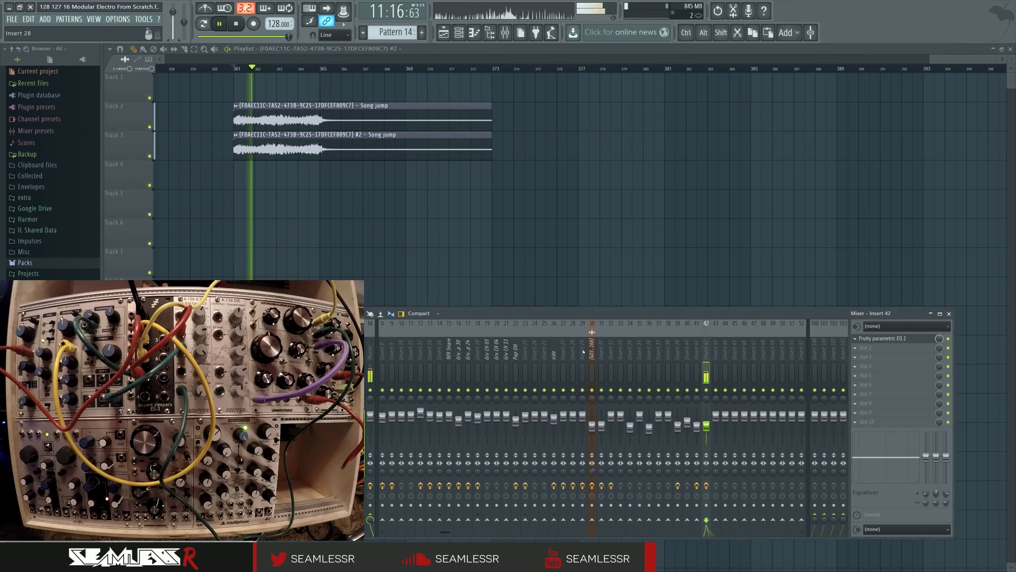
pyautogui.click(866, 341)
pyautogui.rightClick(454, 327)
pyautogui.moveTo(469, 351)
pyautogui.click(507, 379)
pyautogui.rightClick(454, 327)
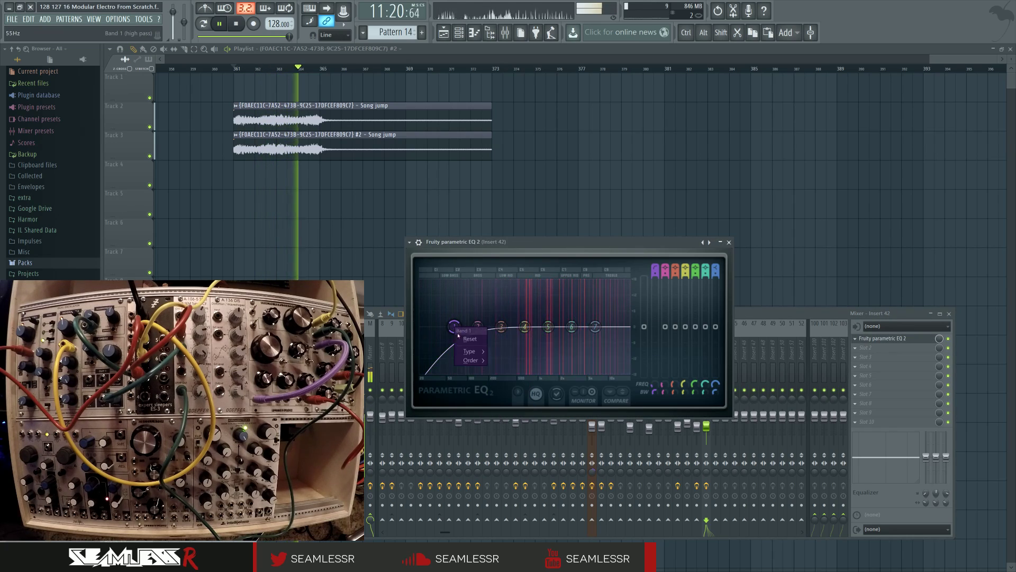
pyautogui.click(506, 387)
# Set the band 1 high-pass cutoff to about 126 Hz by ear and stop playback
pyautogui.moveTo(454, 327); pyautogui.dragTo(495, 327)
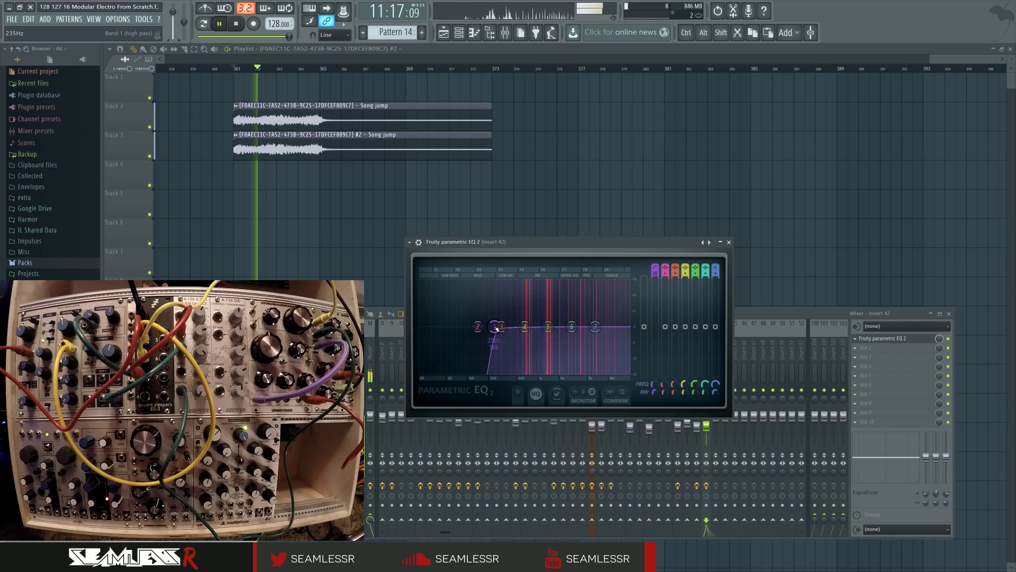
pyautogui.moveTo(493, 332); pyautogui.dragTo(475, 327)
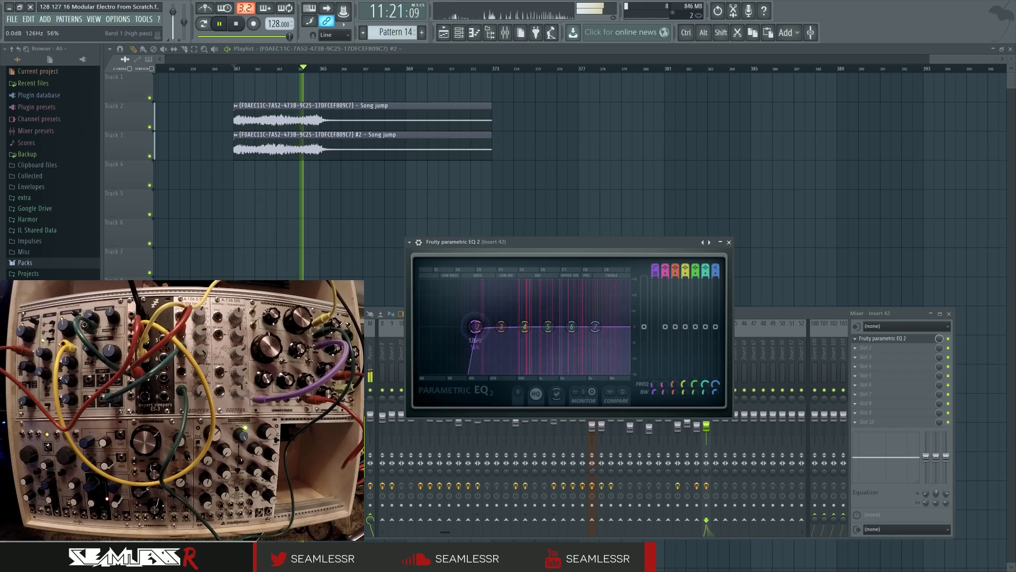
pyautogui.click(765, 313)
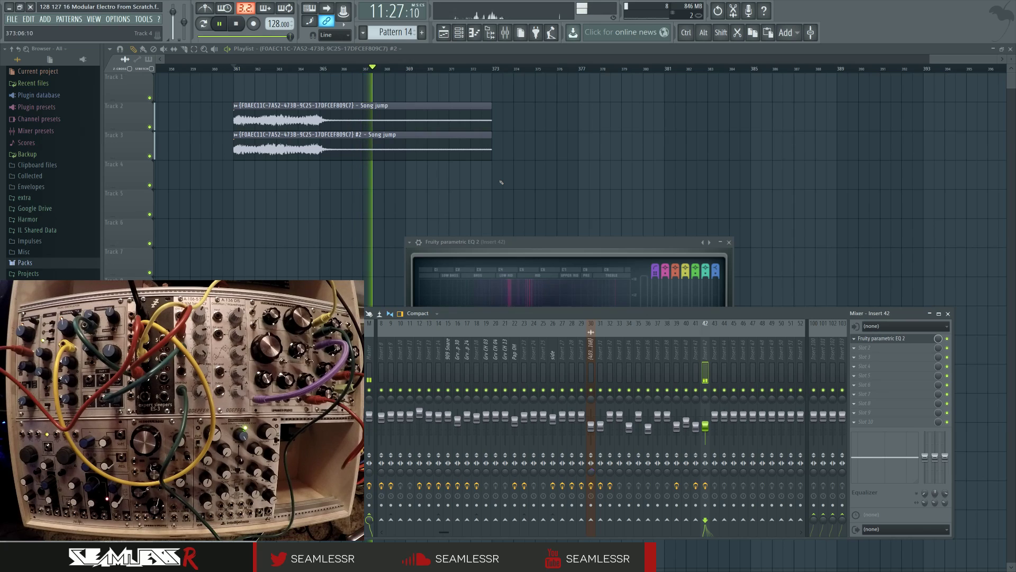
pyautogui.press('space')
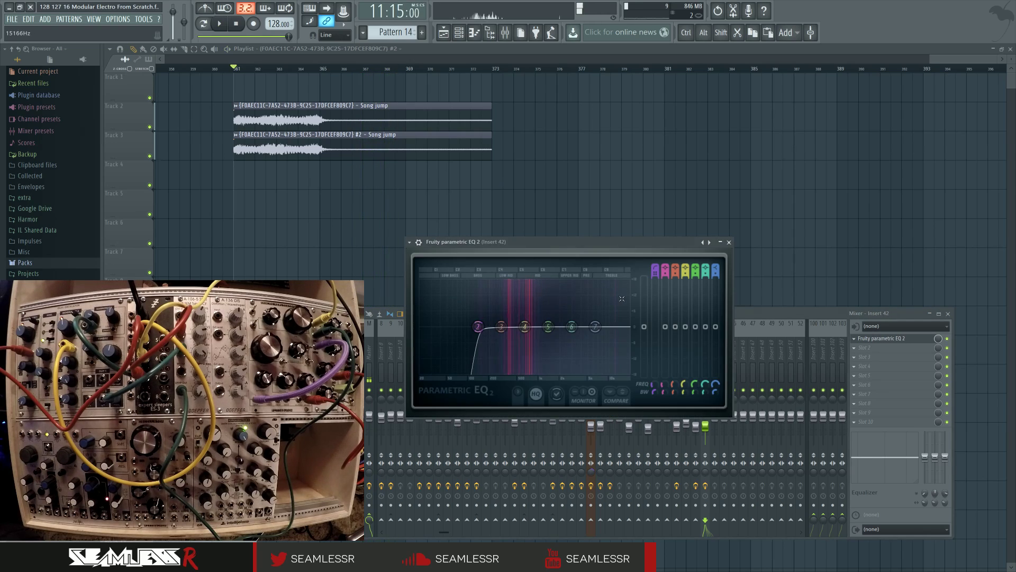
# Play the takes' tail from about bar 367 and make a deep, narrow cut with EQ band 6 near 13 kHz
pyautogui.click(363, 70)
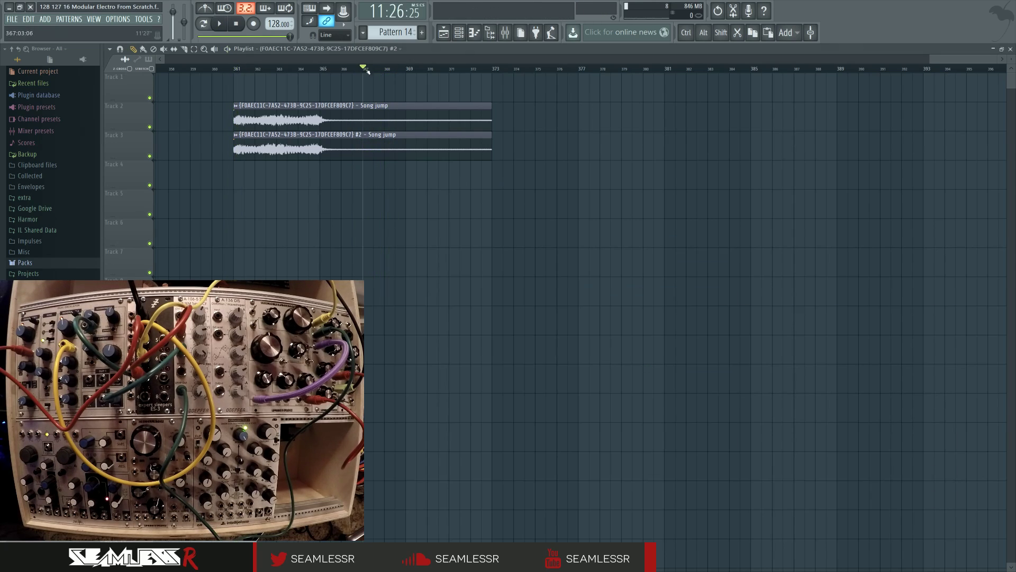
pyautogui.click(506, 34)
pyautogui.click(889, 339)
pyautogui.press('space')
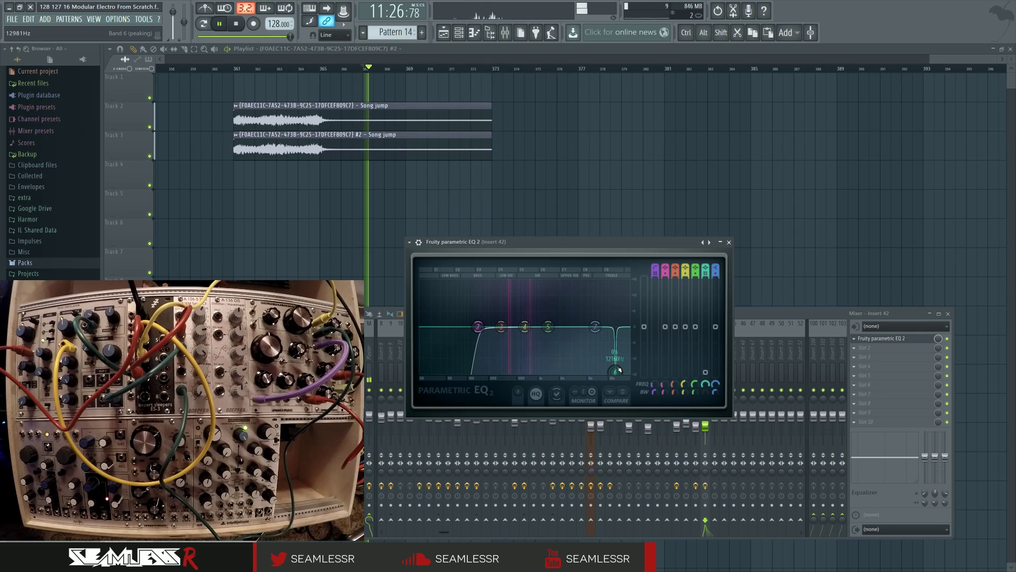
# Stop playback, slice both takes at bar 365 and select their first four-bar parts on Tracks 2 and 3
pyautogui.press('F12')
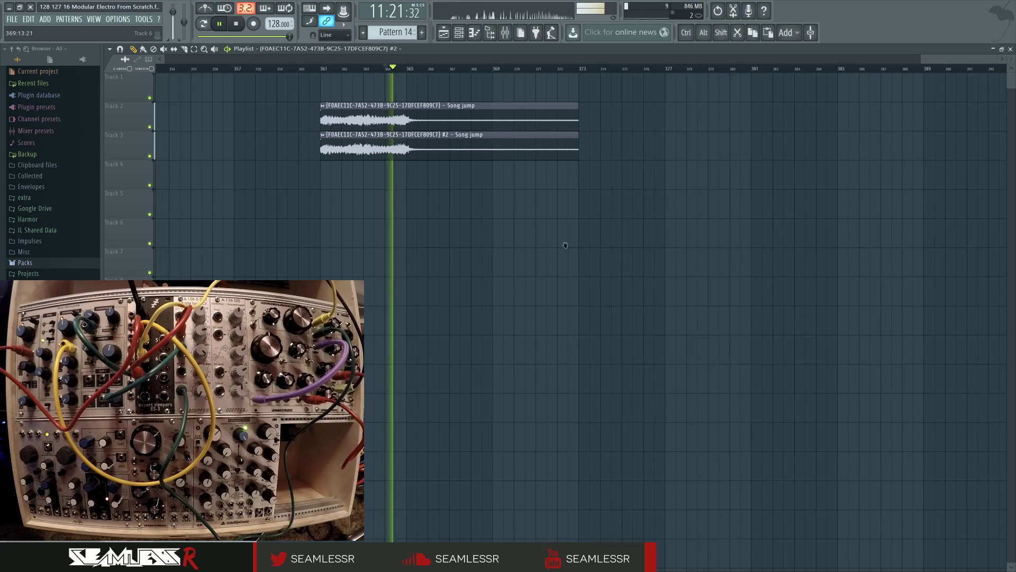
pyautogui.press('space')
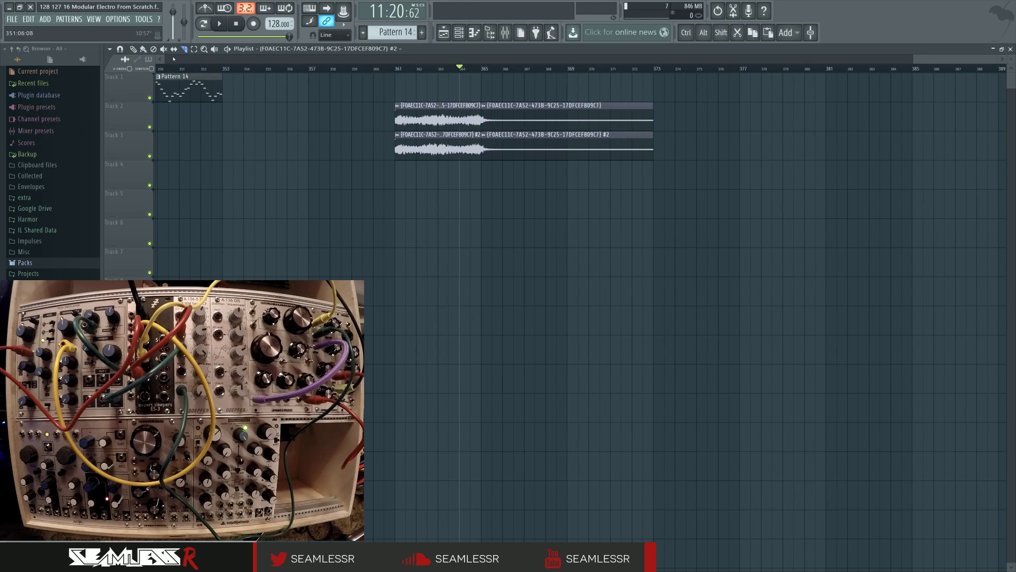
pyautogui.moveTo(450, 100); pyautogui.dragTo(448, 153)
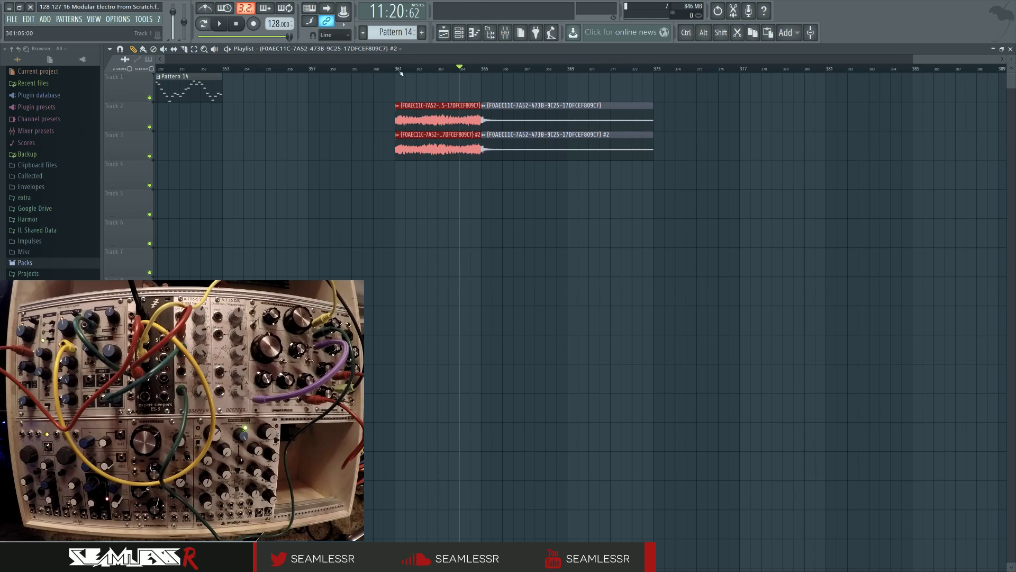
# Clear the clip selection and play the sliced takes from bar 361
pyautogui.click(486, 83)
pyautogui.click(482, 71)
pyautogui.press('space')
pyautogui.press('space')
pyautogui.press('space')
pyautogui.click(395, 69)
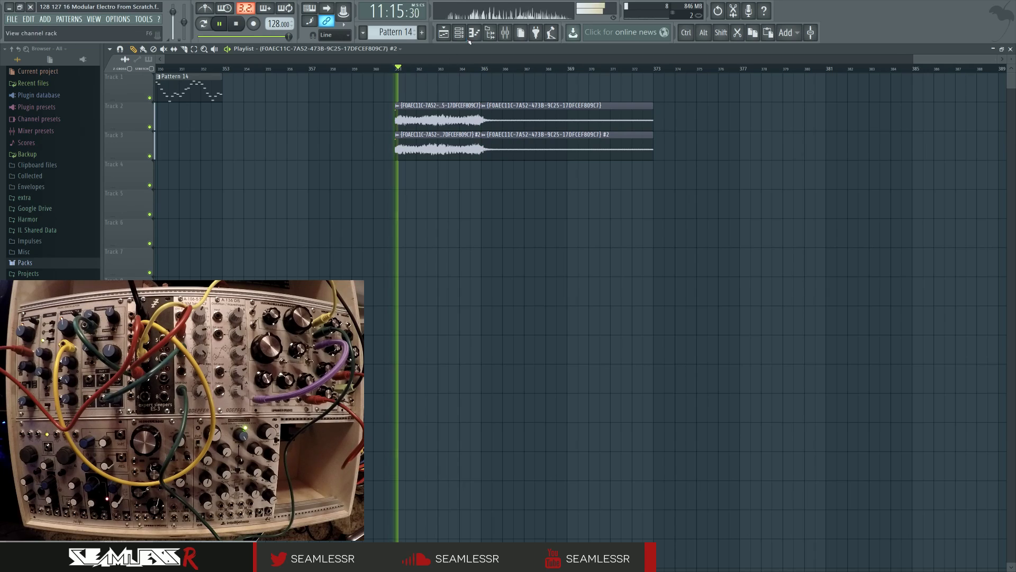
# Route insert 42 only to the mixer track named side (insert 26) and stop playback
pyautogui.press('F9')
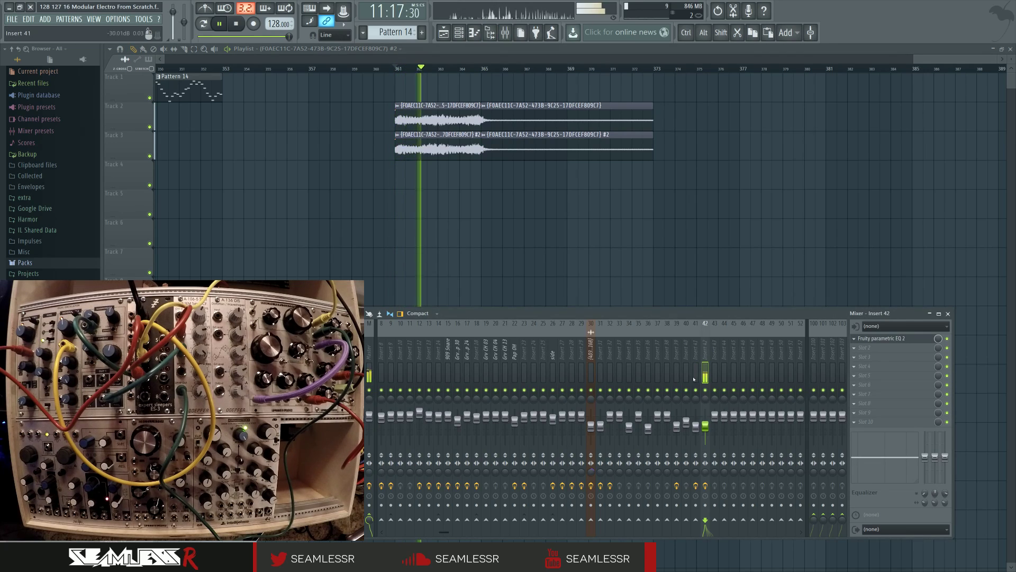
pyautogui.rightClick(552, 519)
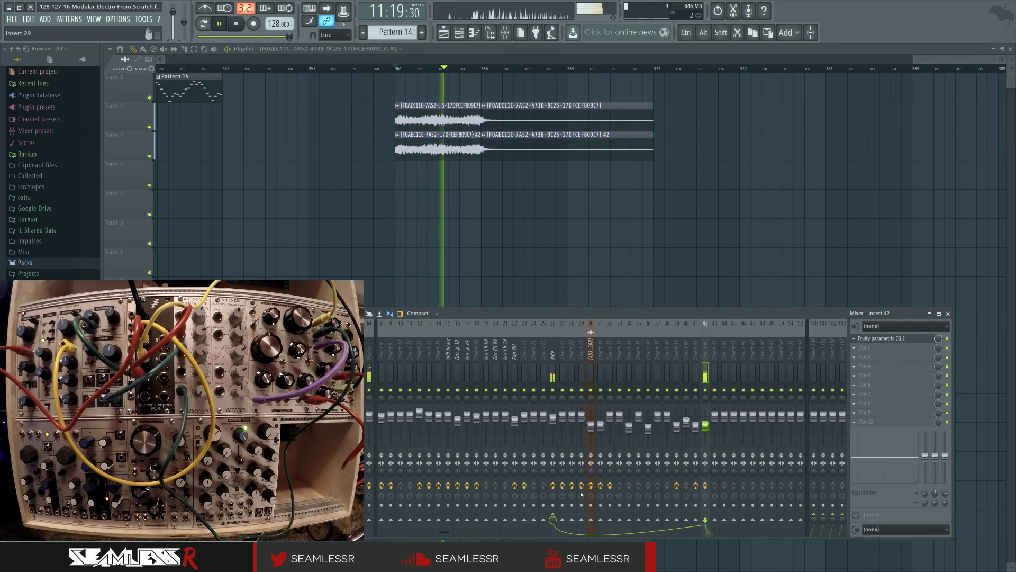
pyautogui.press('space')
pyautogui.press('F9')
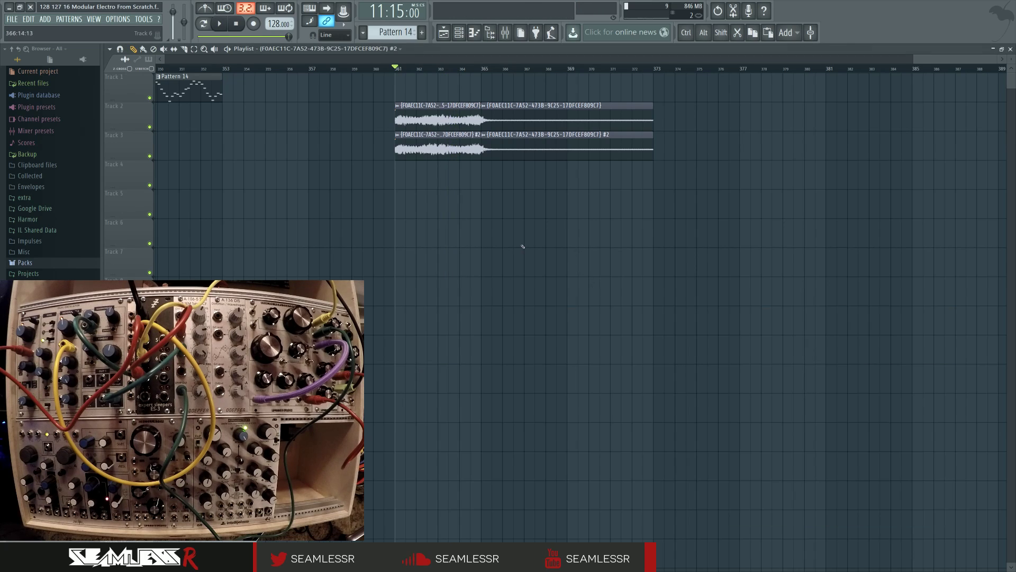
# Copy the four-bar take parts from Tracks 2 and 3 to Tracks 11 and 12 at bar 97
pyautogui.hscroll(-3, 531, 248)
pyautogui.moveTo(561, 117); pyautogui.dragTo(576, 153)
pyautogui.scroll(-4, 479, 226)
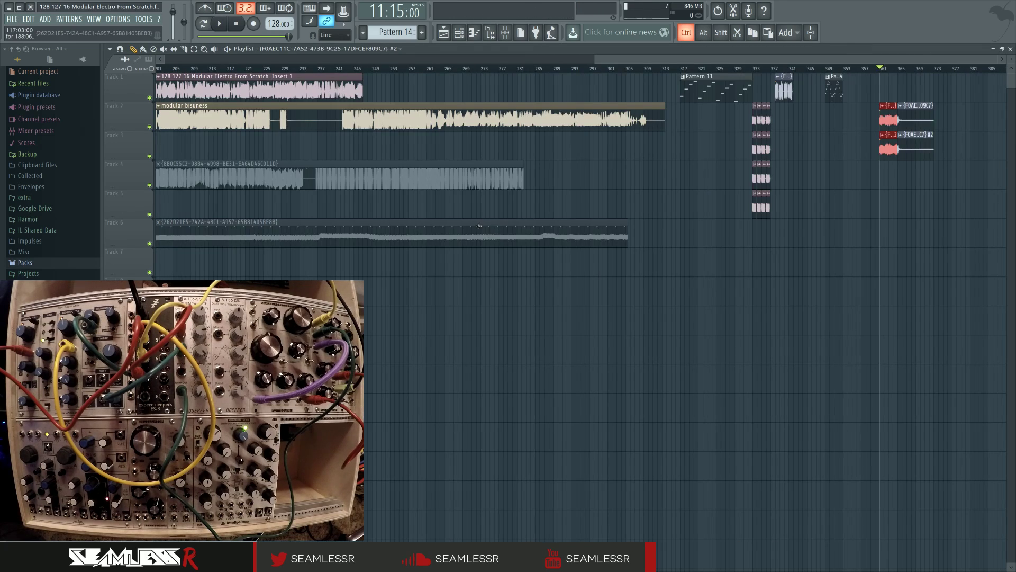
pyautogui.hscroll(-10, 810, 322)
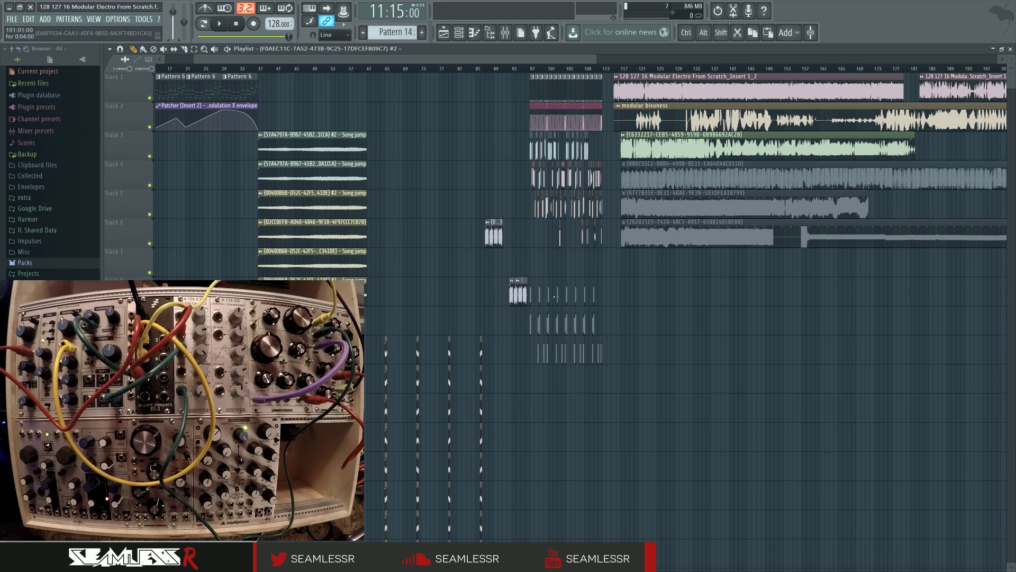
pyautogui.scroll(8, 548, 296)
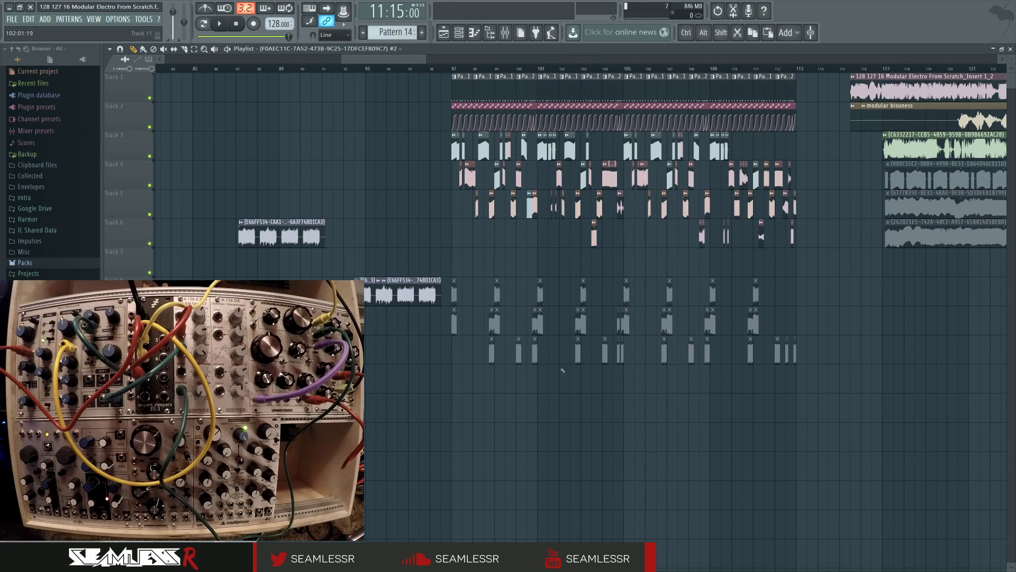
pyautogui.hotkey('ctrl', 'v')
pyautogui.moveTo(212, 118); pyautogui.dragTo(492, 407)
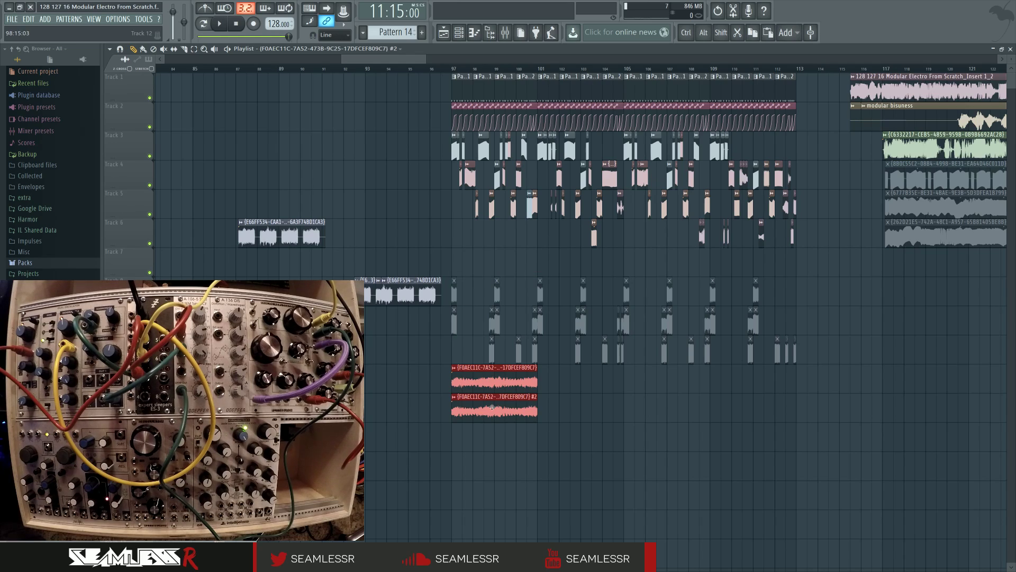
# Duplicate the copied pair three times to fill bars 97 to 113 on Tracks 11 and 12, and deselect the clips
pyautogui.click(598, 417)
pyautogui.keyDown('ctrl'); pyautogui.moveTo(549, 435); pyautogui.dragTo(526, 381); pyautogui.keyUp('ctrl')
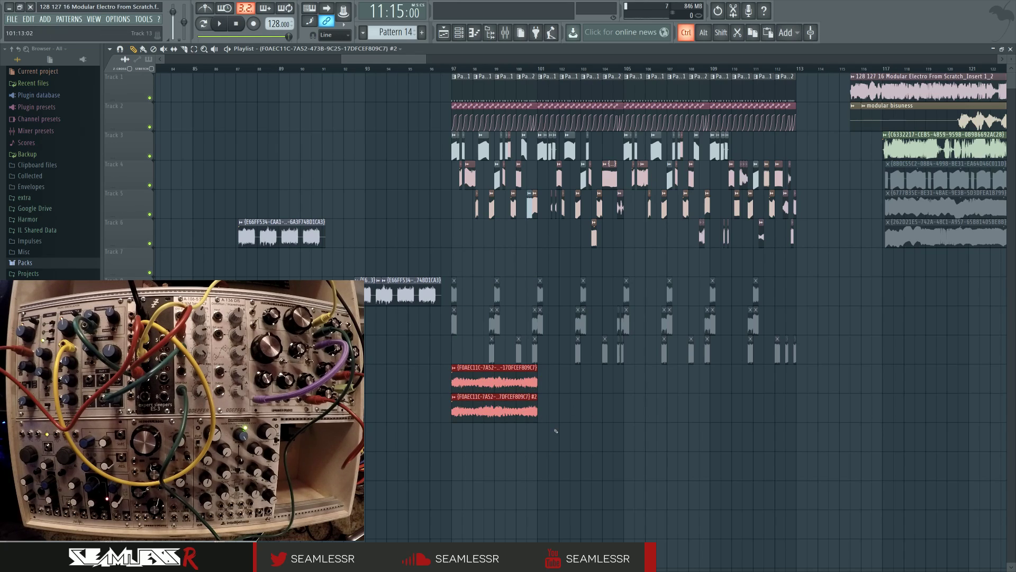
pyautogui.click(602, 410)
pyautogui.hotkey('ctrl', 'b')
pyautogui.hotkey('ctrl', 'b')
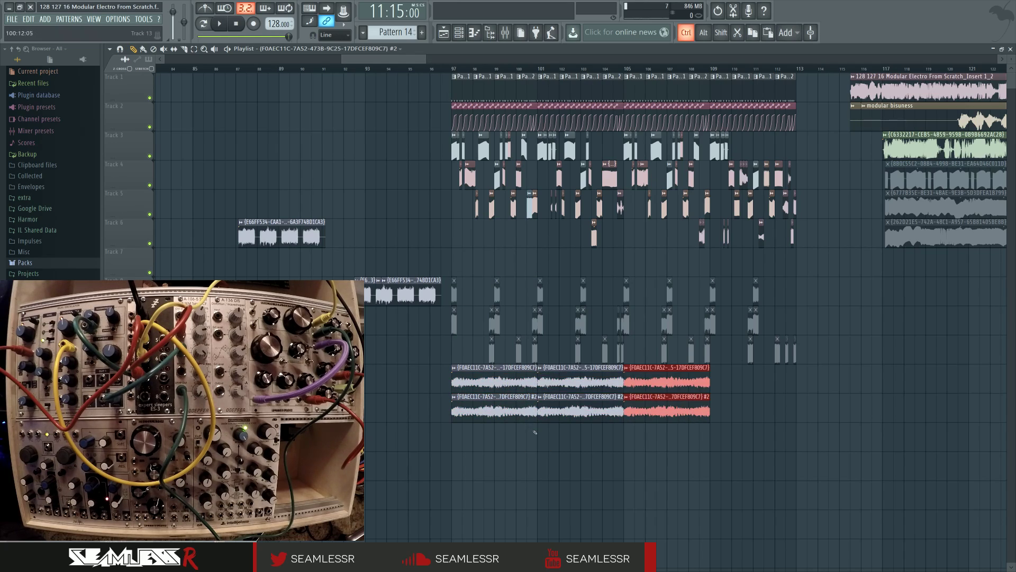
pyautogui.hotkey('ctrl', 'b')
pyautogui.click(592, 457)
# Play the section from just before bar 97, set insert 42's volume to 70% (-7.2 dB) and stop playback
pyautogui.click(440, 68)
pyautogui.press('space')
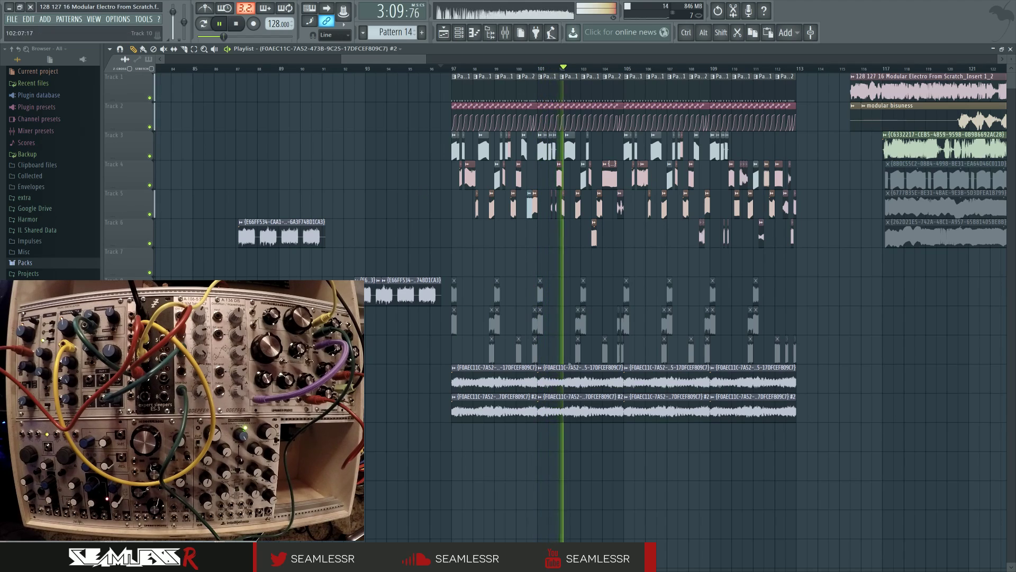
pyautogui.press('F9')
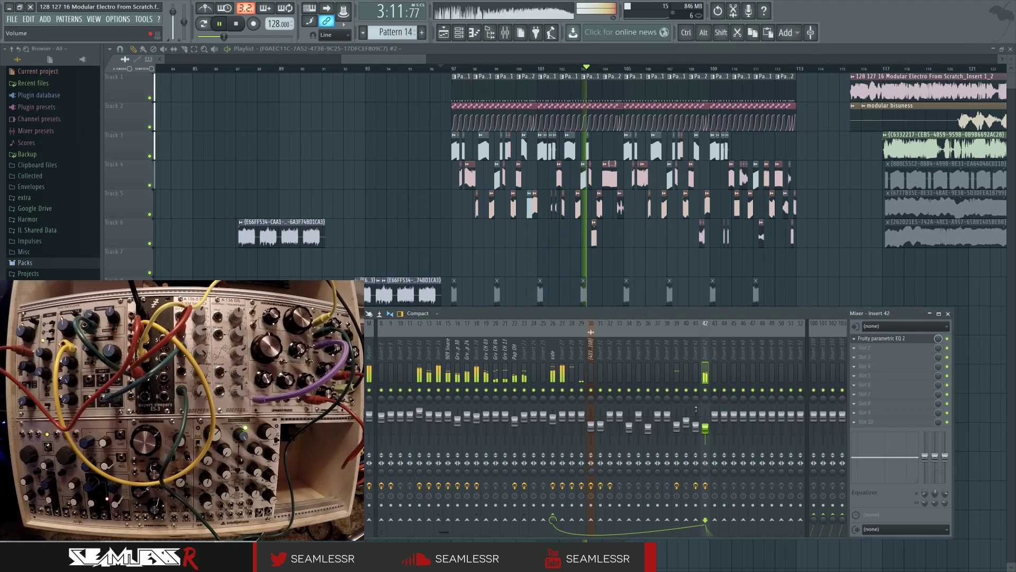
pyautogui.moveTo(706, 430); pyautogui.dragTo(708, 427)
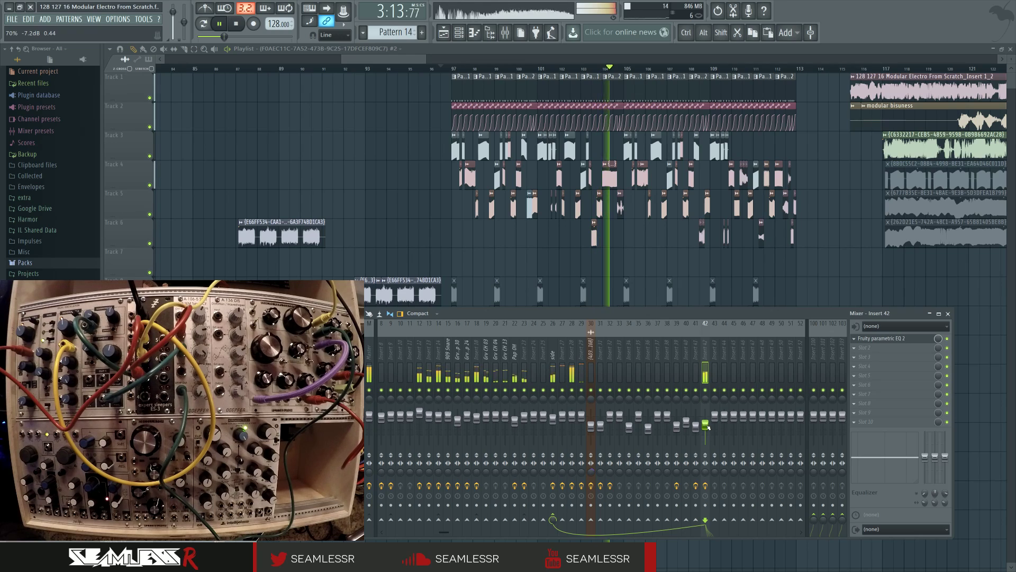
pyautogui.press('F9')
pyautogui.press('space')
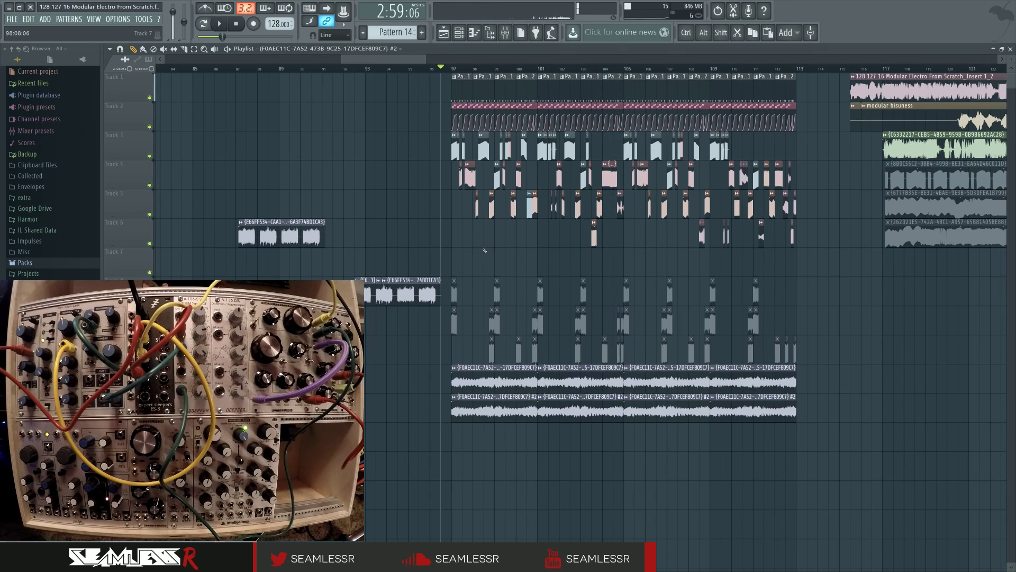
# Delete all the copied take clips from Tracks 11 and 12
pyautogui.rightClick(778, 379)
pyautogui.rightClick(778, 407)
# Open the Pattern 14 clip at bar 349 in the piano roll, declining to make the clip unique
pyautogui.scroll(-4, 905, 422)
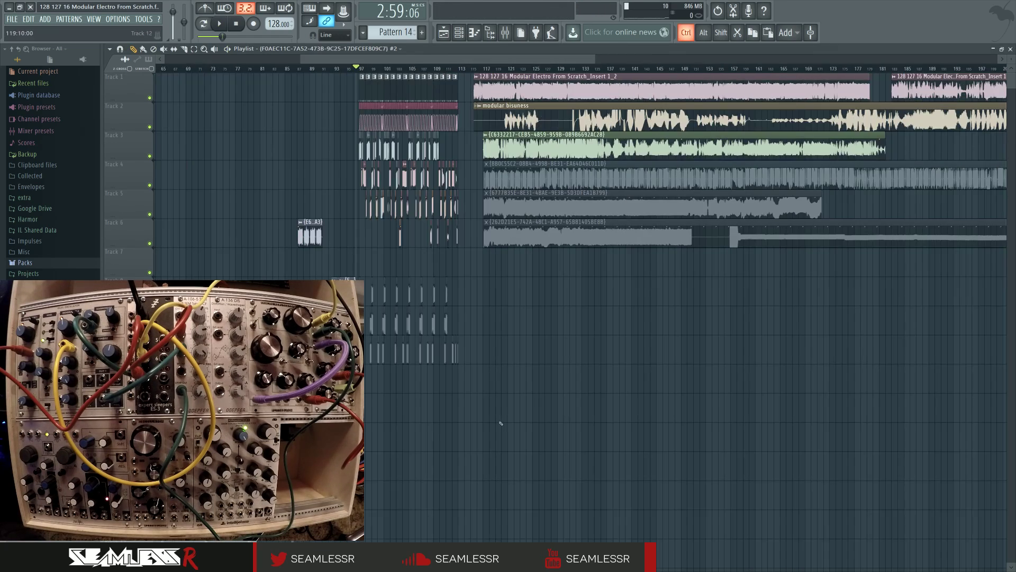
pyautogui.hscroll(5, 581, 344)
pyautogui.hscroll(4, 431, 367)
pyautogui.hscroll(5, 431, 367)
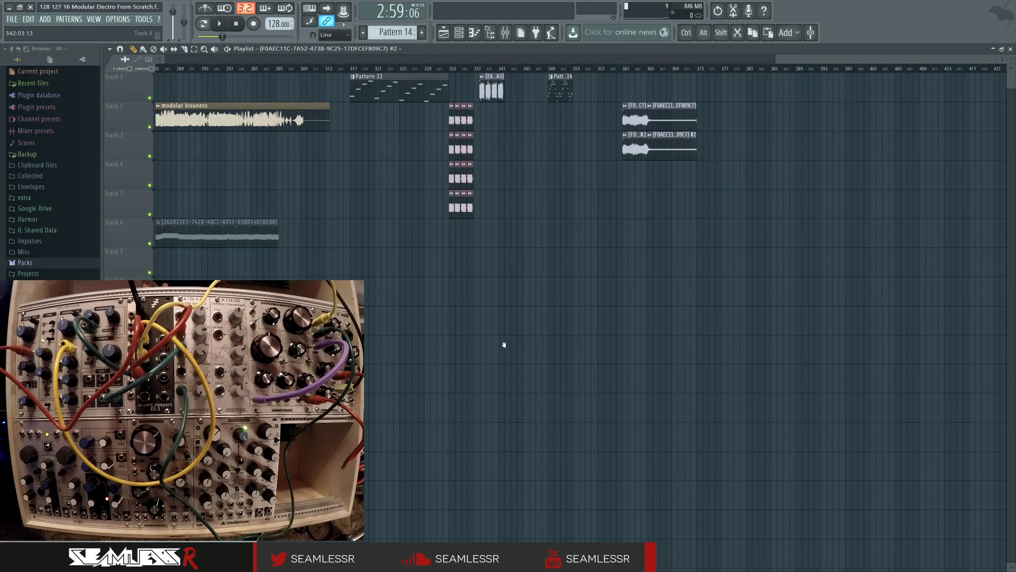
pyautogui.moveTo(640, 125); pyautogui.dragTo(669, 181)
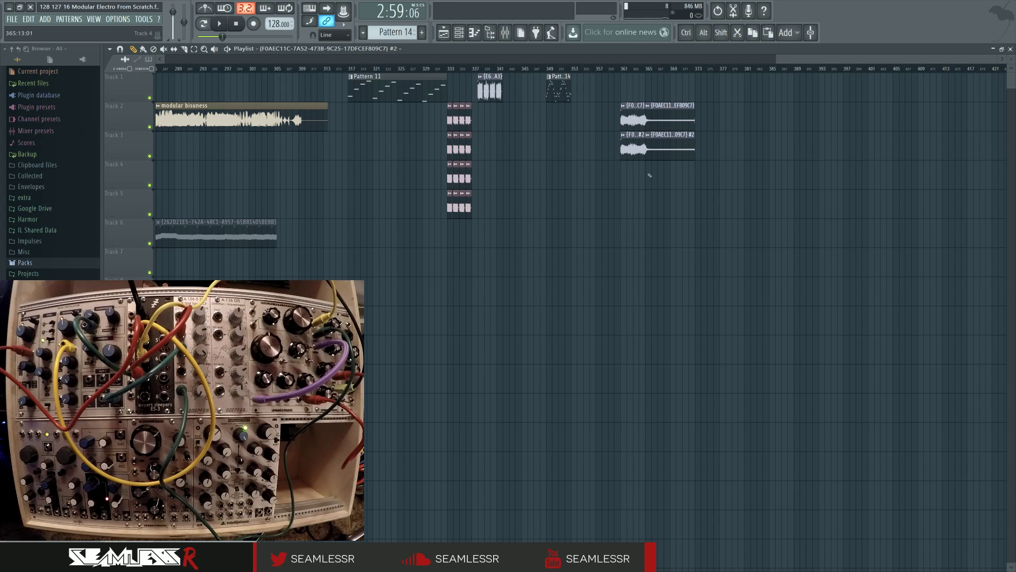
pyautogui.scroll(5, 625, 177)
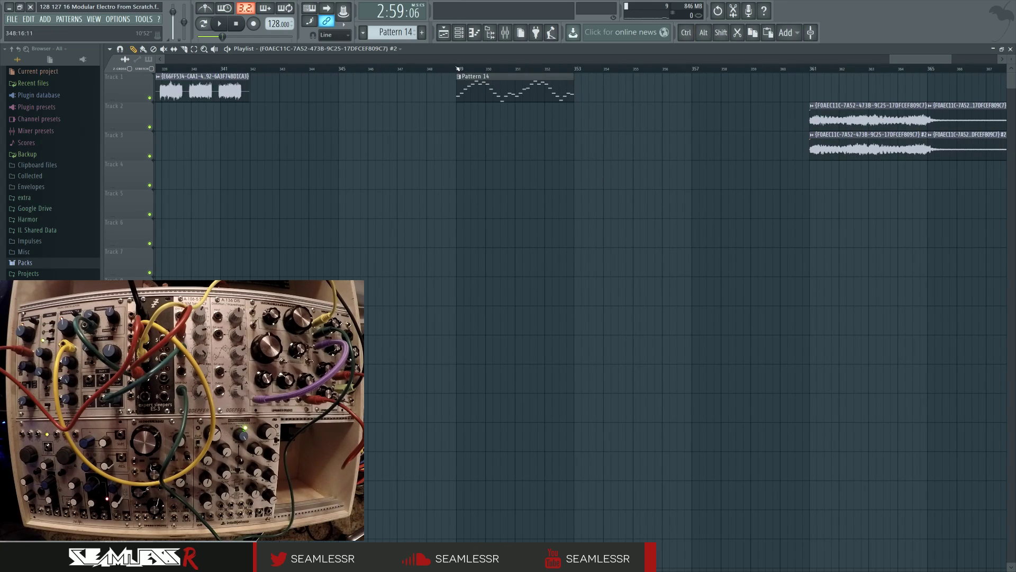
pyautogui.click(459, 77)
pyautogui.click(483, 95)
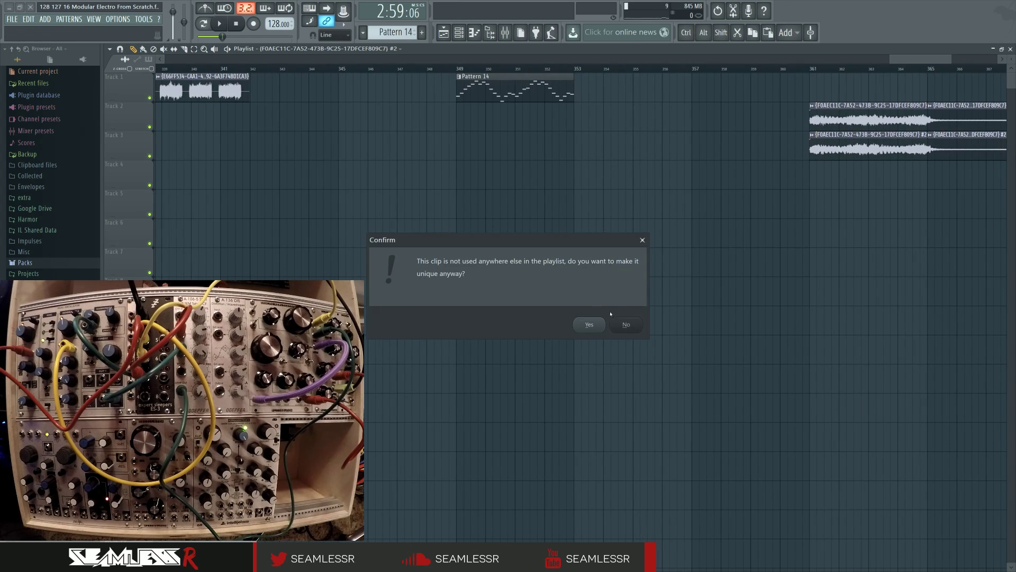
pyautogui.click(626, 324)
pyautogui.doubleClick(487, 90)
pyautogui.scroll(-2, 659, 235)
pyautogui.scroll(-1, 564, 203)
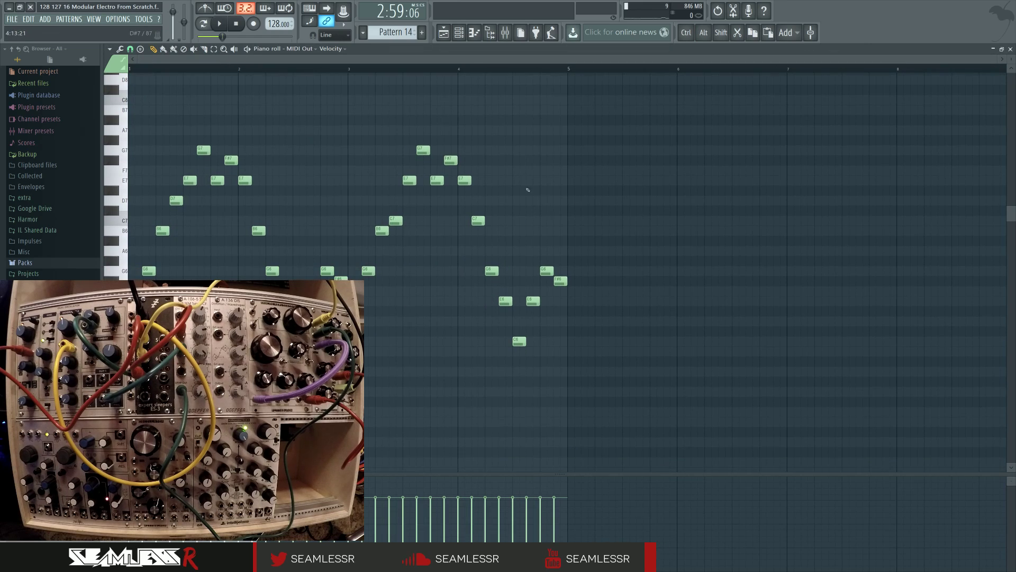
# Play the Pattern 14 melody in pattern mode and check the mixer's first inserts
pyautogui.press('space')
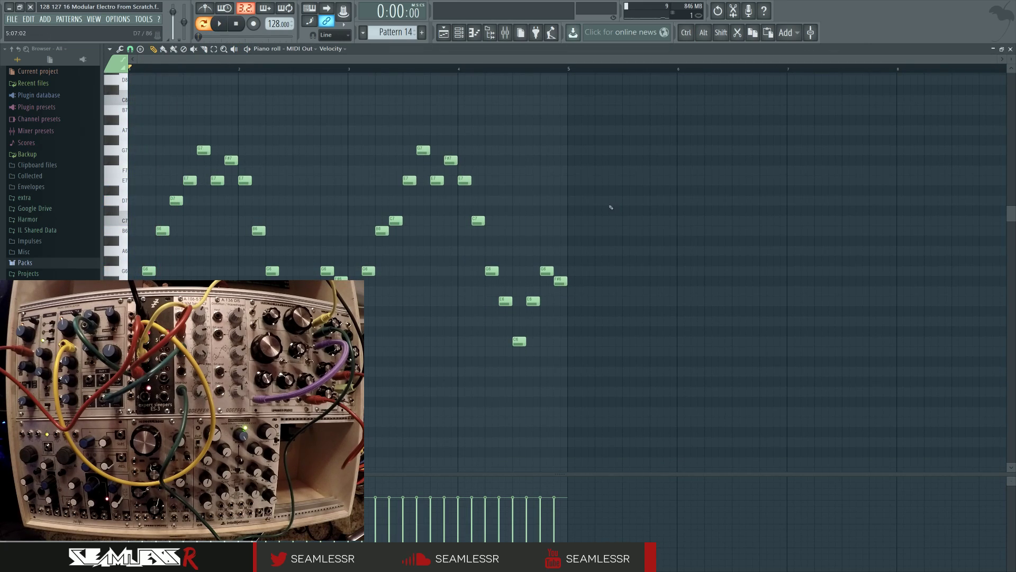
pyautogui.click(505, 32)
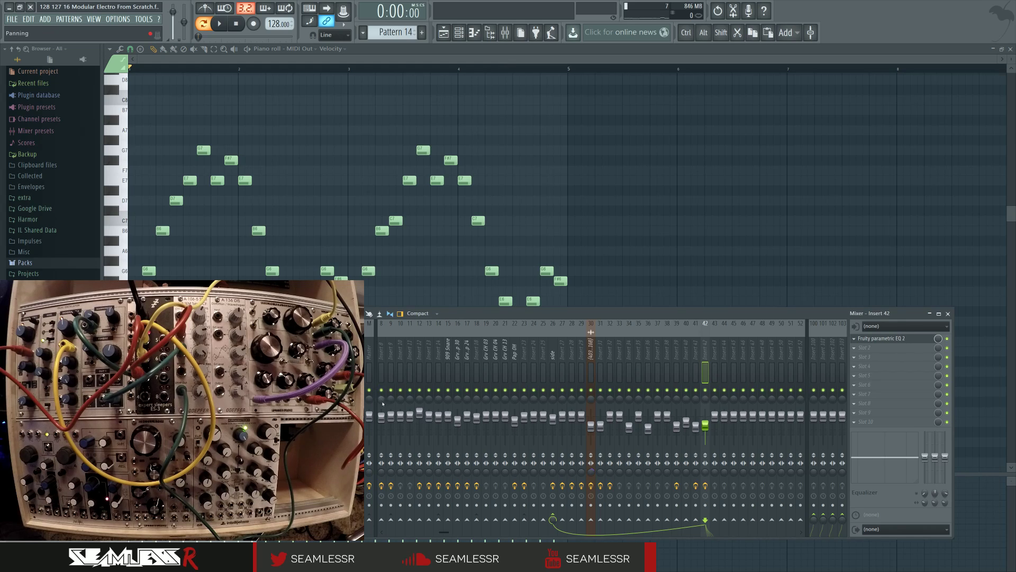
pyautogui.scroll(4, 415, 375)
pyautogui.press('F9')
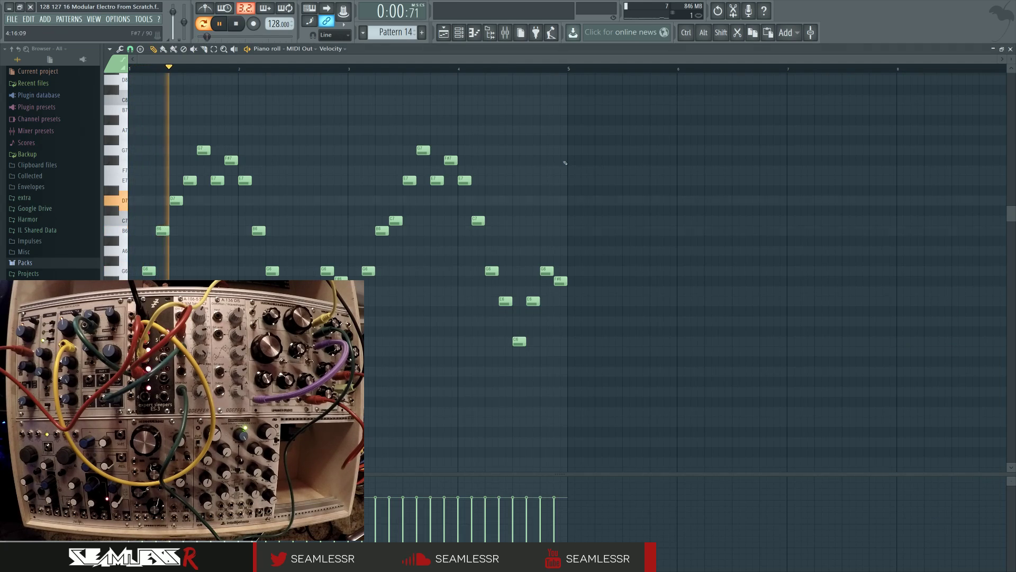
pyautogui.scroll(1, 558, 165)
pyautogui.moveTo(616, 168)
pyautogui.mouseDown()
pyautogui.moveTo(624, 87)
pyautogui.moveTo(630, 126)
pyautogui.mouseUp()
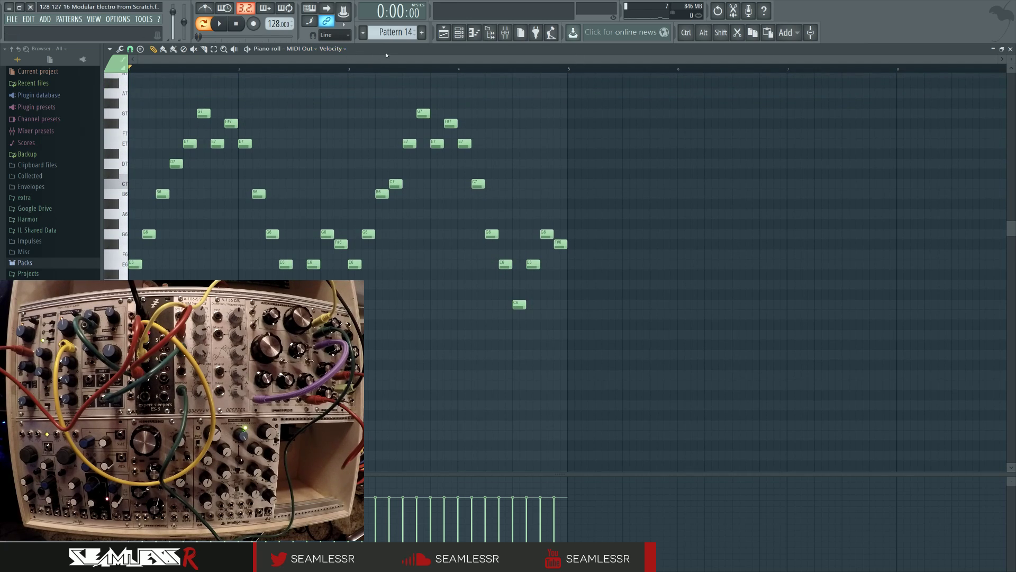
# Reduce the playlist and piano roll from full size and arrange the two windows side by side
pyautogui.doubleClick(386, 54)
pyautogui.moveTo(316, 52); pyautogui.dragTo(524, 90)
pyautogui.doubleClick(342, 81)
pyautogui.doubleClick(379, 53)
pyautogui.moveTo(218, 84); pyautogui.dragTo(550, 144)
pyautogui.moveTo(826, 151); pyautogui.dragTo(632, 53)
# Close the mixer and extend the piano roll window down to the screen's lower edge
pyautogui.press('F9')
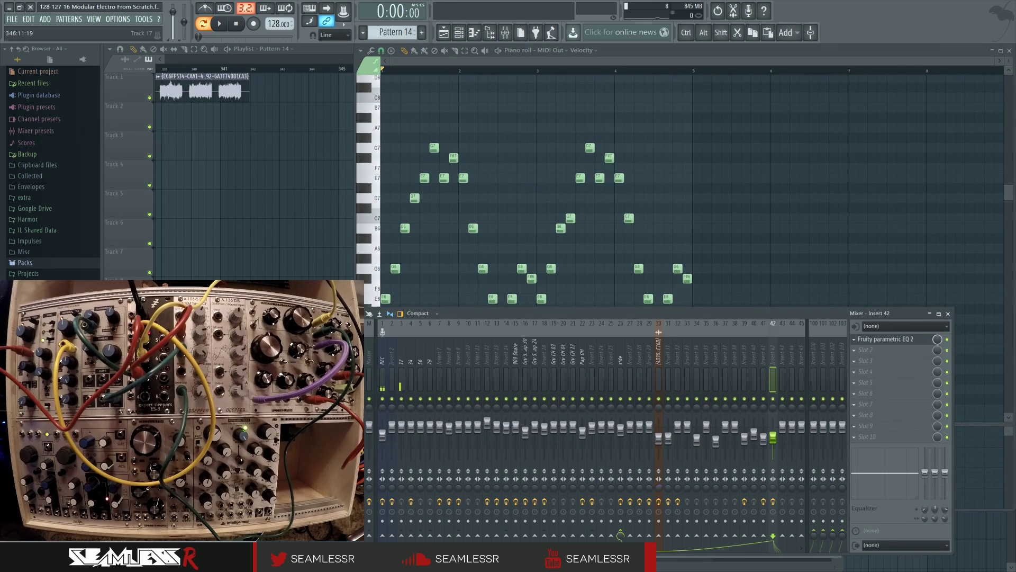
pyautogui.click(948, 314)
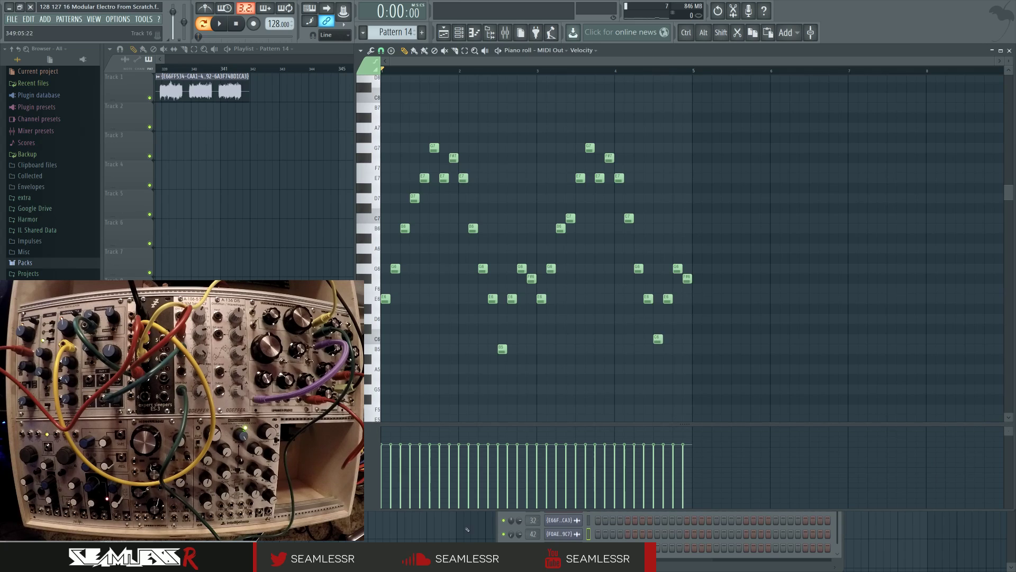
pyautogui.moveTo(466, 510); pyautogui.dragTo(466, 570)
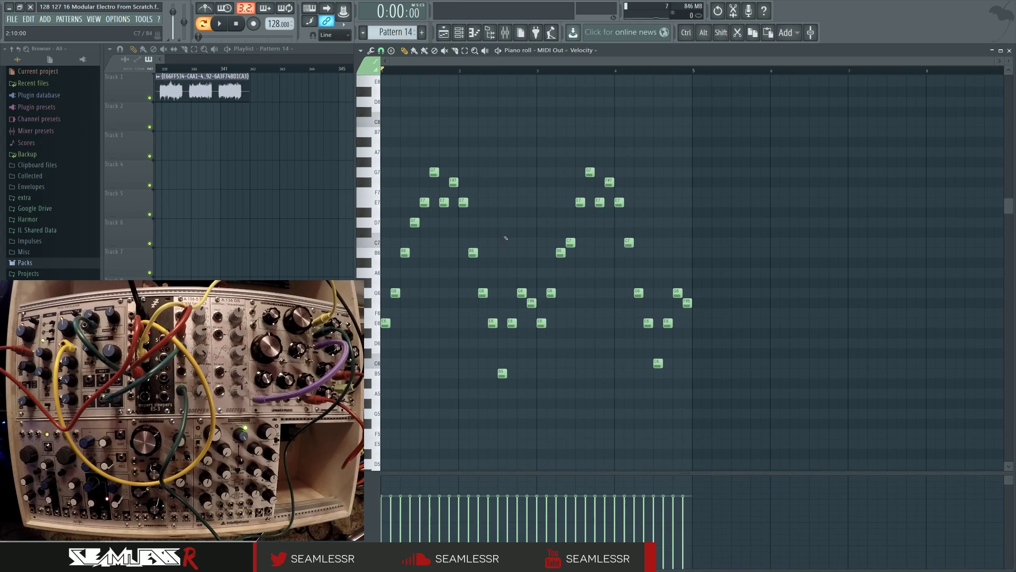
# Delete the Pattern 14 melody notes after the opening E6
pyautogui.scroll(4, 505, 186)
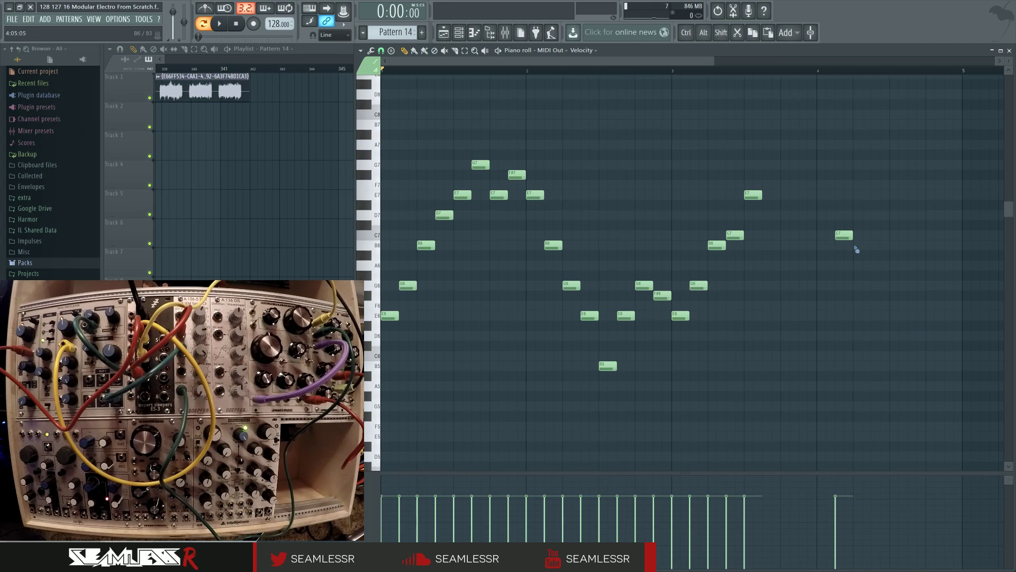
pyautogui.rightClick(699, 285)
pyautogui.rightClick(716, 246)
pyautogui.rightClick(735, 235)
pyautogui.rightClick(753, 195)
pyautogui.rightClick(662, 295)
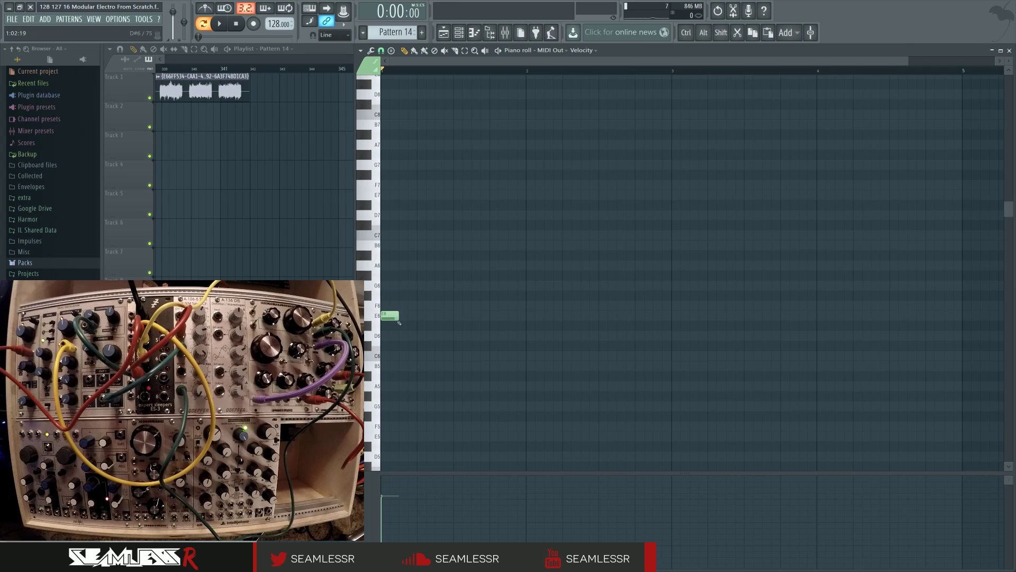
# Replace the opening note with a one-bar E7 at the pattern's start and play it
pyautogui.moveTo(468, 195); pyautogui.dragTo(526, 196)
pyautogui.press('space')
pyautogui.press('space')
pyautogui.press('space')
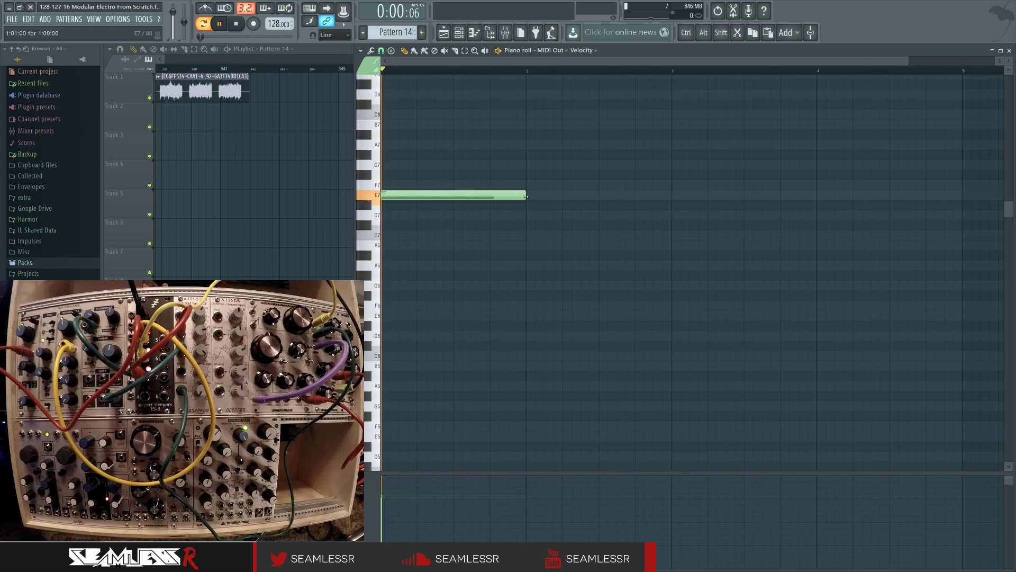
# Add a B6 note at the start of bar 2, stop playback and shorten the note to half a bar
pyautogui.click(532, 247)
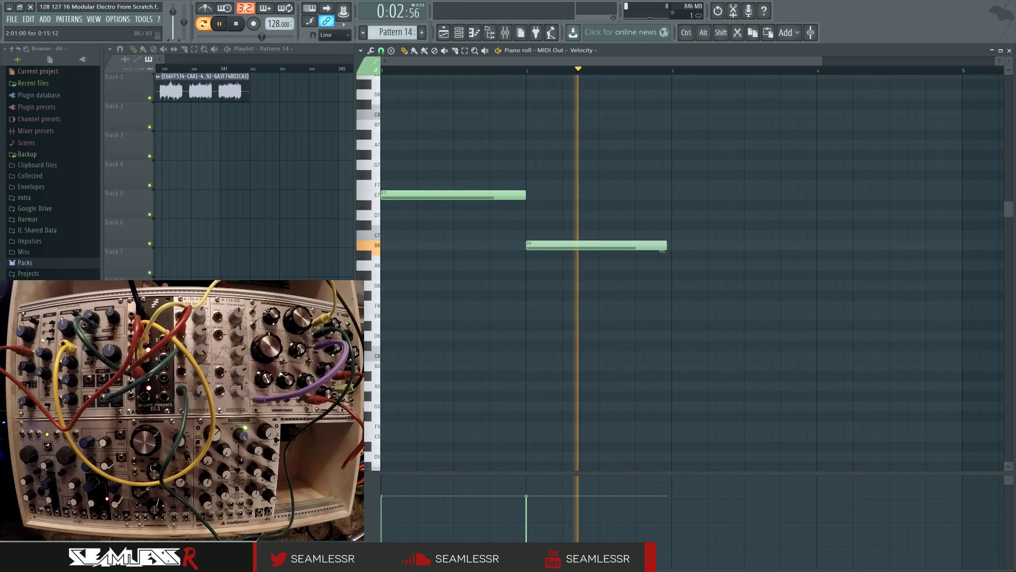
pyautogui.press('space')
pyautogui.moveTo(668, 247); pyautogui.dragTo(594, 254)
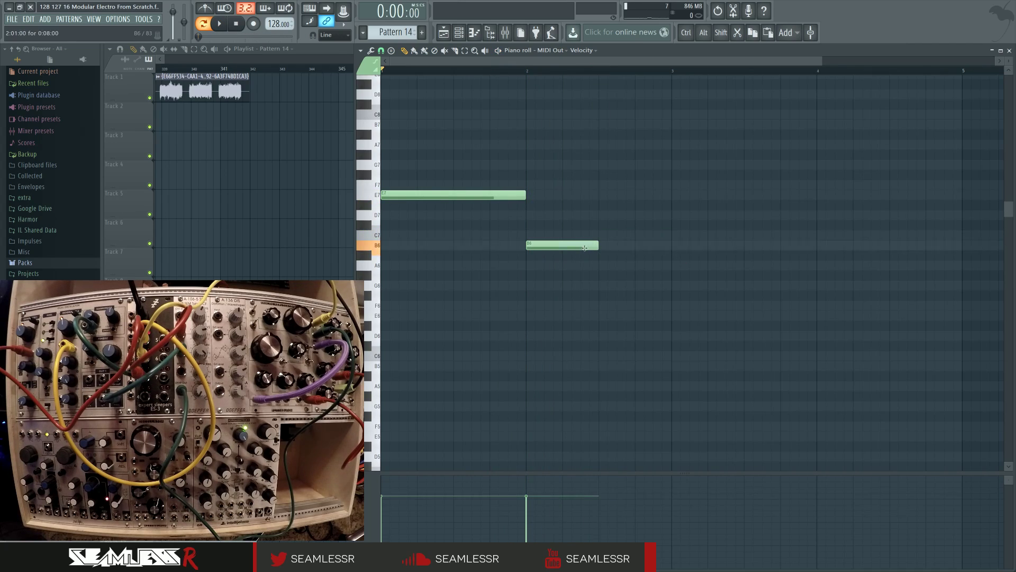
# Try half-bar C7 and D7 notes in bar 2, and return to the single half-bar B6
pyautogui.rightClick(602, 209)
pyautogui.rightClick(589, 246)
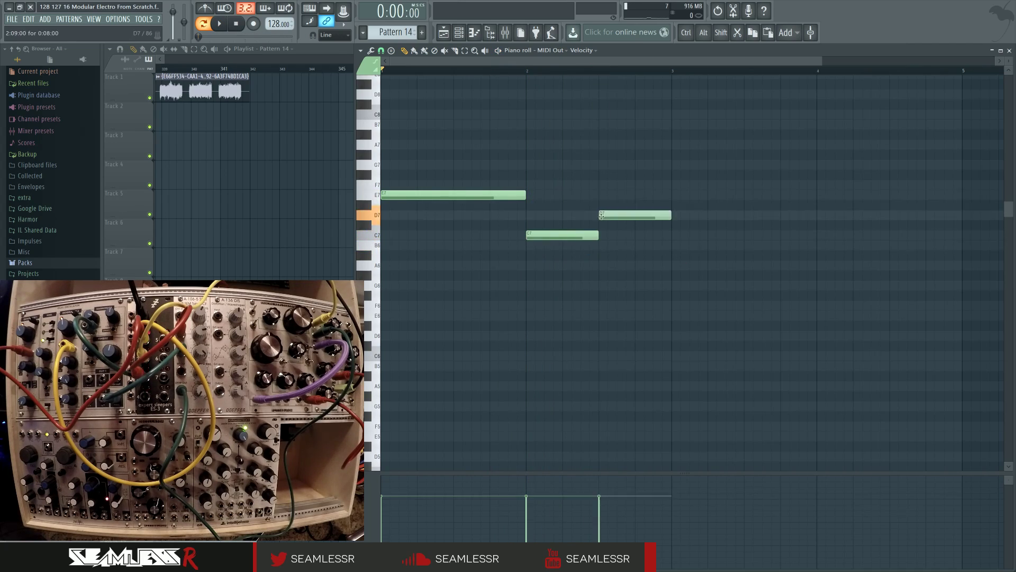
pyautogui.rightClick(635, 214)
pyautogui.moveTo(528, 238); pyautogui.dragTo(565, 247)
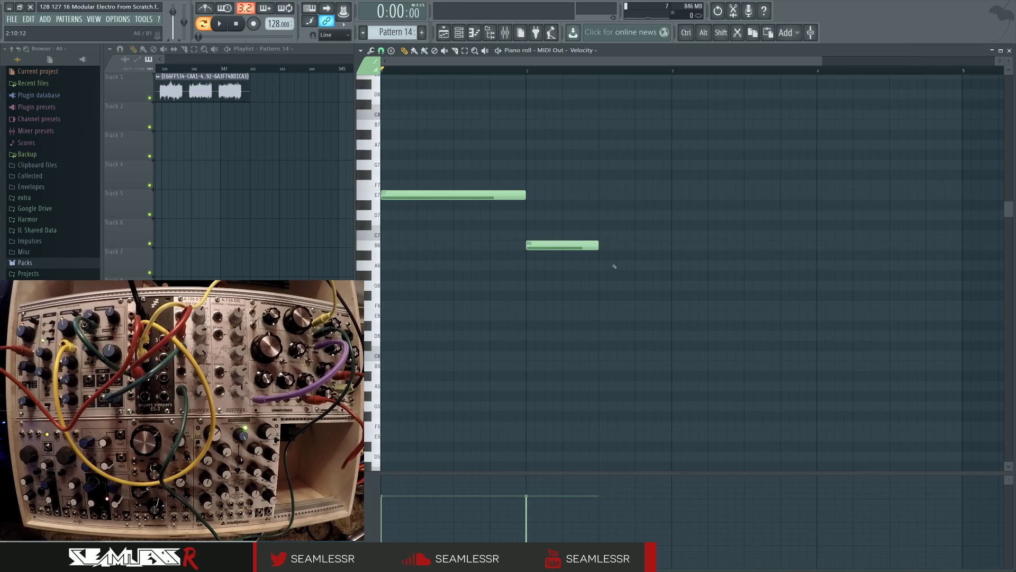
# Start playback and replace the B6 note in bar 2 with a half-bar G6
pyautogui.press('space')
pyautogui.rightClick(545, 247)
pyautogui.click(532, 285)
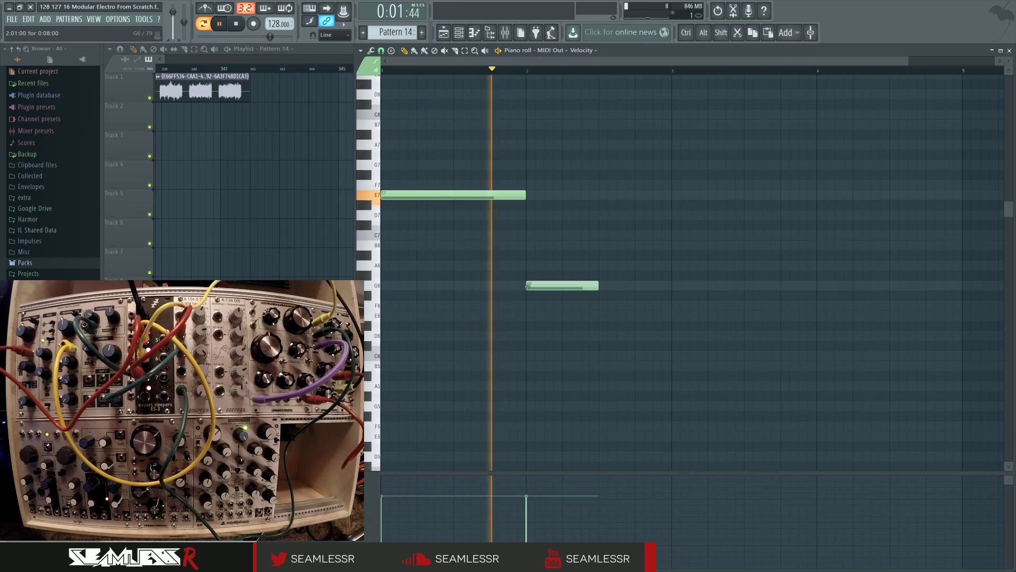
# Try a half-bar E6 in bar 2 and a half-bar G7 in bar 3, stop playback and delete everything except the opening note
pyautogui.click(604, 316)
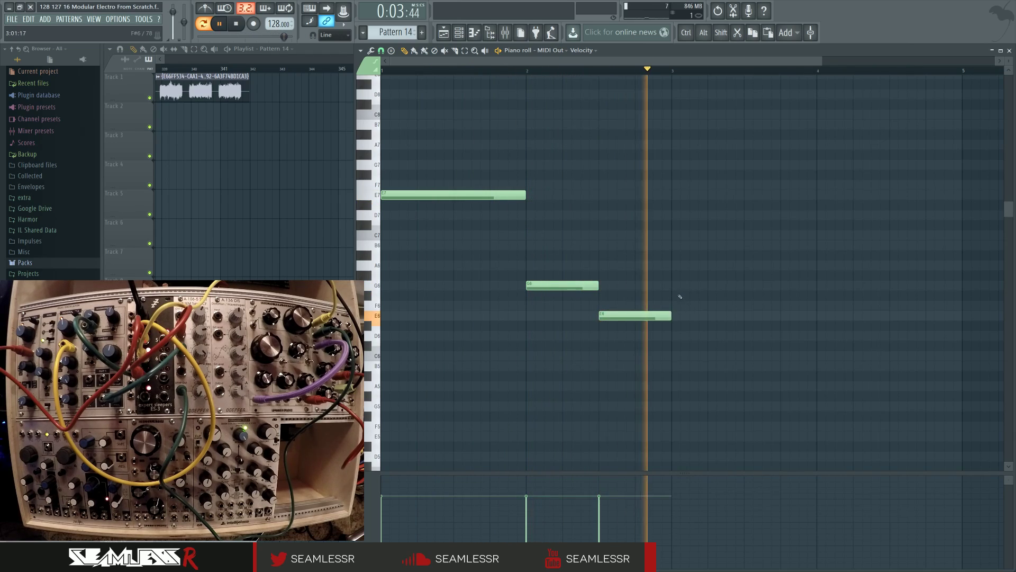
pyautogui.click(683, 285)
pyautogui.rightClick(723, 286)
pyautogui.click(683, 165)
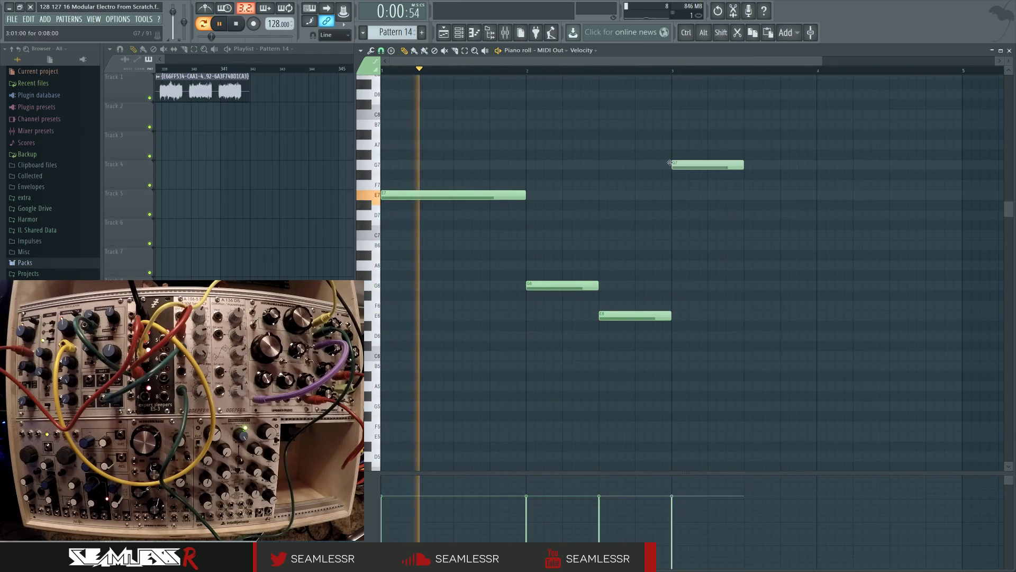
pyautogui.click(672, 72)
pyautogui.press('space')
pyautogui.rightClick(725, 165)
pyautogui.rightClick(655, 316)
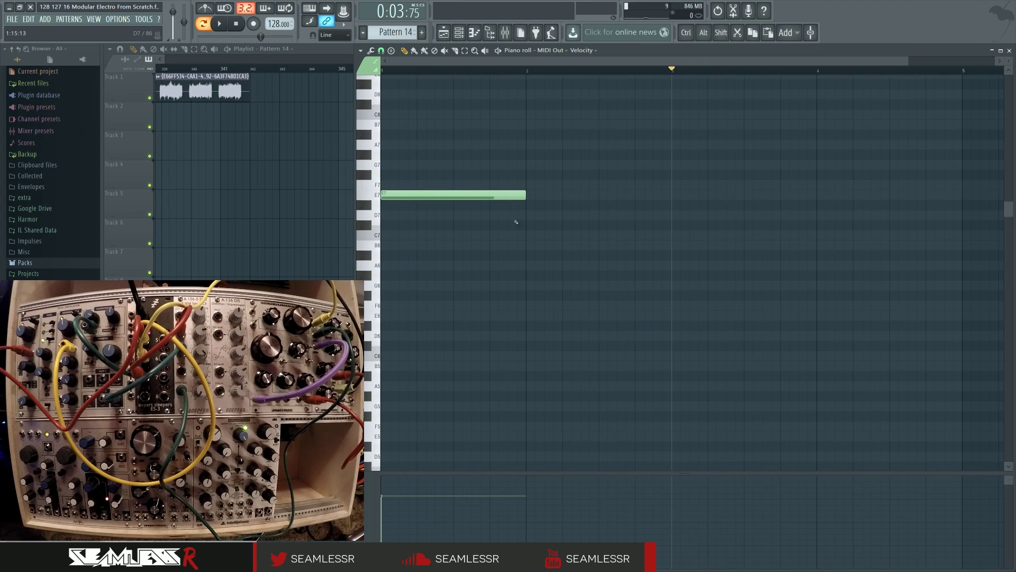
# Move the opening one-bar note up to B7 and play the pattern from its start
pyautogui.moveTo(410, 194); pyautogui.dragTo(401, 125)
pyautogui.scroll(1, 399, 124)
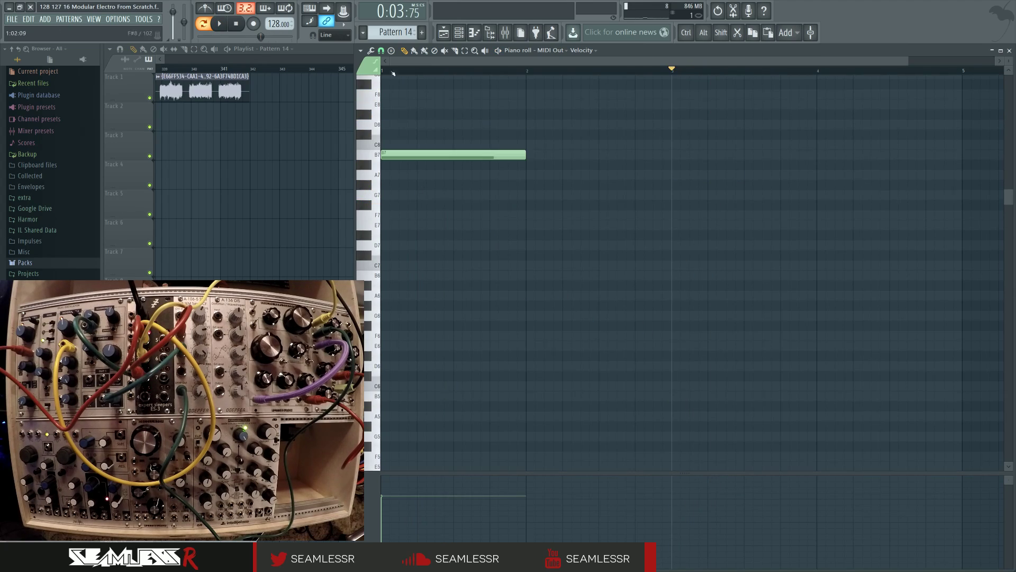
pyautogui.click(392, 71)
pyautogui.press('space')
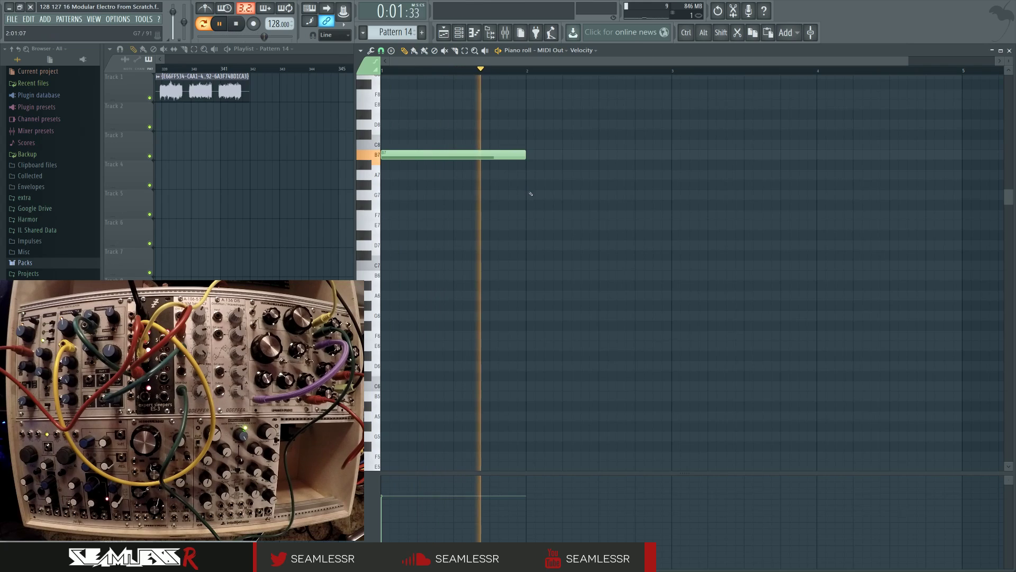
# Add half-bar G7 and A7 notes in bar 2 and an E7 across bar 3, and stop playback
pyautogui.click(532, 195)
pyautogui.moveTo(671, 195); pyautogui.dragTo(603, 195)
pyautogui.press('space')
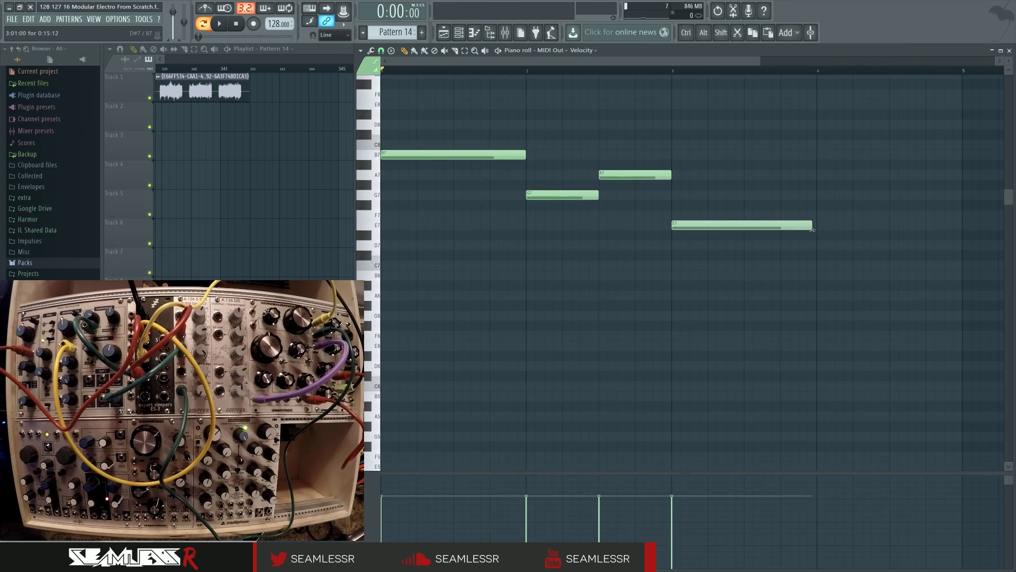
# Fill bar 4 with a three-quarter-bar D7 and quarter-bar G7, add a one-bar E7 in bar 5, and play the melody
pyautogui.hscroll(2, 841, 276)
pyautogui.click(720, 246)
pyautogui.scroll(-1, 841, 270)
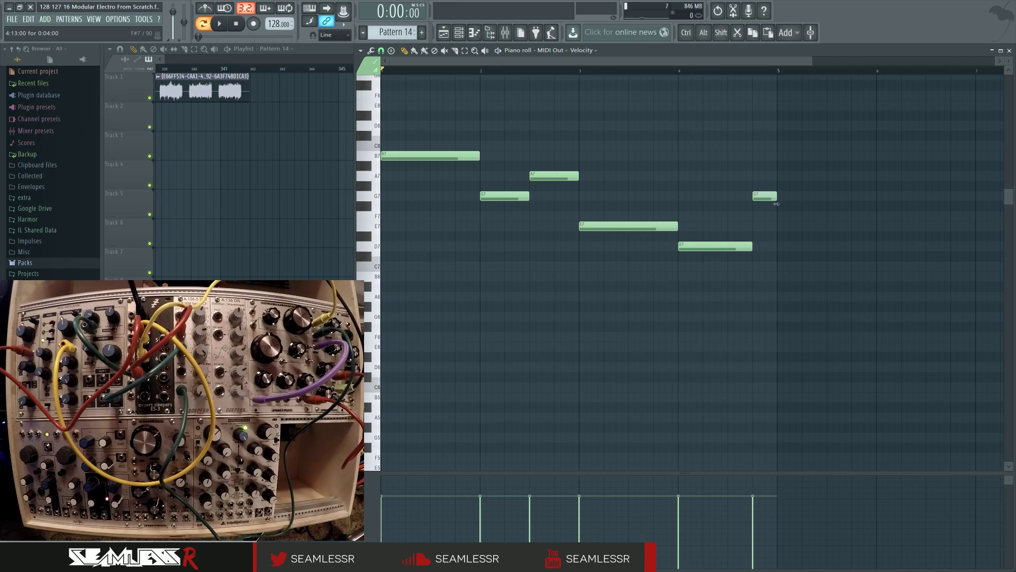
pyautogui.hscroll(2, 715, 233)
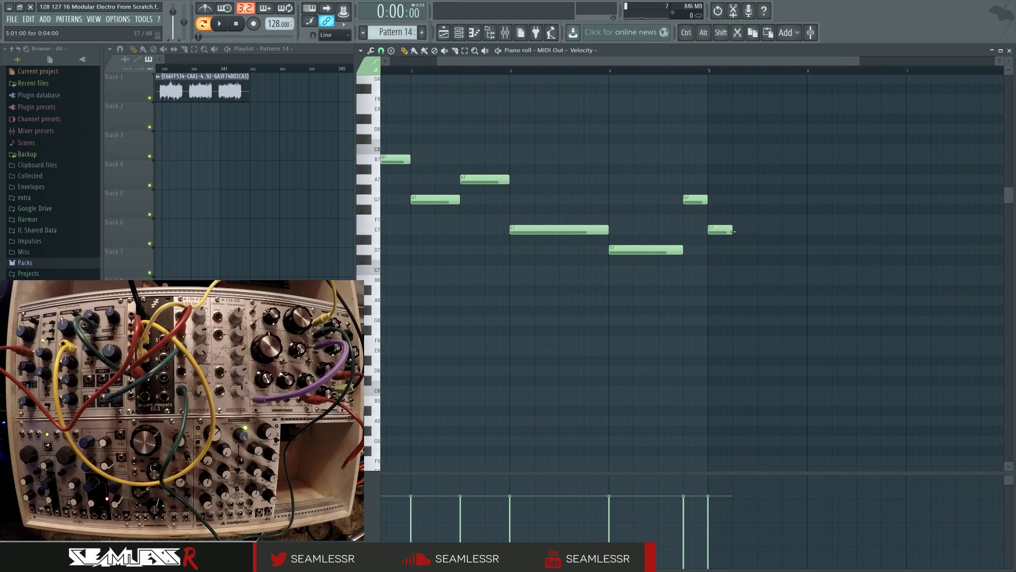
pyautogui.press('space')
pyautogui.scroll(-1, 731, 281)
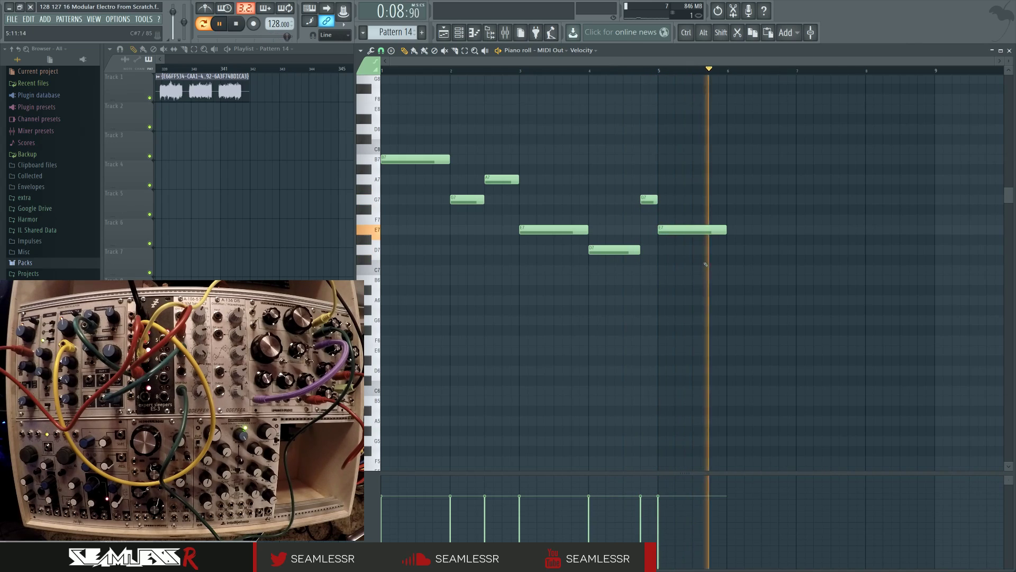
pyautogui.press('space')
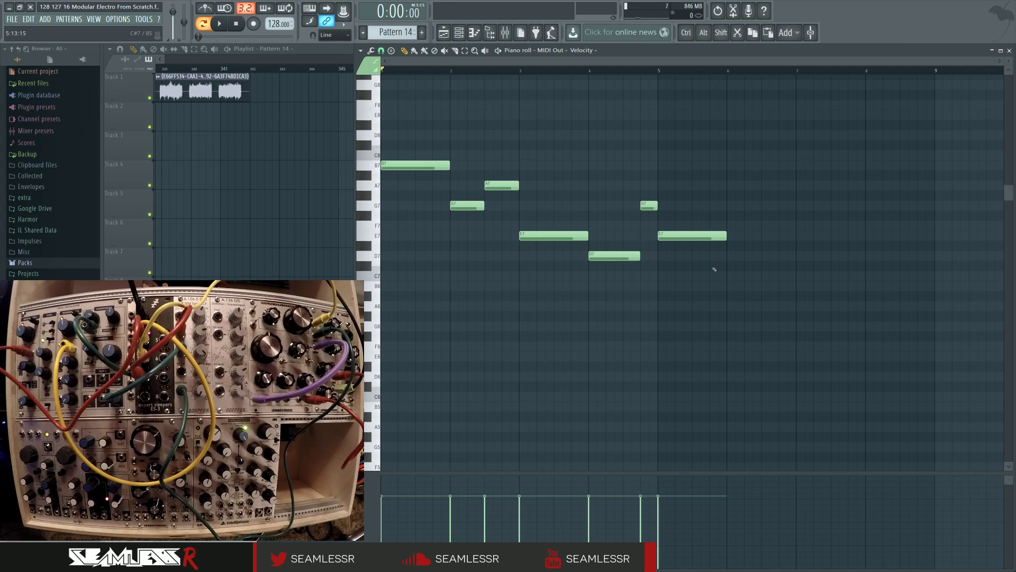
# Place four back-to-back Pattern 14 clips on Track 11 of the playlist, starting at bar 97
pyautogui.moveTo(431, 141); pyautogui.dragTo(742, 291)
pyautogui.click(556, 93)
pyautogui.click(446, 33)
pyautogui.moveTo(277, 227); pyautogui.dragTo(876, 232)
pyautogui.scroll(-2, 597, 216)
pyautogui.moveTo(575, 264); pyautogui.dragTo(903, 260)
pyautogui.moveTo(524, 284); pyautogui.dragTo(771, 288)
pyautogui.scroll(-6, 762, 292)
pyautogui.moveTo(585, 321); pyautogui.dragTo(411, 291)
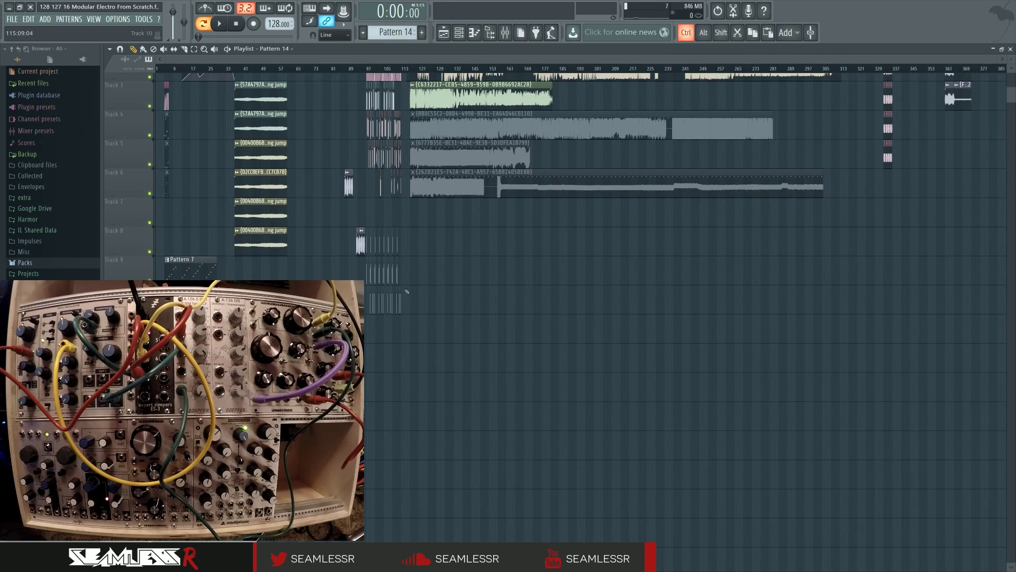
pyautogui.scroll(5, 395, 299)
pyautogui.moveTo(663, 286); pyautogui.dragTo(863, 293)
pyautogui.scroll(3, 511, 347)
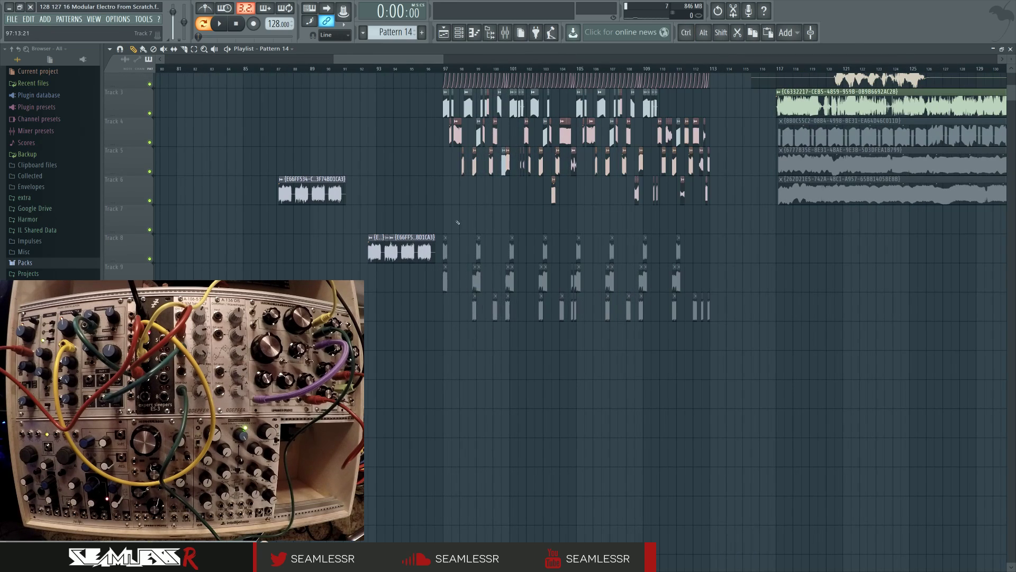
pyautogui.click(443, 337)
pyautogui.click(548, 340)
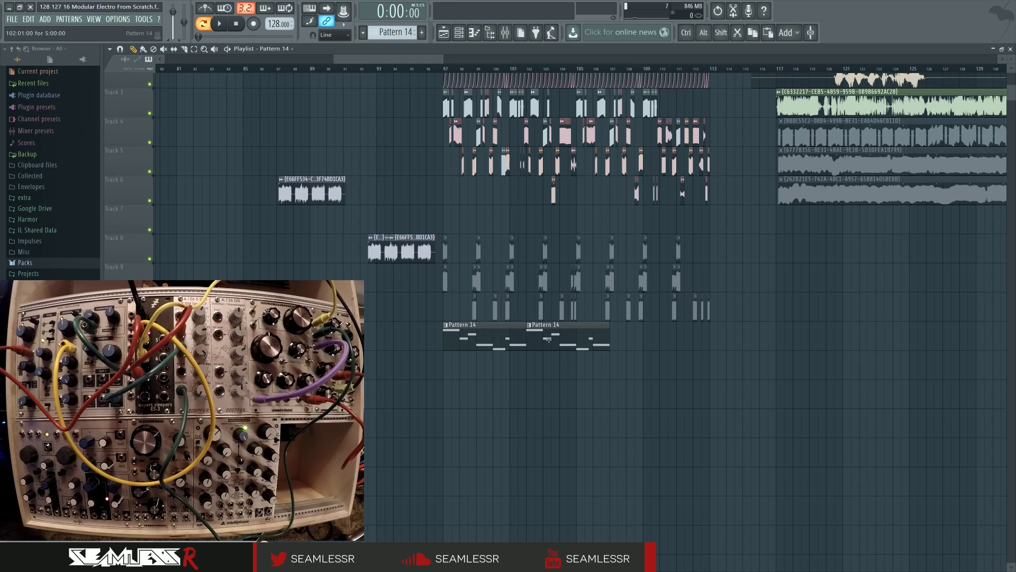
pyautogui.click(611, 338)
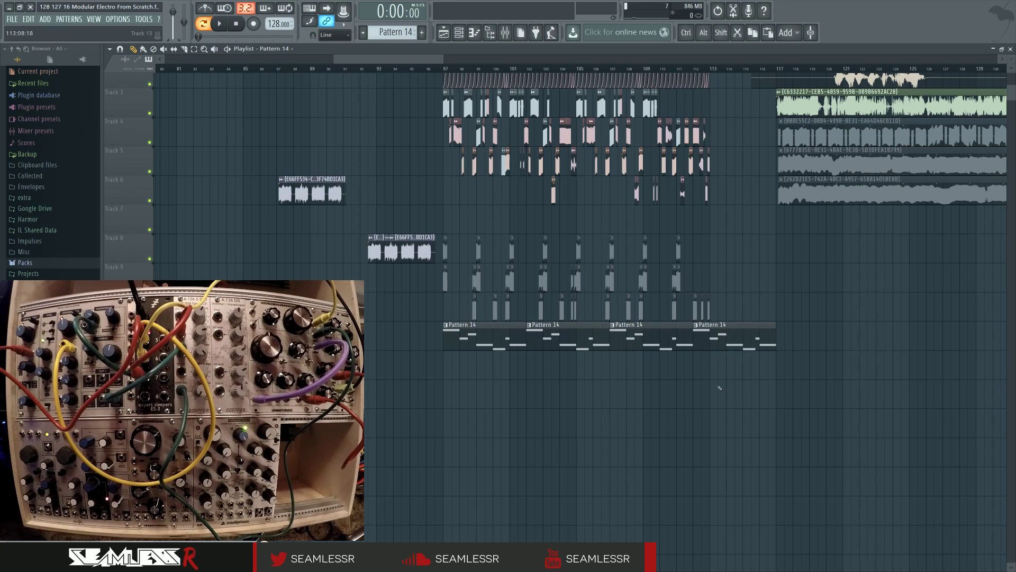
pyautogui.click(709, 340)
# Play the arrangement from bar 97 to hear Pattern 14 with the other tracks, and stop playback
pyautogui.click(452, 69)
pyautogui.press('space')
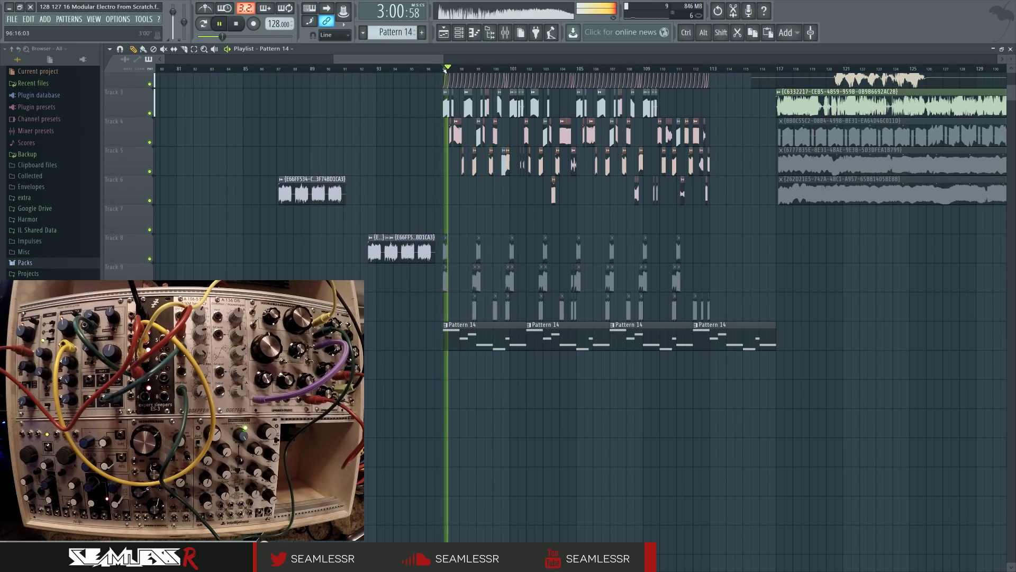
pyautogui.click(503, 37)
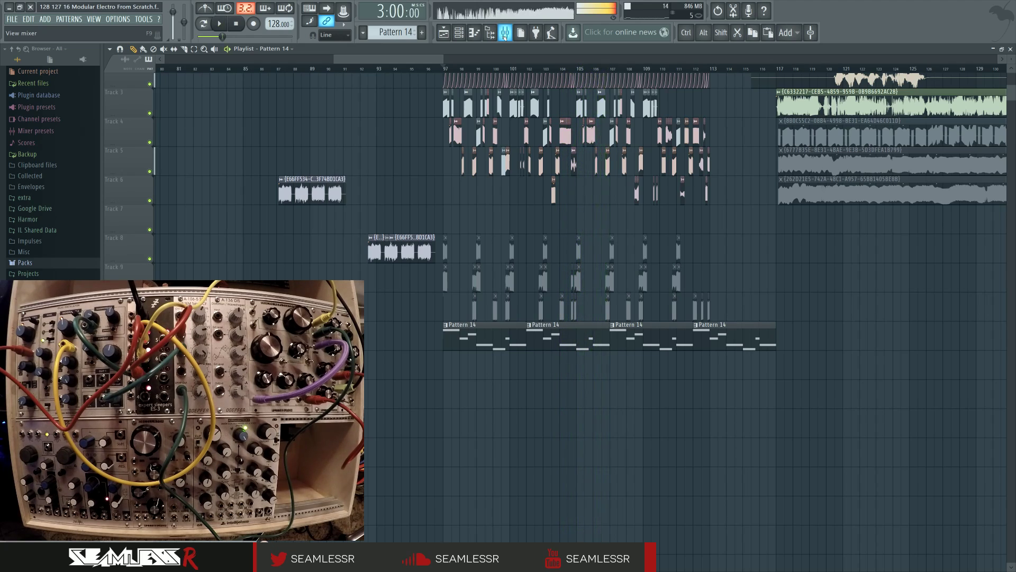
pyautogui.press('space')
# Delete the last three Pattern 14 clips from Track 11, keeping only the one at bar 97
pyautogui.rightClick(652, 342)
pyautogui.rightClick(707, 346)
pyautogui.rightClick(600, 344)
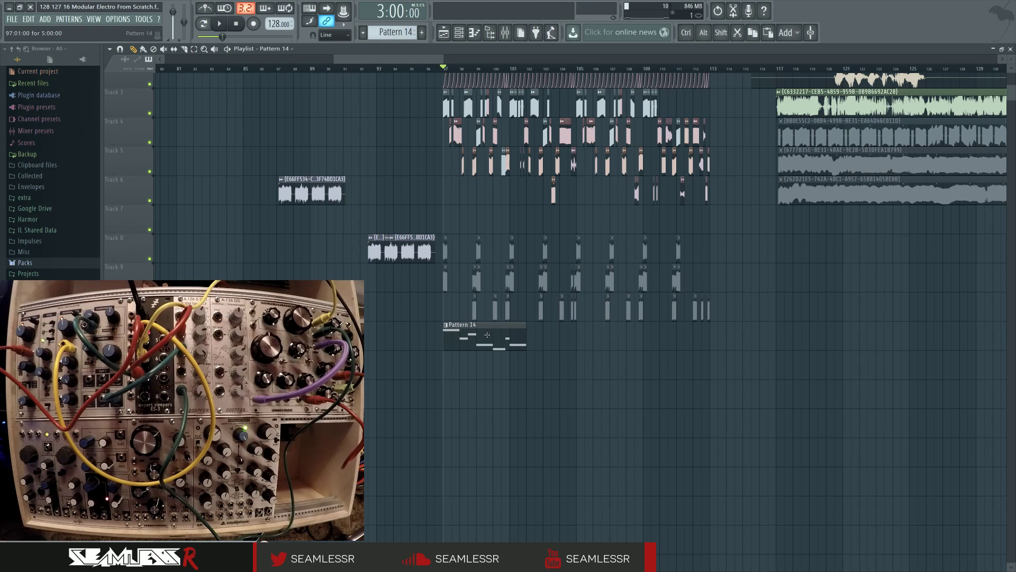
# Replace Pattern 14's melody with an ascending run of 1/32-bar notes E6, G6, B6, E7 and G7 at its start, and play it
pyautogui.doubleClick(509, 338)
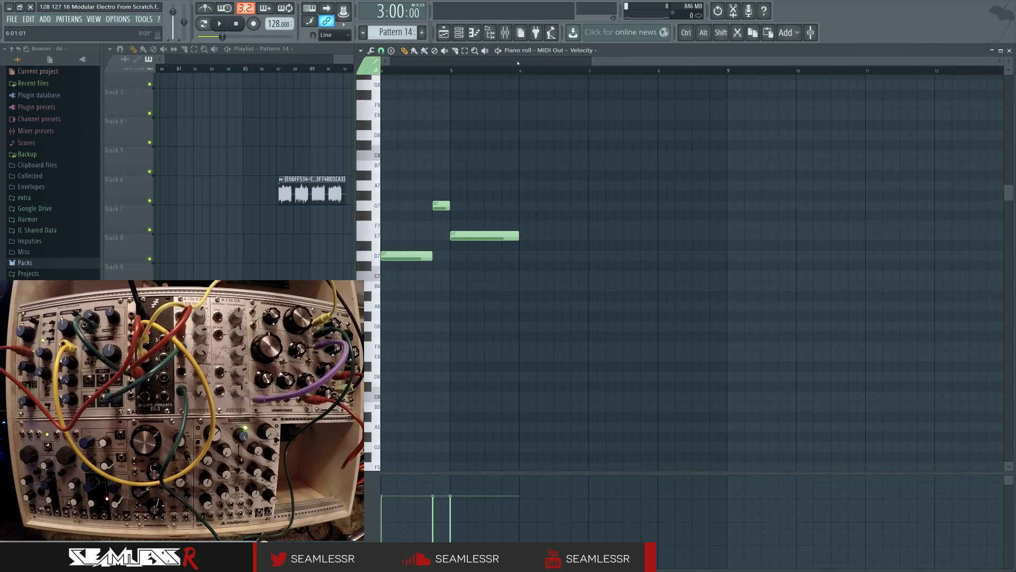
pyautogui.press('space')
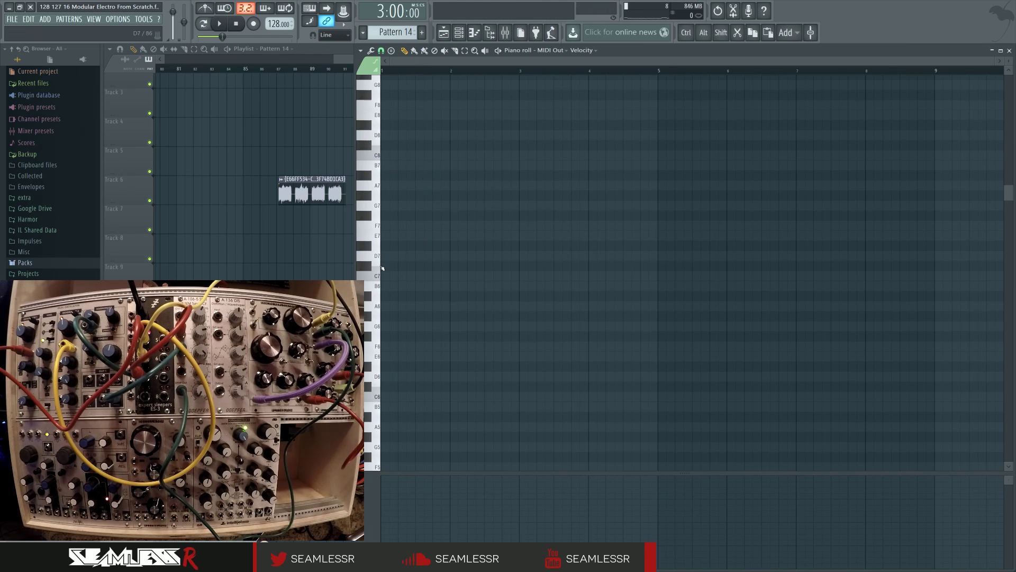
pyautogui.scroll(3, 397, 249)
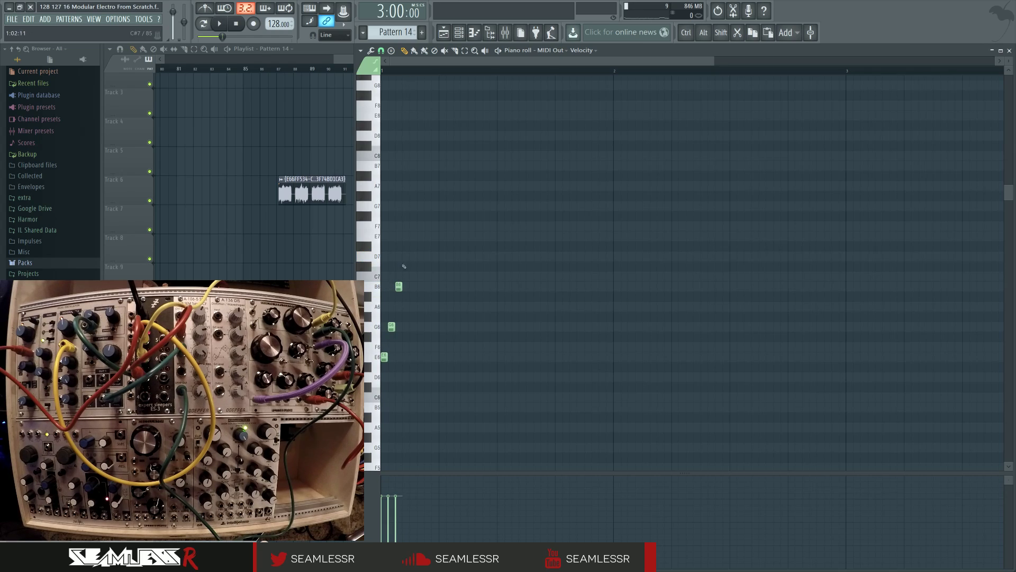
pyautogui.click(414, 206)
pyautogui.press('space')
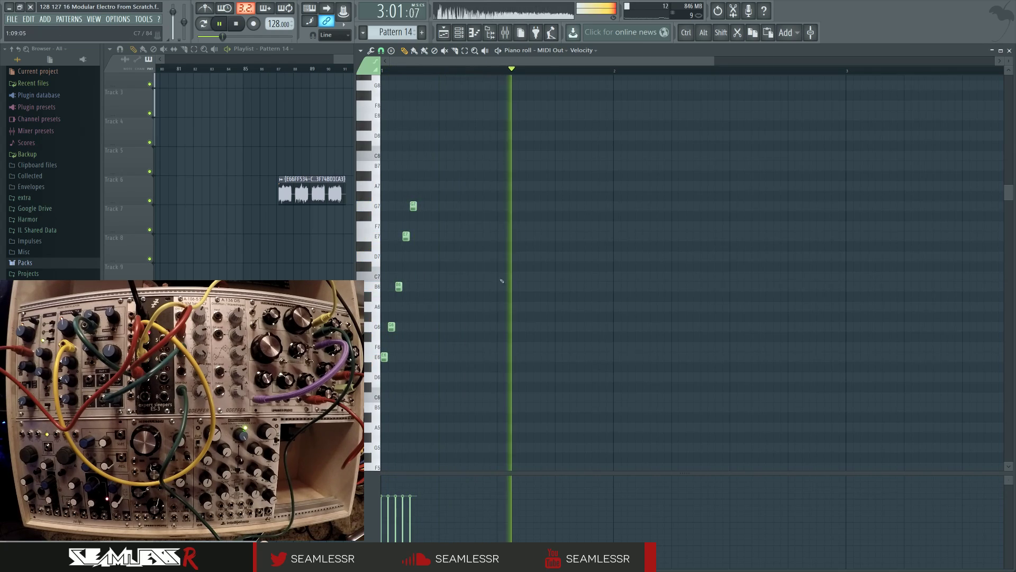
pyautogui.scroll(-2, 508, 290)
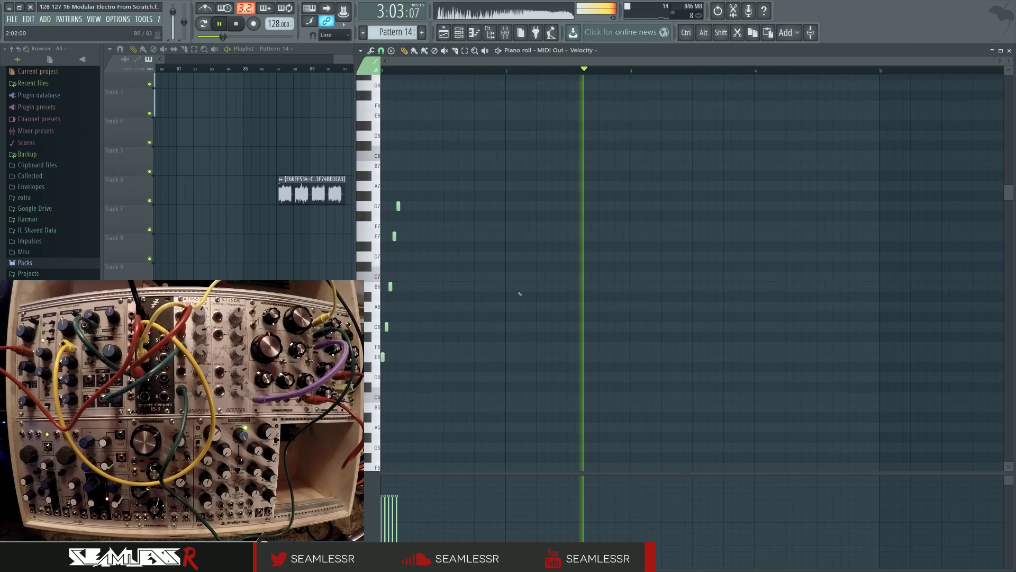
pyautogui.press('space')
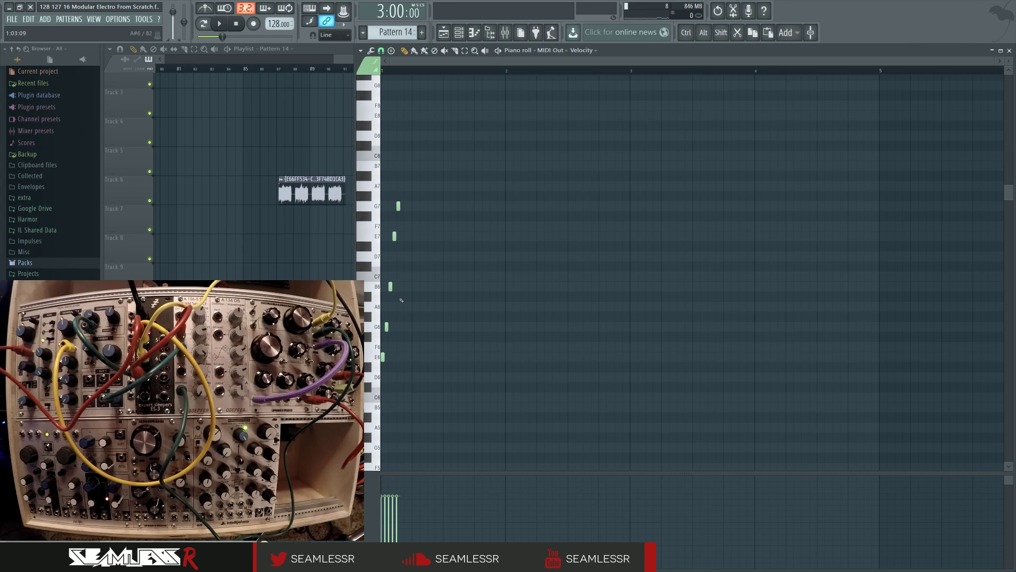
# Transpose all five notes of the run up one octave to start on E7, and check the REC track in the mixer
pyautogui.scroll(2, 458, 296)
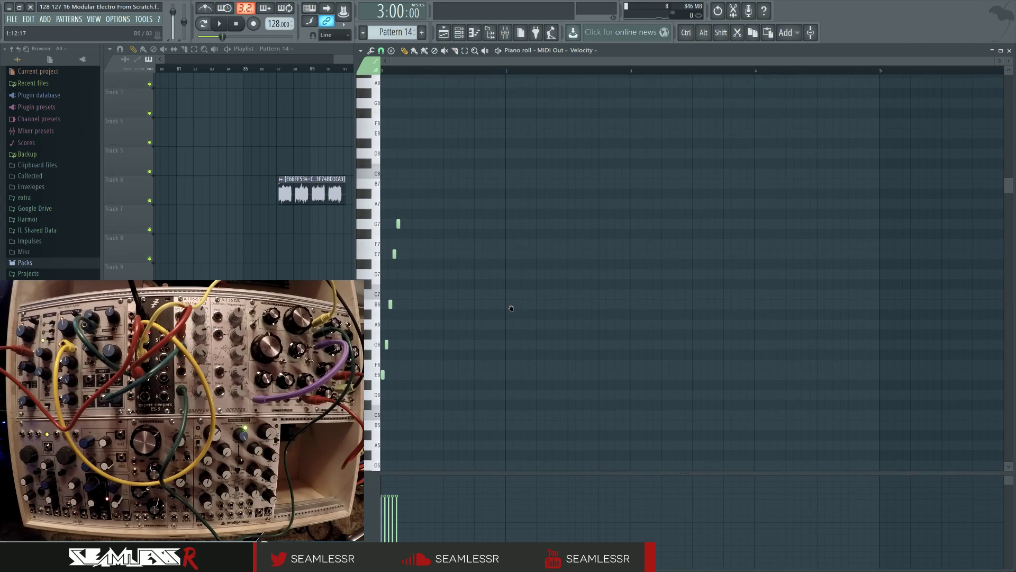
pyautogui.moveTo(472, 416); pyautogui.dragTo(380, 188)
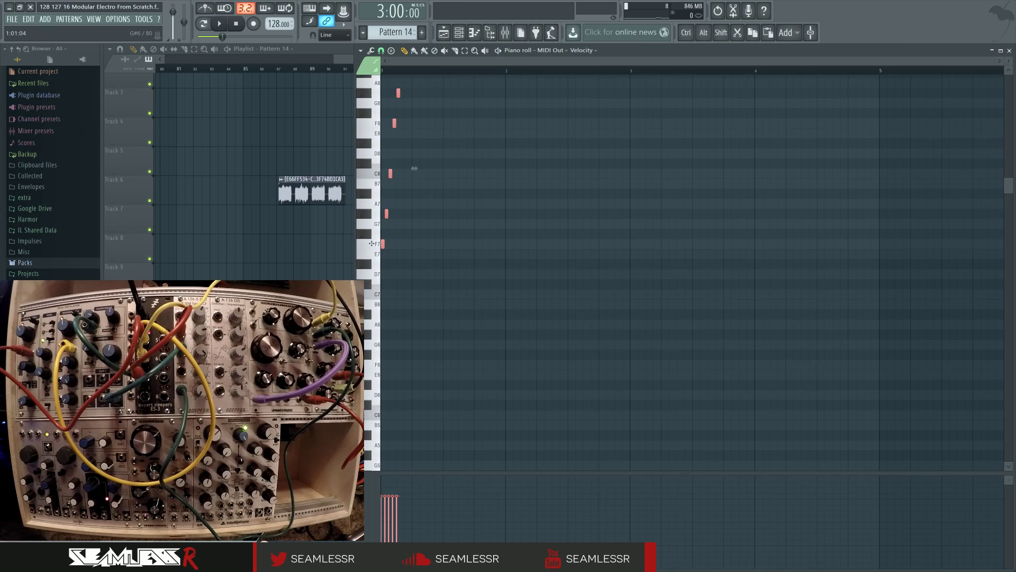
pyautogui.click(507, 35)
pyautogui.click(383, 360)
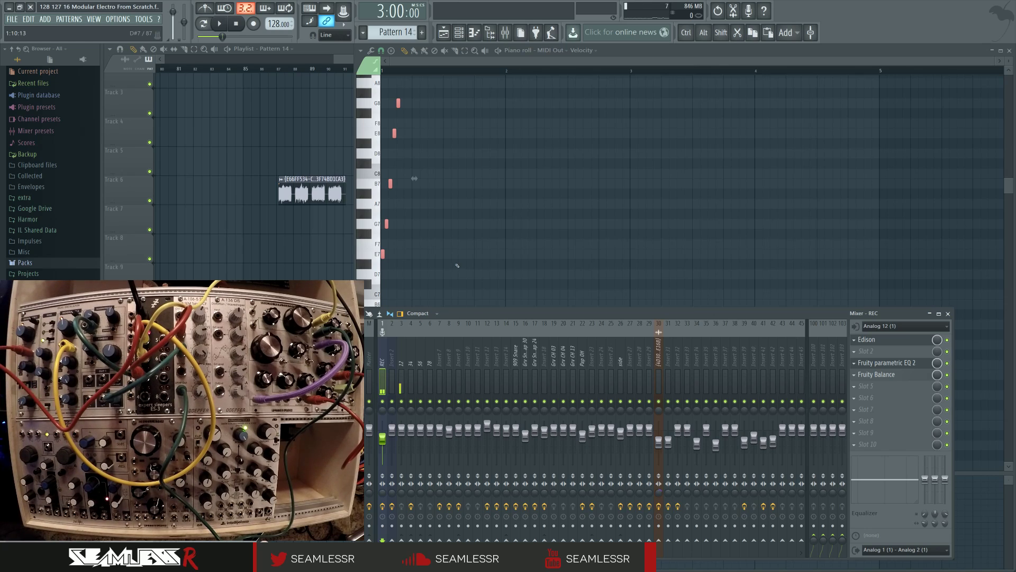
pyautogui.press('F9')
pyautogui.scroll(2, 479, 281)
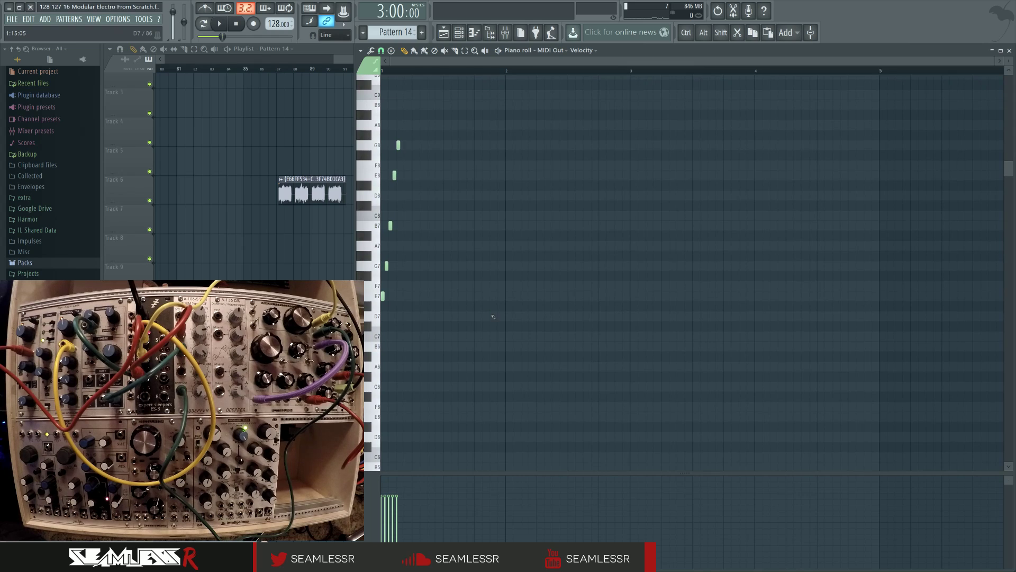
# Play the transposed run several times from the start to audition it
pyautogui.press('space')
pyautogui.scroll(1, 507, 305)
pyautogui.scroll(1, 506, 302)
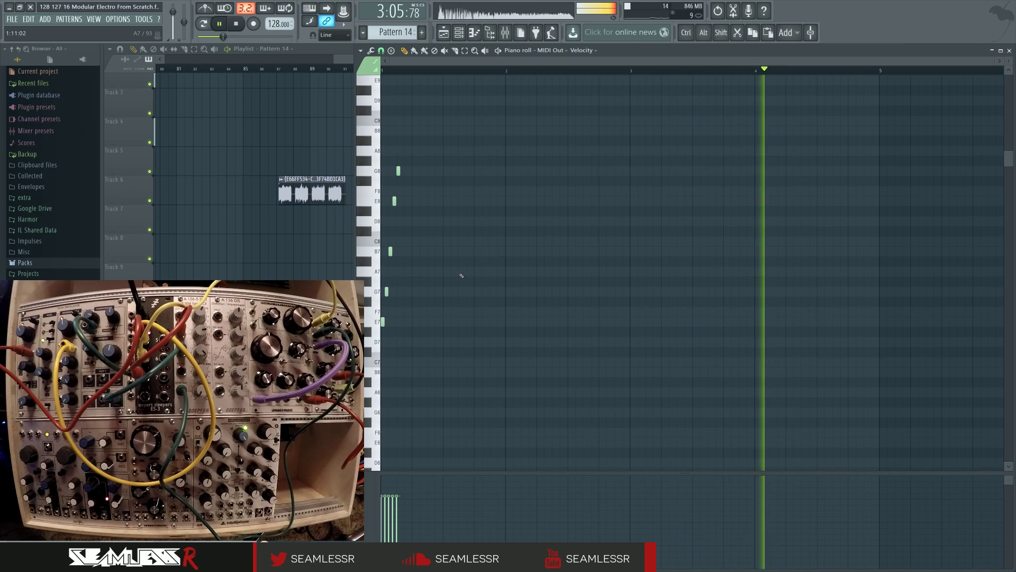
pyautogui.press('space')
pyautogui.press('space')
pyautogui.scroll(1, 449, 281)
pyautogui.press('space')
pyautogui.press('space')
pyautogui.press('space')
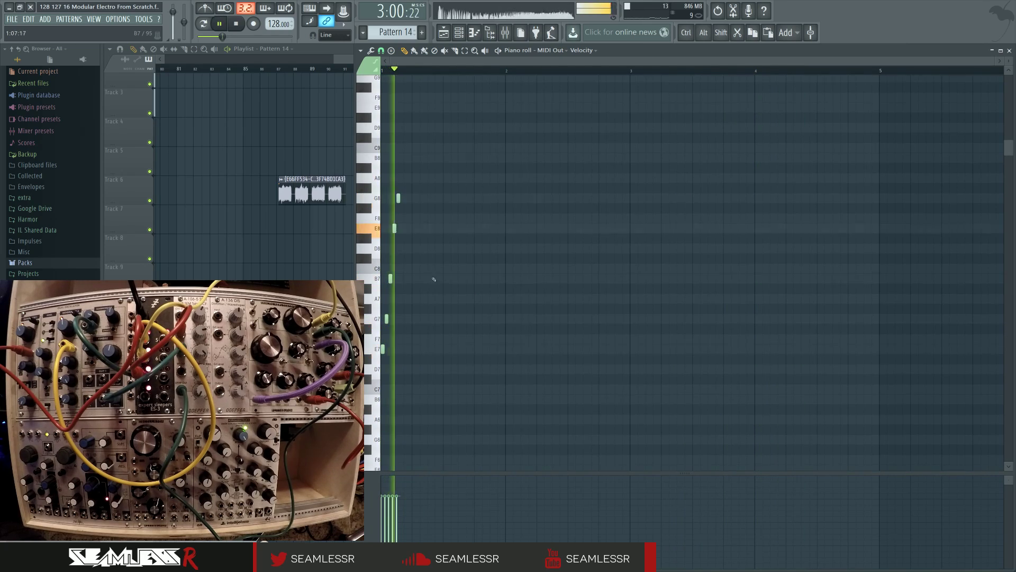
# Continue the opening run downward with E8, B7 and G7 notes, and play it with the arrangement
pyautogui.click(405, 228)
pyautogui.scroll(1, 402, 241)
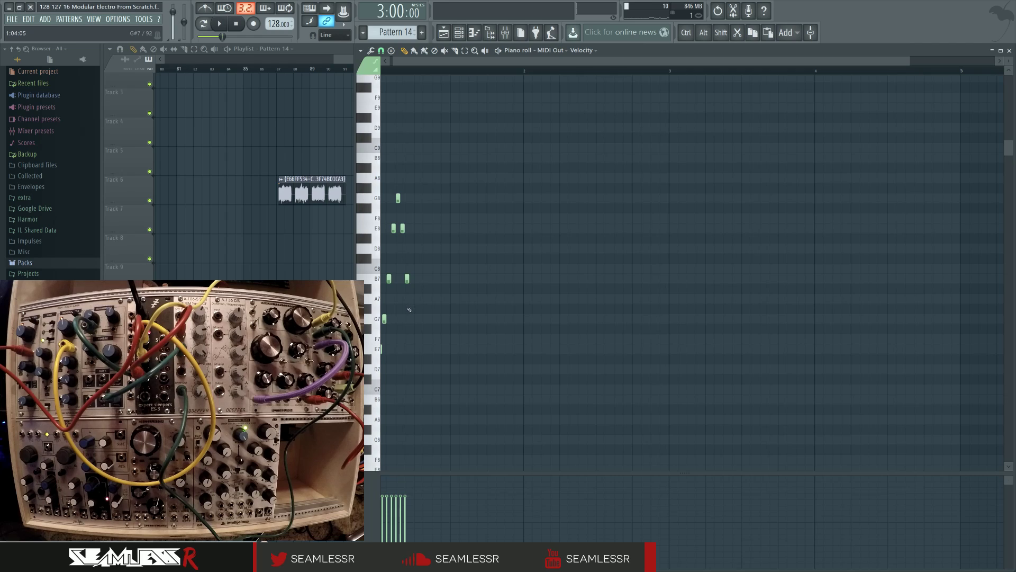
pyautogui.press('space')
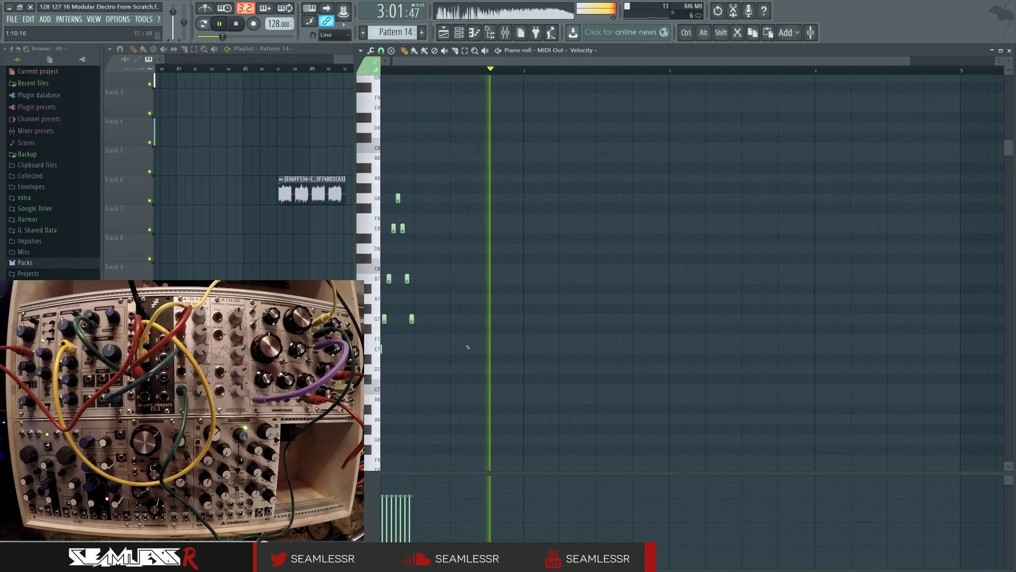
# Draw a second run of 1/32-bar notes in the last quarter of bar 2: D7, F#7, A7, D8, A7, F#7, D7, F#7
pyautogui.click(635, 369)
pyautogui.press('space')
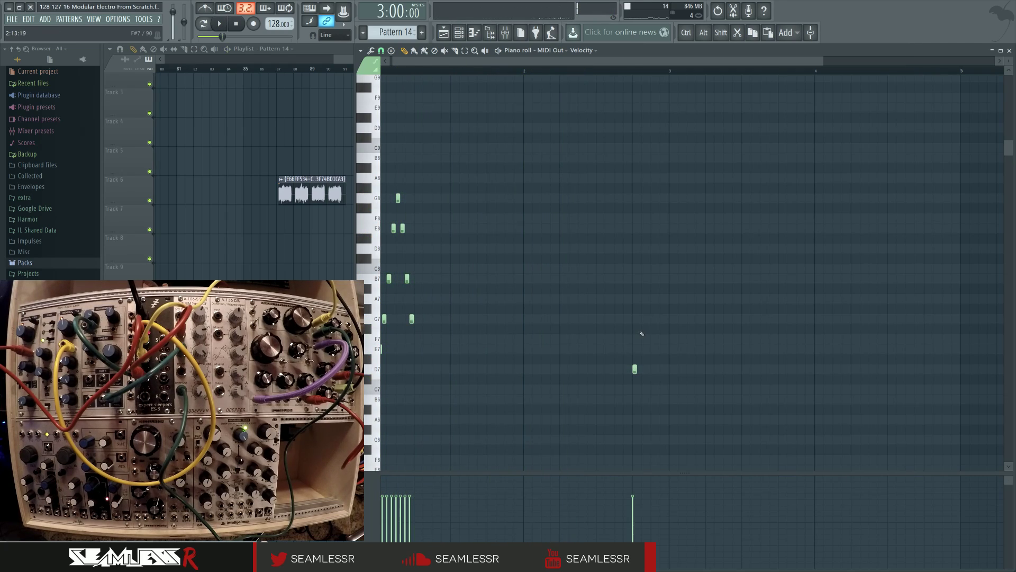
pyautogui.scroll(3, 653, 340)
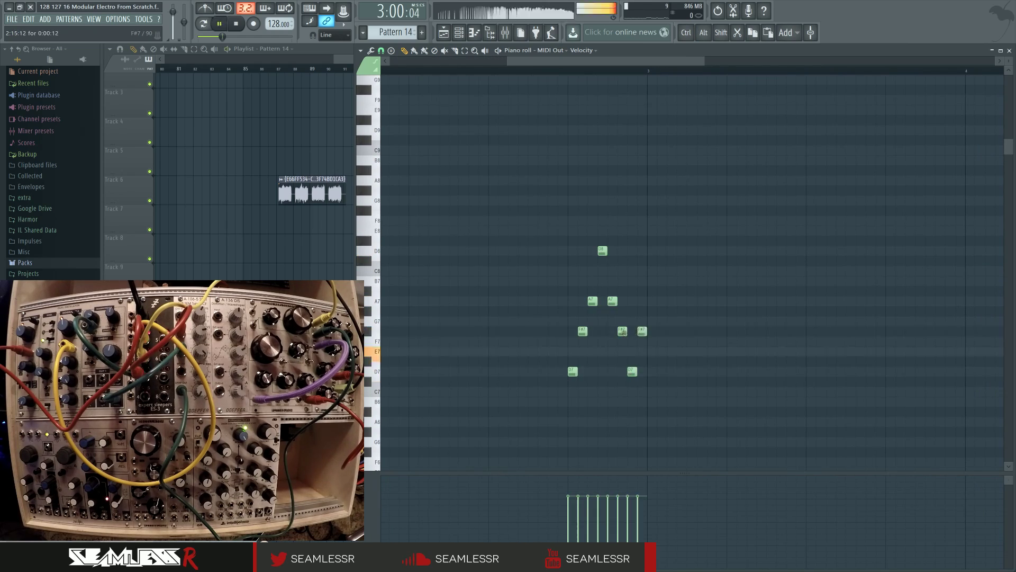
pyautogui.scroll(-3, 599, 349)
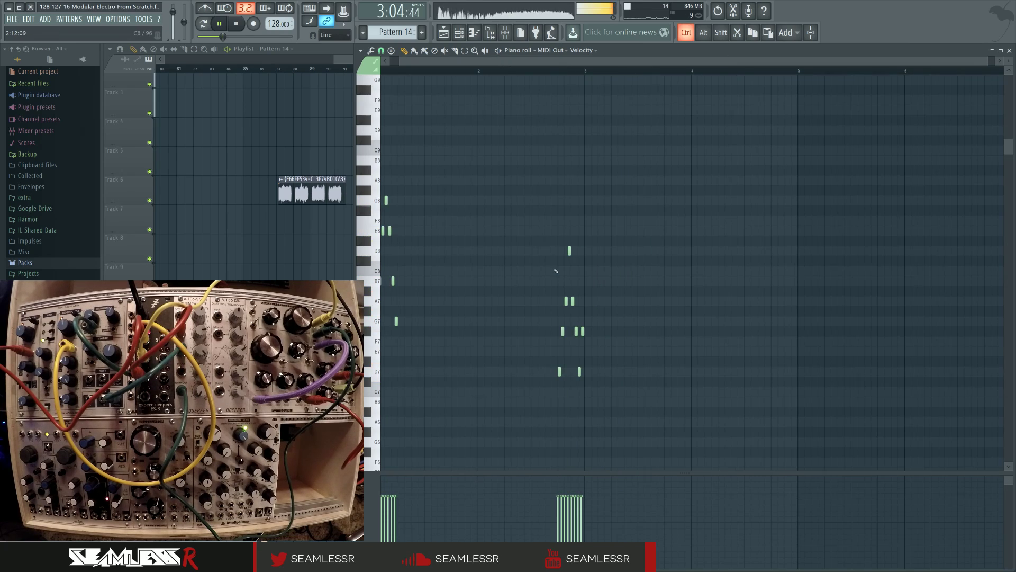
# Continue the second run upward from bar 3 with E7, G7, B7, D8, E8, G8 and A8, and play the arrangement
pyautogui.press('space')
pyautogui.scroll(5, 587, 364)
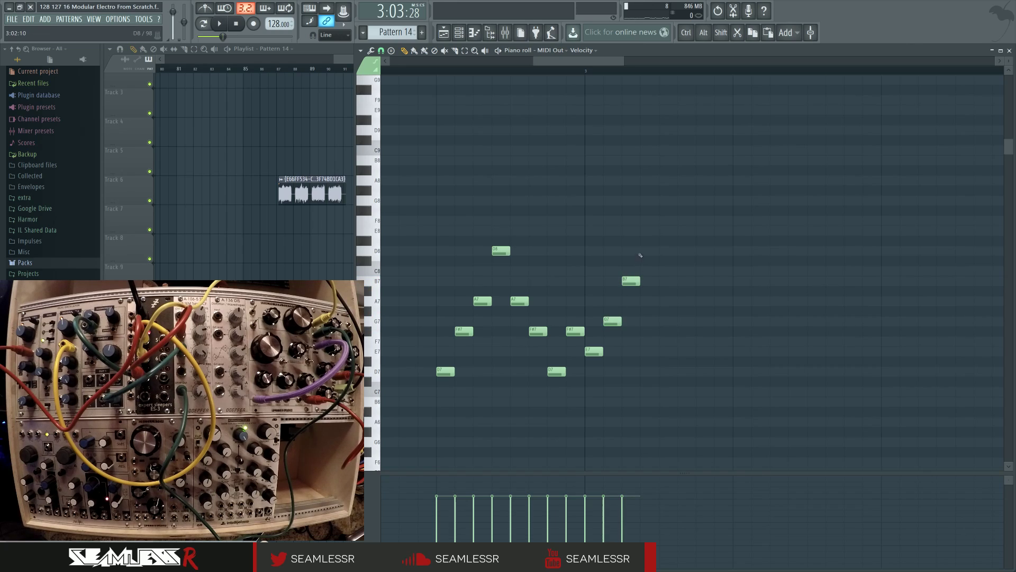
pyautogui.press('space')
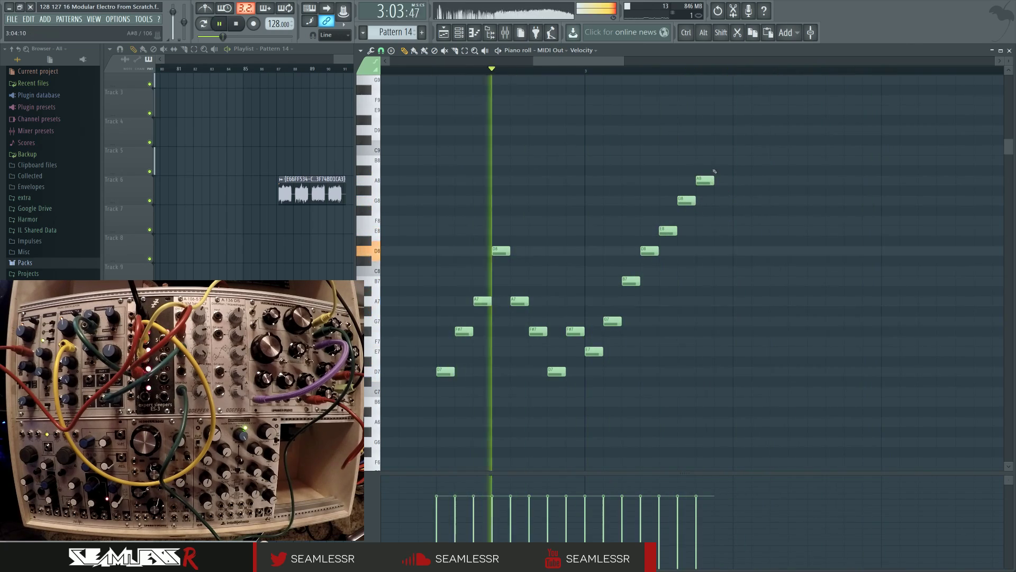
# Remove the run's last two notes, G8 and A8, and finish it downward from E8 with B7, G7 and E7
pyautogui.rightClick(705, 181)
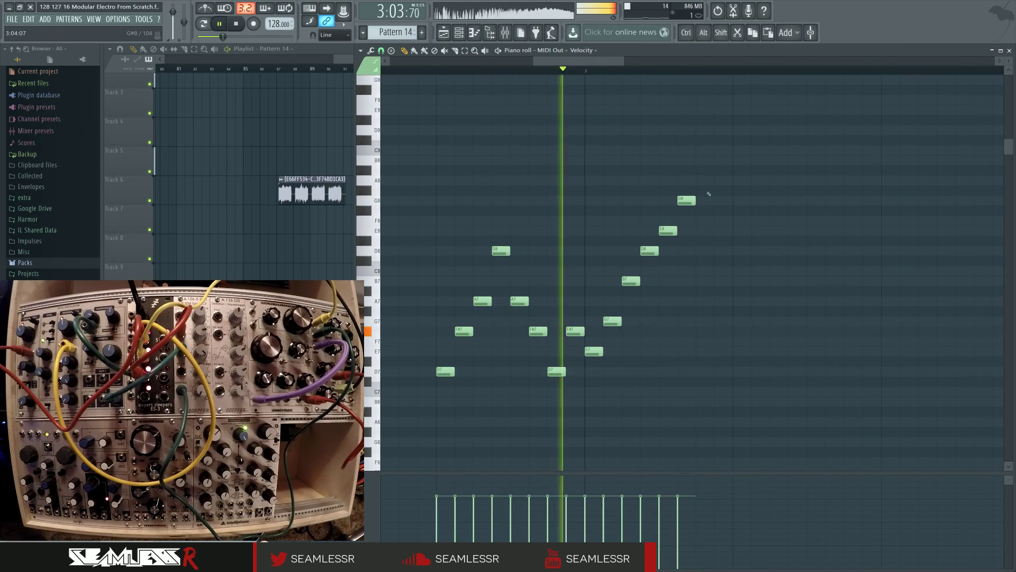
pyautogui.rightClick(690, 200)
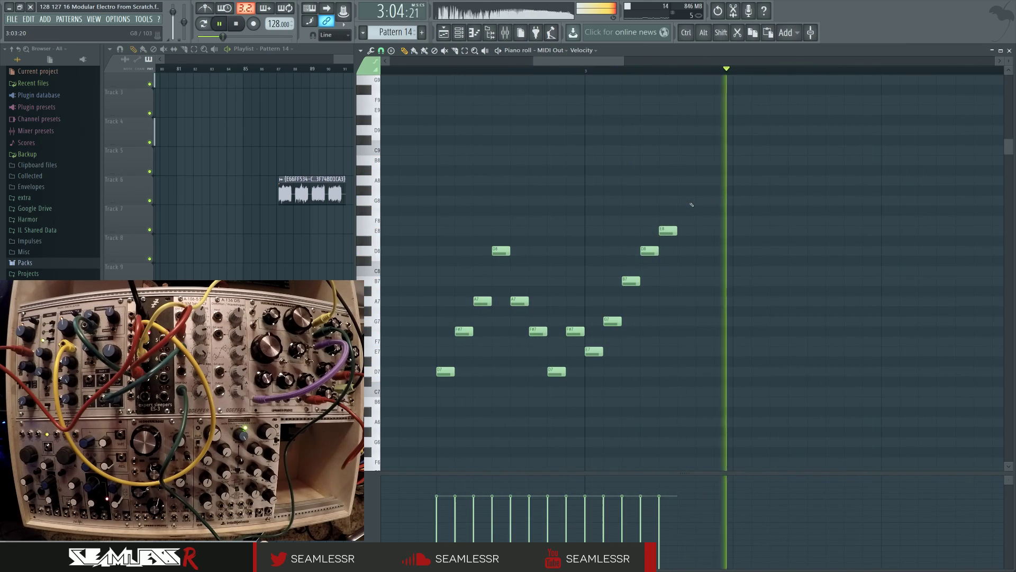
pyautogui.click(705, 301)
pyautogui.click(721, 330)
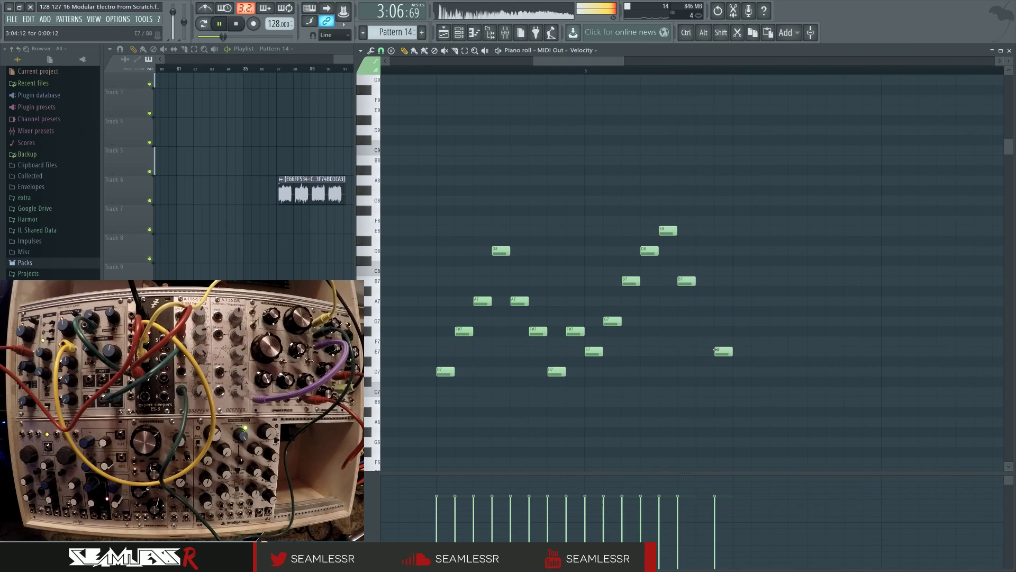
pyautogui.scroll(-6, 697, 321)
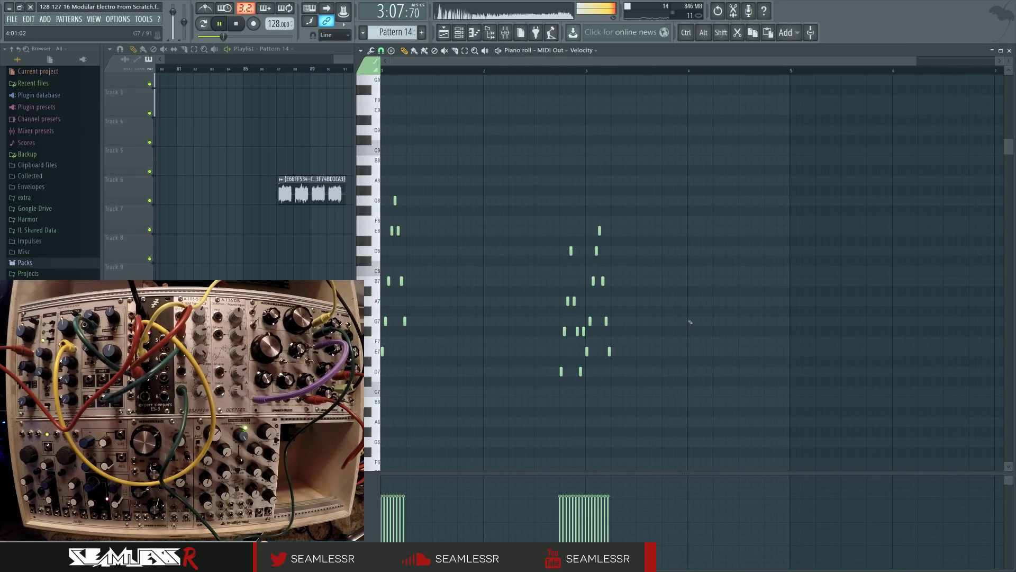
# Switch playback to pattern mode and play Pattern 14 repeatedly from the start to audition both runs on the modular synth
pyautogui.click(210, 24)
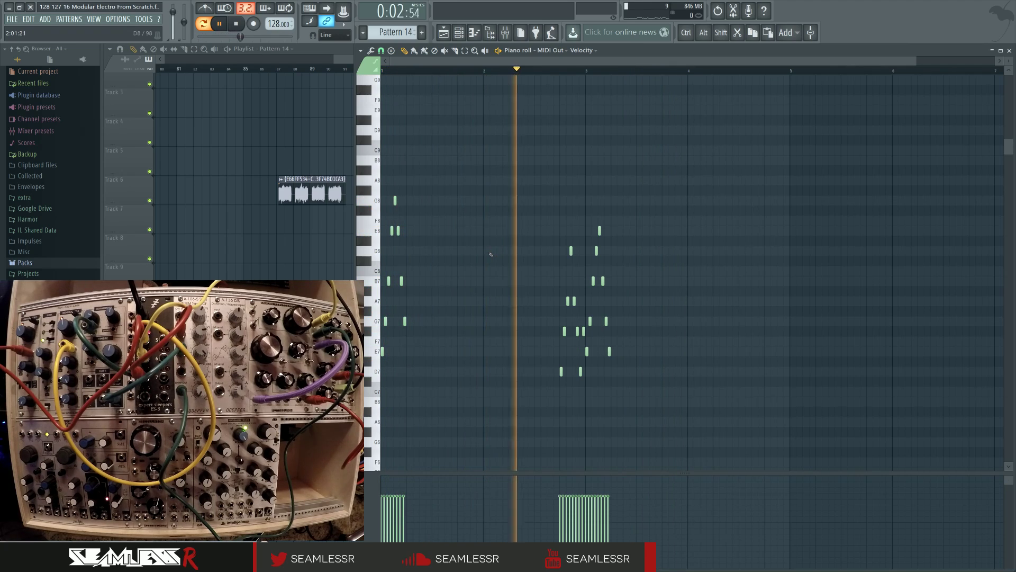
pyautogui.press('space')
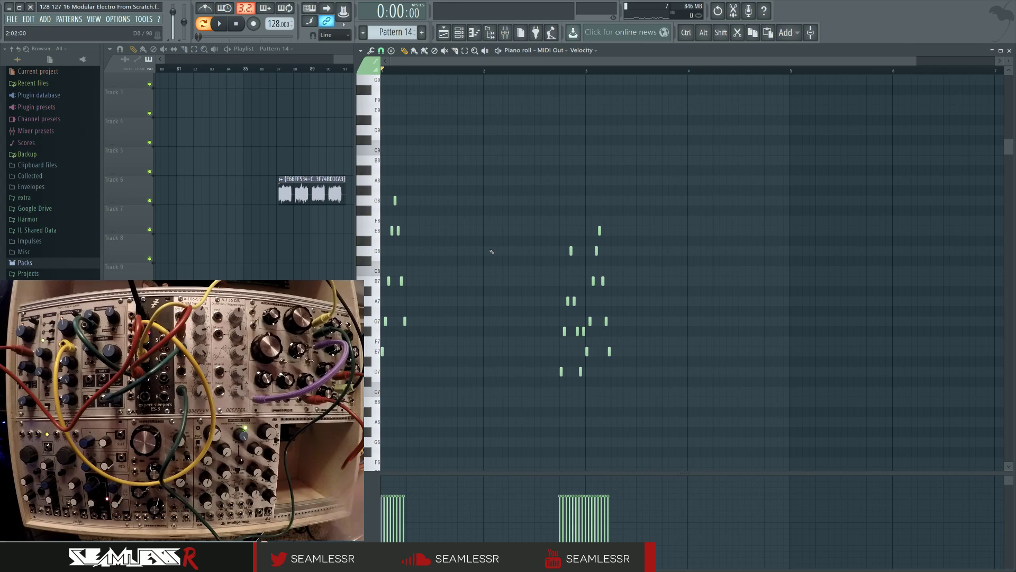
pyautogui.press('space')
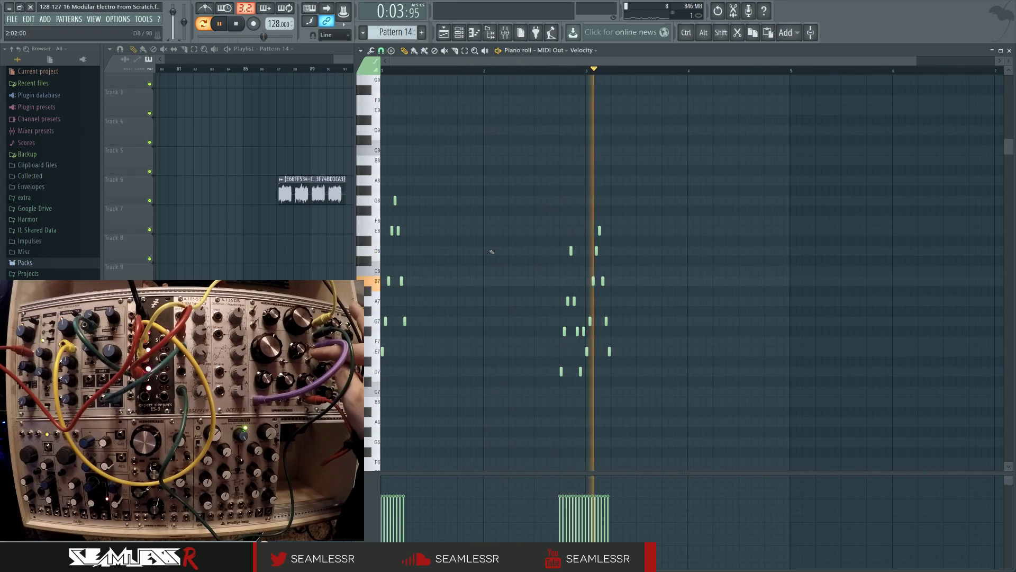
pyautogui.press('space')
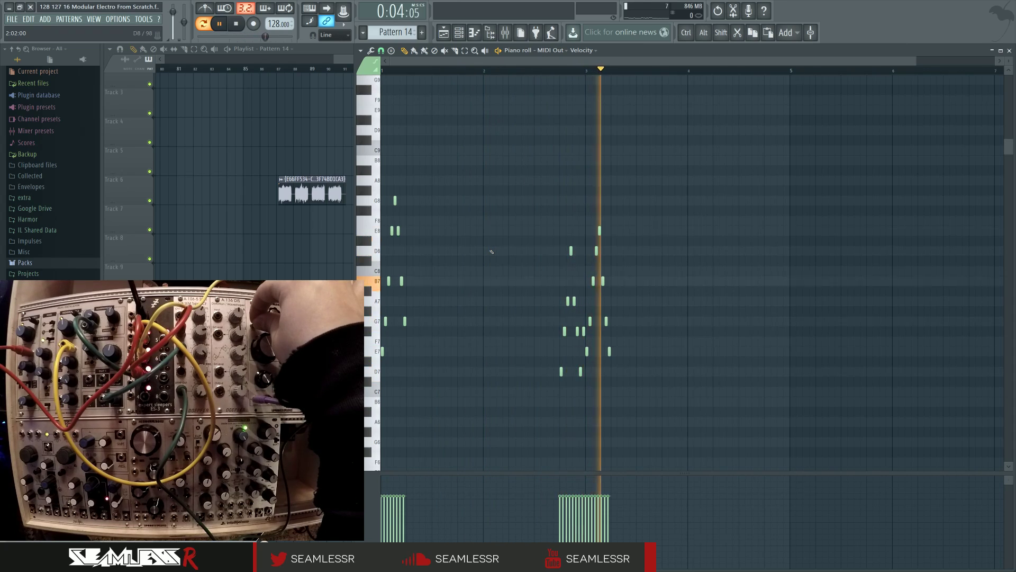
pyautogui.press('space')
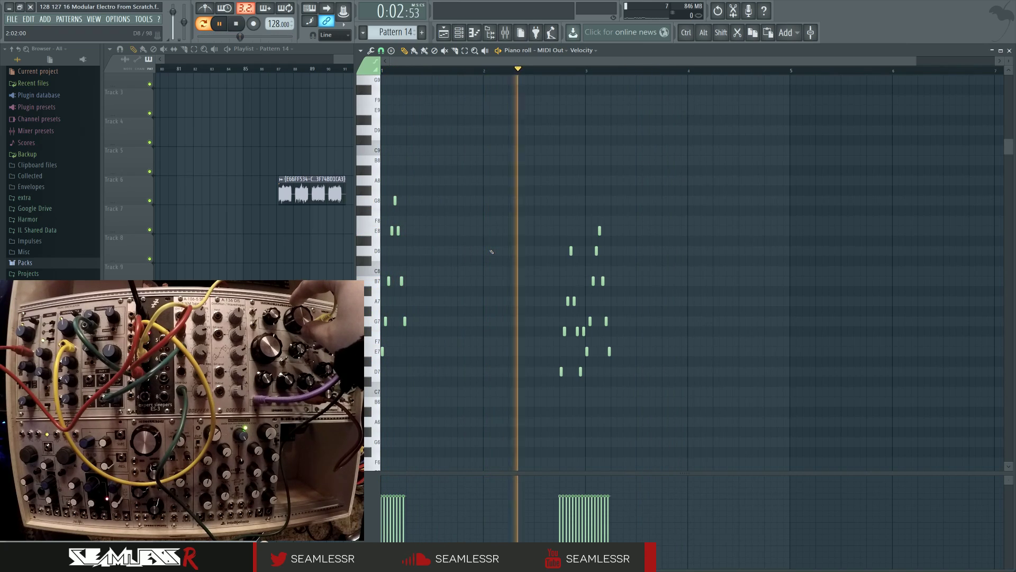
pyautogui.press('space')
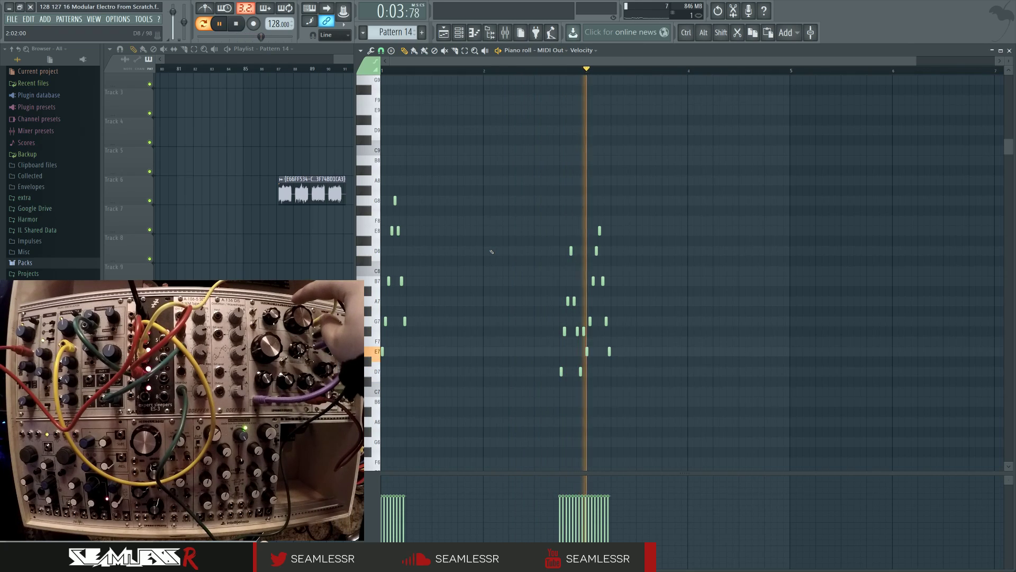
pyautogui.press('space')
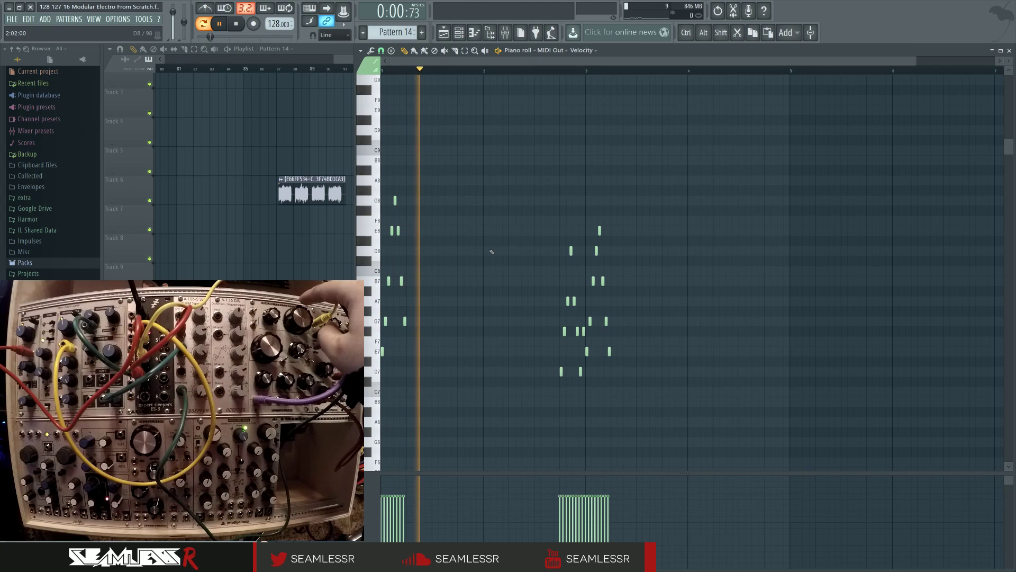
pyautogui.press('space')
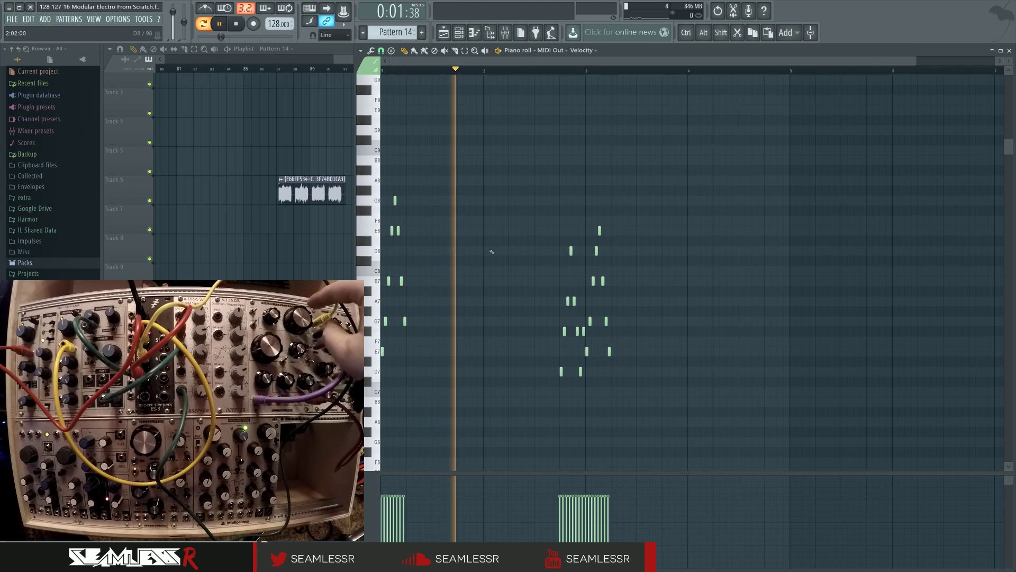
pyautogui.press('space')
pyautogui.press('space')
pyautogui.press('space')
pyautogui.press('space')
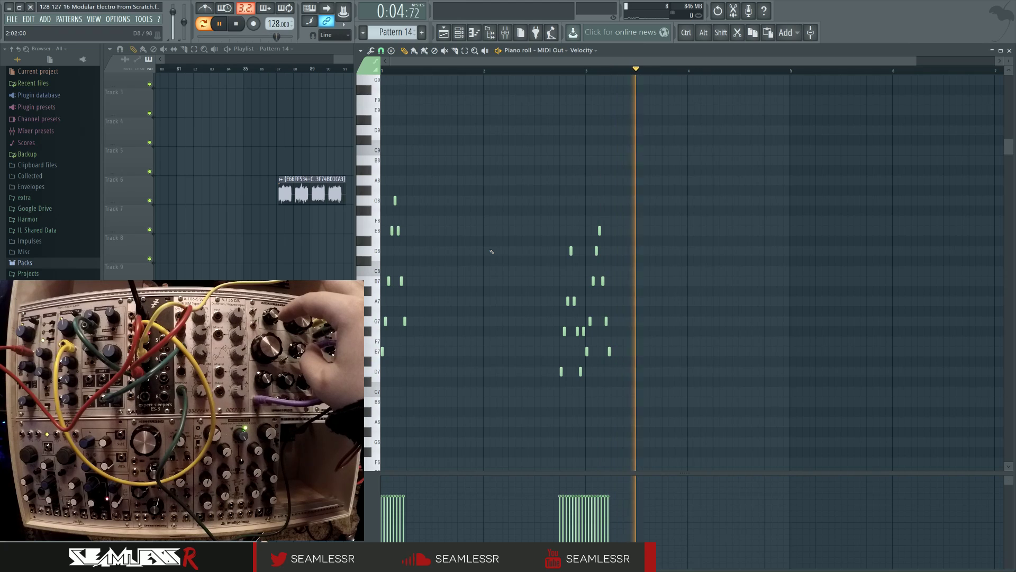
pyautogui.press('space')
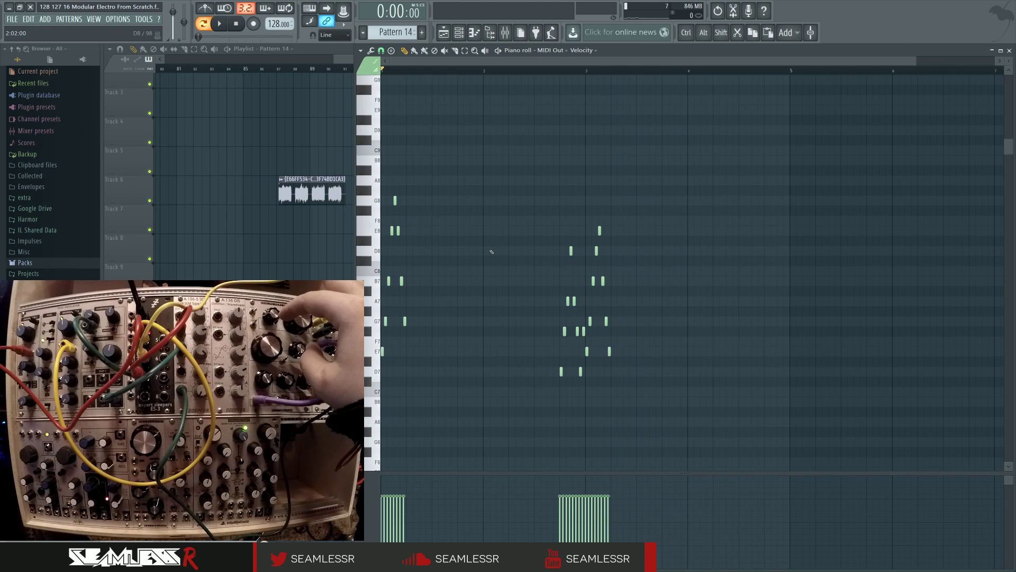
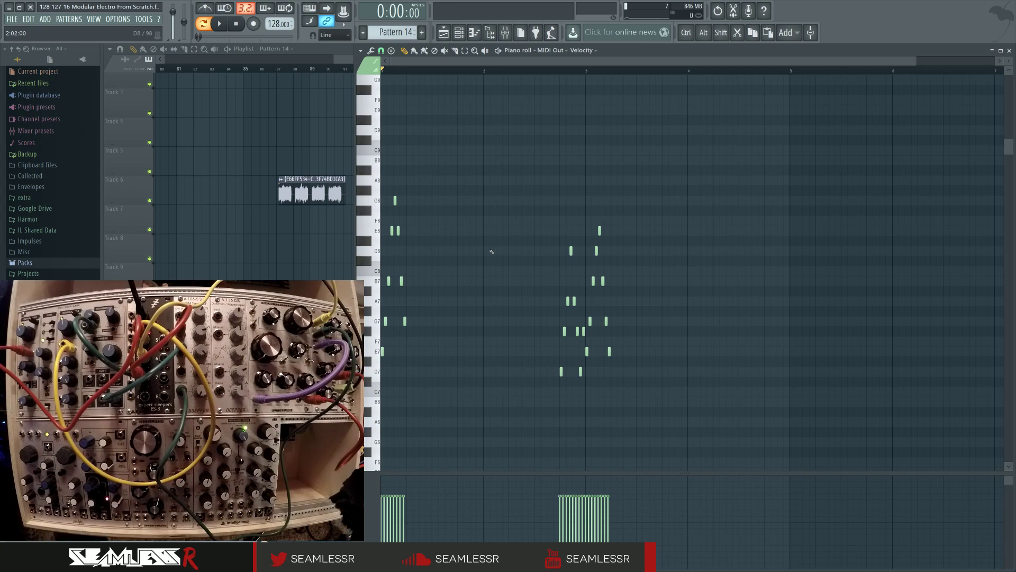
# Play Pattern 14 repeatedly from its start to audition the modular synth sound while tweaking the hardware
pyautogui.press('space')
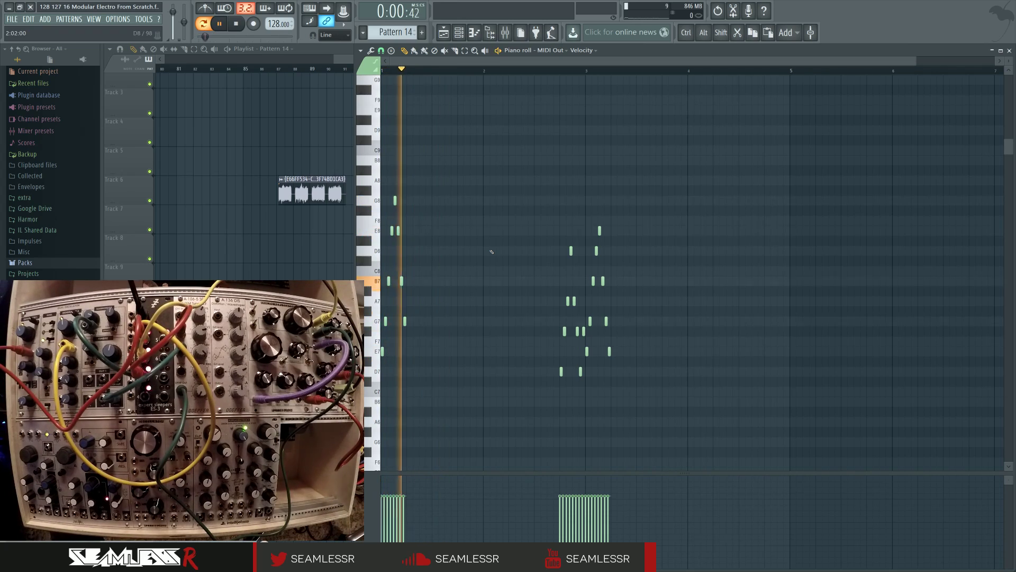
pyautogui.press('space')
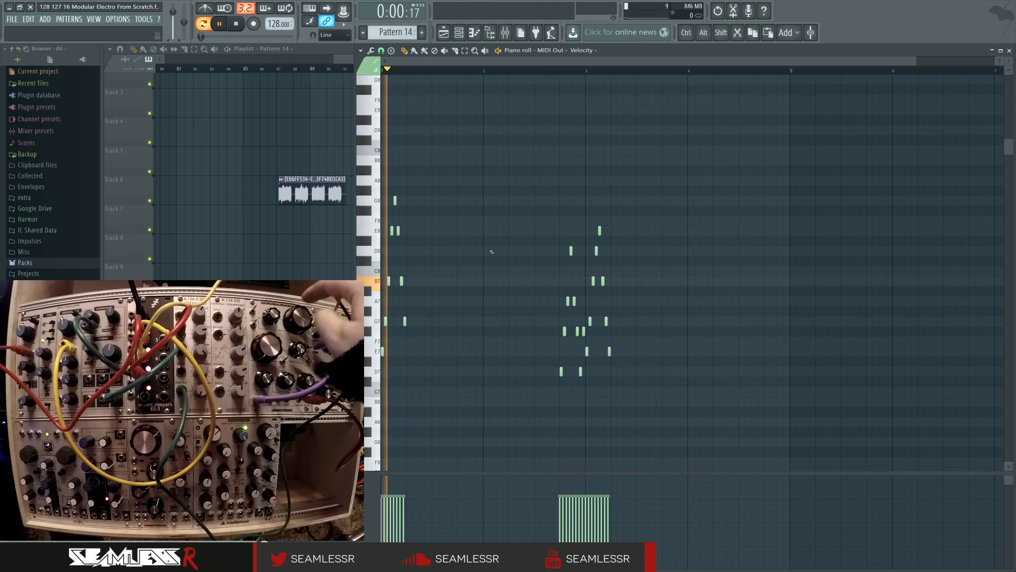
pyautogui.press('space')
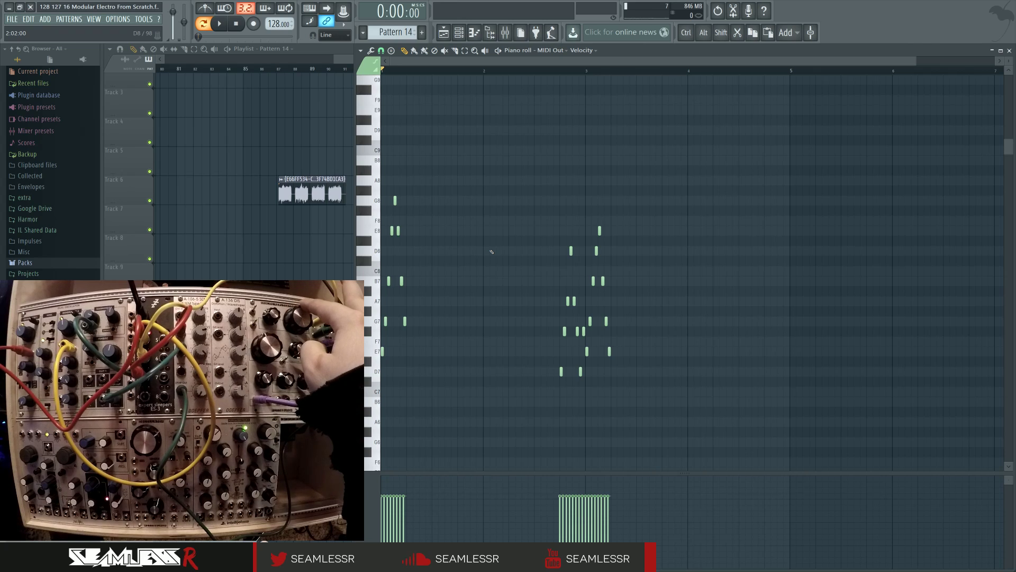
pyautogui.press('space')
pyautogui.press('space')
pyautogui.press('space')
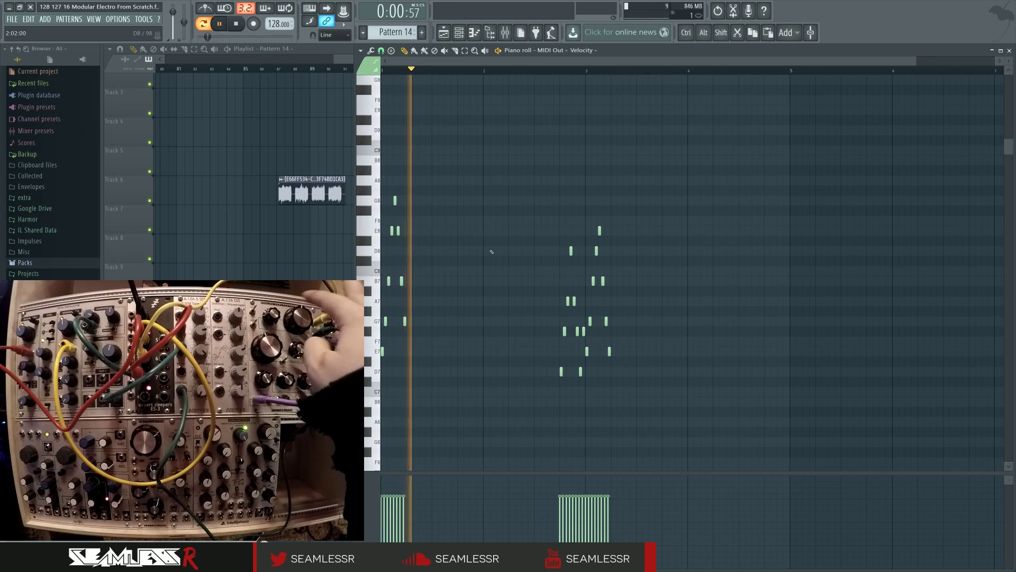
pyautogui.press('space')
pyautogui.press('space')
pyautogui.press('space')
pyautogui.press('space')
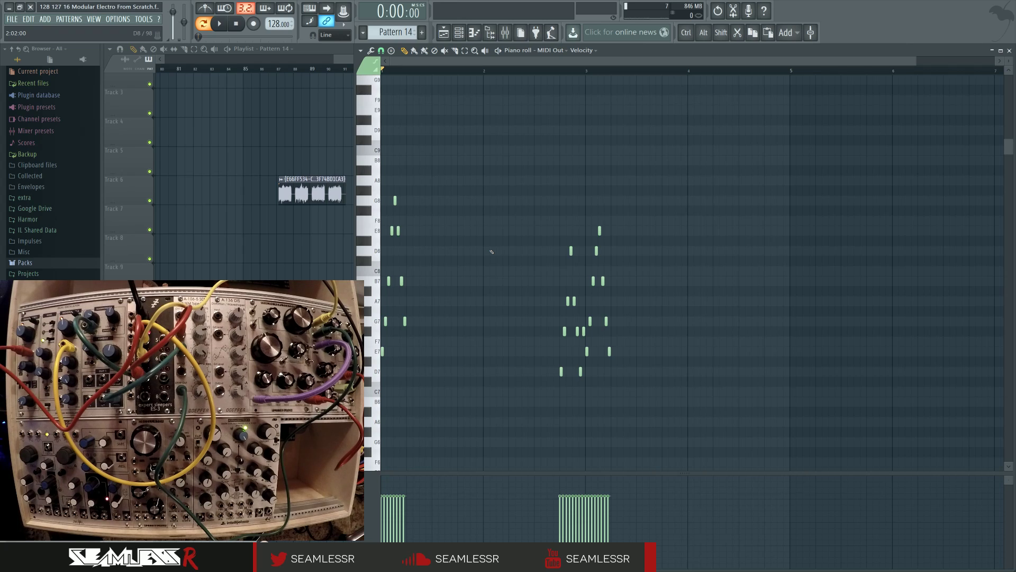
pyautogui.press('space')
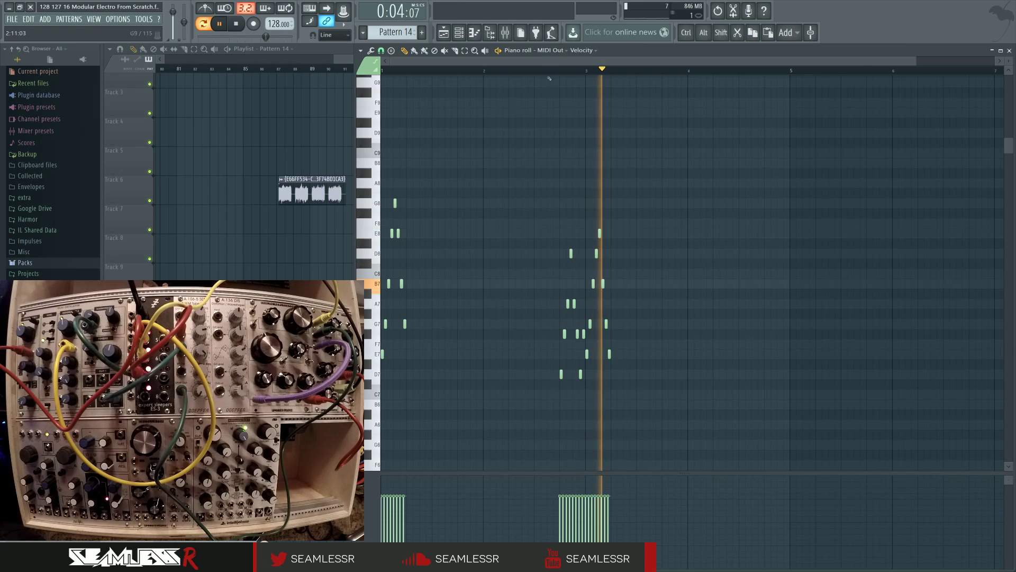
# Stop playback, show the playlist and look through the arrangement section spanning bars 97 to 113
pyautogui.click(445, 33)
pyautogui.press('space')
pyautogui.moveTo(771, 268); pyautogui.dragTo(408, 306)
pyautogui.moveTo(953, 318); pyautogui.dragTo(450, 334)
pyautogui.scroll(-5, 562, 328)
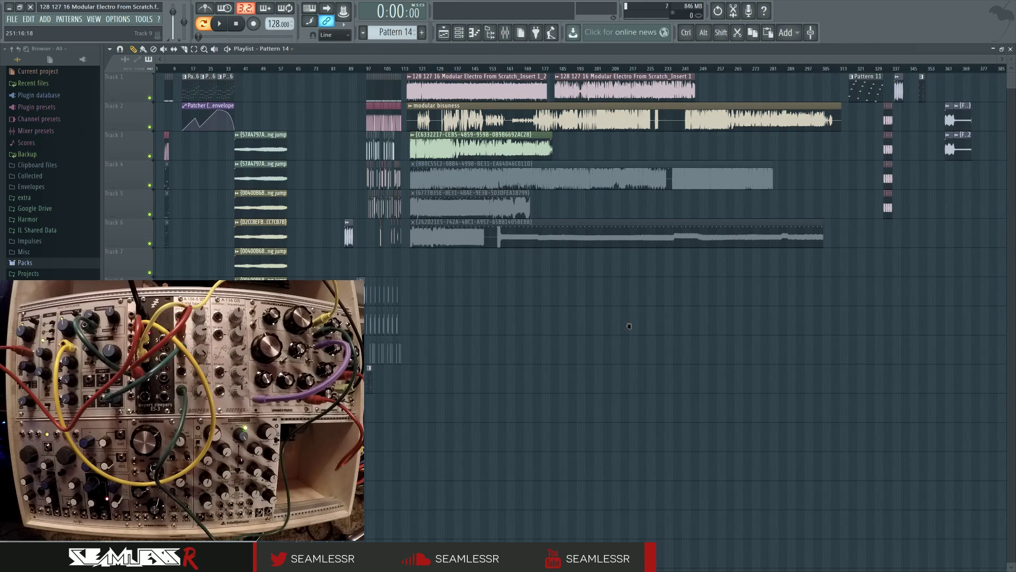
pyautogui.scroll(3, 885, 272)
pyautogui.moveTo(507, 330); pyautogui.dragTo(836, 345)
pyautogui.moveTo(530, 339); pyautogui.dragTo(835, 351)
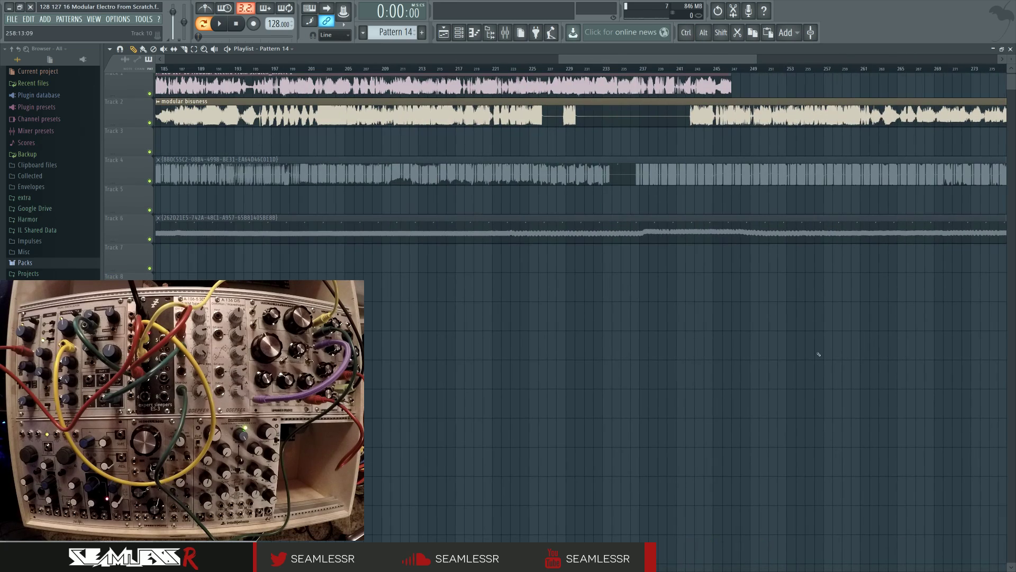
pyautogui.moveTo(466, 350); pyautogui.dragTo(881, 373)
pyautogui.moveTo(423, 360); pyautogui.dragTo(876, 366)
pyautogui.moveTo(370, 389); pyautogui.dragTo(603, 387)
pyautogui.scroll(2, 603, 387)
pyautogui.scroll(2, 603, 387)
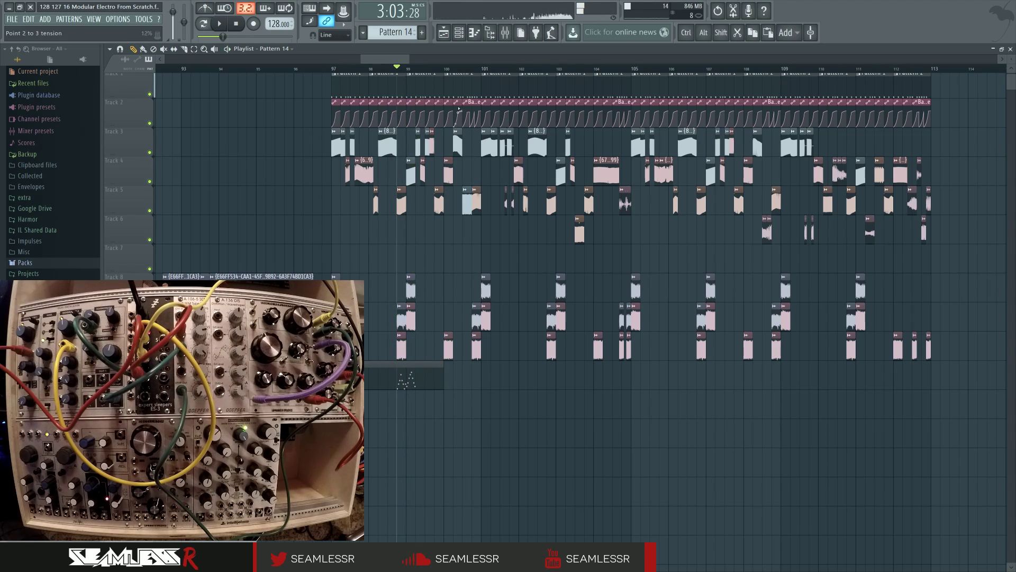
# Audition the song from several points between bars 100 and 112 to find gaps for the synth melody
pyautogui.click(447, 70)
pyautogui.click(447, 70)
pyautogui.click(476, 69)
pyautogui.click(446, 70)
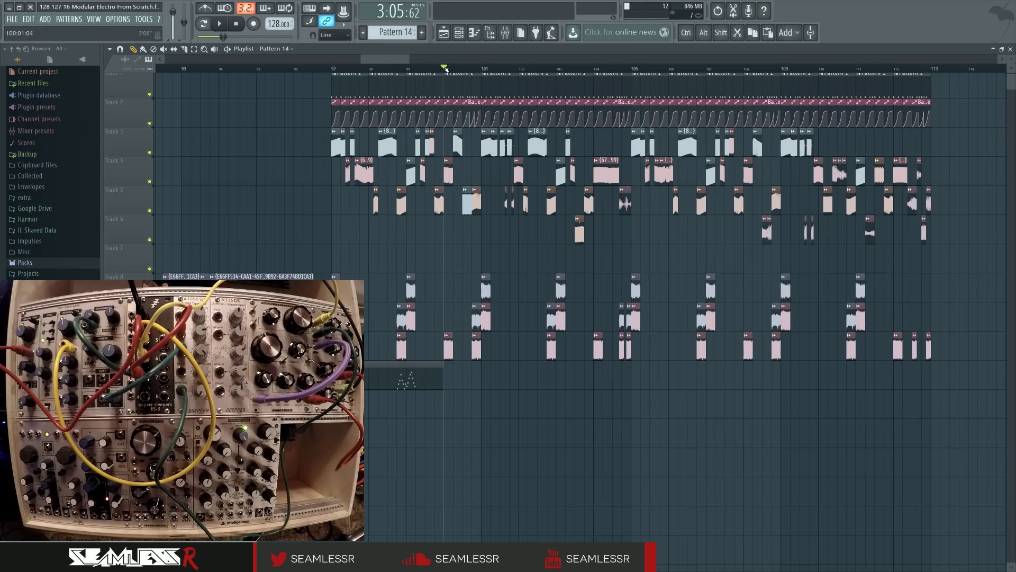
pyautogui.click(473, 70)
pyautogui.click(547, 69)
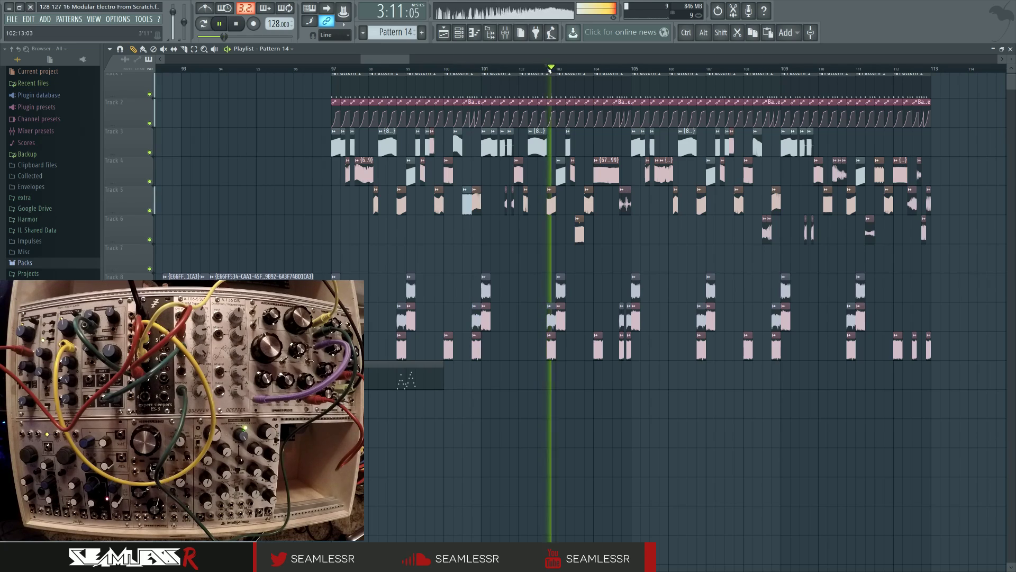
pyautogui.click(597, 70)
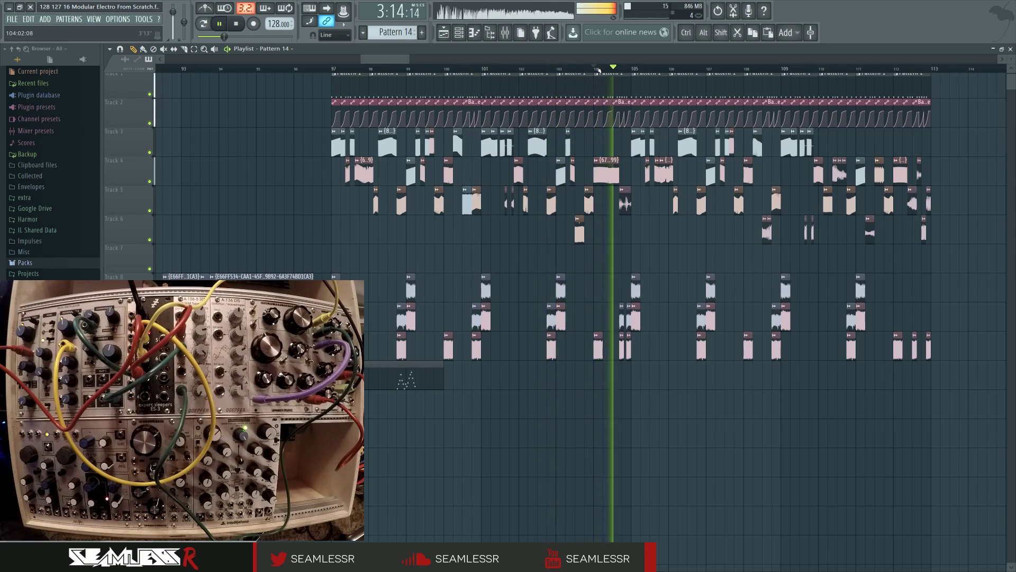
pyautogui.click(693, 70)
pyautogui.click(760, 69)
pyautogui.click(843, 70)
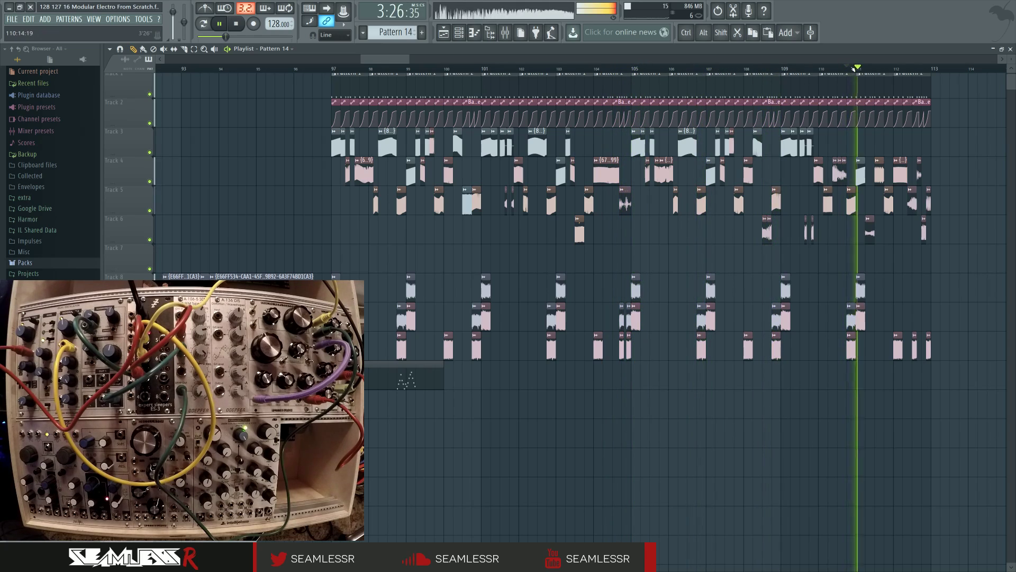
pyautogui.click(892, 69)
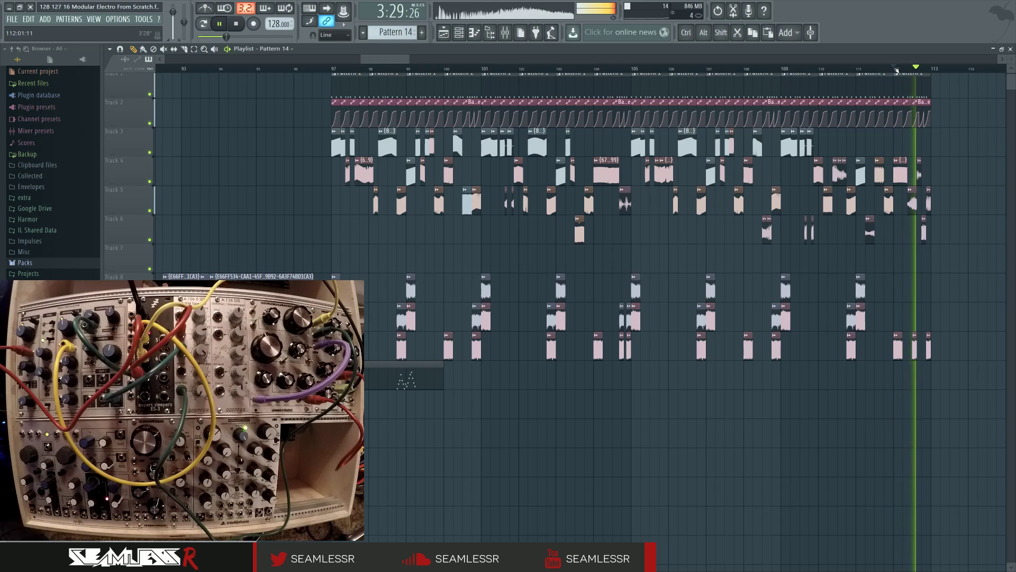
pyautogui.press('space')
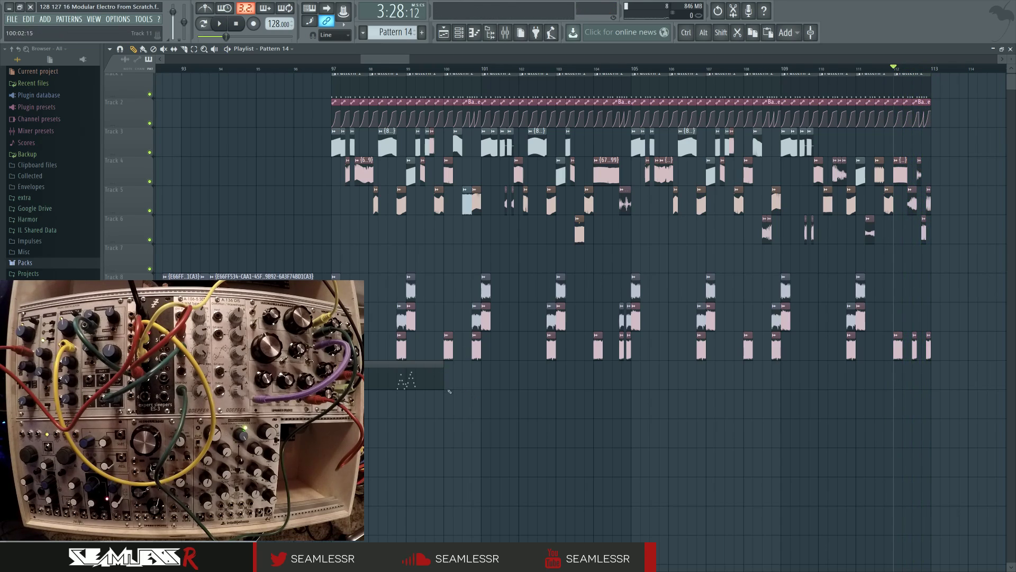
# Extend the Pattern 14 clip at bar 97 to four bars and place copies at bars 101, 105 and 109
pyautogui.moveTo(445, 383); pyautogui.dragTo(479, 384)
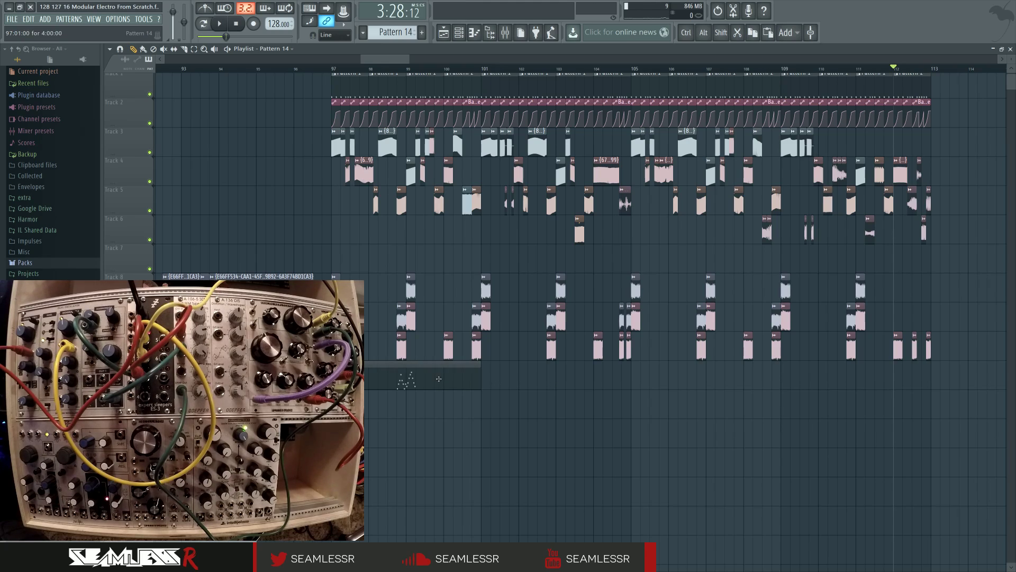
pyautogui.click(487, 376)
pyautogui.click(638, 376)
pyautogui.click(807, 374)
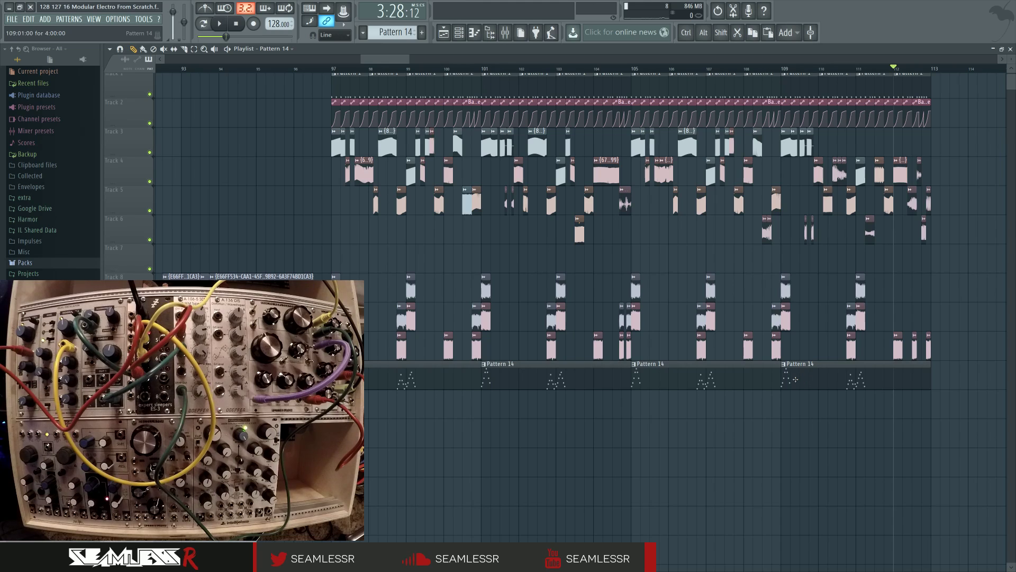
# In Pattern 14's piano roll, add a rising run of short notes G7, B7, D8, E8 and G8 from bar 4 and audition it
pyautogui.doubleClick(436, 380)
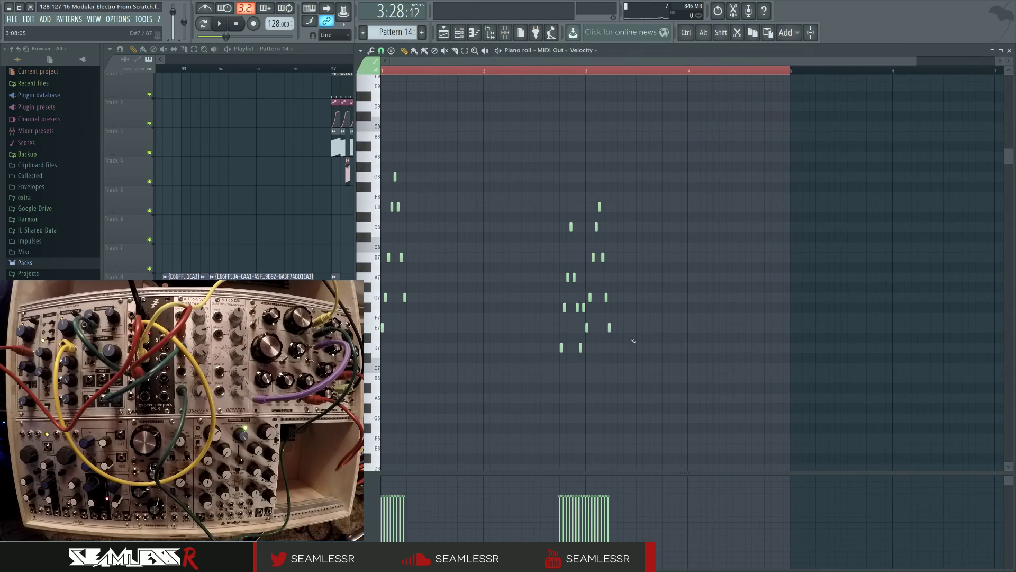
pyautogui.keyDown('ctrl'); pyautogui.scroll(3, 775, 338); pyautogui.keyUp('ctrl')
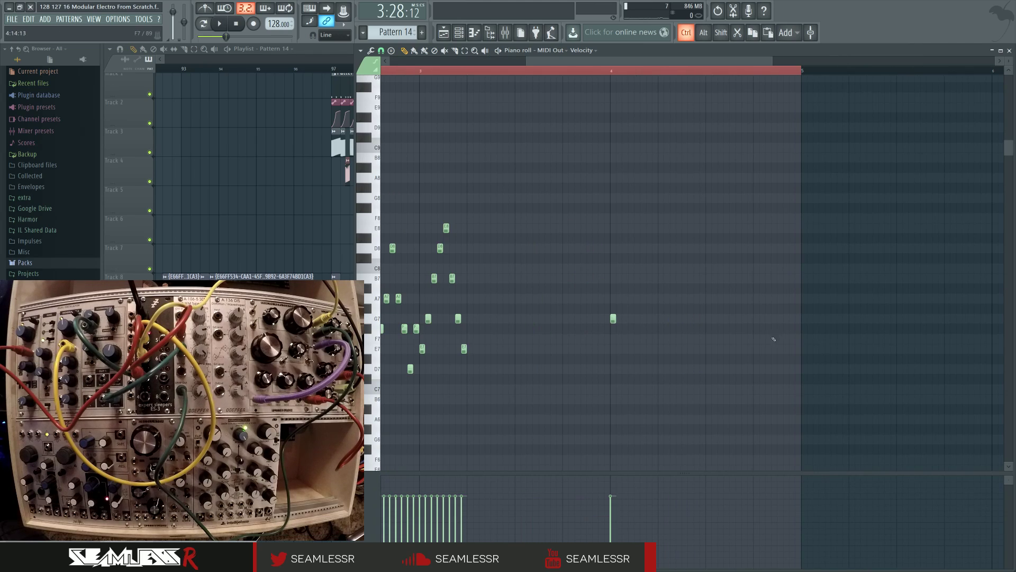
pyautogui.click(623, 248)
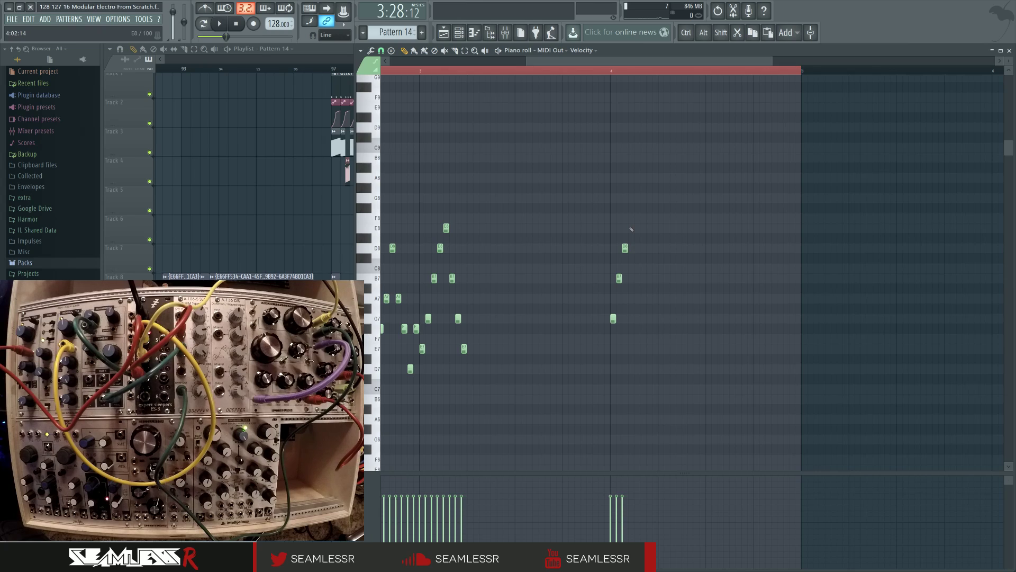
pyautogui.press('space')
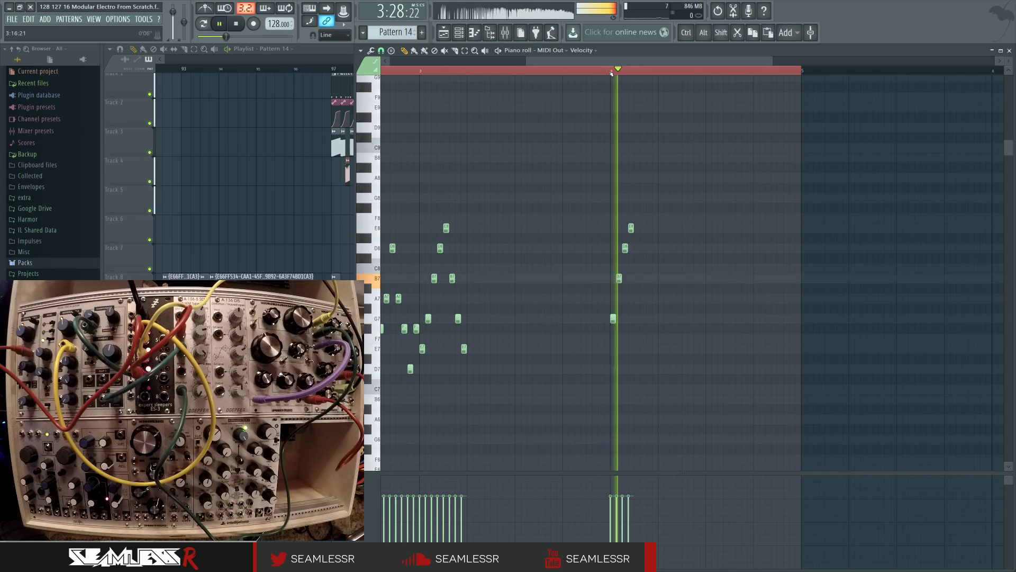
pyautogui.press('space')
pyautogui.press('space')
pyautogui.click(637, 198)
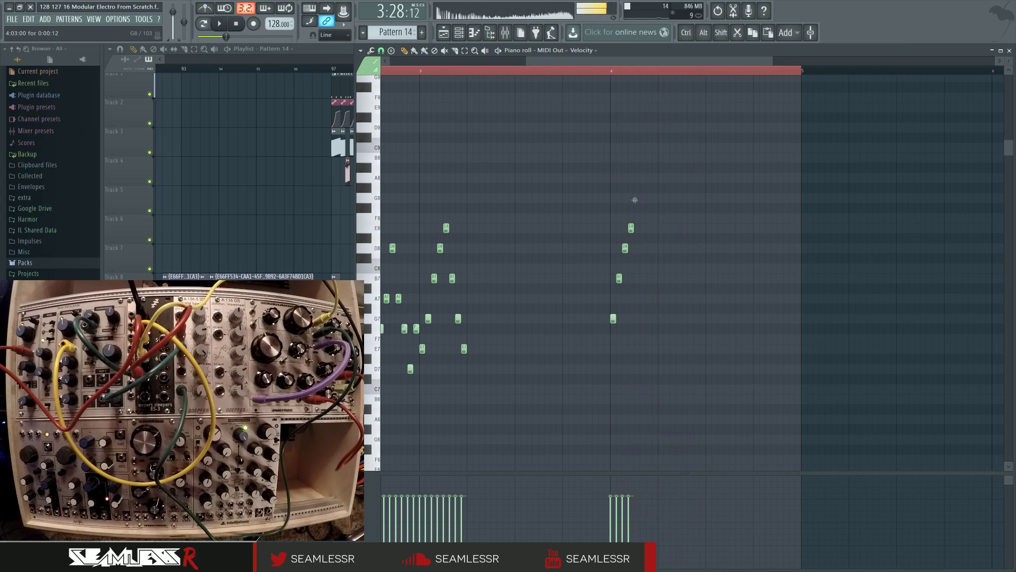
pyautogui.press('space')
pyautogui.press('space')
# Add notes D7, A7, D8, F#8, D8, A7, F#7 and D7, evenly spaced across the second half of bar 4, and play them back
pyautogui.moveTo(749, 334); pyautogui.dragTo(786, 332)
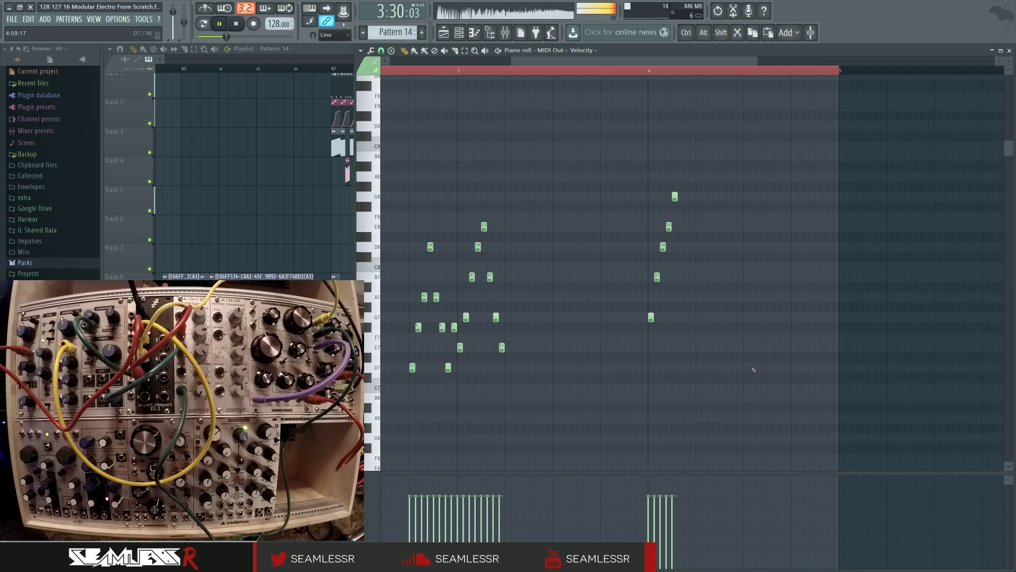
pyautogui.press('space')
pyautogui.click(757, 318)
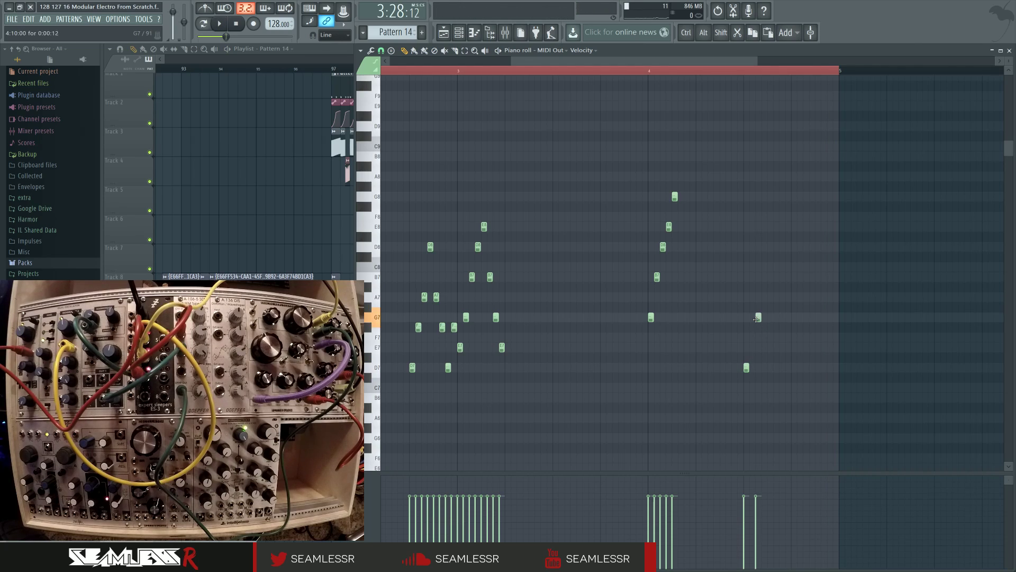
pyautogui.click(758, 297)
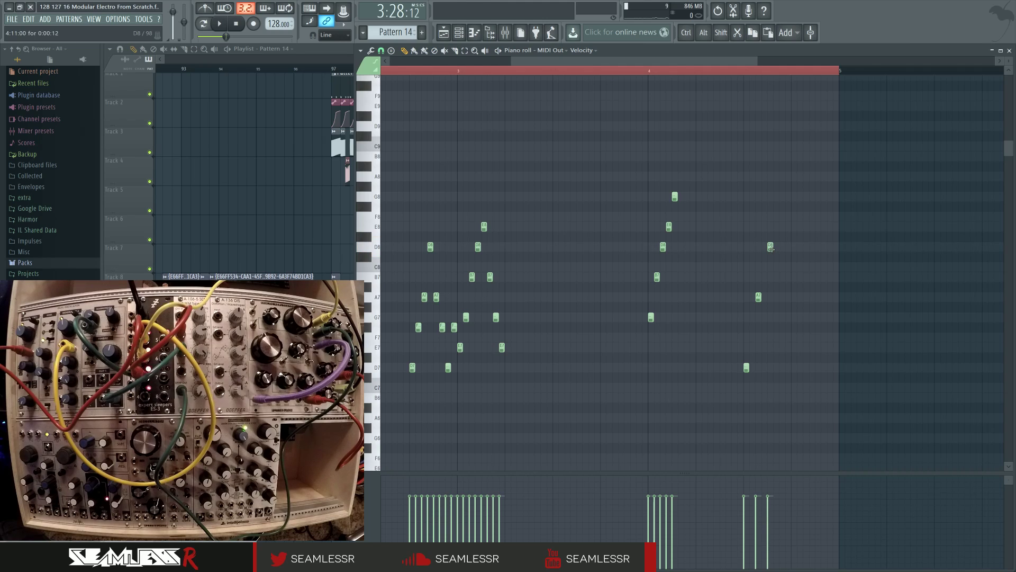
pyautogui.click(782, 217)
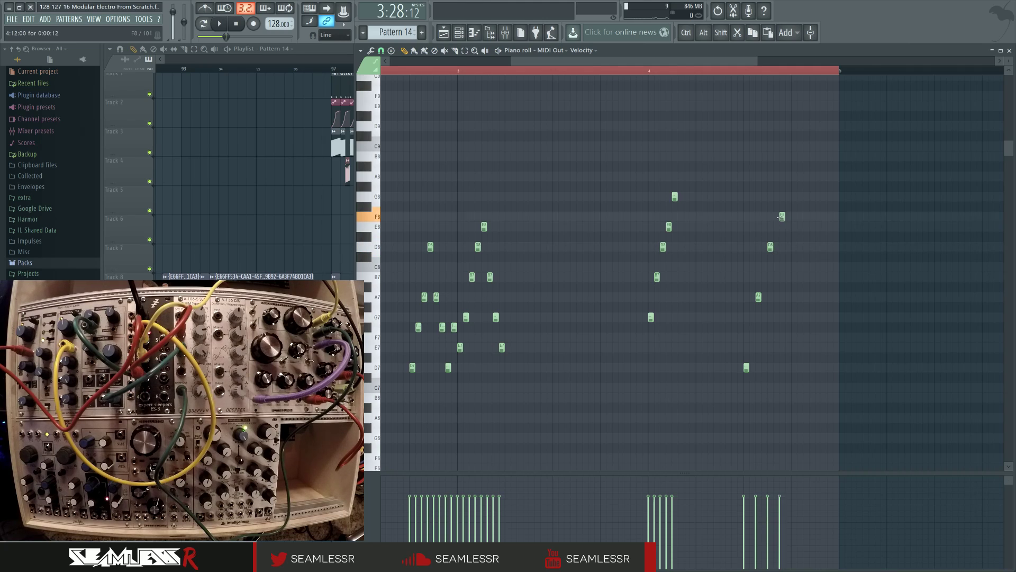
pyautogui.click(795, 246)
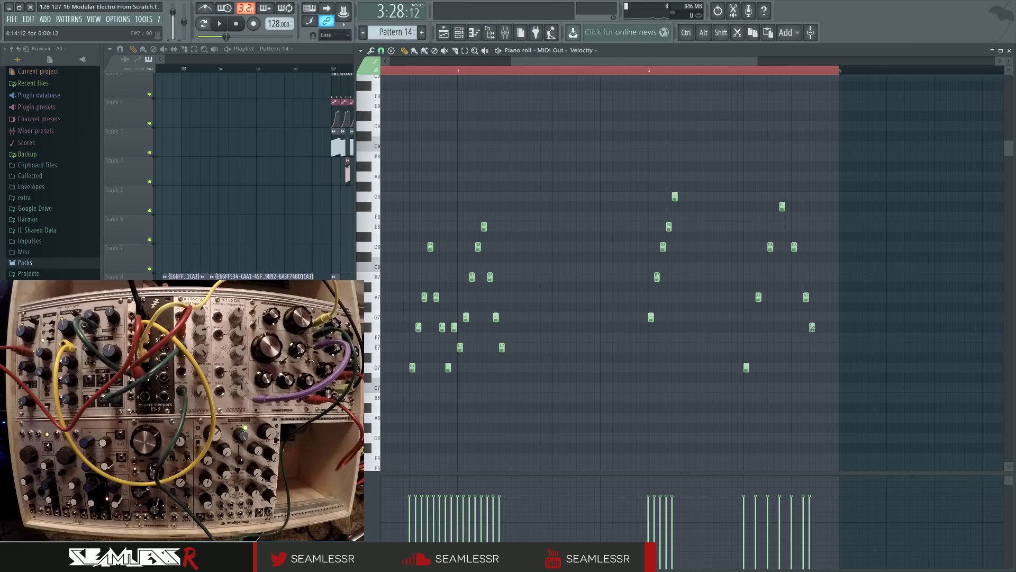
pyautogui.moveTo(813, 328); pyautogui.dragTo(818, 328)
pyautogui.click(830, 368)
pyautogui.press('space')
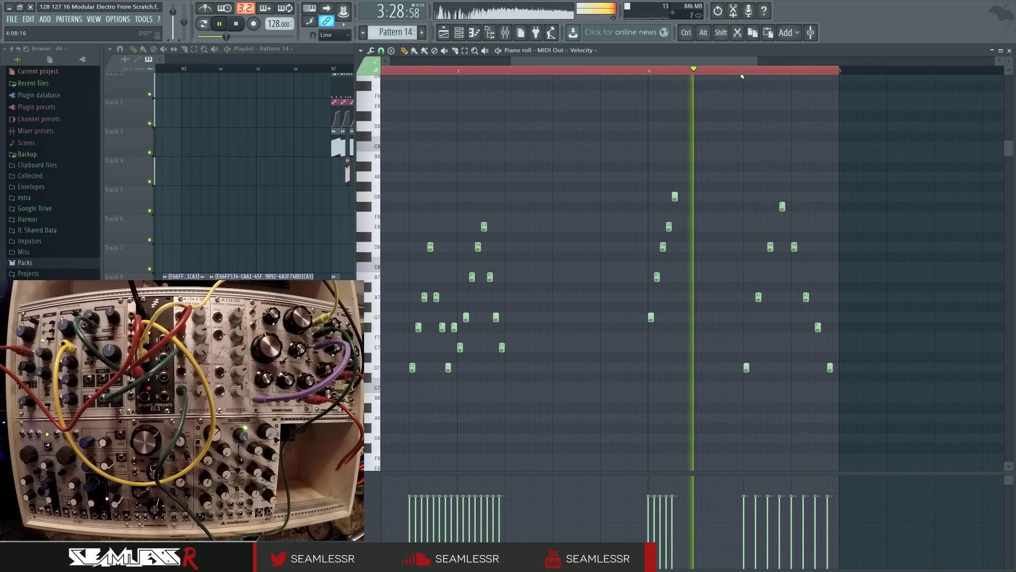
# Lengthen the eight notes in the second half of bar 4 to one full step each and listen to them
pyautogui.scroll(2, 851, 324)
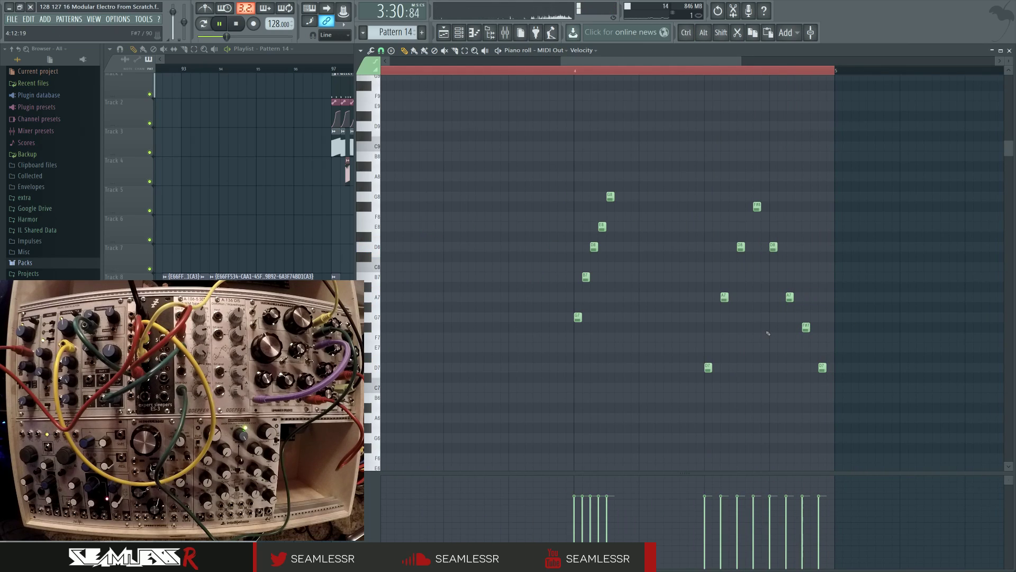
pyautogui.moveTo(697, 171); pyautogui.dragTo(851, 402)
pyautogui.moveTo(826, 367); pyautogui.dragTo(835, 371)
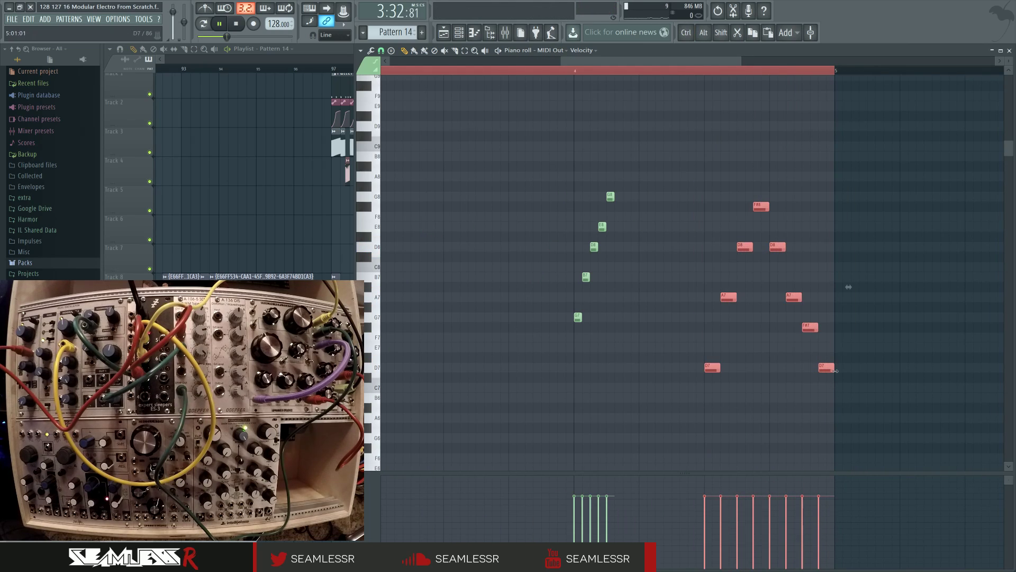
pyautogui.press('space')
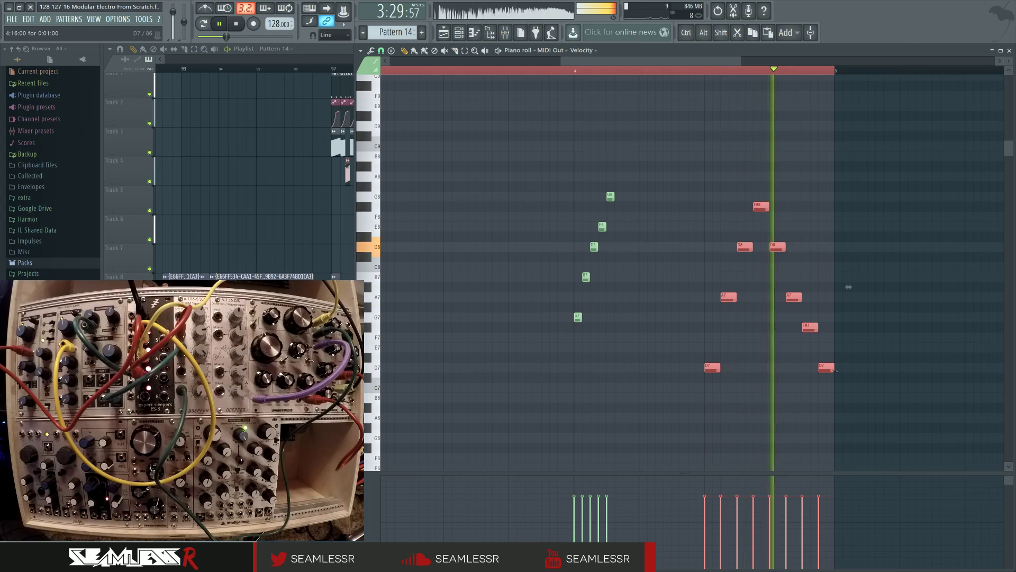
pyautogui.keyDown('ctrl'); pyautogui.click(651, 295); pyautogui.keyUp('ctrl')
pyautogui.scroll(-5, 584, 280)
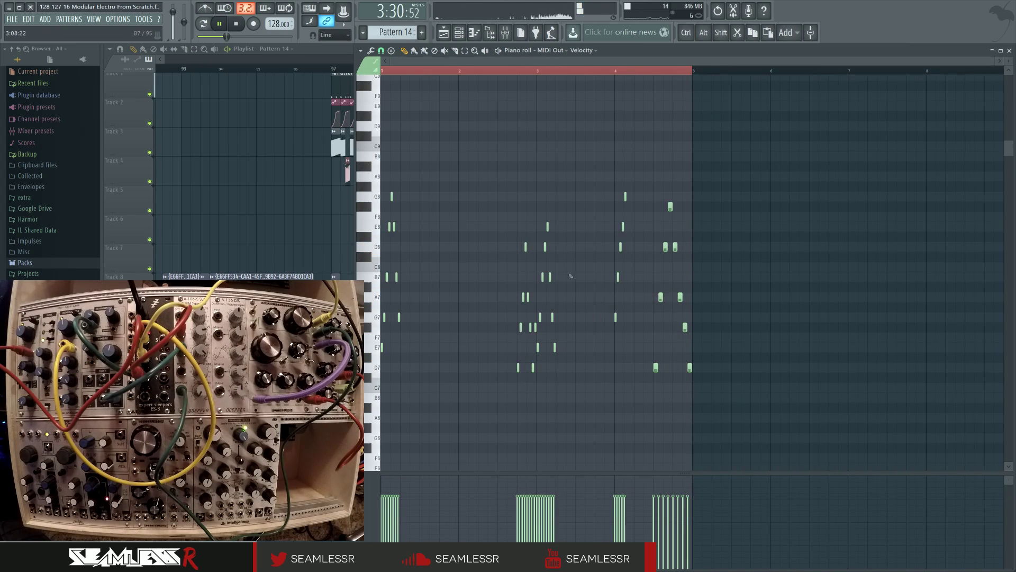
# Loop bars 383 to 387 around the standalone Pattern 14 clip in the playlist, play it back and open its piano roll
pyautogui.click(444, 33)
pyautogui.scroll(-5, 424, 296)
pyautogui.press('space')
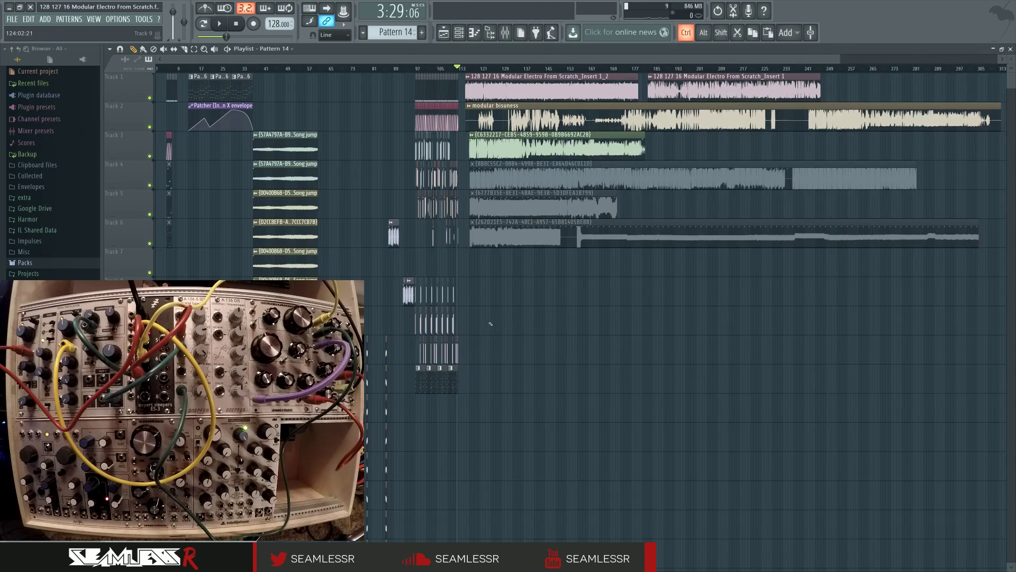
pyautogui.scroll(-5, 802, 300)
pyautogui.scroll(6, 655, 94)
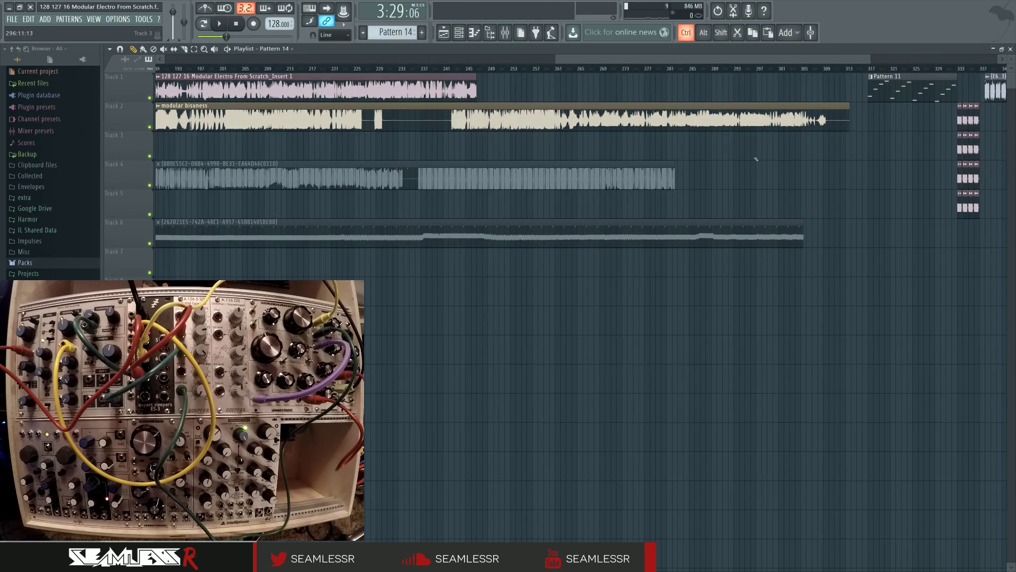
pyautogui.scroll(2, 661, 190)
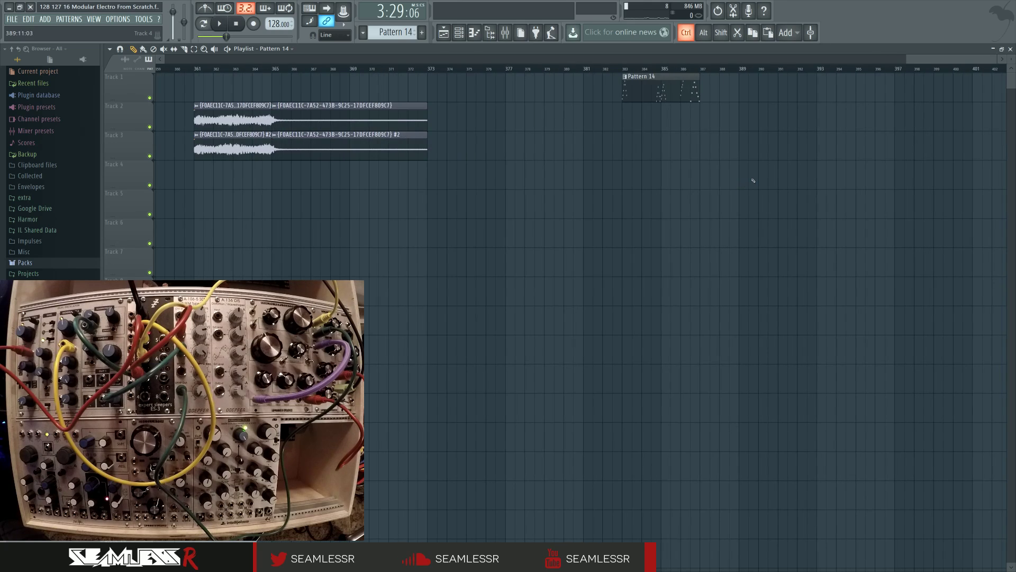
pyautogui.moveTo(571, 69); pyautogui.dragTo(682, 69)
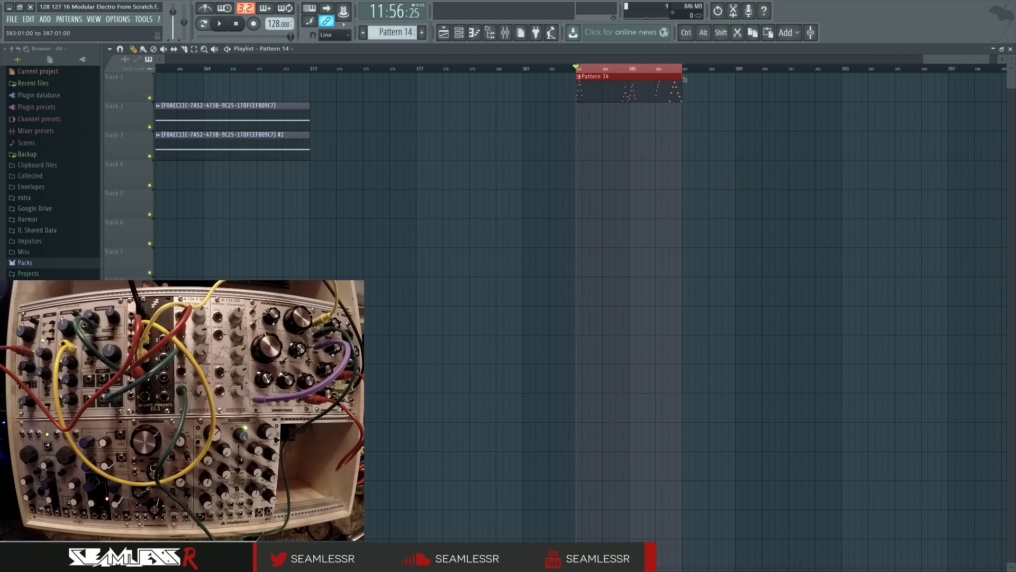
pyautogui.press('space')
pyautogui.click(505, 33)
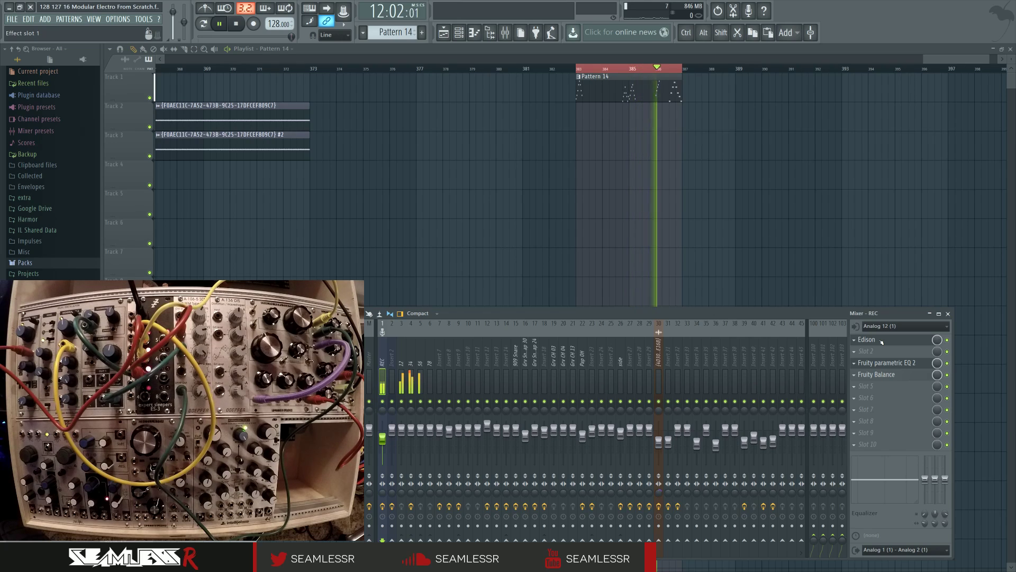
pyautogui.press('F9')
pyautogui.doubleClick(657, 91)
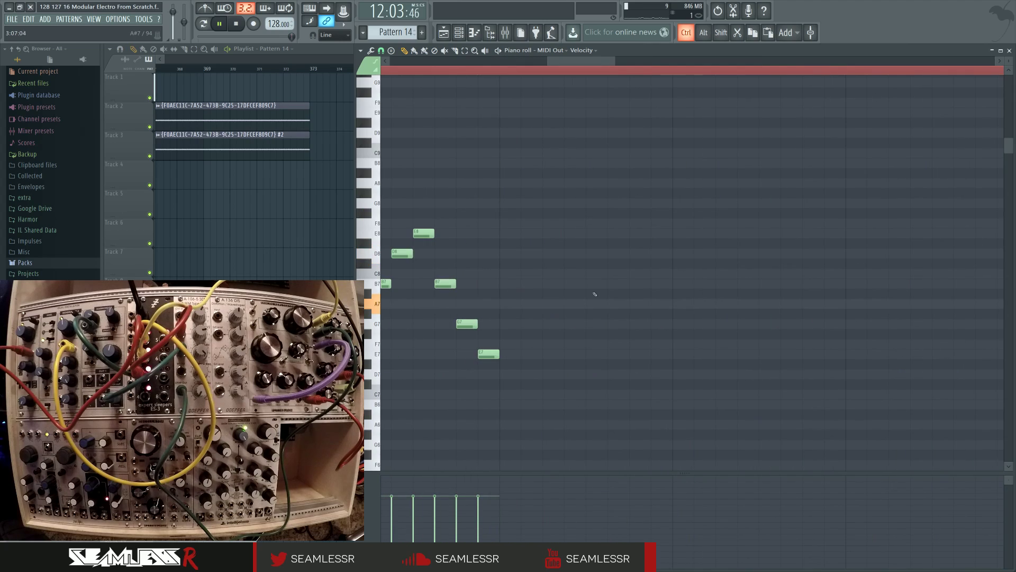
pyautogui.press('space')
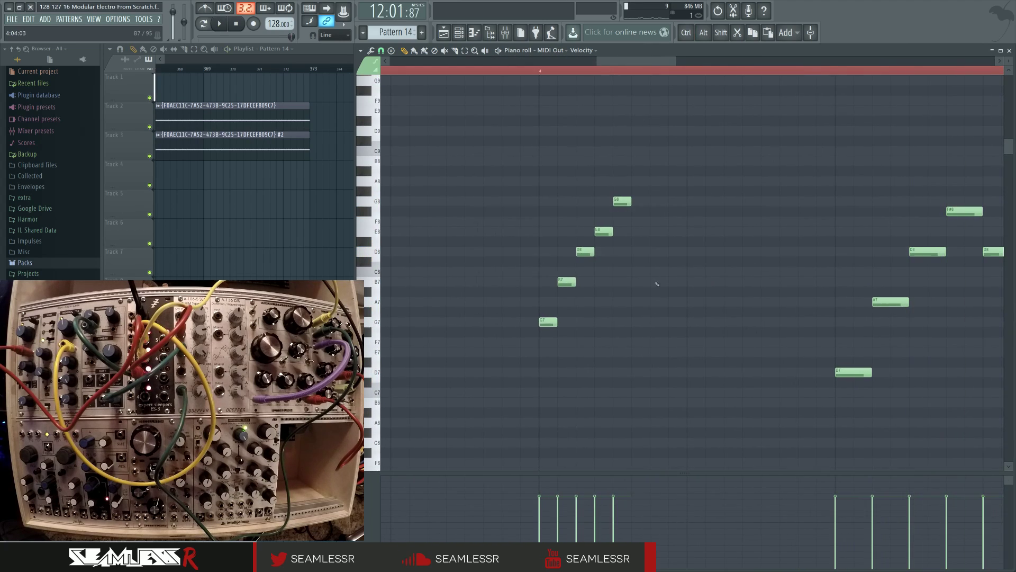
# Try compressing the five-note rising run at the start of bar 4 to a fraction of its length, and undo it
pyautogui.moveTo(524, 191); pyautogui.dragTo(645, 331)
pyautogui.moveTo(646, 261); pyautogui.dragTo(587, 262)
pyautogui.keyDown('ctrl'); pyautogui.click(615, 297); pyautogui.keyUp('ctrl')
pyautogui.press('space')
pyautogui.press('space')
pyautogui.press('space')
pyautogui.press('space')
pyautogui.moveTo(515, 198); pyautogui.dragTo(596, 358)
pyautogui.hotkey('ctrl', 'z')
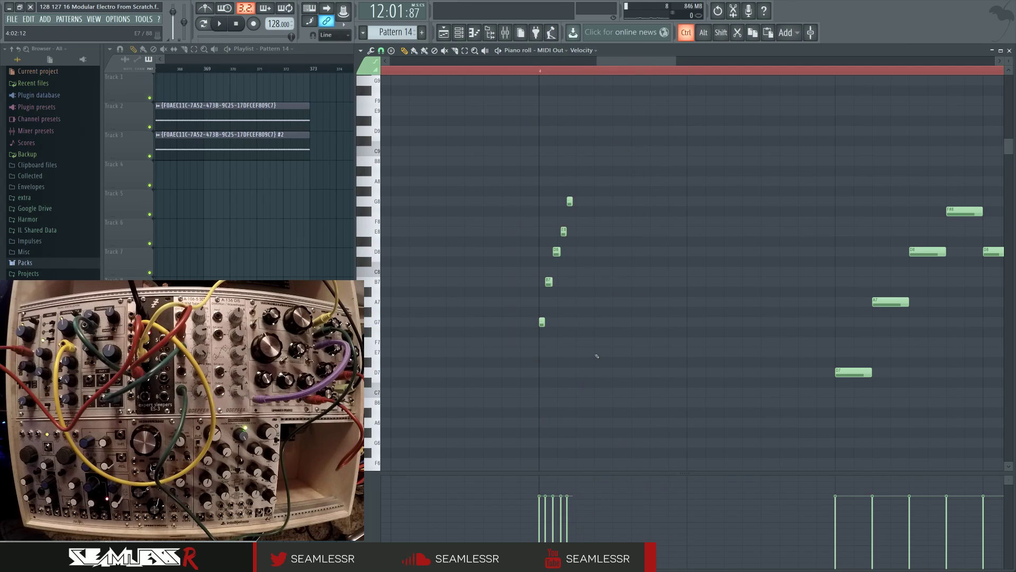
pyautogui.hotkey('ctrl', 'alt', 'z')
pyautogui.hotkey('ctrl', 'alt', 'z')
pyautogui.hotkey('ctrl', 'alt', 'z')
pyautogui.click(622, 340)
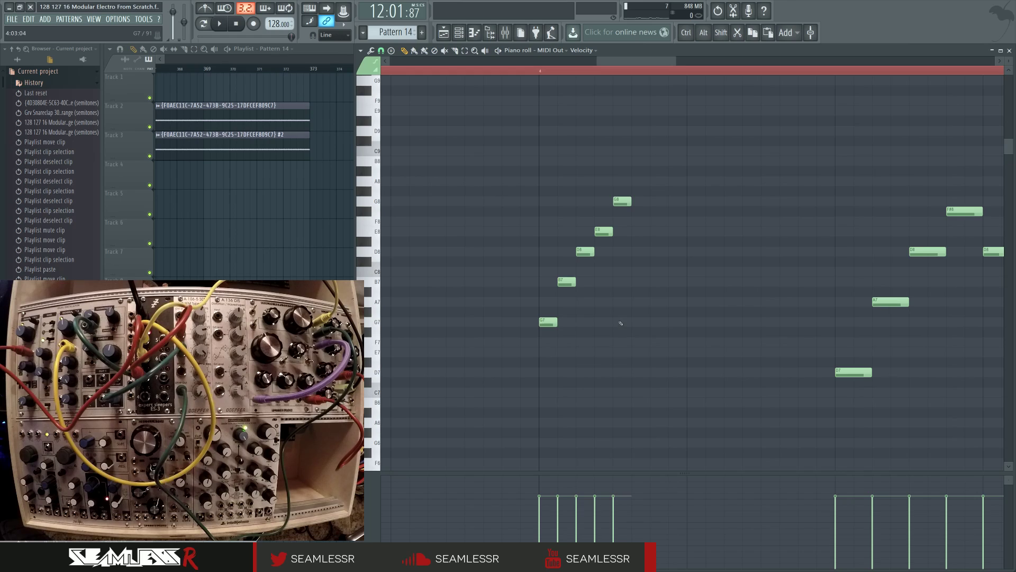
# Scale the five-note rising run at the start of bar 4 to 50% of its length
pyautogui.moveTo(512, 212); pyautogui.dragTo(611, 347)
pyautogui.moveTo(533, 191); pyautogui.dragTo(674, 373)
pyautogui.moveTo(646, 262); pyautogui.dragTo(600, 262)
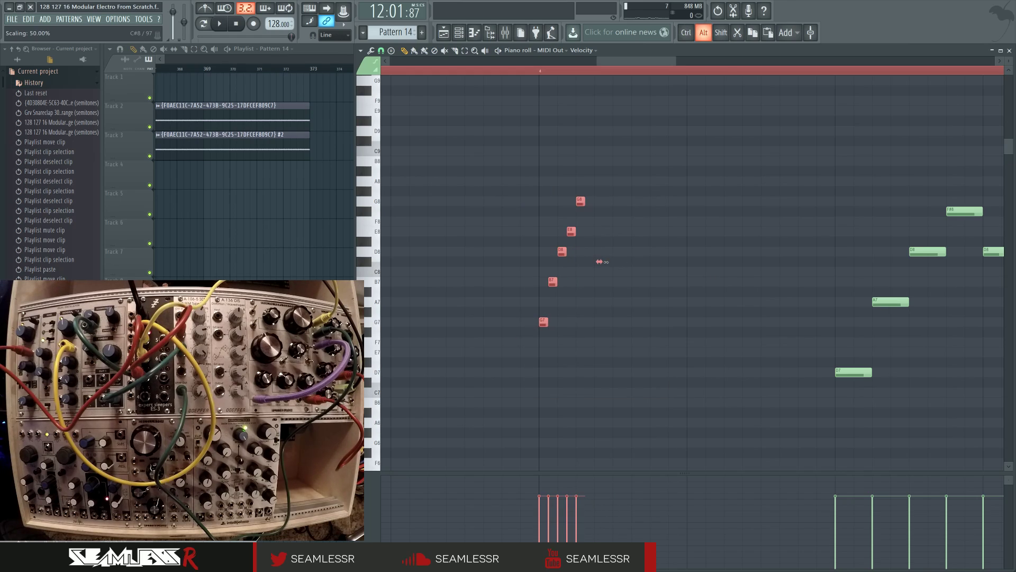
pyautogui.click(604, 316)
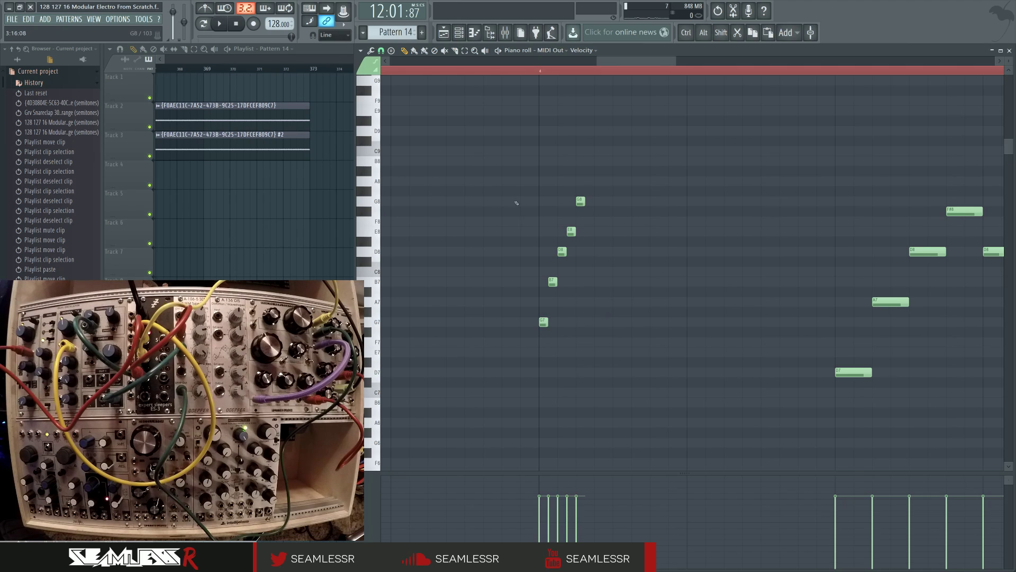
# Duplicate the five-note rising run directly after itself in bar 4 and play the pattern
pyautogui.moveTo(512, 186); pyautogui.dragTo(603, 338)
pyautogui.click(590, 72)
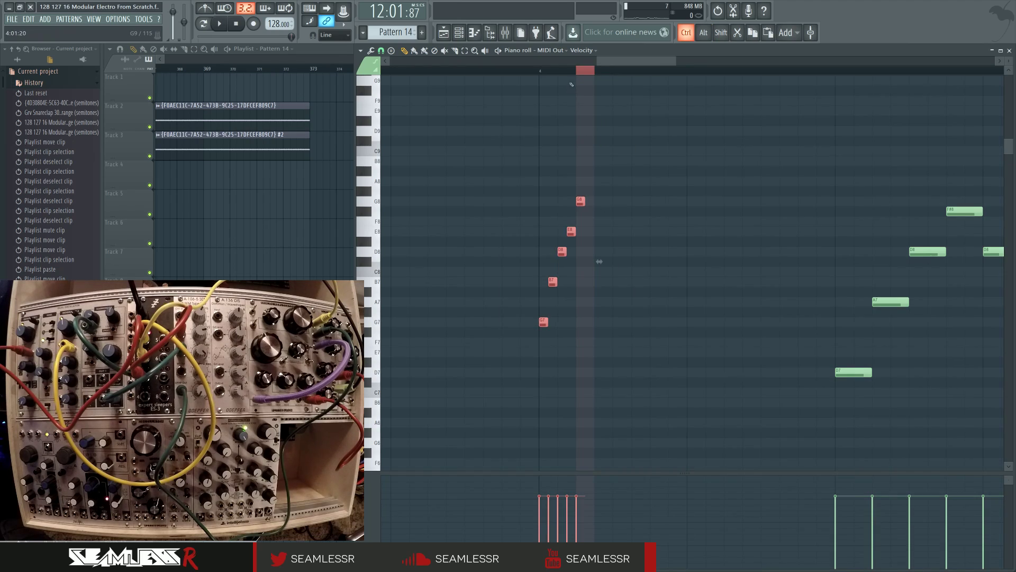
pyautogui.keyDown('ctrl'); pyautogui.click(570, 88); pyautogui.keyUp('ctrl')
pyautogui.moveTo(519, 121); pyautogui.dragTo(683, 389)
pyautogui.hotkey('ctrl', 'b')
pyautogui.press('space')
pyautogui.click(681, 358)
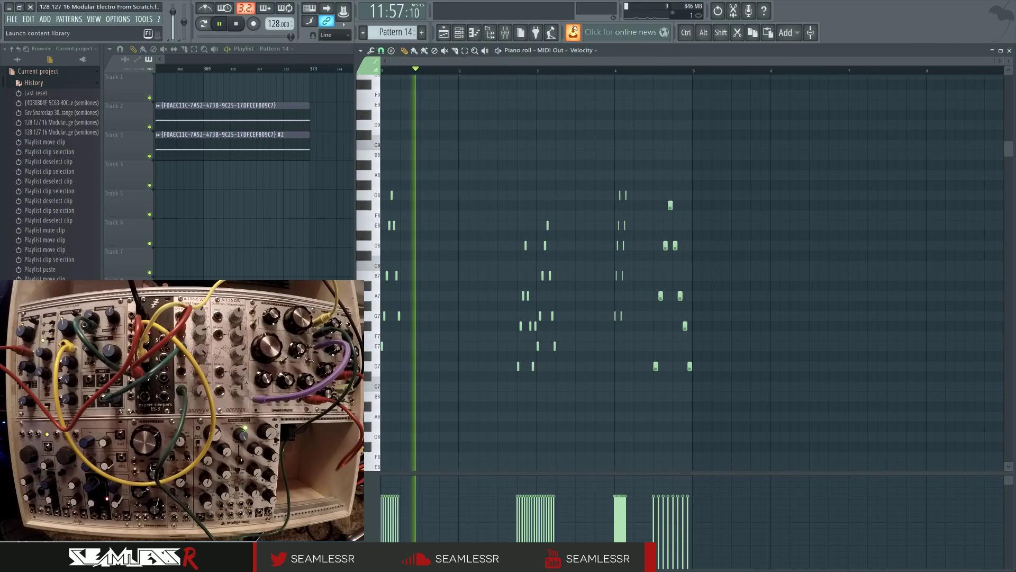
# Extend the Pattern 14 clip at bar 383 in the playlist to eight bars and clear the time selection
pyautogui.click(444, 33)
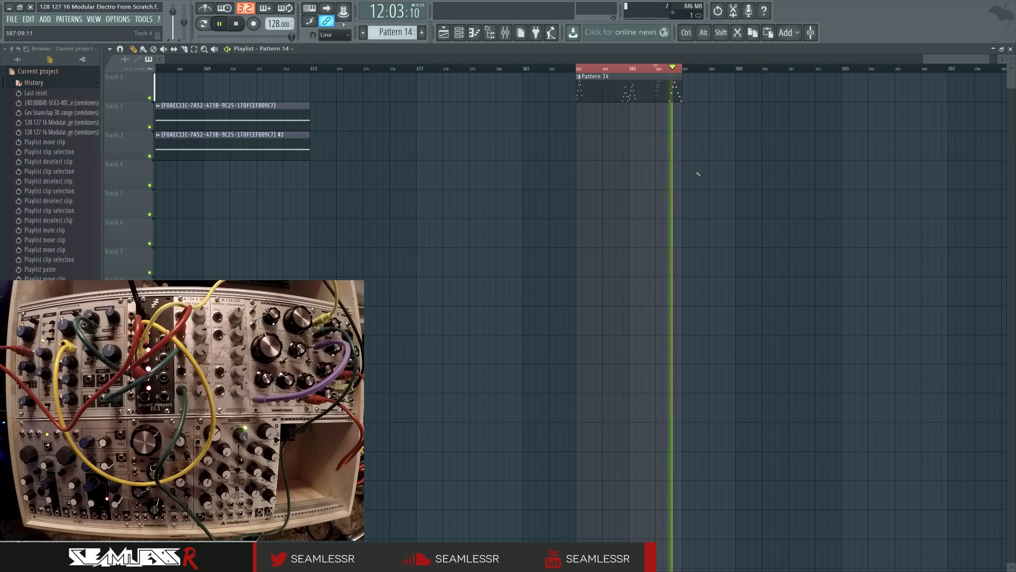
pyautogui.moveTo(735, 181); pyautogui.dragTo(543, 244)
pyautogui.press('space')
pyautogui.moveTo(495, 93); pyautogui.dragTo(602, 91)
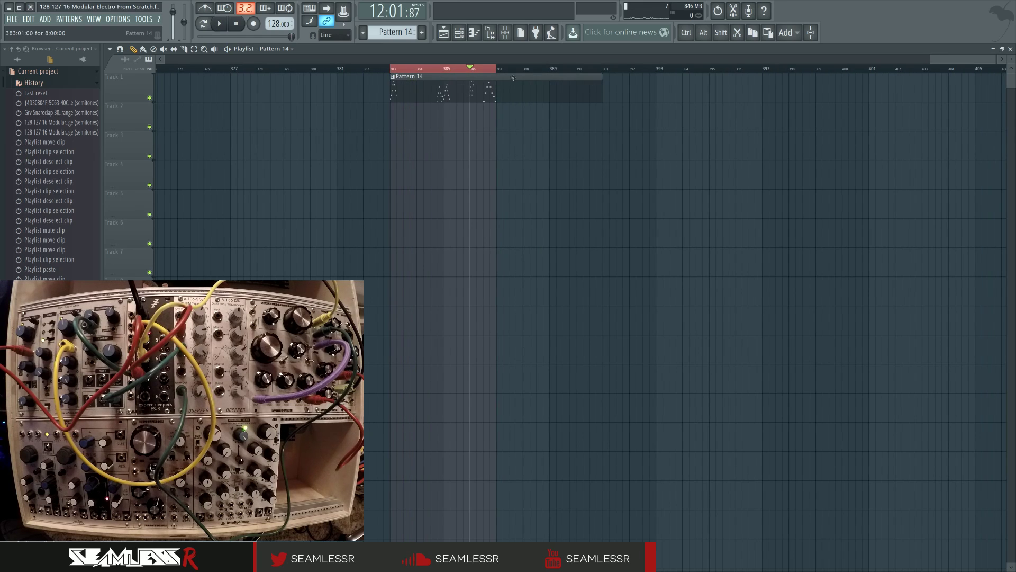
pyautogui.keyDown('ctrl'); pyautogui.click(490, 71); pyautogui.keyUp('ctrl')
# Duplicate all notes of bars 1 to 4 in Pattern 14 into bars 5 to 8
pyautogui.doubleClick(466, 88)
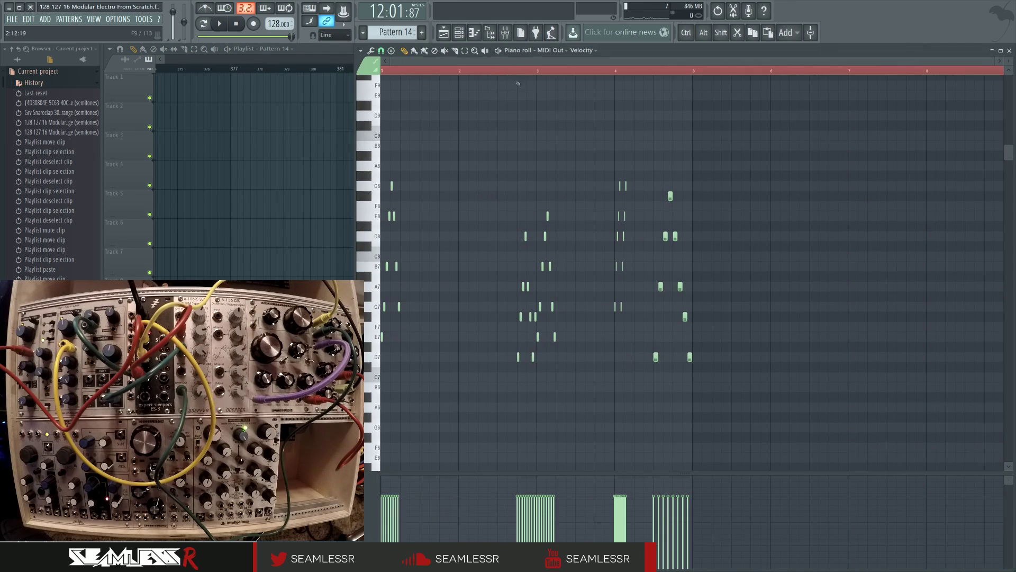
pyautogui.keyDown('ctrl'); pyautogui.moveTo(766, 403); pyautogui.dragTo(386, 162); pyautogui.keyUp('ctrl')
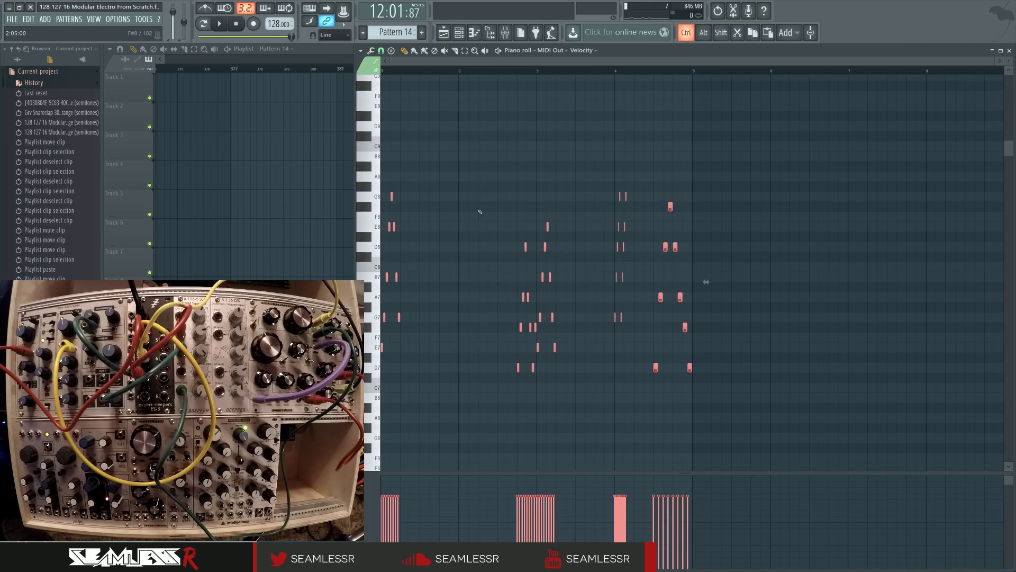
pyautogui.hotkey('shift', 'Right')
pyautogui.moveTo(387, 347); pyautogui.dragTo(585, 351)
pyautogui.hotkey('ctrl', 'd')
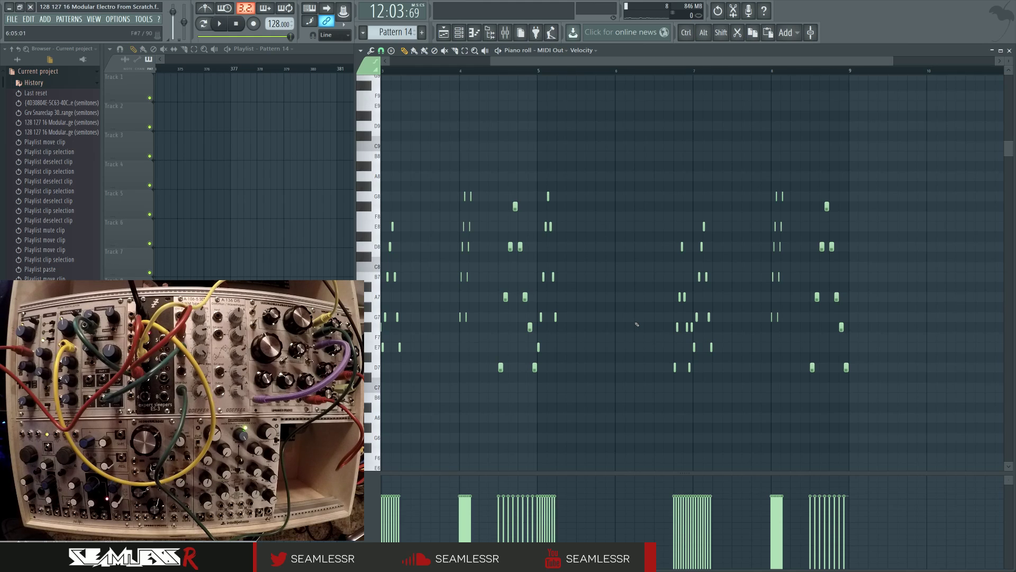
# Play the copied bars and delete the second five-note rising run at the start of bar 8
pyautogui.scroll(4, 637, 324)
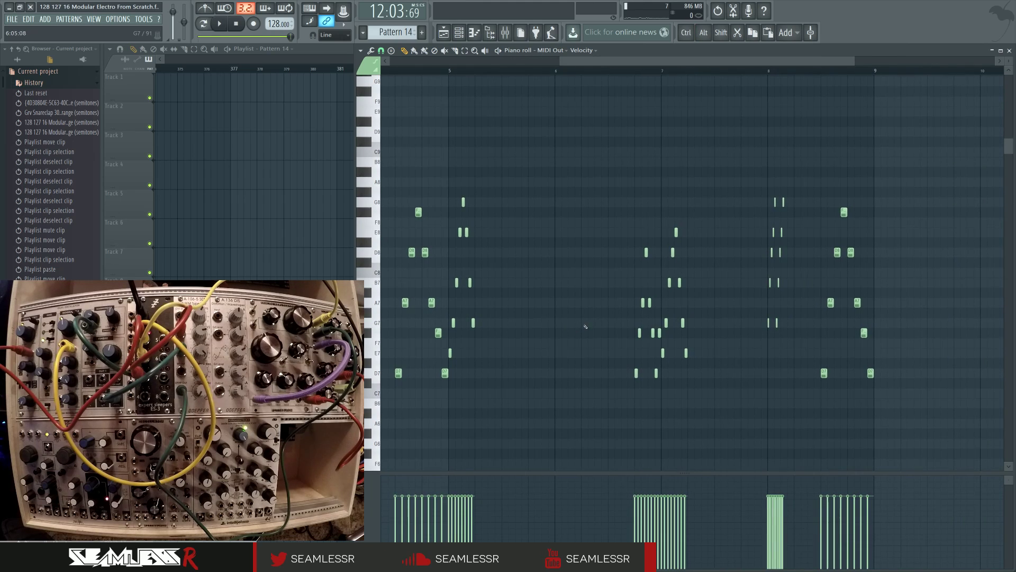
pyautogui.scroll(3, 586, 327)
pyautogui.press('space')
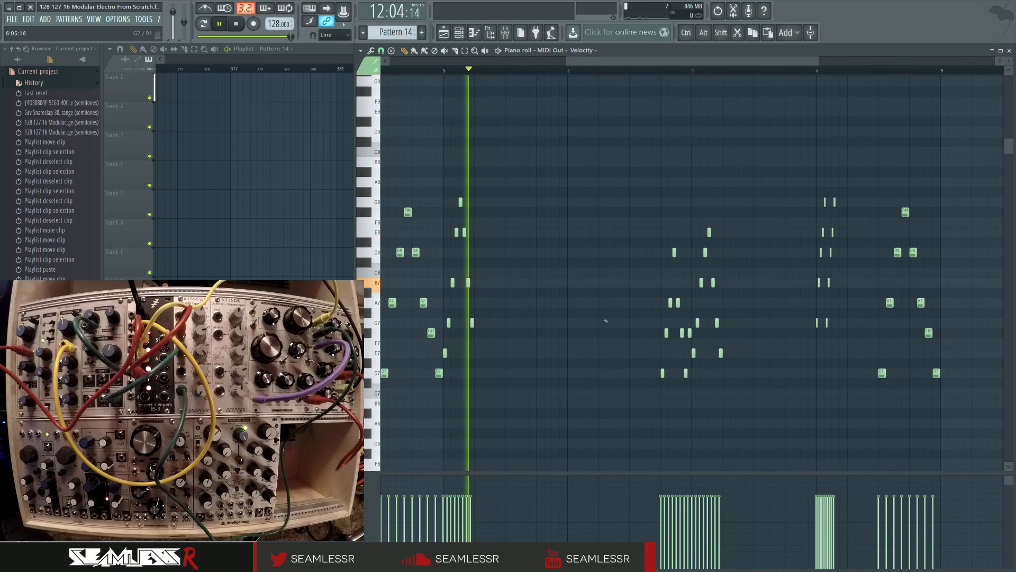
pyautogui.scroll(3, 783, 350)
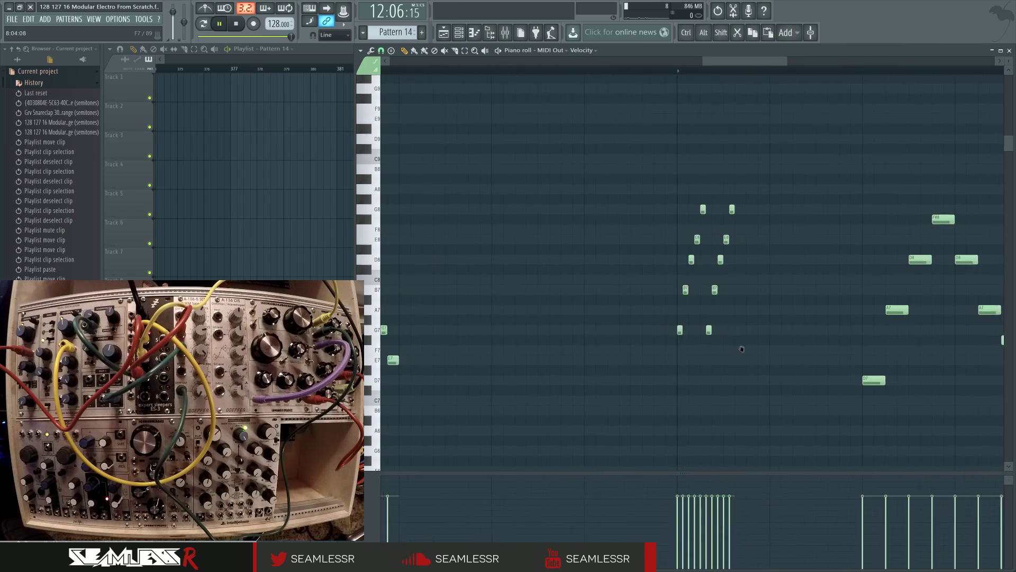
pyautogui.scroll(2, 754, 348)
pyautogui.rightClick(700, 211)
pyautogui.rightClick(691, 241)
pyautogui.rightClick(671, 291)
pyautogui.rightClick(663, 332)
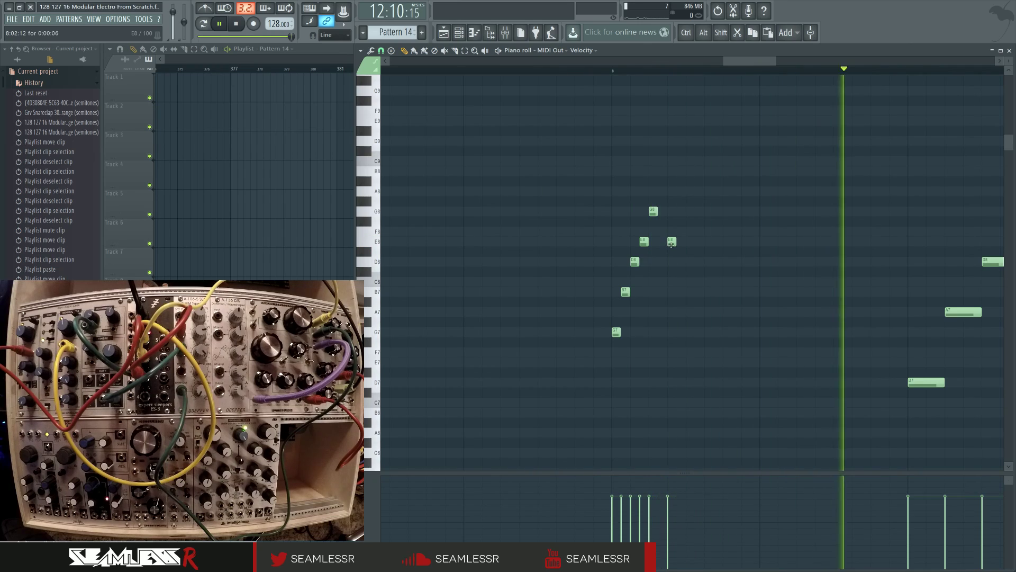
pyautogui.scroll(1, 723, 331)
pyautogui.press('space')
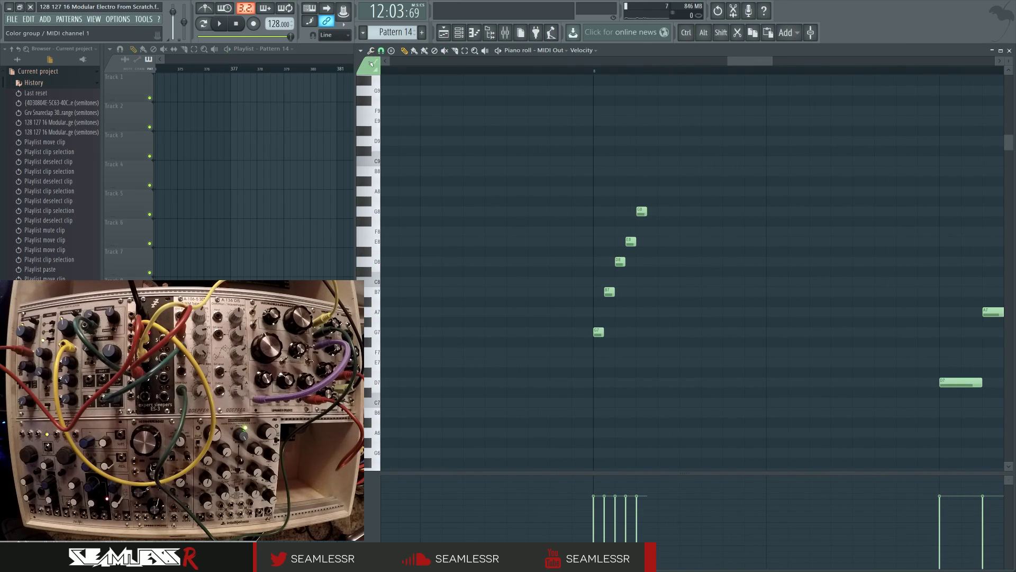
# Change the piano roll's snap setting, add falling notes E8, D8, B7 and G7 right after bar 8's rising run, and play the pattern
pyautogui.click(381, 50)
pyautogui.click(396, 113)
pyautogui.click(653, 243)
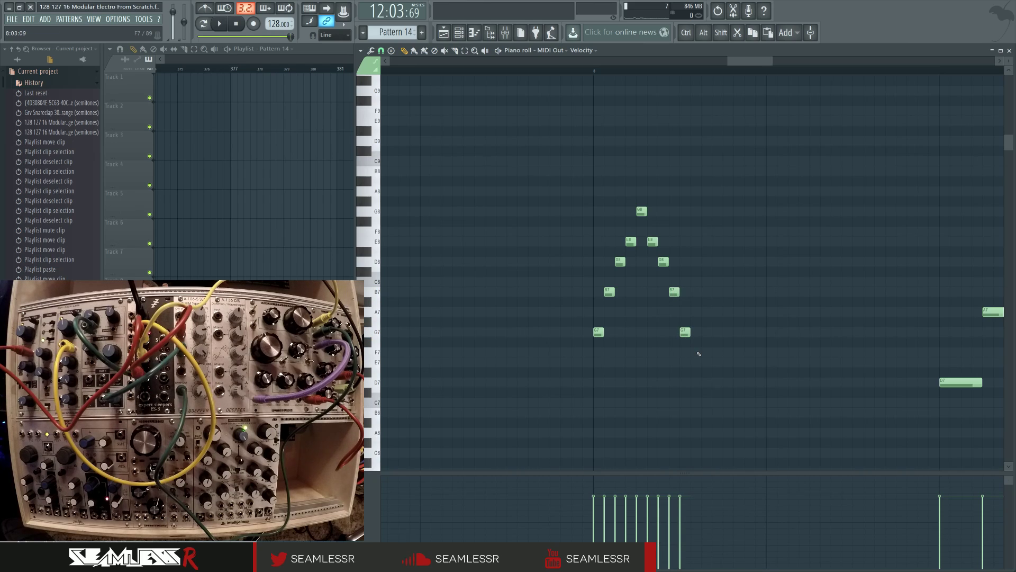
pyautogui.press('space')
# Add short, rapidly alternating G8 and G7 notes after the falling run in bar 8 and listen to the pattern
pyautogui.click(703, 331)
pyautogui.click(729, 331)
pyautogui.click(739, 211)
pyautogui.click(750, 331)
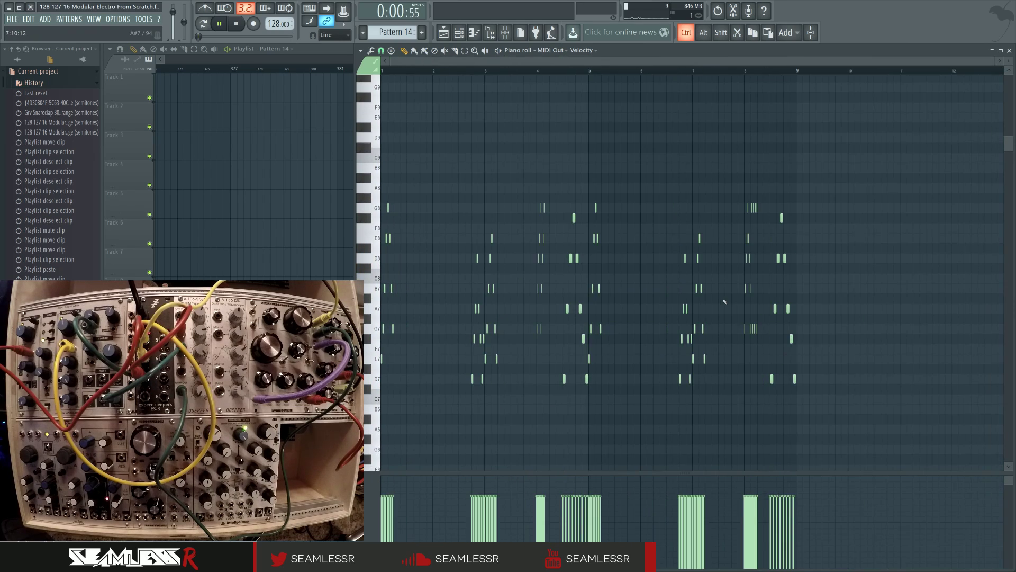
pyautogui.press('space')
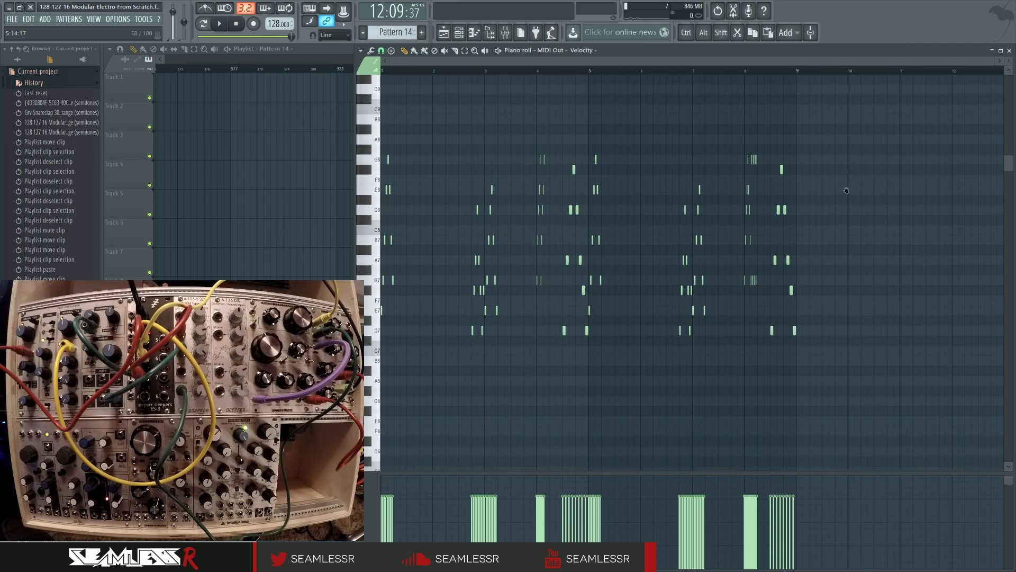
pyautogui.scroll(-1, 741, 230)
# Set the playlist's time selection to bars 383 to 391 around the extended Pattern 14 clip
pyautogui.click(505, 33)
pyautogui.click(443, 33)
pyautogui.click(505, 33)
pyautogui.moveTo(377, 70); pyautogui.dragTo(602, 71)
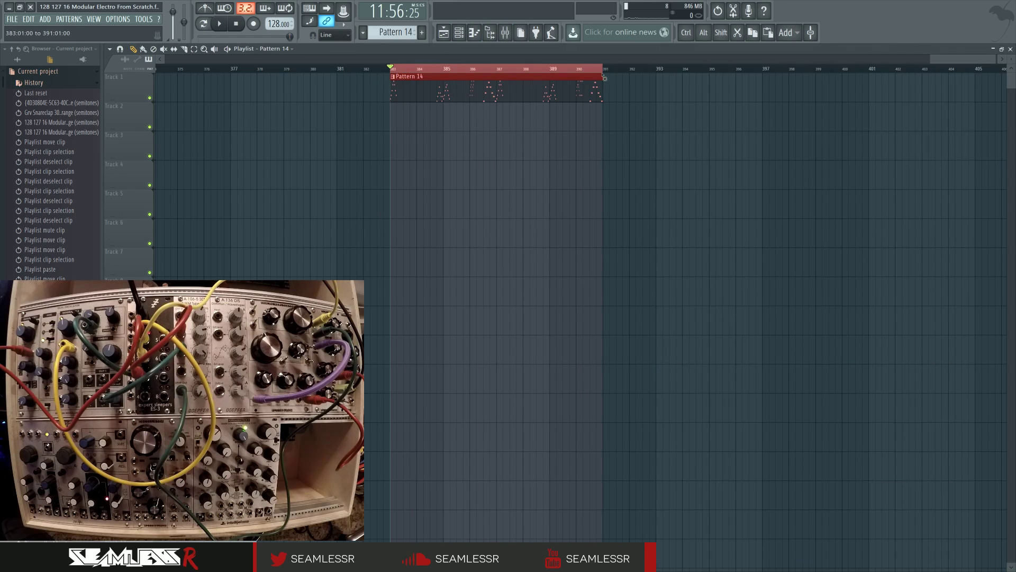
# Open Edison on the REC mixer track and empty it of the old recording
pyautogui.click(505, 33)
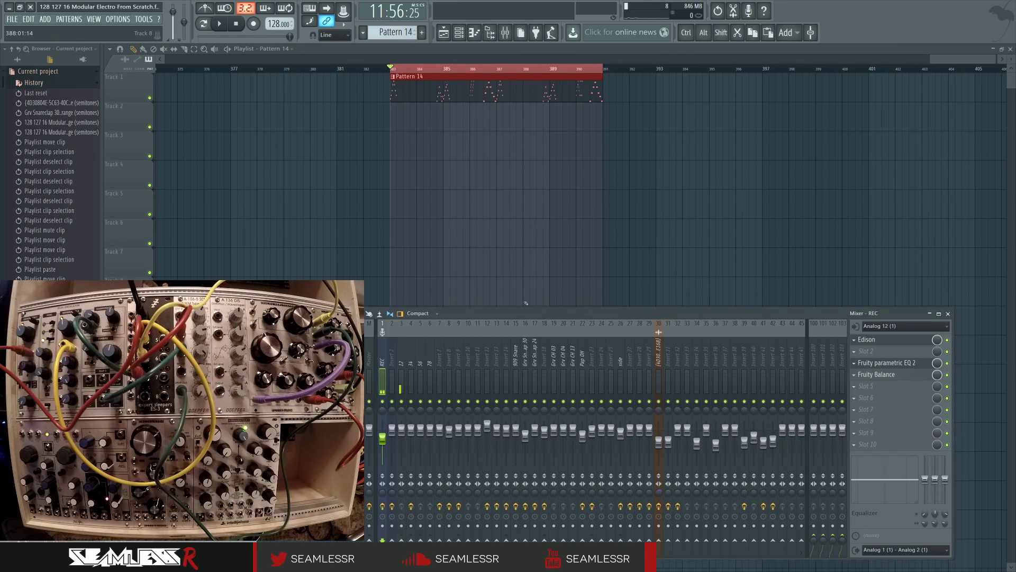
pyautogui.click(871, 340)
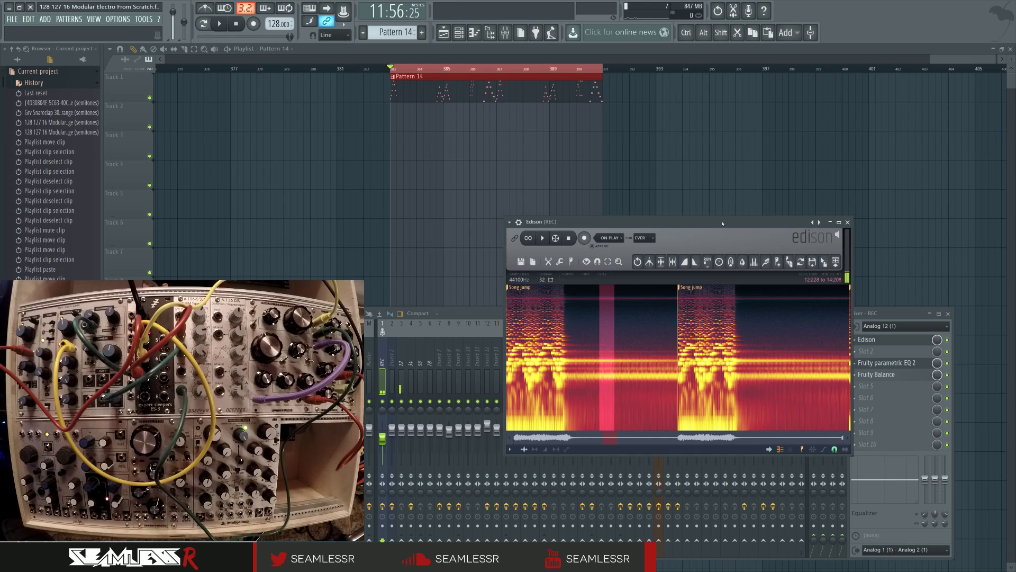
pyautogui.click(679, 173)
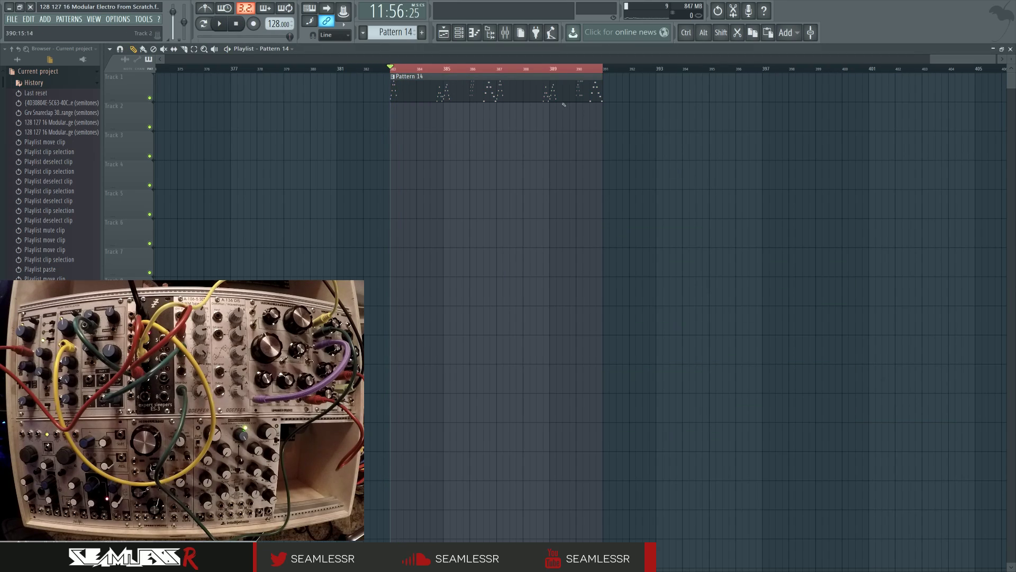
pyautogui.click(508, 34)
pyautogui.click(871, 340)
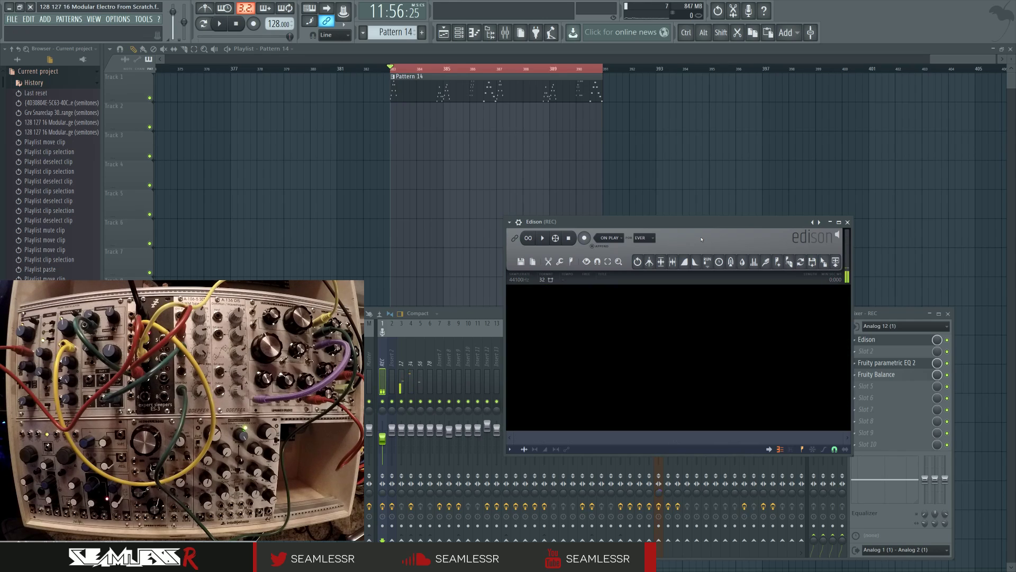
# Record the looping Pattern 14 into Edison and place the recording on Track 2 of the playlist at bar 391
pyautogui.click(225, 25)
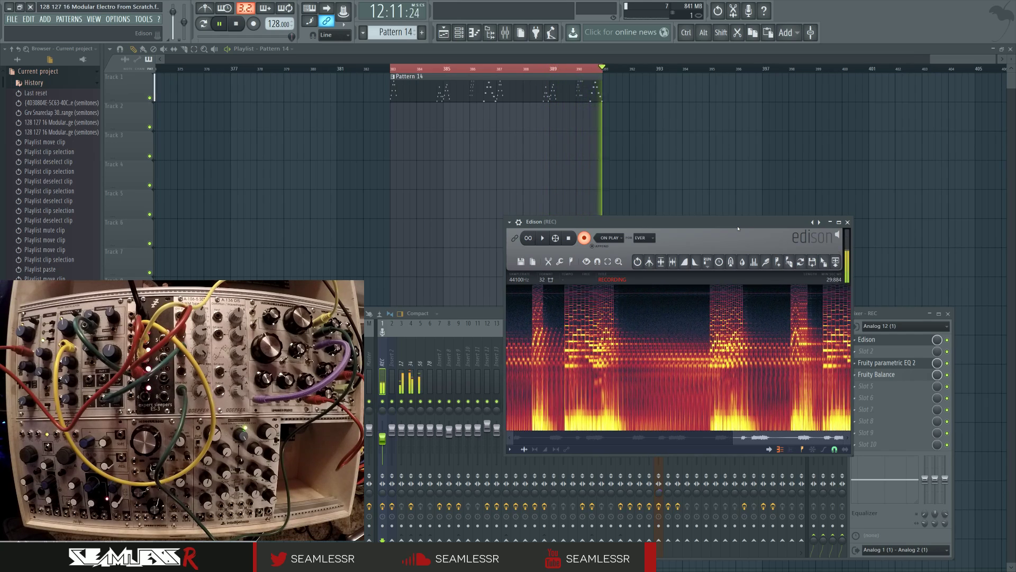
pyautogui.click(237, 24)
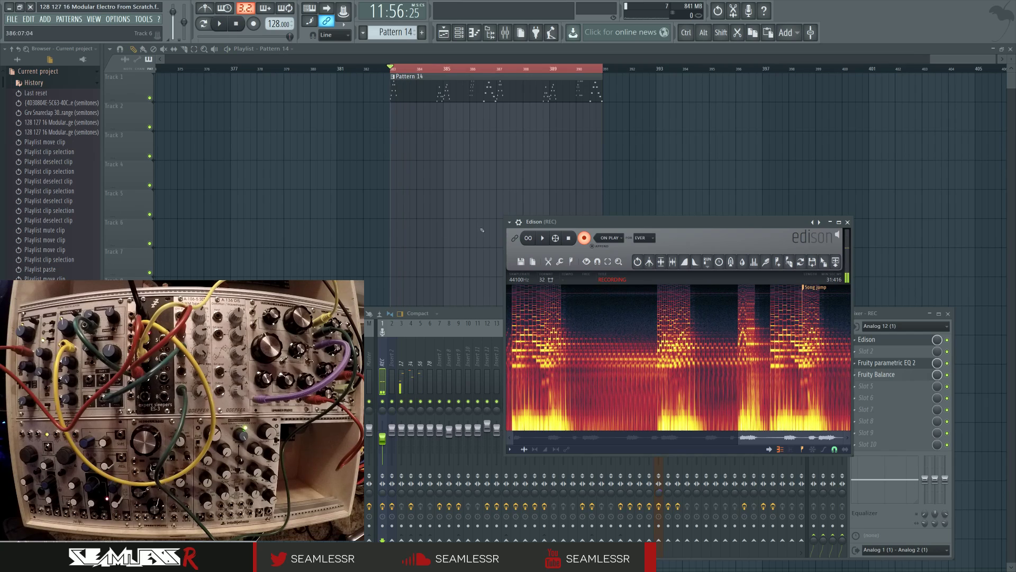
pyautogui.click(584, 238)
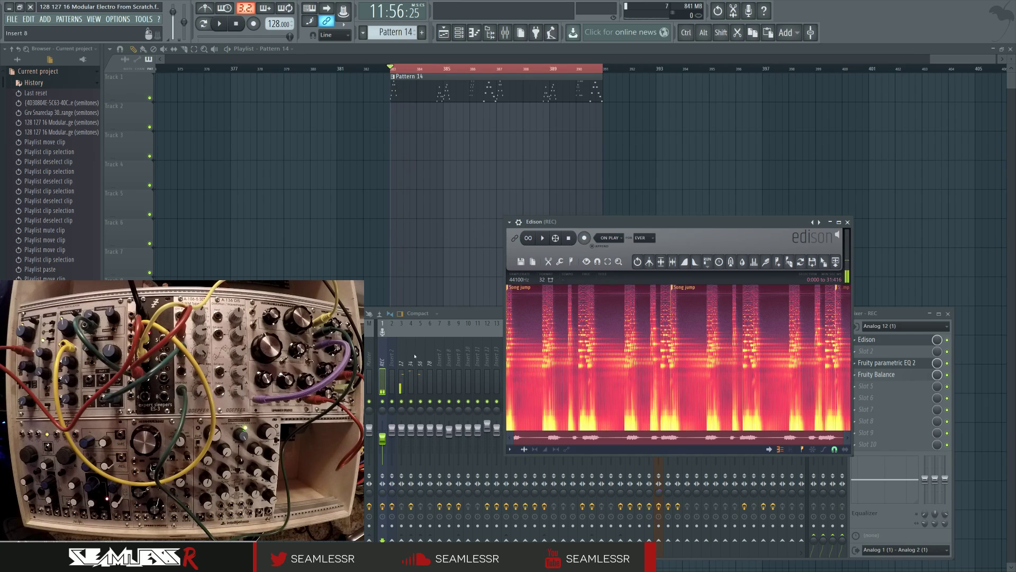
pyautogui.click(387, 402)
pyautogui.moveTo(824, 263)
pyautogui.mouseDown()
pyautogui.moveTo(631, 136)
pyautogui.moveTo(666, 136)
pyautogui.moveTo(504, 181)
pyautogui.moveTo(484, 177)
pyautogui.mouseUp()
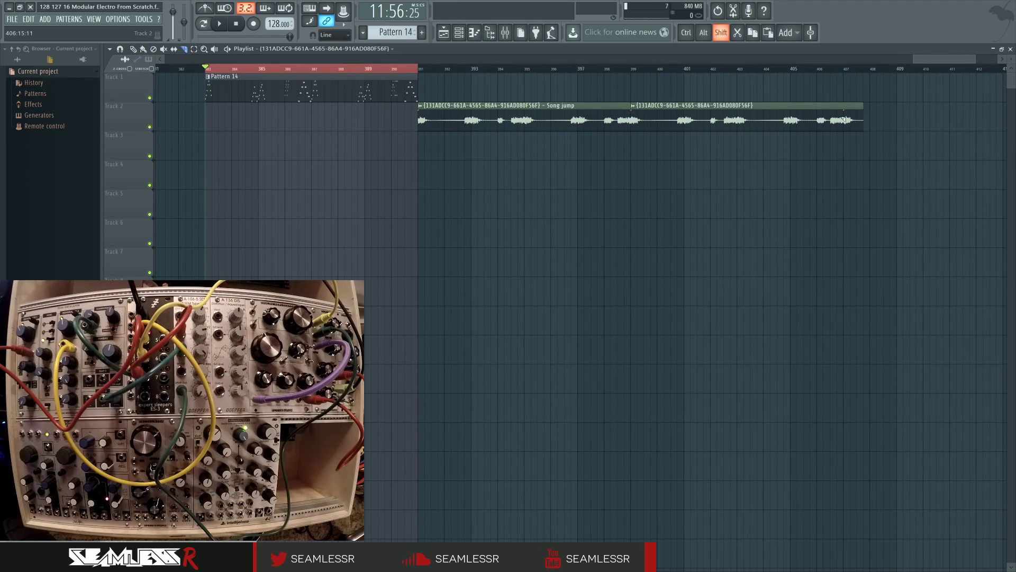
# Stack the second recorded loop on Track 3 under the first at bar 391 and set the time selection to bars 391 to 399
pyautogui.moveTo(689, 113); pyautogui.dragTo(476, 155)
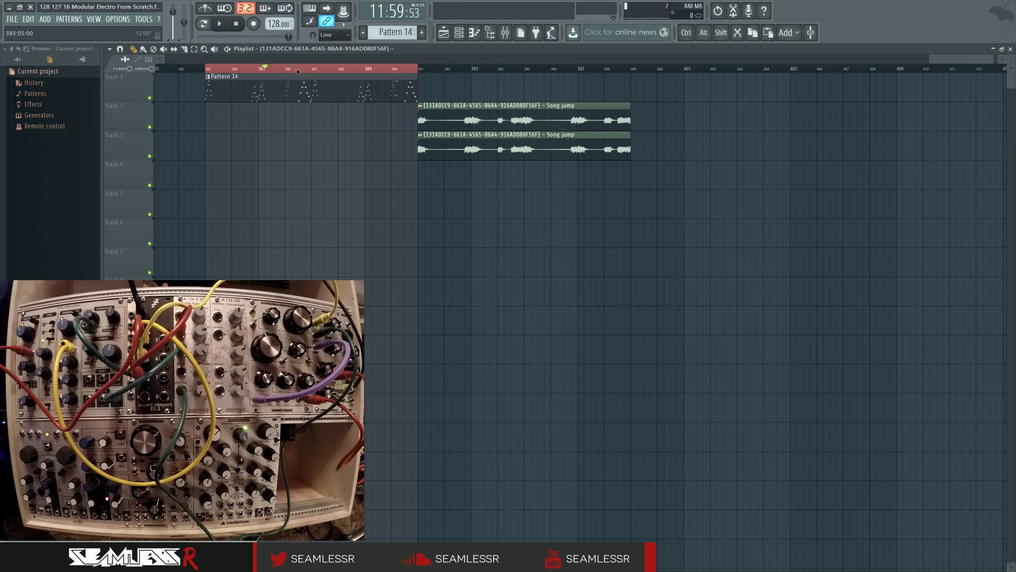
pyautogui.moveTo(419, 69); pyautogui.dragTo(631, 69)
pyautogui.keyDown('ctrl'); pyautogui.click(497, 218); pyautogui.keyUp('ctrl')
# Make the Track 2 recording clip unique and route both recording channels to mixer track 42
pyautogui.doubleClick(437, 117)
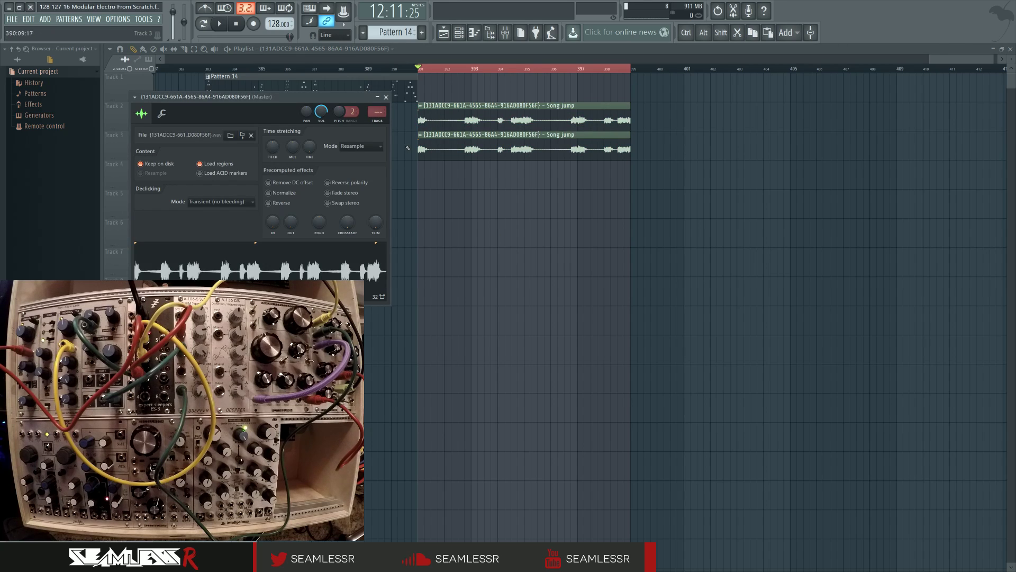
pyautogui.click(420, 106)
pyautogui.click(455, 161)
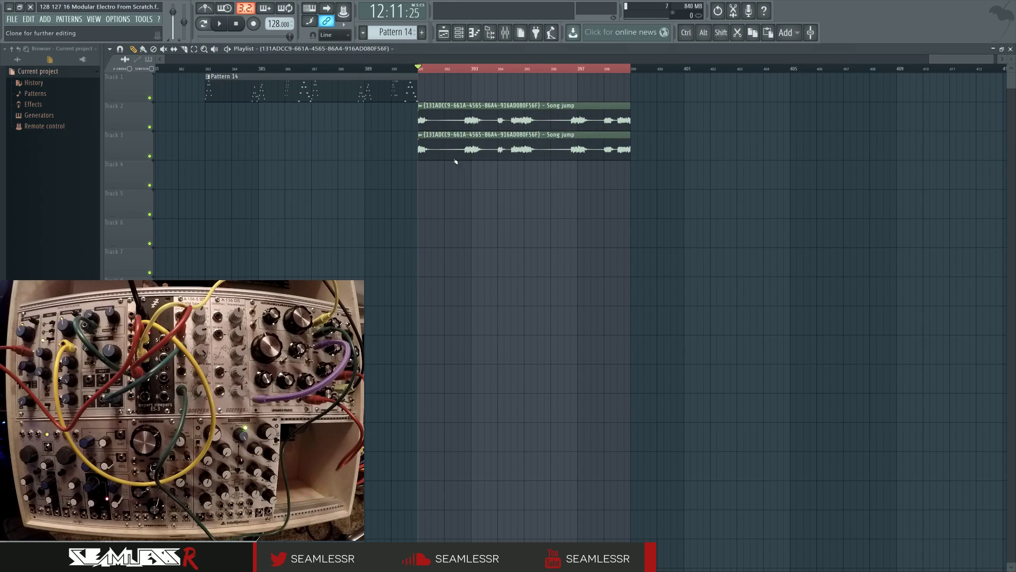
pyautogui.doubleClick(452, 121)
pyautogui.doubleClick(390, 123)
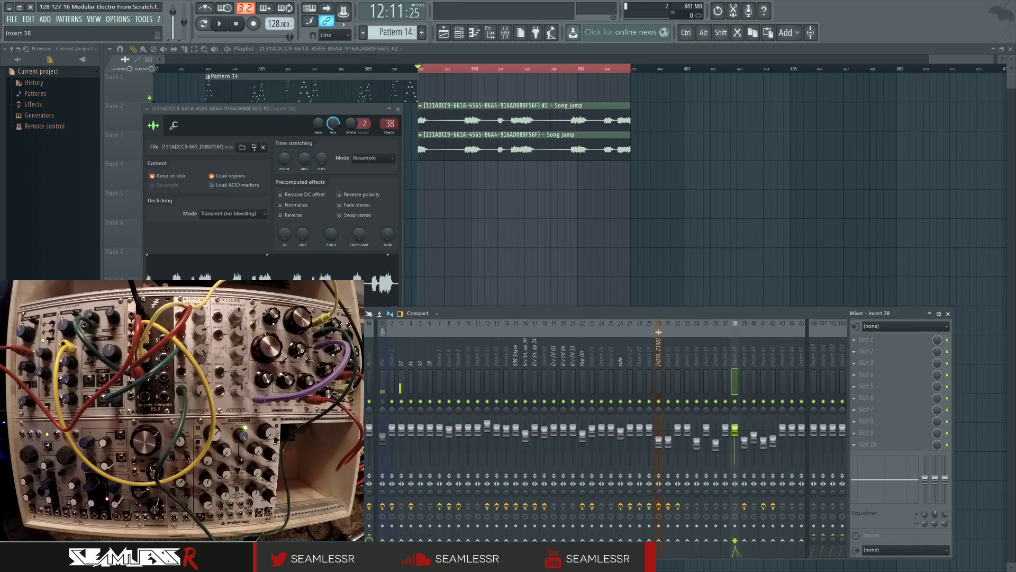
pyautogui.moveTo(390, 123); pyautogui.dragTo(390, 113)
pyautogui.click(879, 339)
pyautogui.click(879, 339)
pyautogui.doubleClick(482, 114)
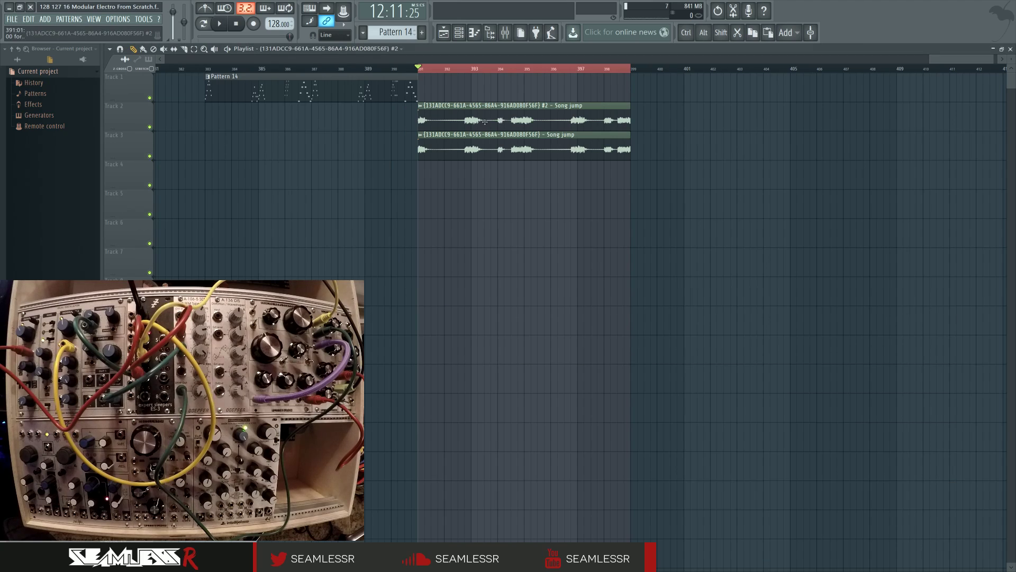
# Pan the channels of the two stacked recording clips apart
pyautogui.doubleClick(471, 155)
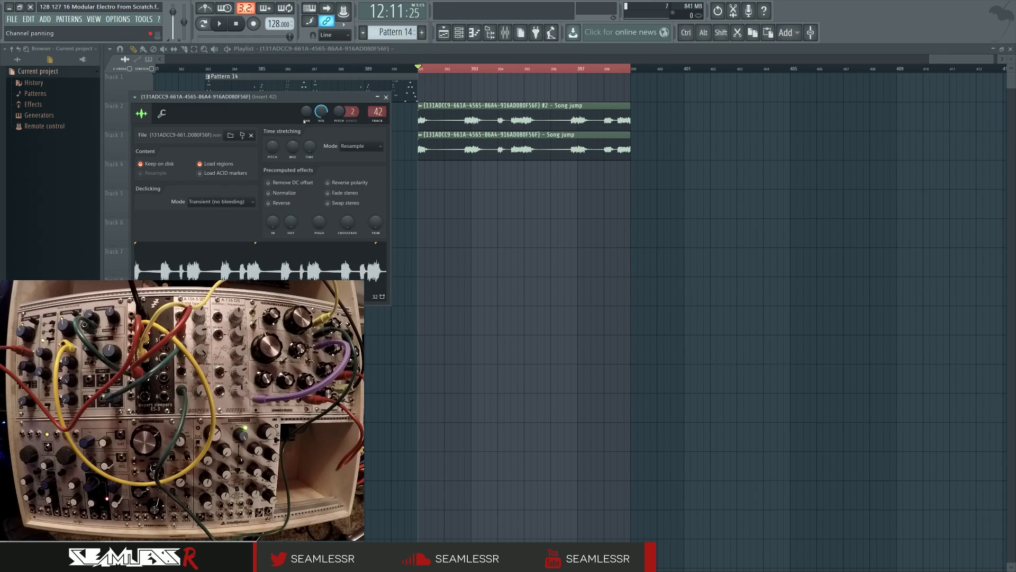
pyautogui.doubleClick(461, 125)
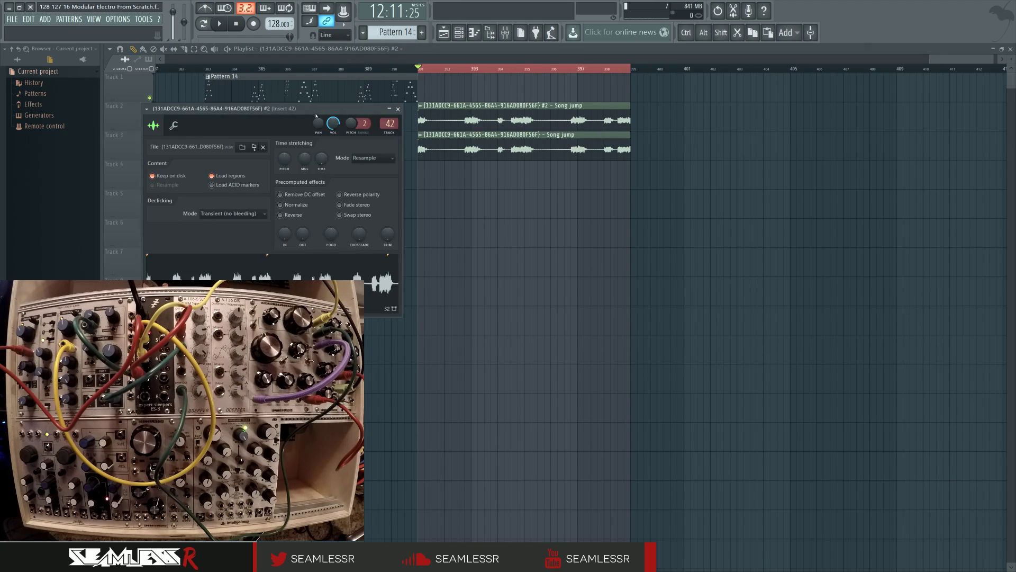
pyautogui.rightClick(475, 225)
# Play the stacked recordings and load Fruity parametric EQ 2 into the first effect slot of Insert 42
pyautogui.press('space')
pyautogui.click(505, 33)
pyautogui.click(887, 340)
pyautogui.click(886, 340)
pyautogui.click(883, 340)
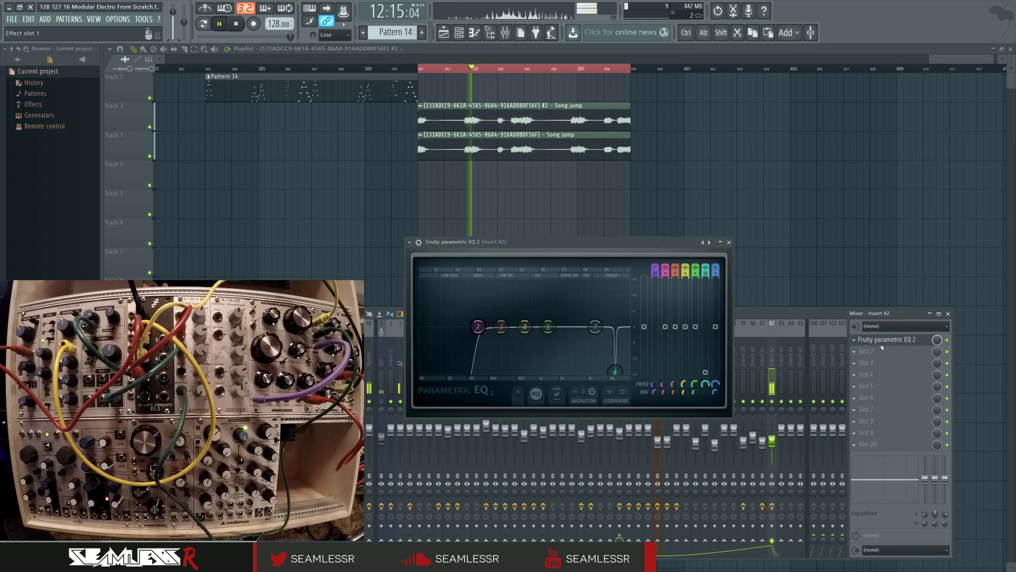
# Shift the EQ's Band 6 notch above 14 kHz and raise the Band 1 high-pass cutoff to just before Band 4
pyautogui.moveTo(600, 371); pyautogui.dragTo(623, 374)
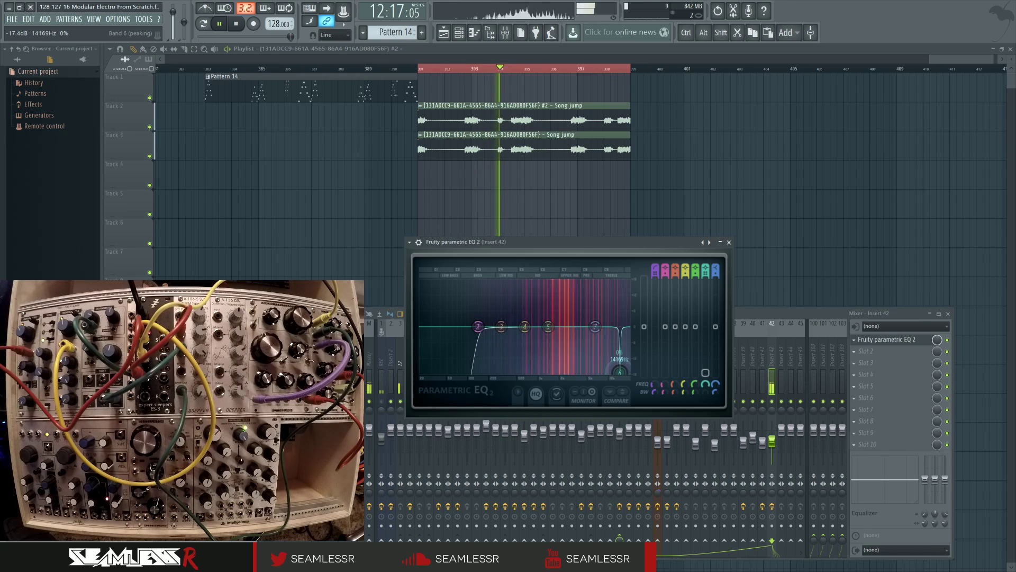
pyautogui.moveTo(474, 360); pyautogui.dragTo(421, 327)
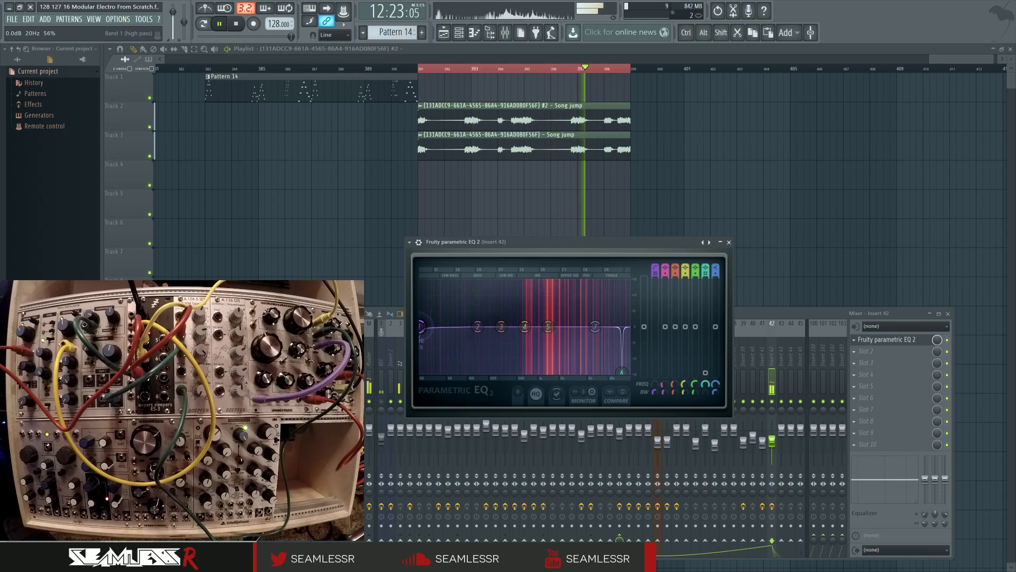
pyautogui.moveTo(422, 327); pyautogui.dragTo(512, 327)
pyautogui.click(761, 315)
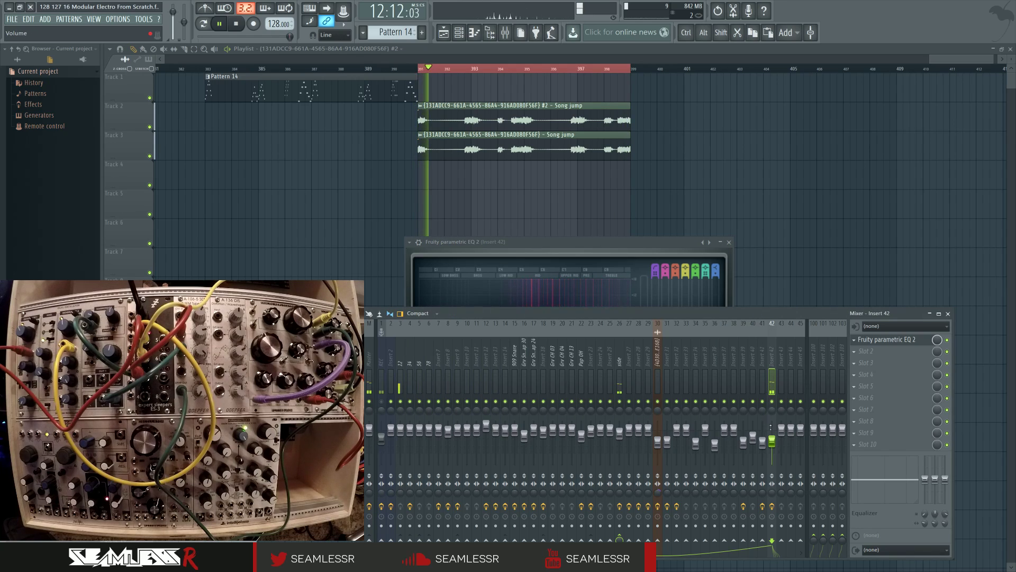
pyautogui.press('F12')
# Select and copy the two stacked recording clips at bar 391 on Tracks 2 and 3
pyautogui.keyDown('ctrl'); pyautogui.scroll(-4, 741, 246); pyautogui.keyUp('ctrl')
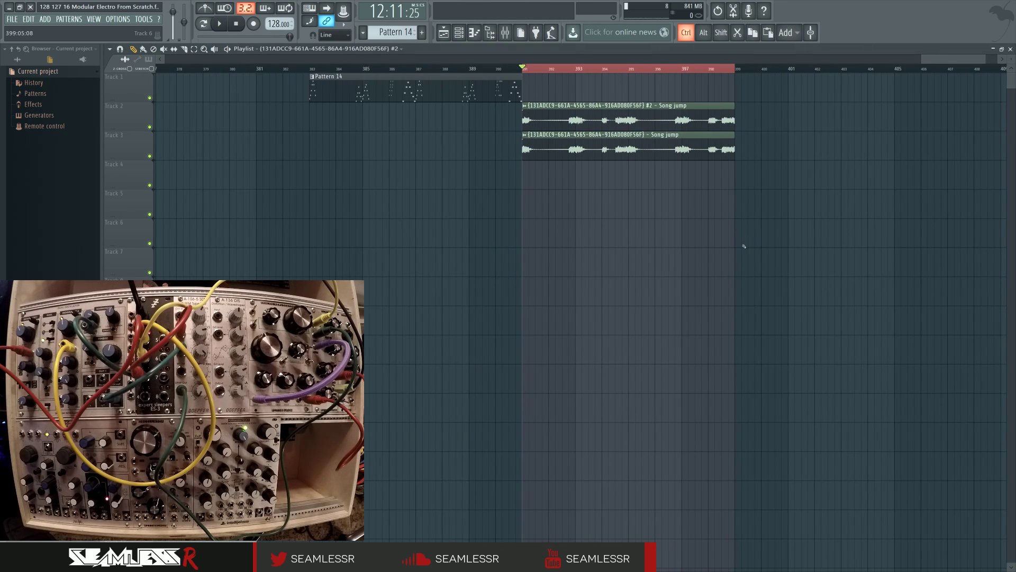
pyautogui.keyDown('ctrl'); pyautogui.scroll(-2, 743, 246); pyautogui.keyUp('ctrl')
pyautogui.moveTo(742, 250); pyautogui.dragTo(799, 264)
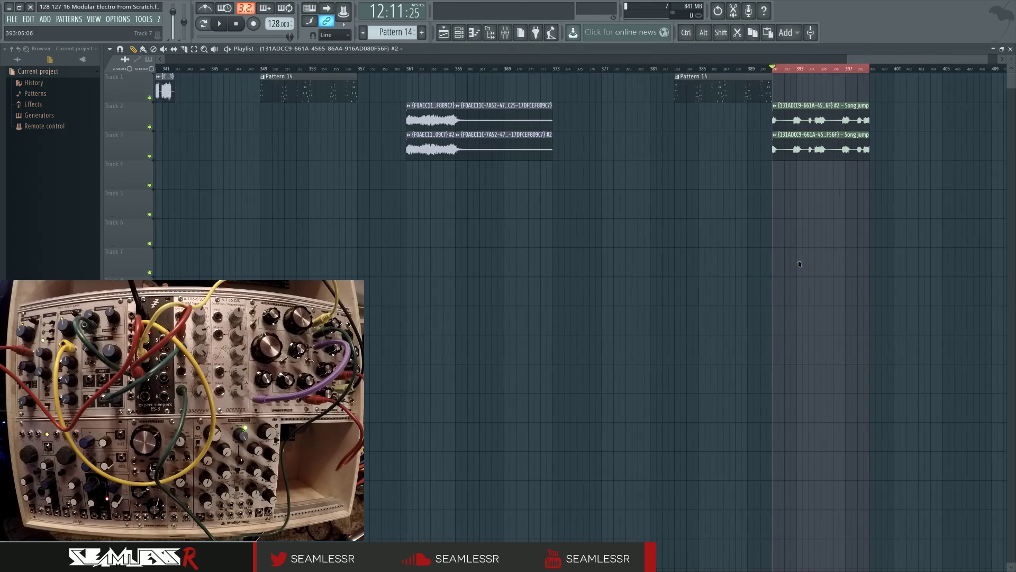
pyautogui.keyDown('ctrl'); pyautogui.scroll(-3, 860, 173); pyautogui.keyUp('ctrl')
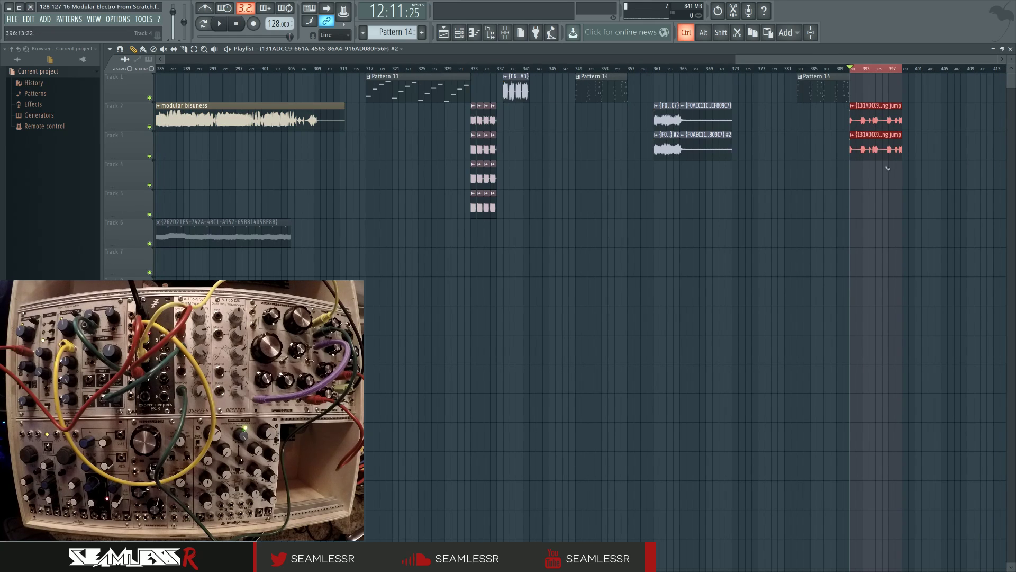
pyautogui.moveTo(522, 347); pyautogui.dragTo(801, 350)
pyautogui.keyDown('ctrl'); pyautogui.scroll(-4, 801, 349); pyautogui.keyUp('ctrl')
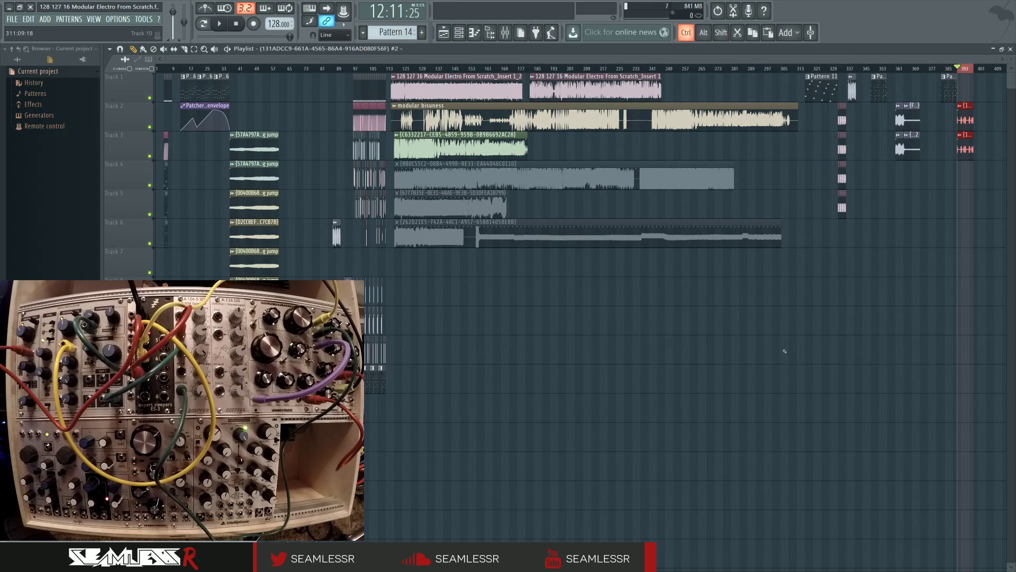
# Replace the Pattern 14 clips from bar 97 with the copied recordings, placed on Tracks 11 and 12 at bar 97
pyautogui.keyDown('ctrl'); pyautogui.scroll(5, 389, 373); pyautogui.keyUp('ctrl')
pyautogui.keyDown('ctrl'); pyautogui.scroll(2, 465, 434); pyautogui.keyUp('ctrl')
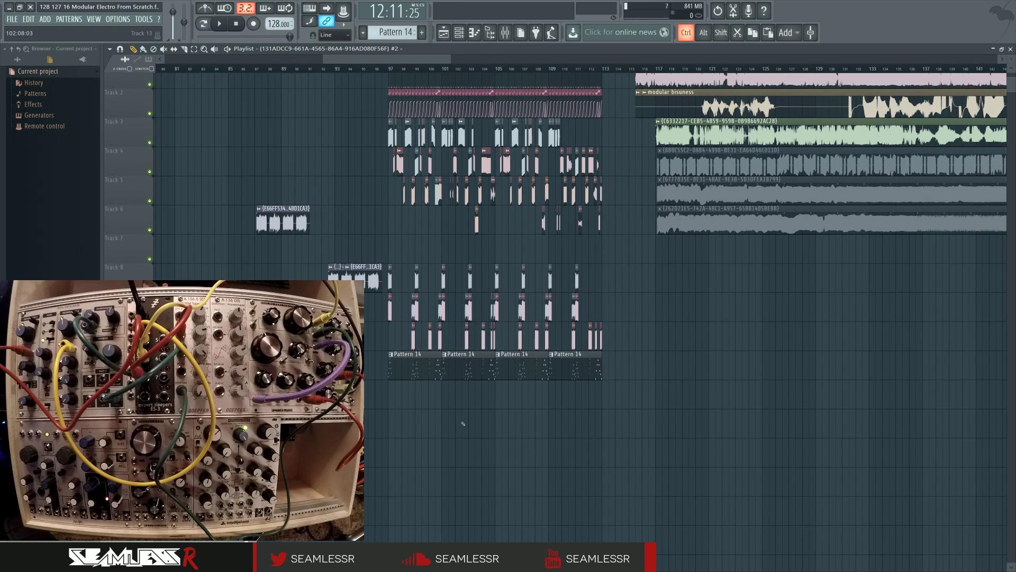
pyautogui.rightClick(500, 367)
pyautogui.hotkey('ctrl', 'v')
pyautogui.moveTo(238, 98); pyautogui.dragTo(467, 360)
pyautogui.keyDown('ctrl'); pyautogui.scroll(4, 370, 426); pyautogui.keyUp('ctrl')
pyautogui.keyDown('ctrl'); pyautogui.scroll(-3, 452, 447); pyautogui.keyUp('ctrl')
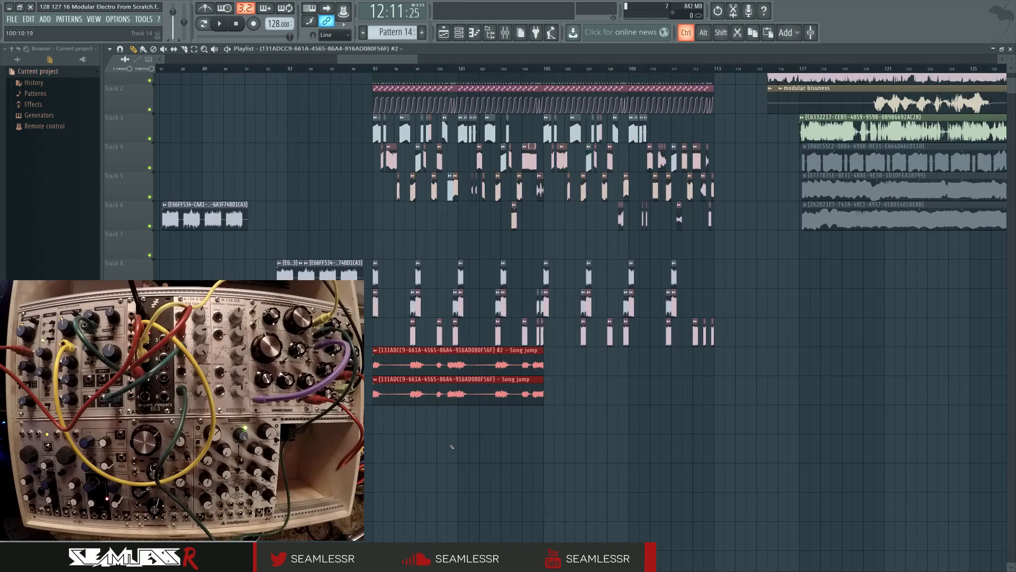
# Duplicate both recording clips to fill bars 105 to 113 and start playback from bar 97
pyautogui.click(379, 69)
pyautogui.keyDown('ctrl'); pyautogui.moveTo(368, 356); pyautogui.dragTo(561, 403); pyautogui.keyUp('ctrl')
pyautogui.hotkey('ctrl', 'b')
pyautogui.press('space')
pyautogui.keyDown('ctrl'); pyautogui.click(400, 252); pyautogui.keyUp('ctrl')
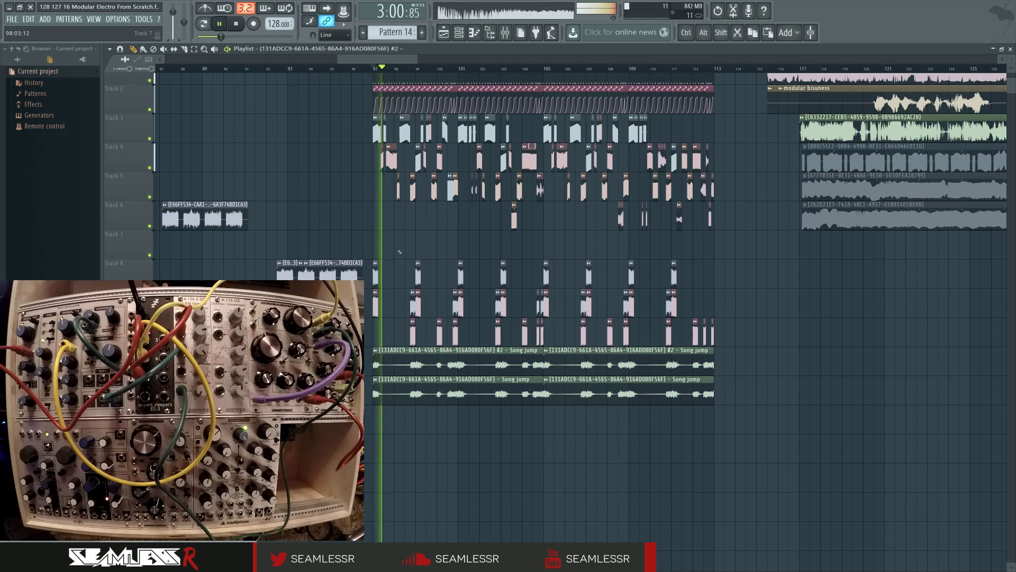
# Listen to the doubled arpeggio within the arrangement while checking the mixer and the recording's channel settings
pyautogui.press('F9')
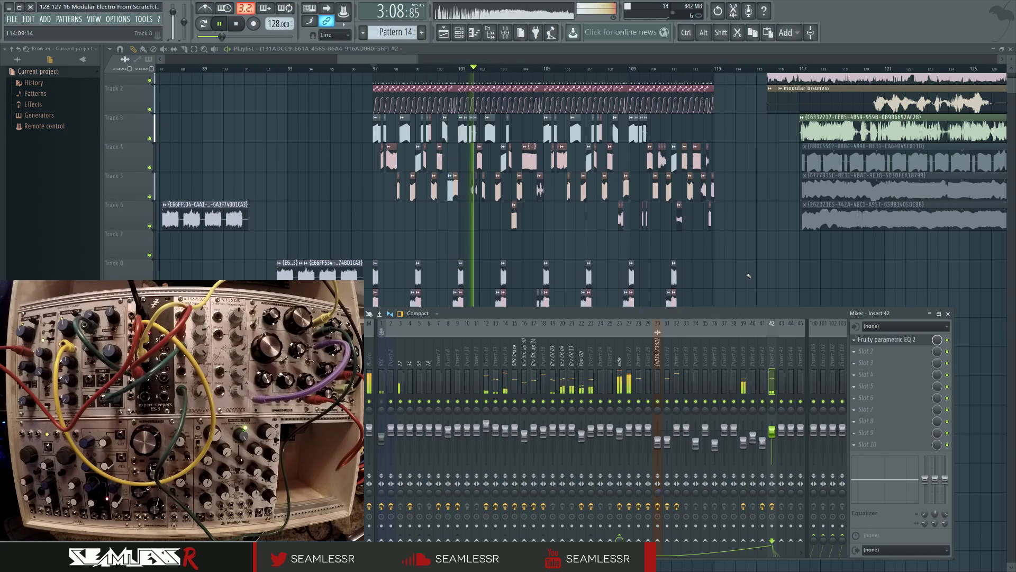
pyautogui.press('F9')
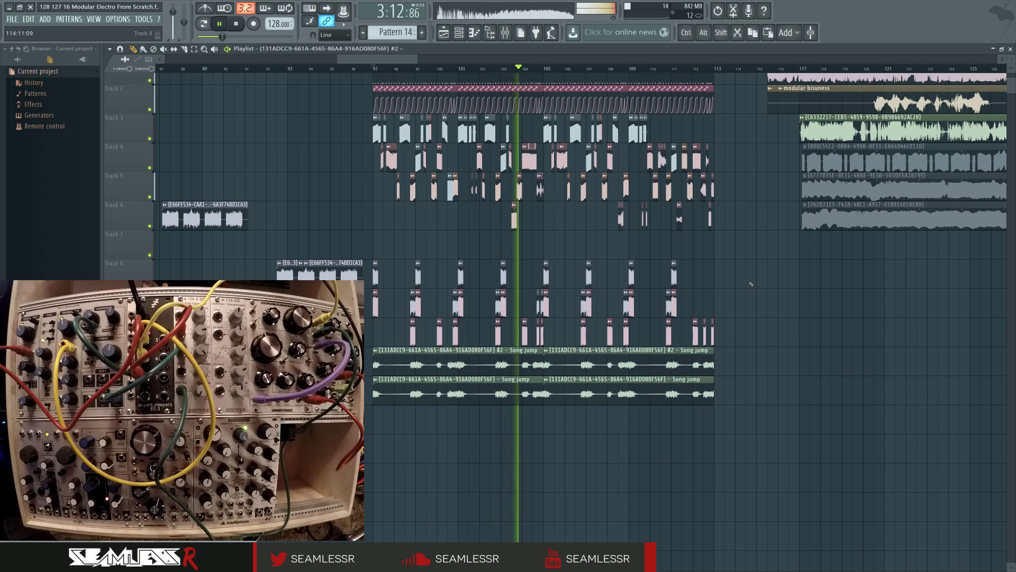
pyautogui.doubleClick(467, 383)
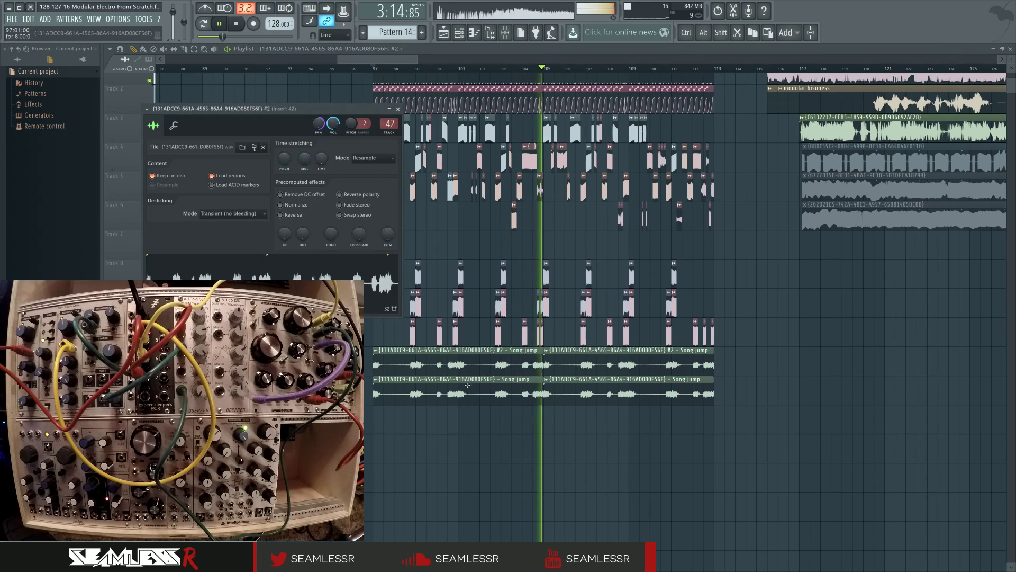
pyautogui.press('Escape')
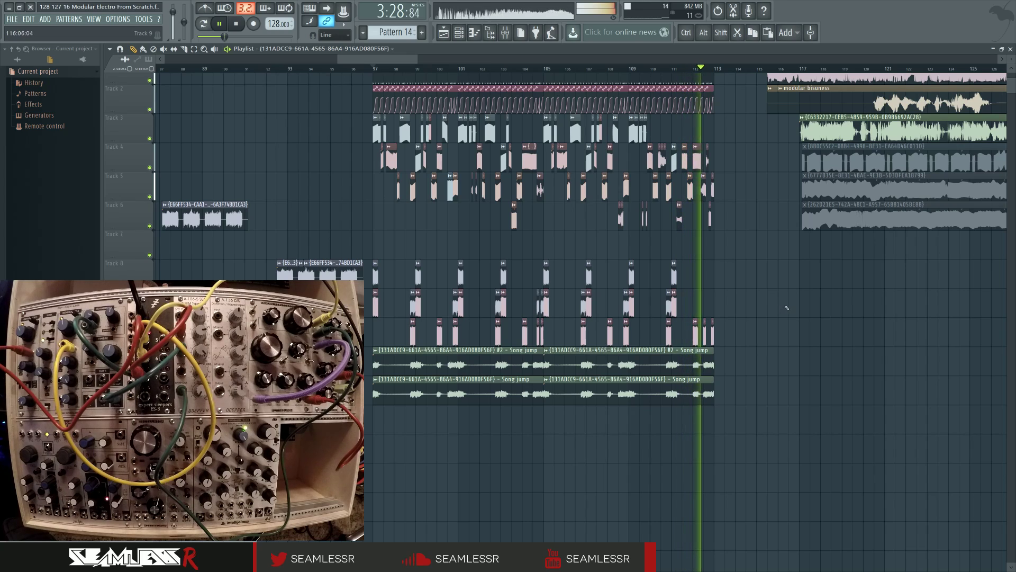
pyautogui.press('space')
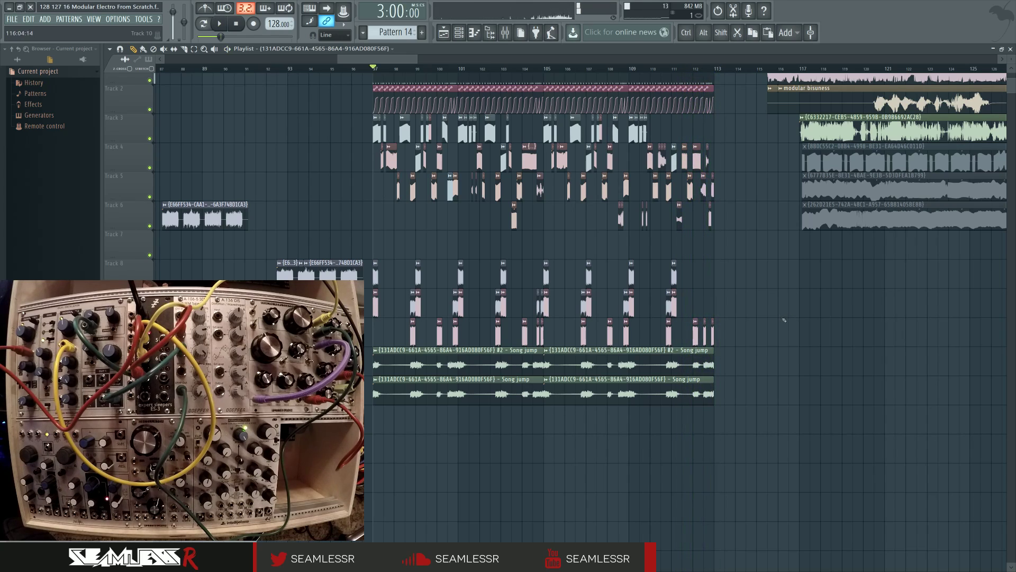
# Mute the clips on Tracks 8, 9 and 10 between bars 97 and 113 and replay the section
pyautogui.moveTo(733, 331); pyautogui.dragTo(314, 332)
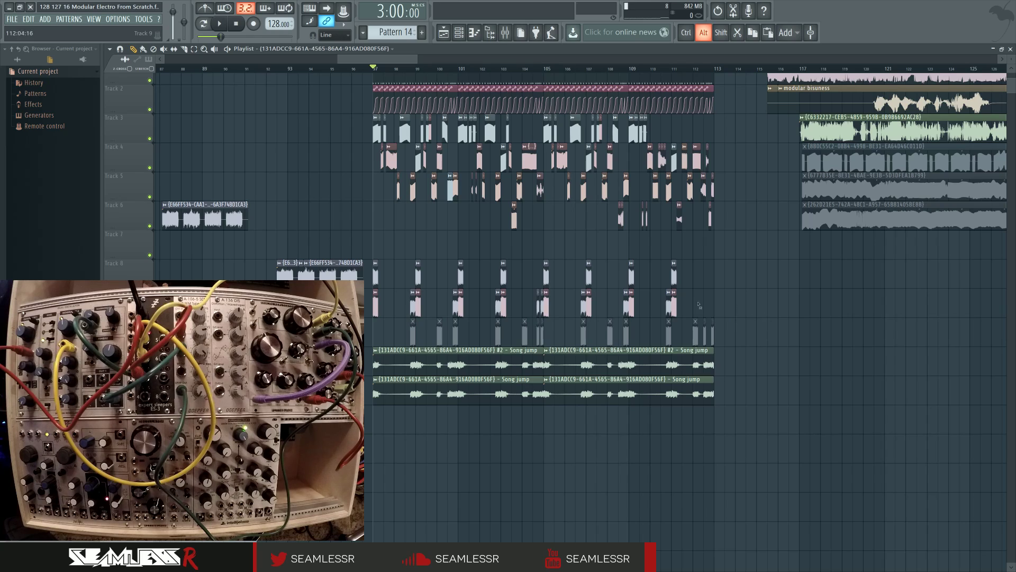
pyautogui.moveTo(718, 306); pyautogui.dragTo(519, 309)
pyautogui.press('space')
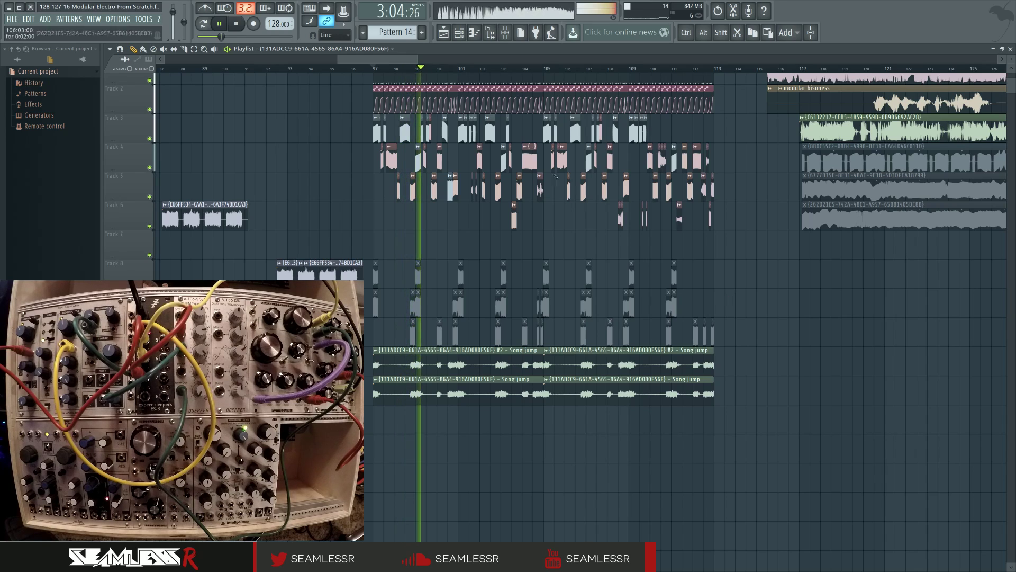
# Stop playback and load Maximus into the second effect slot of Insert 42
pyautogui.press('F9')
pyautogui.press('space')
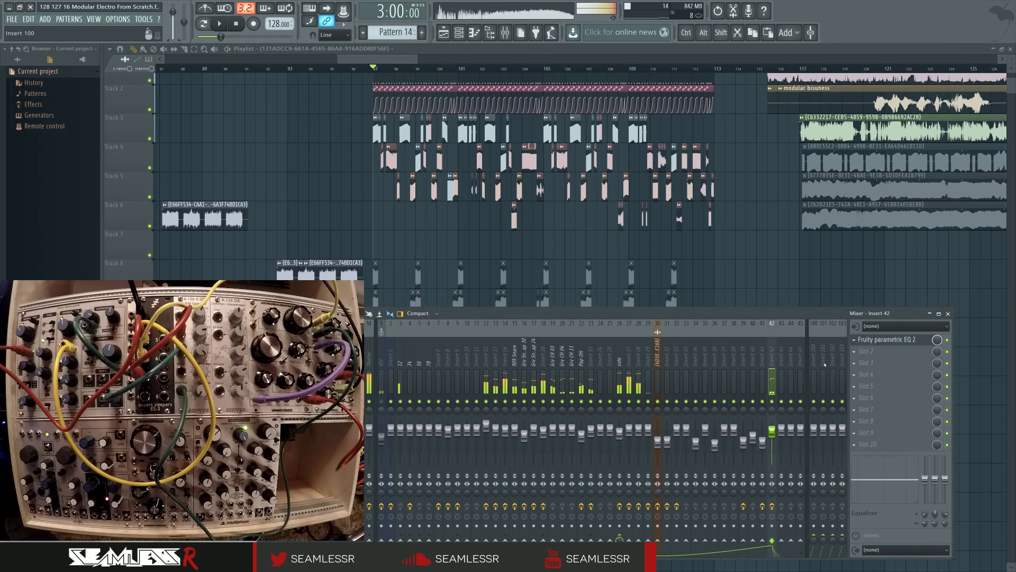
pyautogui.click(894, 351)
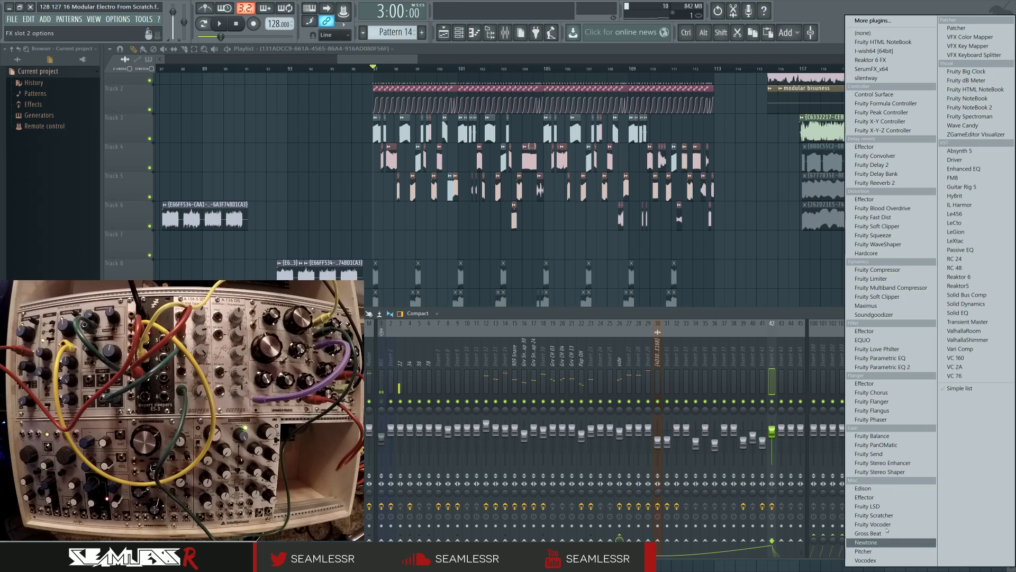
pyautogui.click(900, 306)
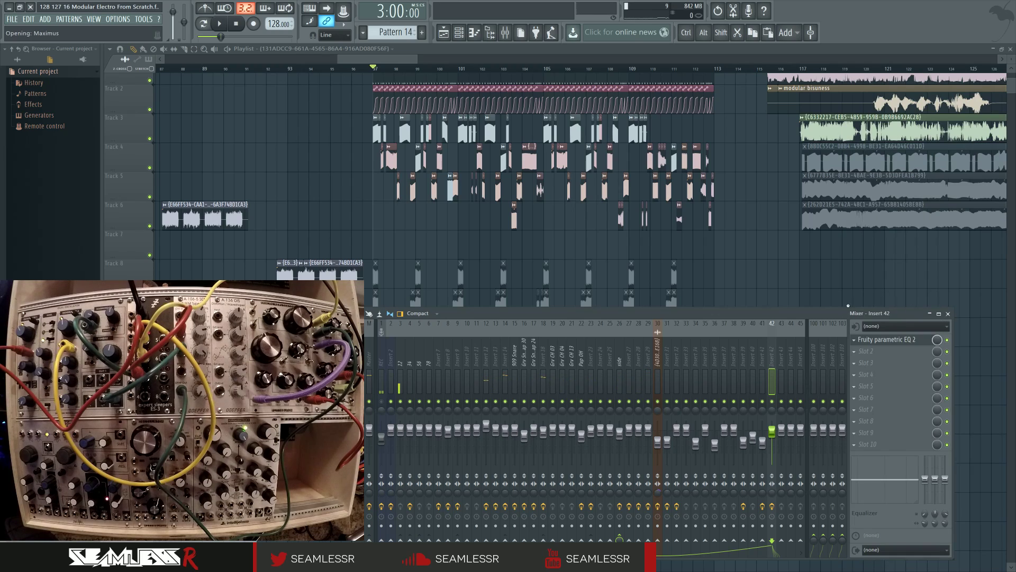
# Bend the low-level segment of the Maximus master curve upward with 70% tension between points 1 and 2 and play the section
pyautogui.moveTo(434, 160); pyautogui.dragTo(573, 288)
pyautogui.press('space')
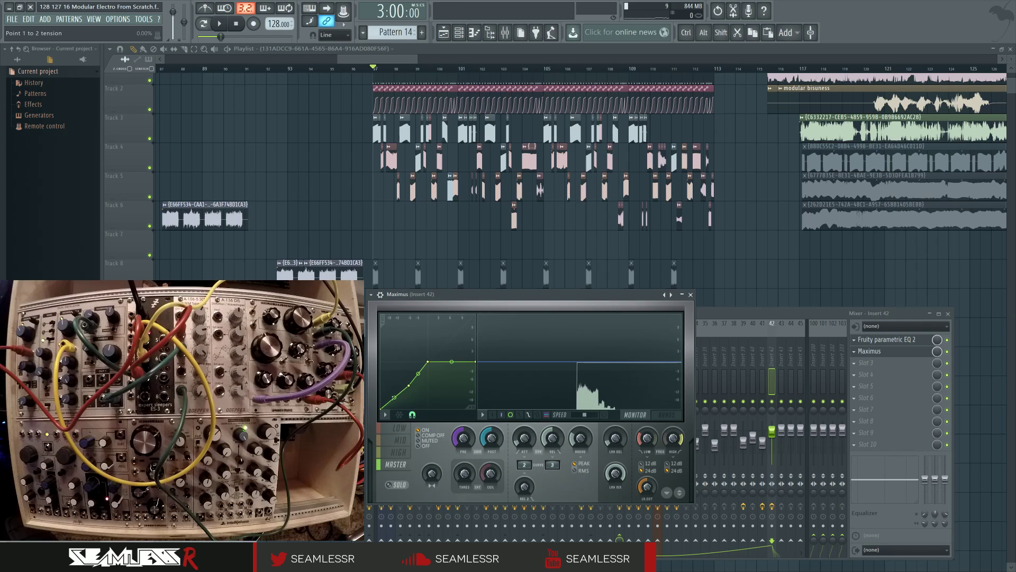
pyautogui.press('space')
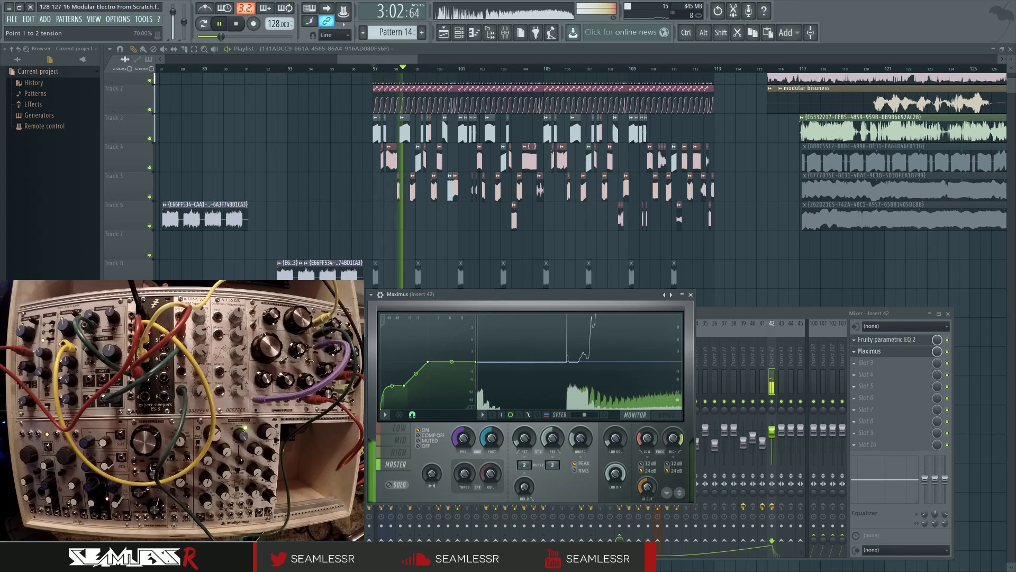
# Inspect the Insert 42 EQ spectrum and mixer levels while listening to the arpeggio in the arrangement
pyautogui.click(888, 340)
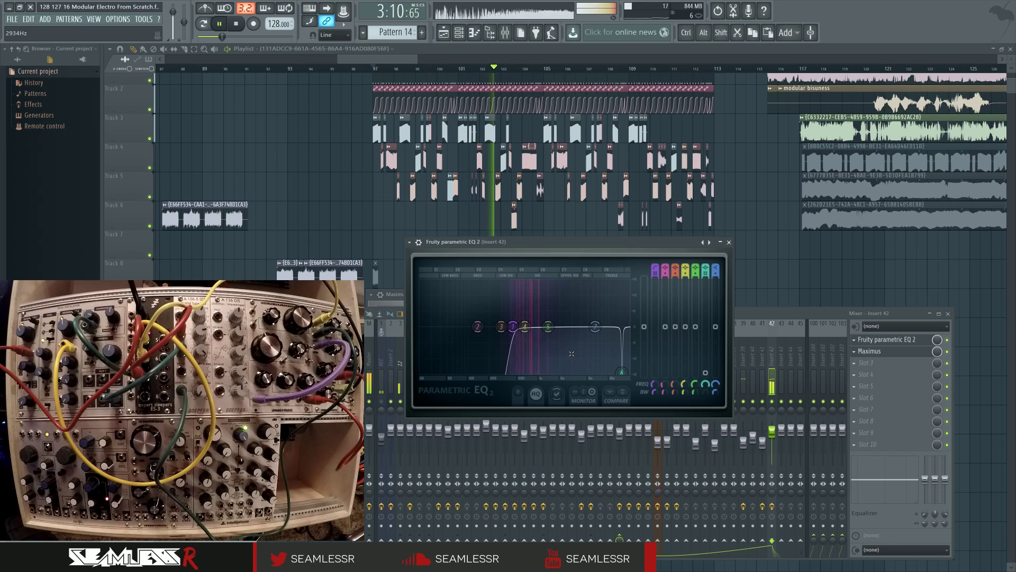
pyautogui.click(750, 315)
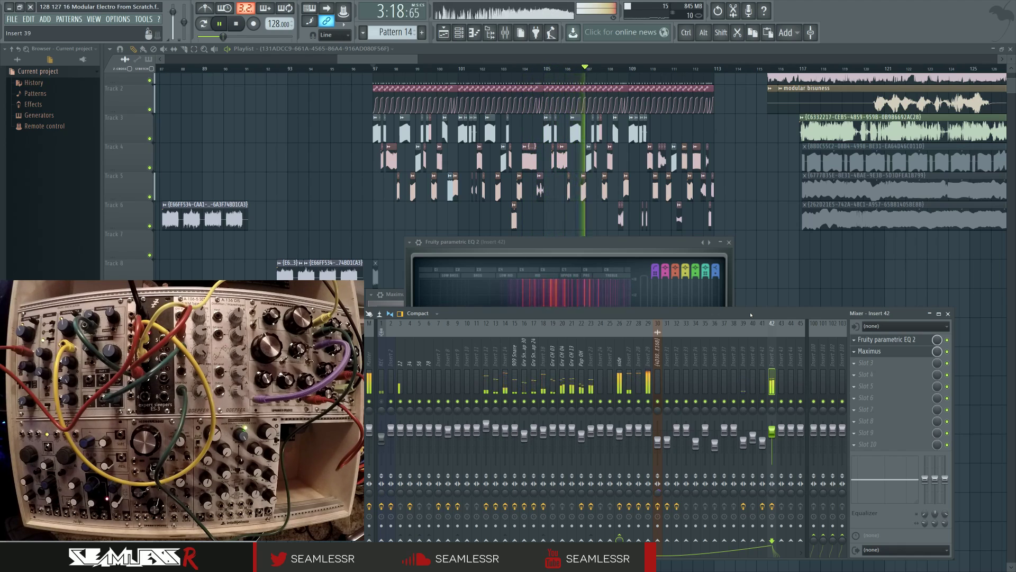
pyautogui.rightClick(760, 286)
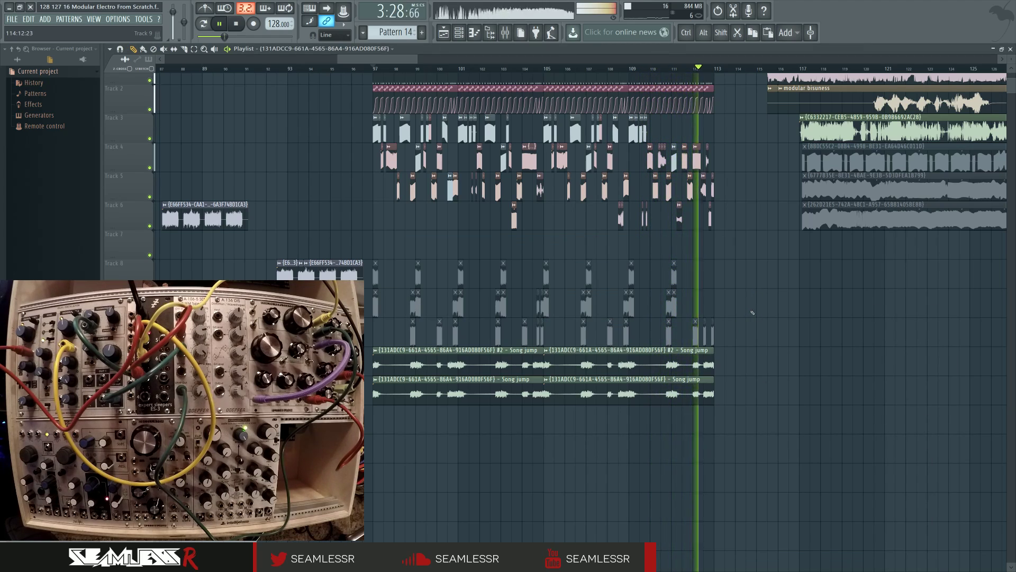
pyautogui.press('space')
# Play the end of the arrangement section from bar 111
pyautogui.scroll(3, 627, 113)
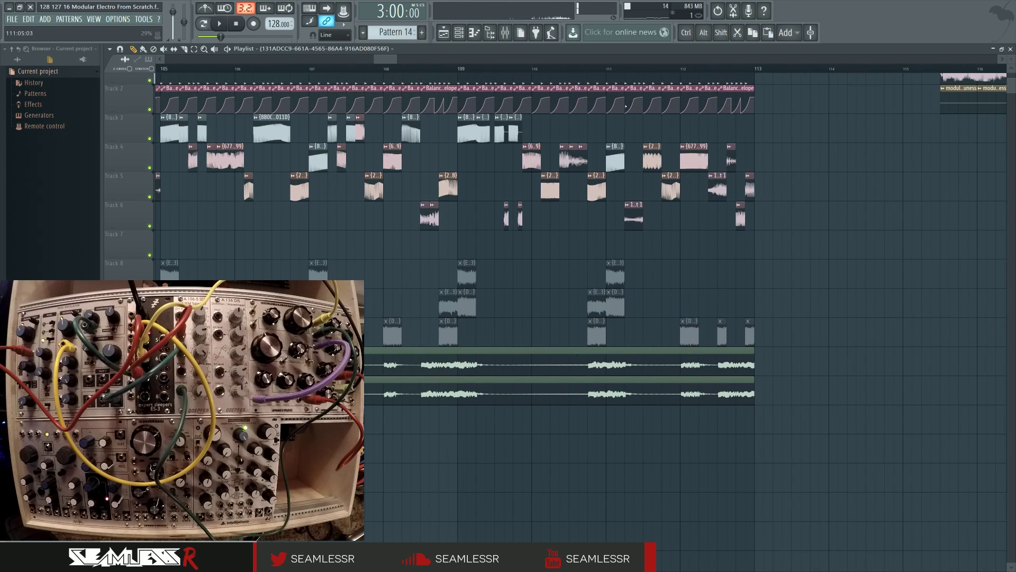
pyautogui.click(640, 70)
pyautogui.press('space')
pyautogui.click(606, 69)
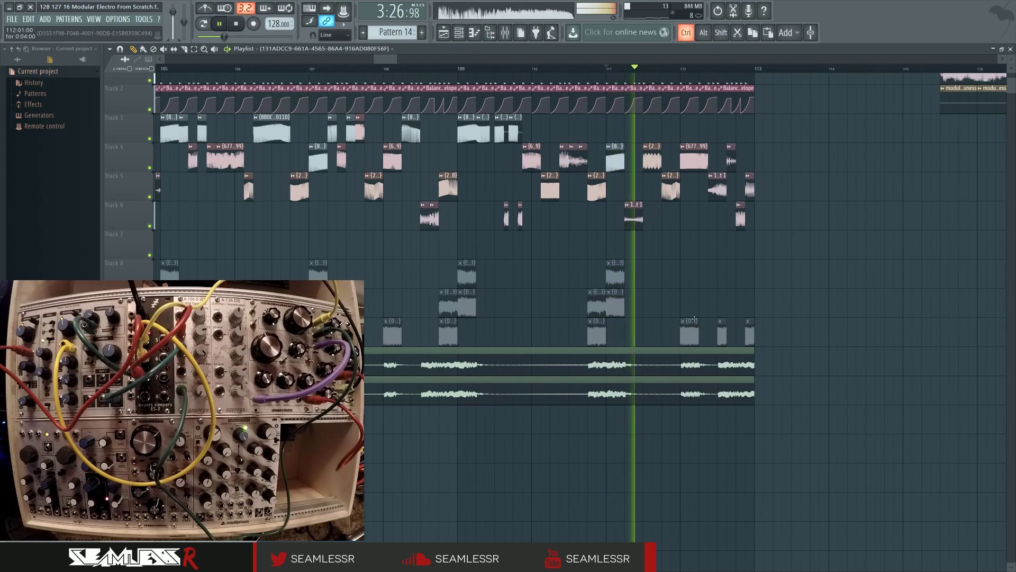
# Lengthen the Track 6 audio clip starting at 111:05 to six steps while playing back bar 111
pyautogui.scroll(3, 688, 185)
pyautogui.press('space')
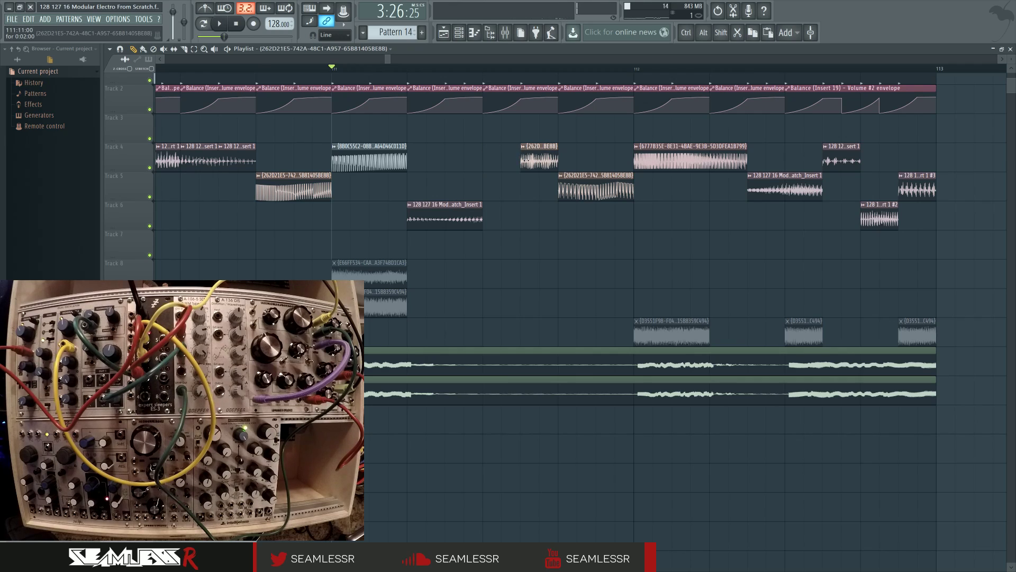
pyautogui.press('space')
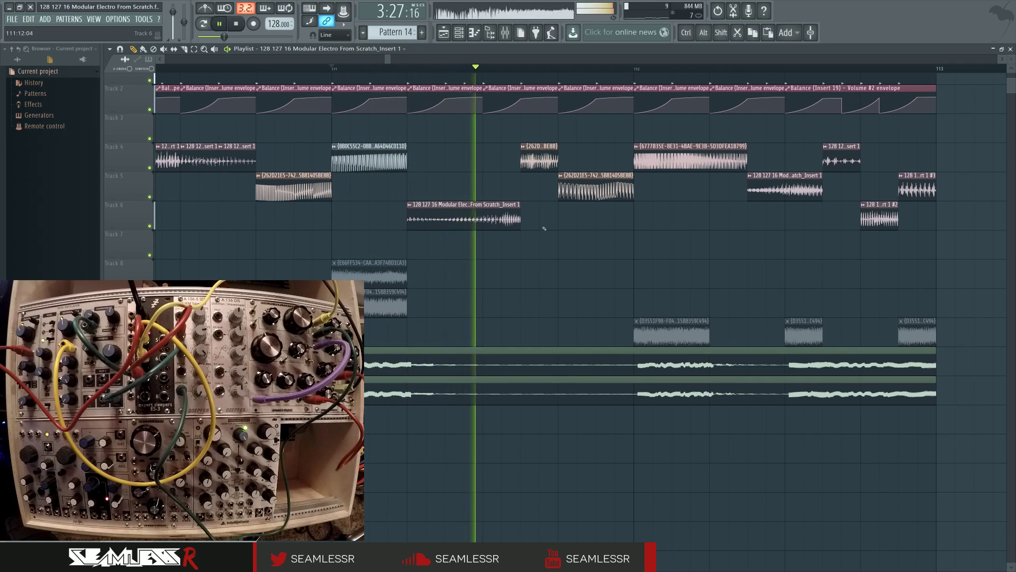
pyautogui.press('space')
pyautogui.press('space')
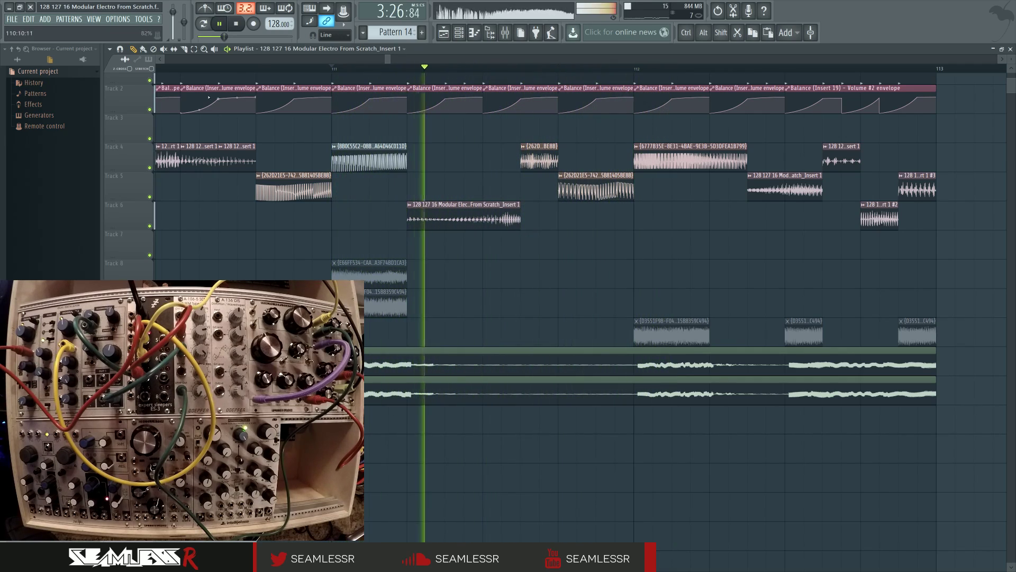
# Slip the audio inside the Track 6 clip at 111:05 to an earlier offset and replay the bar
pyautogui.press('space')
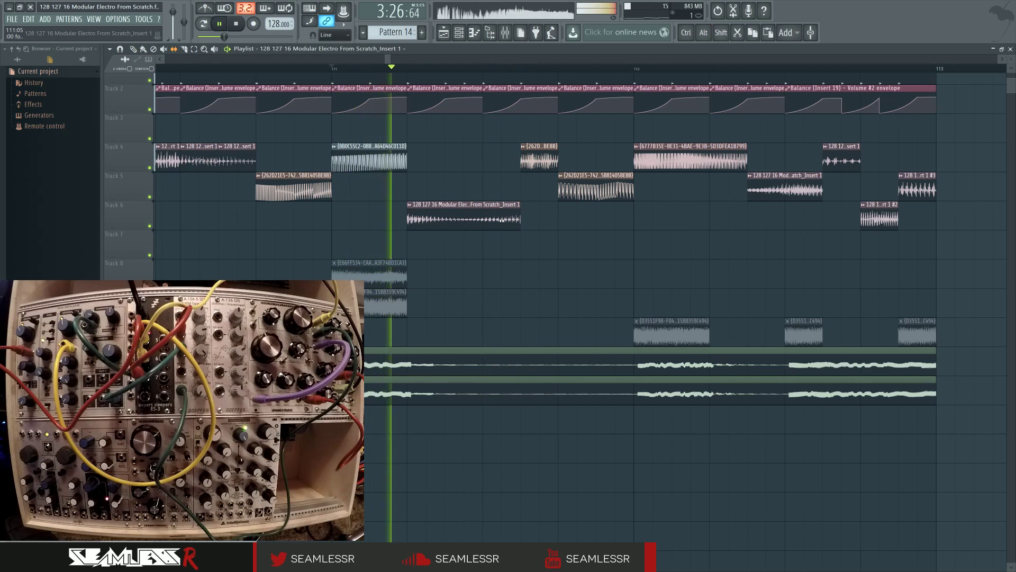
pyautogui.press('space')
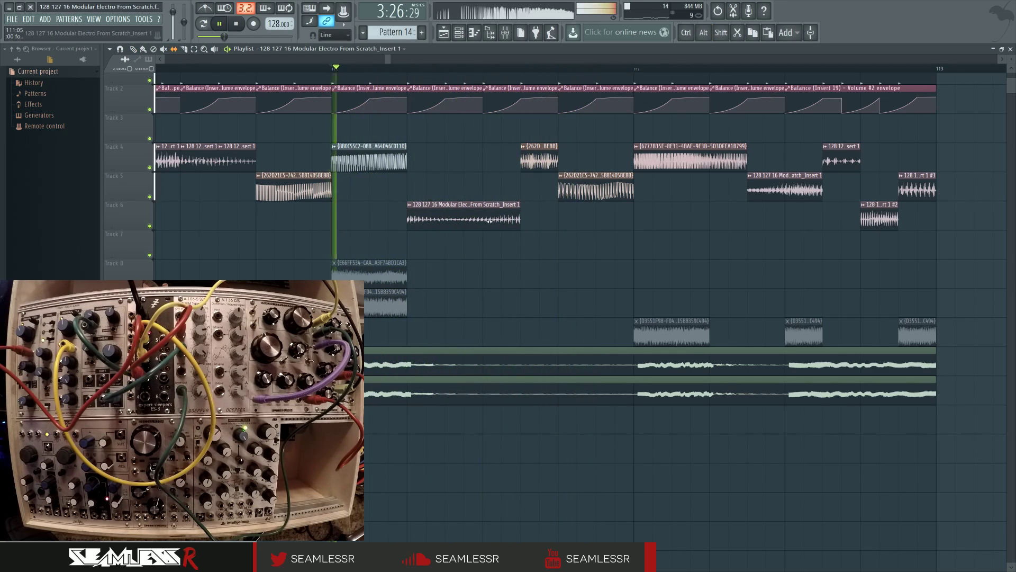
pyautogui.moveTo(501, 228); pyautogui.dragTo(477, 227)
pyautogui.press('space')
pyautogui.press('space')
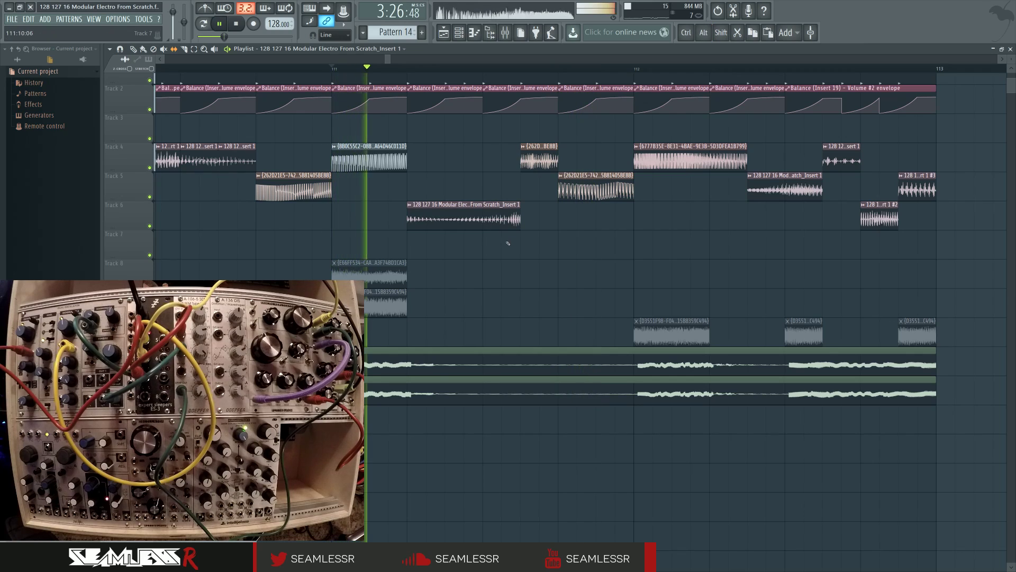
# Unmute the audio clips on Tracks 8 to 10 across bars 97 to 113
pyautogui.scroll(-1, 499, 283)
pyautogui.scroll(-3, 499, 284)
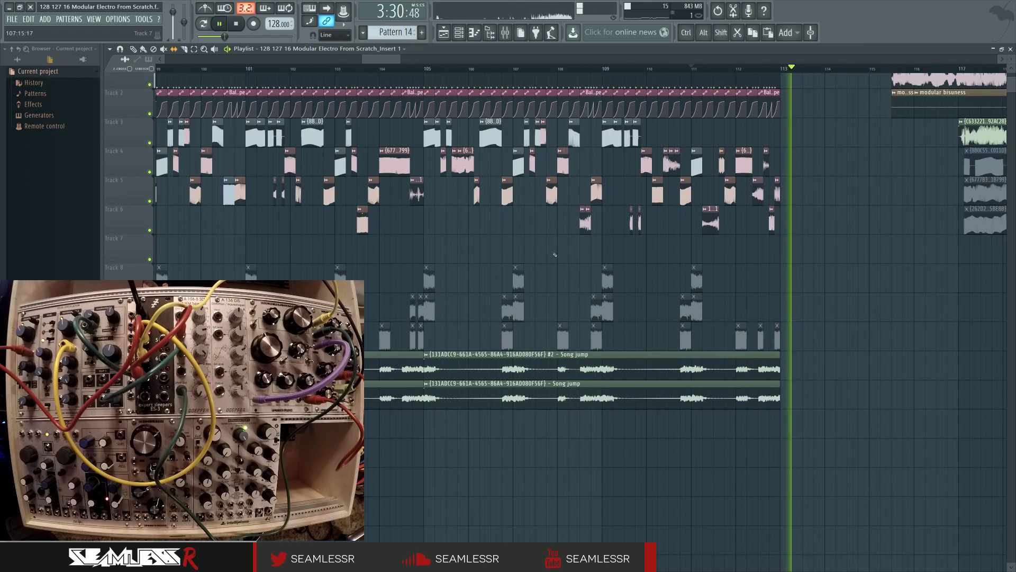
pyautogui.scroll(-1, 561, 256)
pyautogui.press('space')
pyautogui.moveTo(617, 252); pyautogui.dragTo(582, 255)
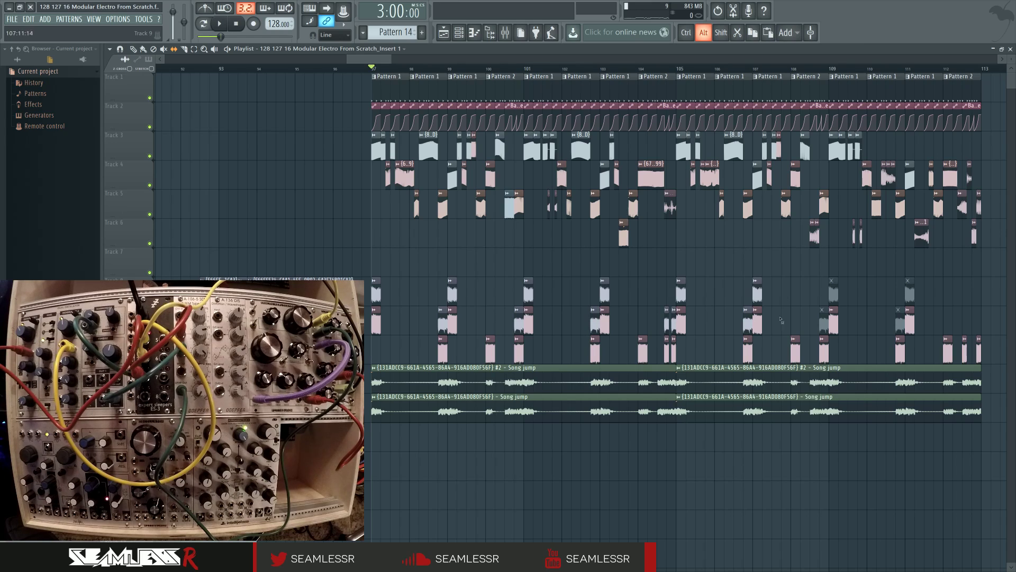
# Play the arrangement from bar 97 and set the Insert 42 mixer fader to -3.3 dB
pyautogui.press('space')
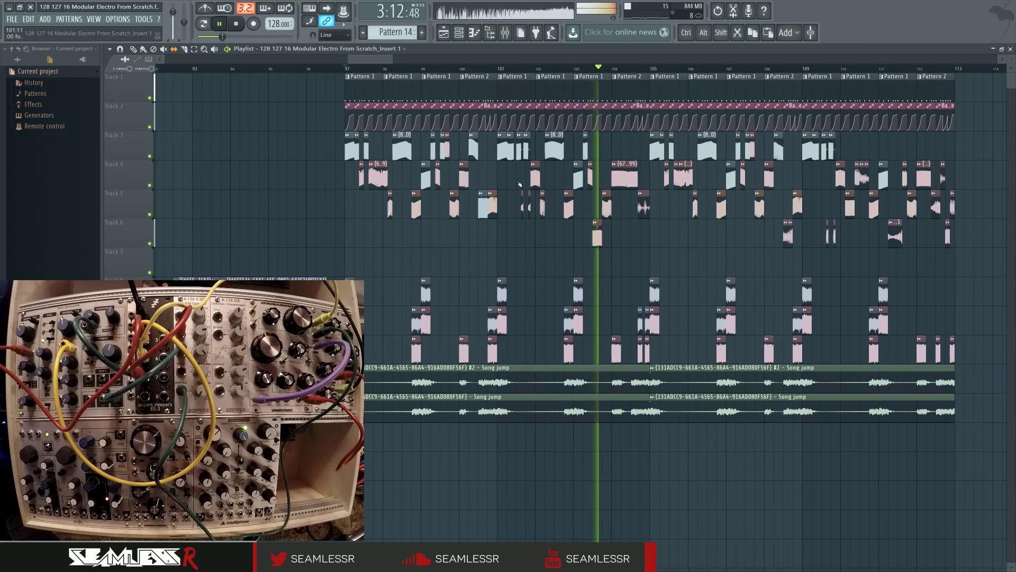
pyautogui.press('F9')
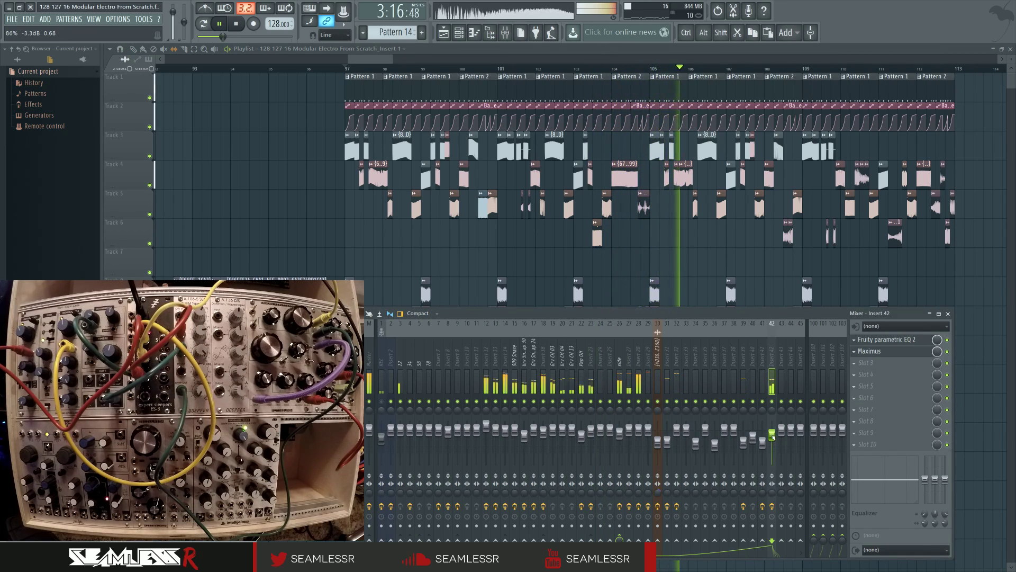
pyautogui.press('F9')
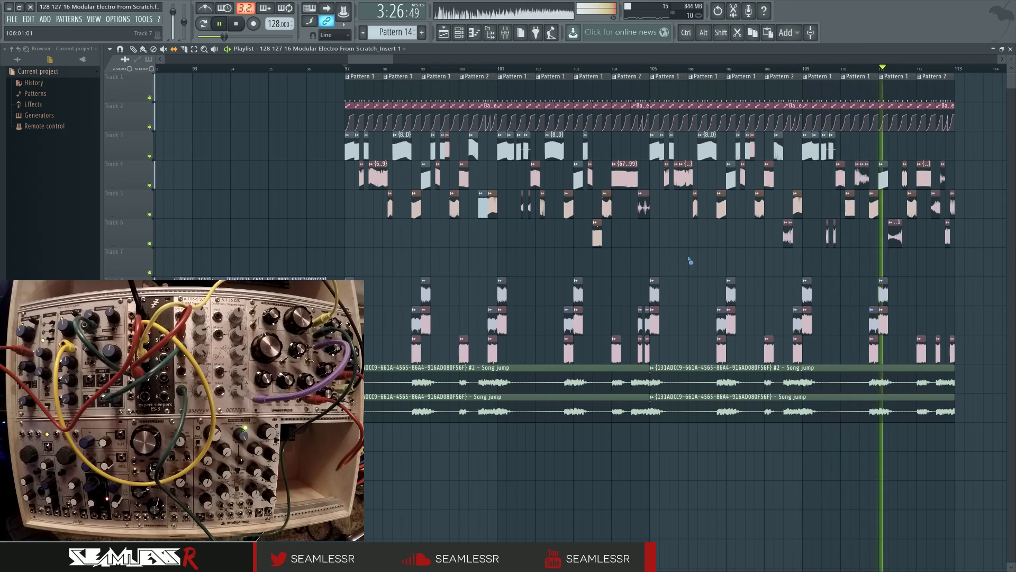
# Set the playlist loop selection to bars 97 through 113
pyautogui.moveTo(689, 259); pyautogui.dragTo(709, 290)
pyautogui.moveTo(389, 73); pyautogui.dragTo(985, 78)
pyautogui.hotkey('ctrl', 'd')
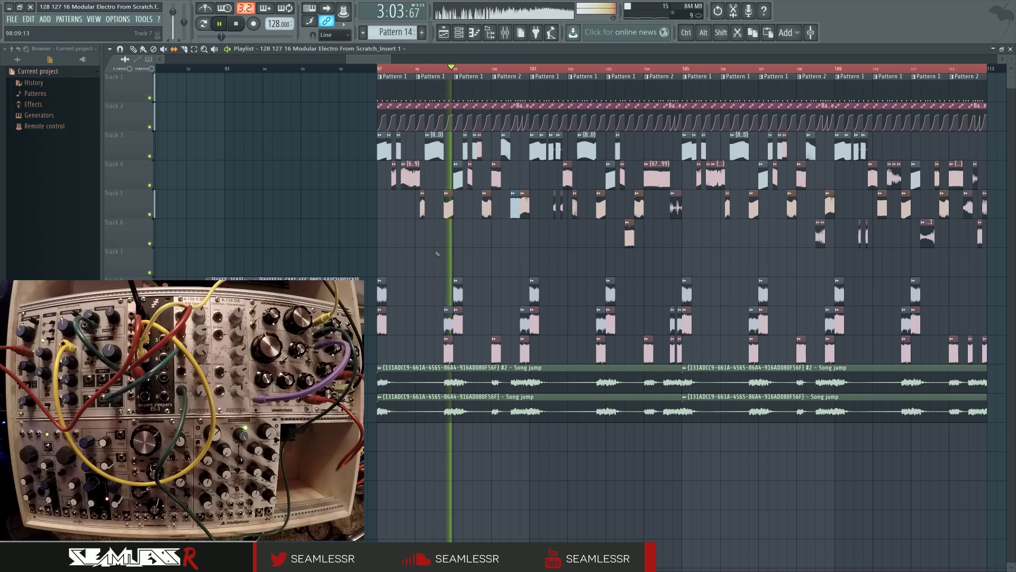
# In Pattern 2, remove the step 13 hit and add hits on steps 12 and 15 for Grv Kick 11 and channel 12
pyautogui.click(419, 68)
pyautogui.click(418, 77)
pyautogui.click(431, 120)
pyautogui.click(420, 68)
pyautogui.doubleClick(422, 80)
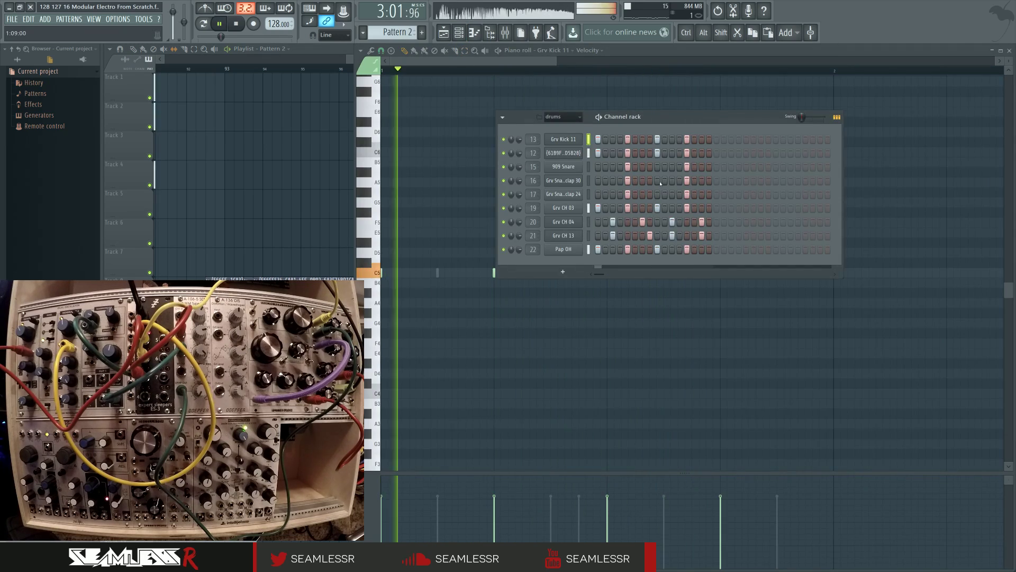
pyautogui.click(679, 139)
pyautogui.click(679, 153)
pyautogui.rightClick(687, 153)
pyautogui.rightClick(688, 140)
pyautogui.click(702, 141)
pyautogui.click(702, 154)
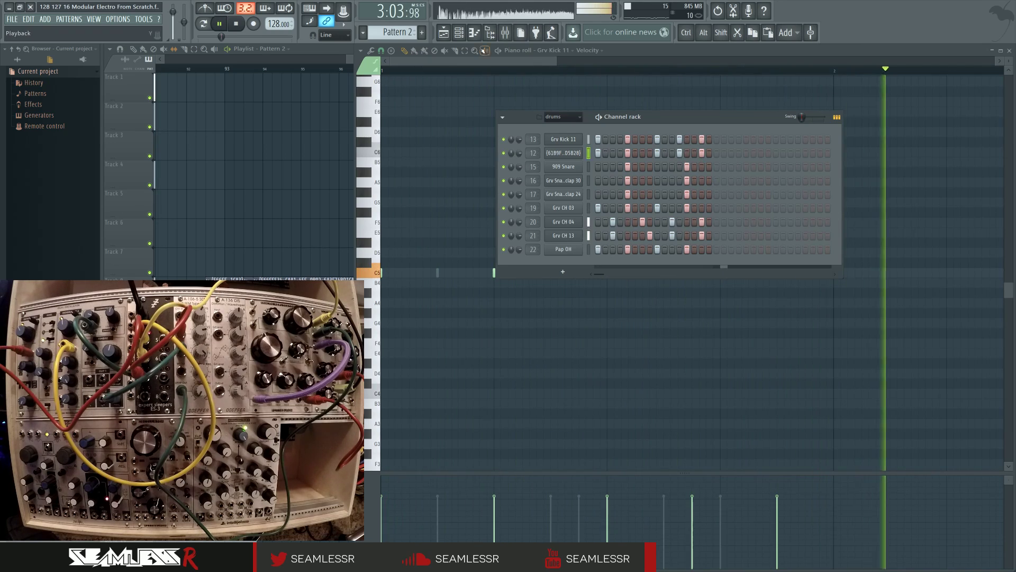
# Return to the playlist and listen to the revised Pattern 2 kick at bar 98
pyautogui.press('space')
pyautogui.press('space')
pyautogui.press('F5')
pyautogui.scroll(4, 460, 159)
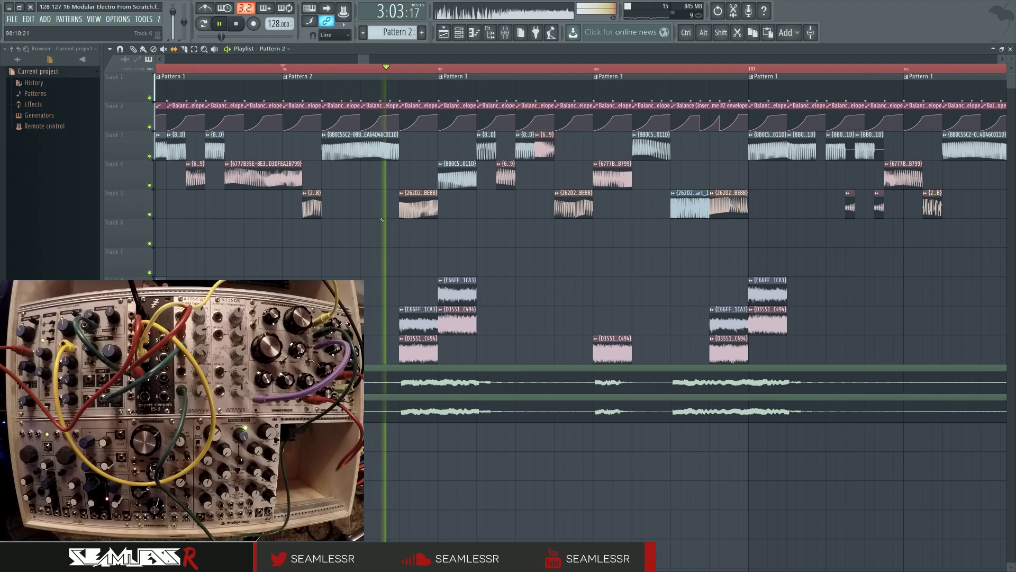
pyautogui.moveTo(418, 161); pyautogui.dragTo(470, 127)
pyautogui.press('space')
pyautogui.press('space')
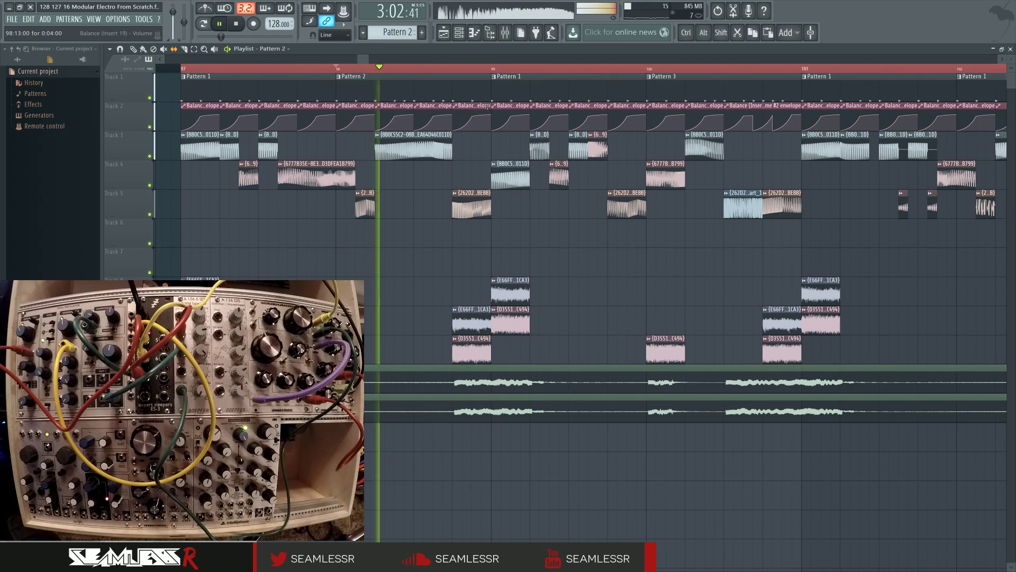
# Shorten the Balance volume envelope clip at 98:13 to two steps and place a matching copy at 98:15
pyautogui.moveTo(490, 107)
pyautogui.mouseDown()
pyautogui.moveTo(476, 107)
pyautogui.moveTo(489, 106)
pyautogui.mouseUp()
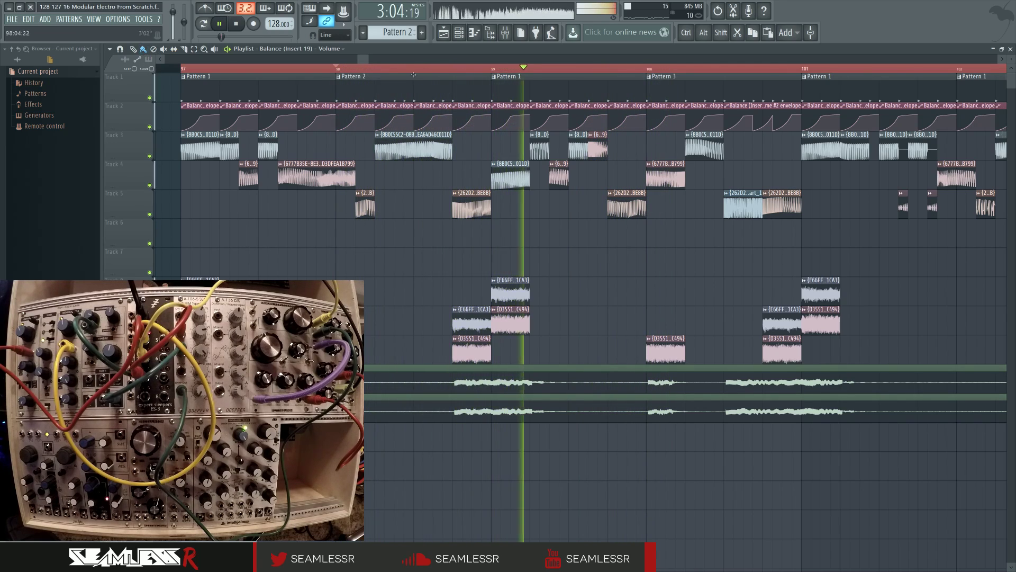
pyautogui.moveTo(492, 106); pyautogui.dragTo(473, 108)
pyautogui.press('space')
pyautogui.click(477, 112)
pyautogui.press('space')
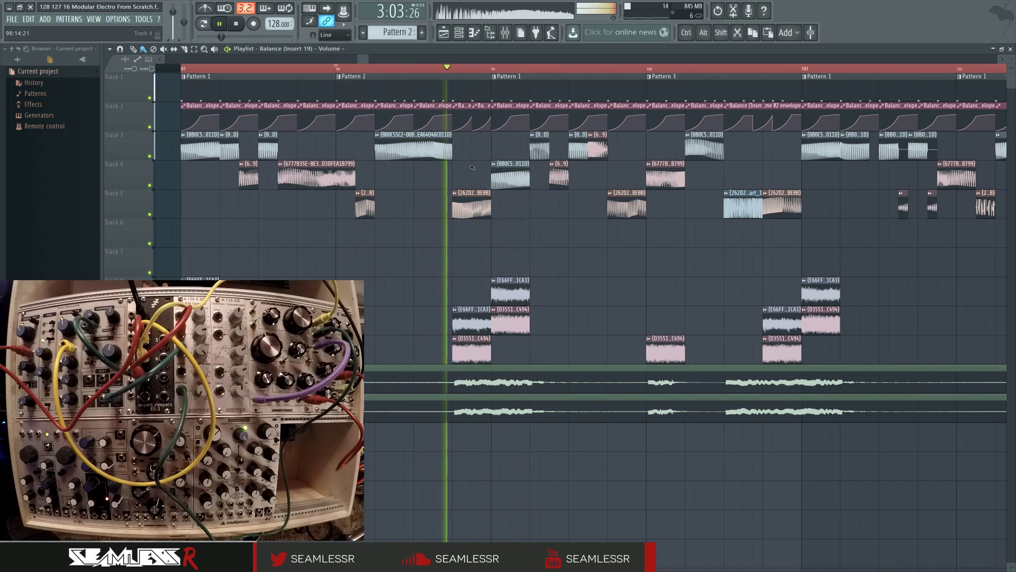
# Make the two-step envelope clip at 98:13 unique, reshape its volume curve with a faster rise, and replay it
pyautogui.scroll(1, 471, 163)
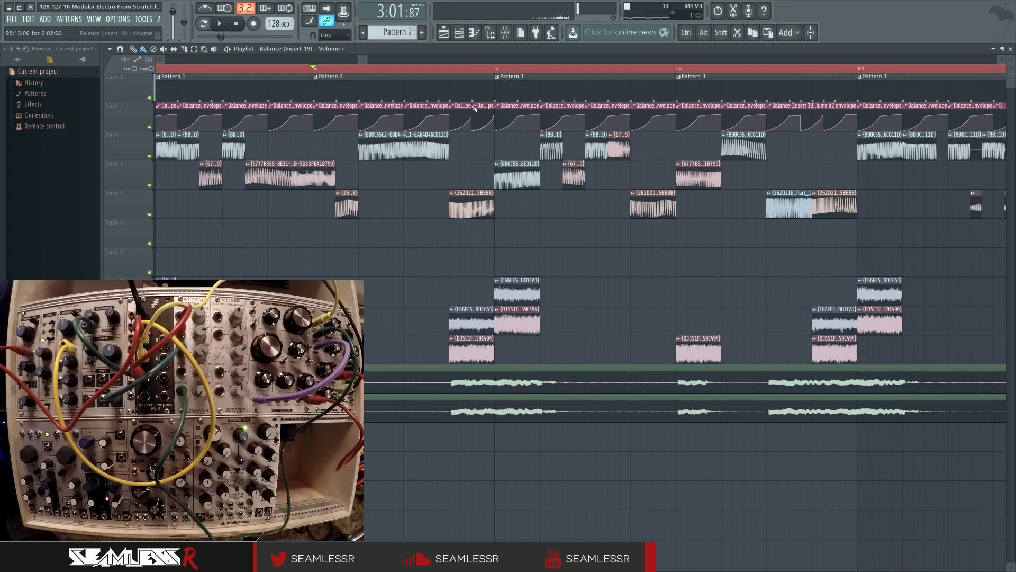
pyautogui.click(453, 107)
pyautogui.click(472, 163)
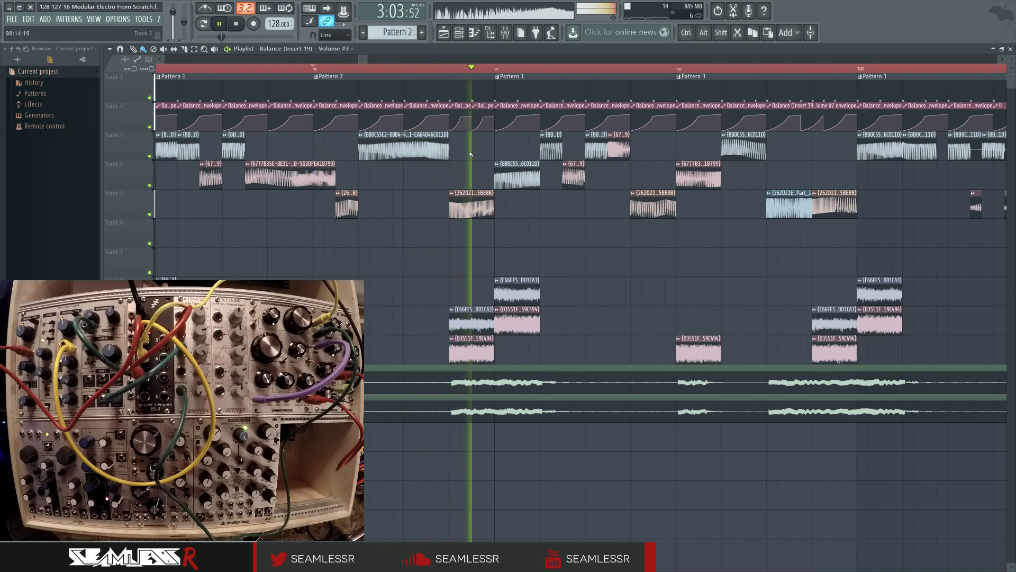
pyautogui.click(318, 69)
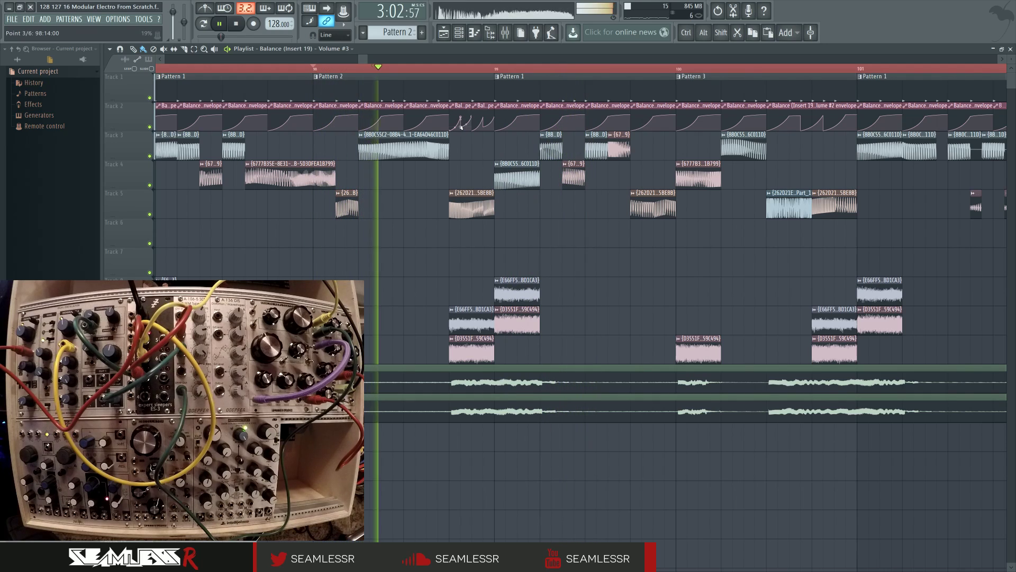
pyautogui.rightClick(460, 127)
pyautogui.click(472, 135)
pyautogui.press('space')
pyautogui.click(451, 69)
pyautogui.click(451, 68)
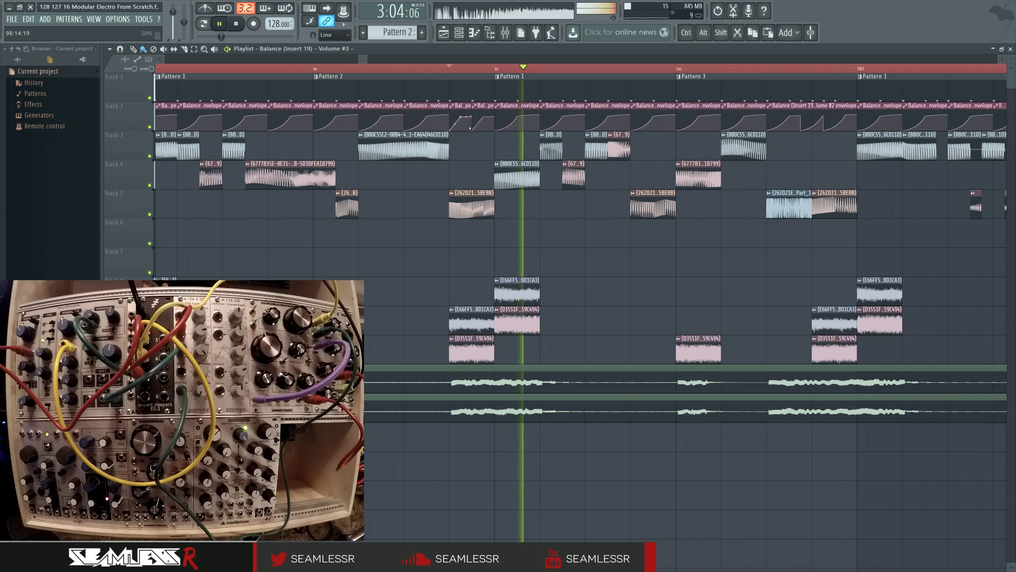
# Check the kick steps of Pattern 2 in the channel rack and return to the playlist
pyautogui.press('space')
pyautogui.click(461, 35)
pyautogui.doubleClick(461, 78)
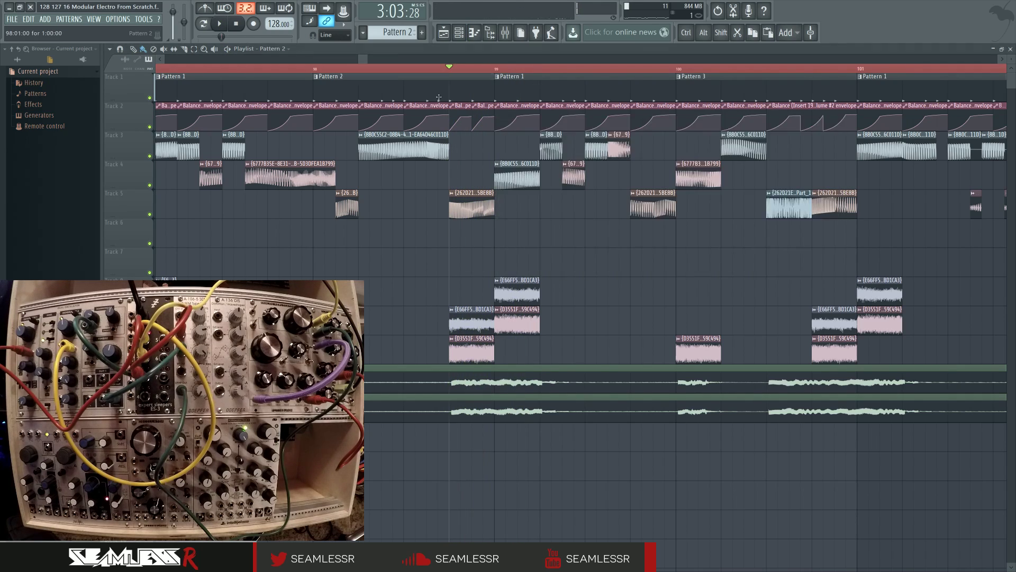
pyautogui.click(460, 34)
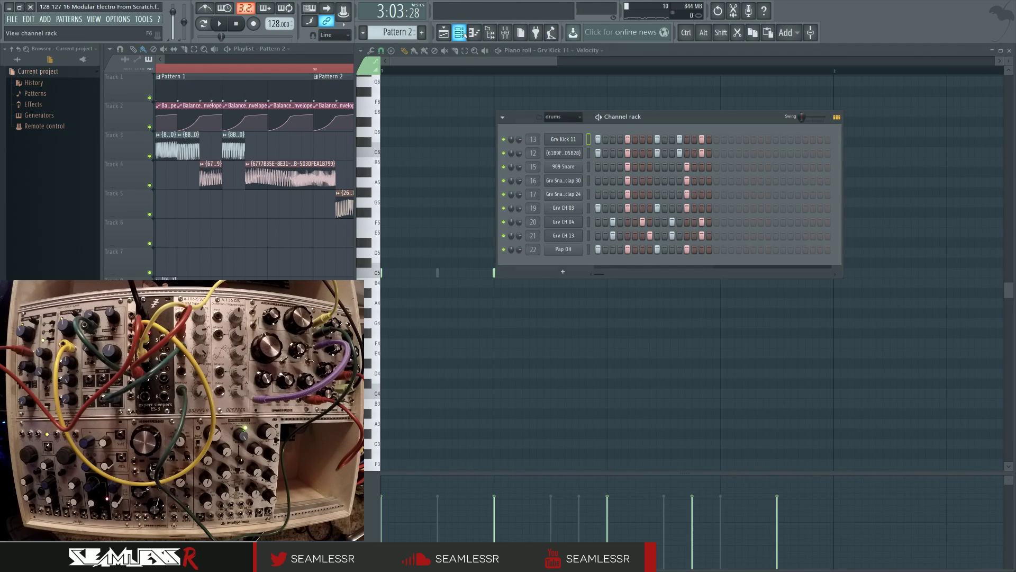
pyautogui.click(445, 33)
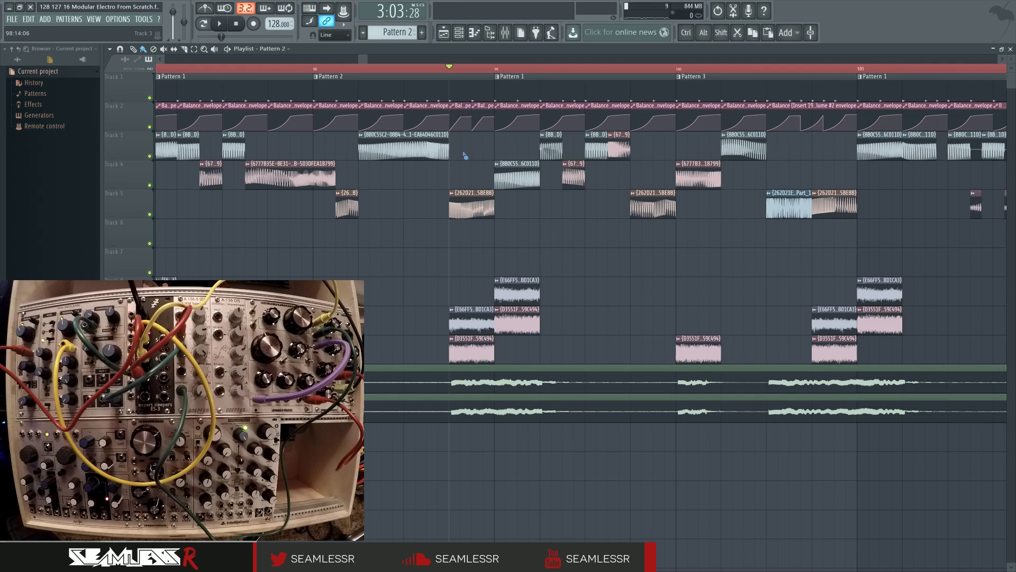
# Shorten the Balance envelope clip at 98:09 to three steps and place a copy at 98:12, checking it in playback
pyautogui.click(405, 68)
pyautogui.moveTo(450, 107); pyautogui.dragTo(439, 107)
pyautogui.press('space')
pyautogui.click(444, 108)
pyautogui.press('space')
pyautogui.press('space')
pyautogui.press('space')
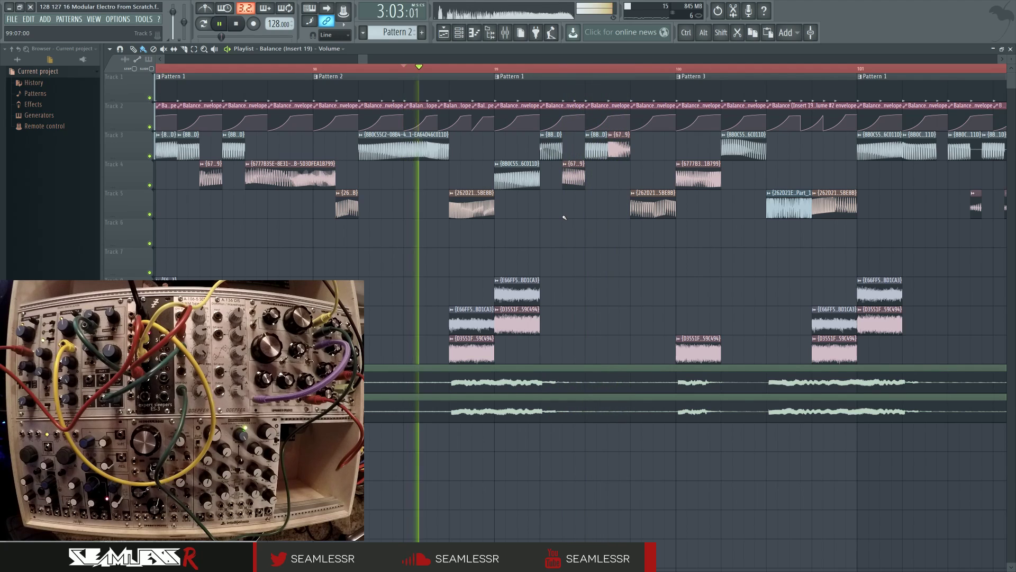
# Listen to the arrangement onward from bar 98, and replay the section from bar 101
pyautogui.scroll(-4, 482, 240)
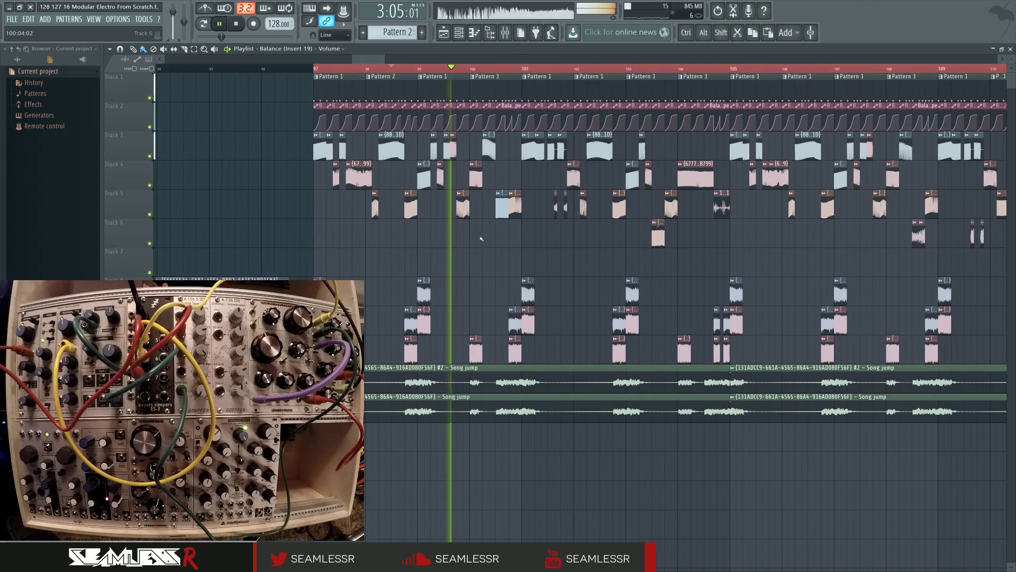
pyautogui.scroll(4, 481, 239)
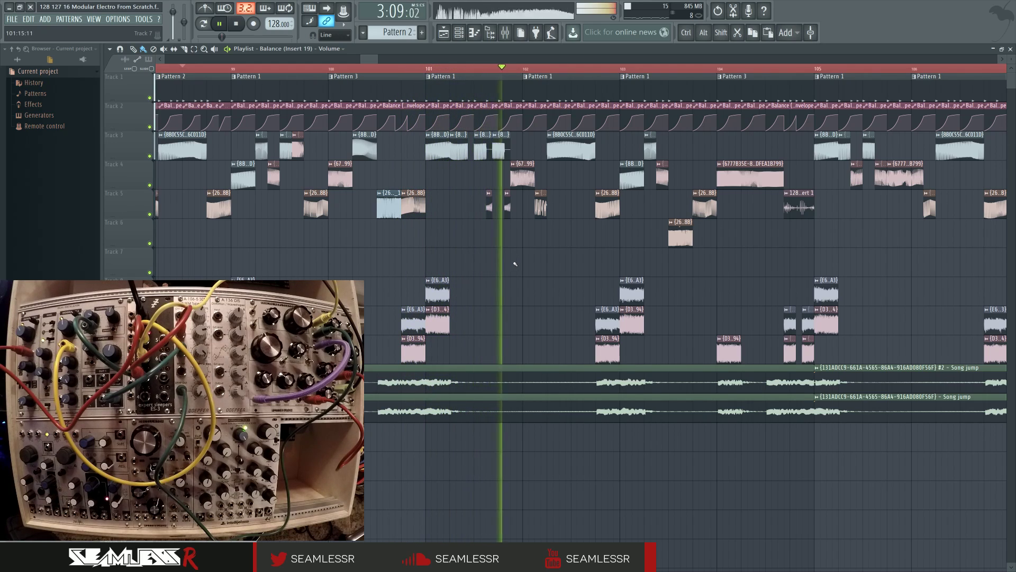
pyautogui.hscroll(1, 515, 265)
pyautogui.click(405, 66)
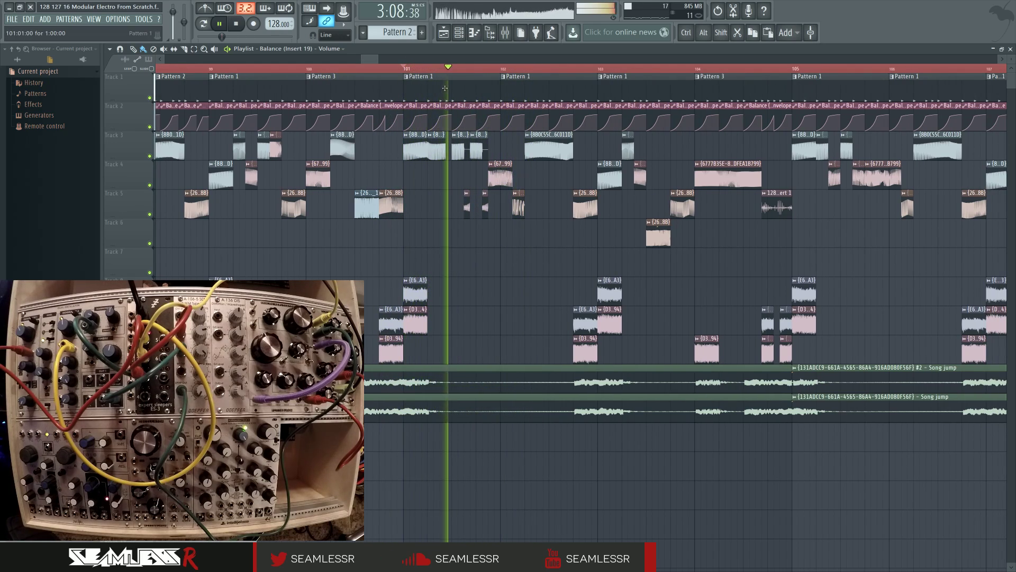
pyautogui.press('space')
pyautogui.press('space')
# Add hits on steps 11 and 14 of Pattern 1 for the 909 Snare and the clap 24 channel
pyautogui.doubleClick(446, 88)
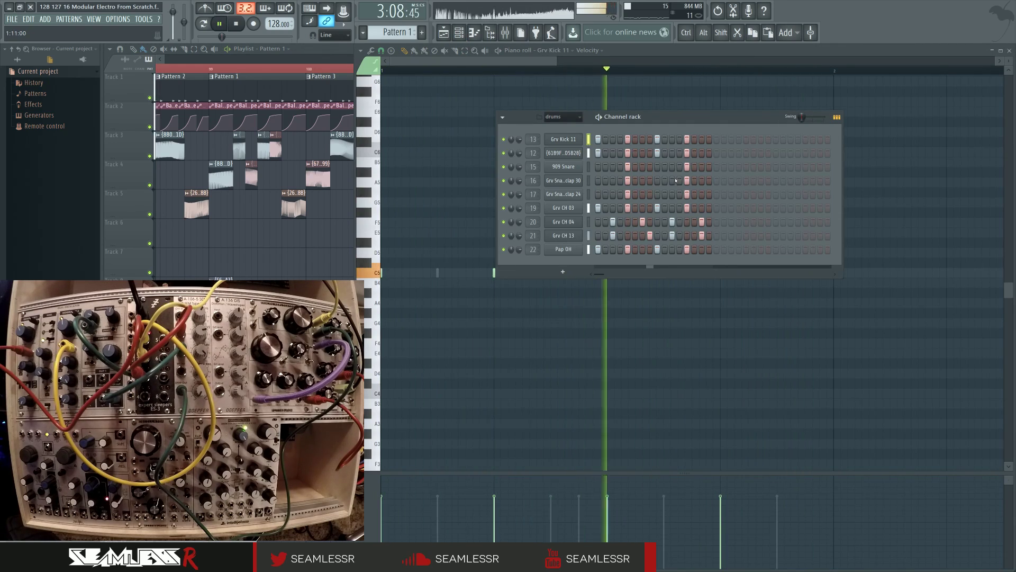
pyautogui.click(444, 32)
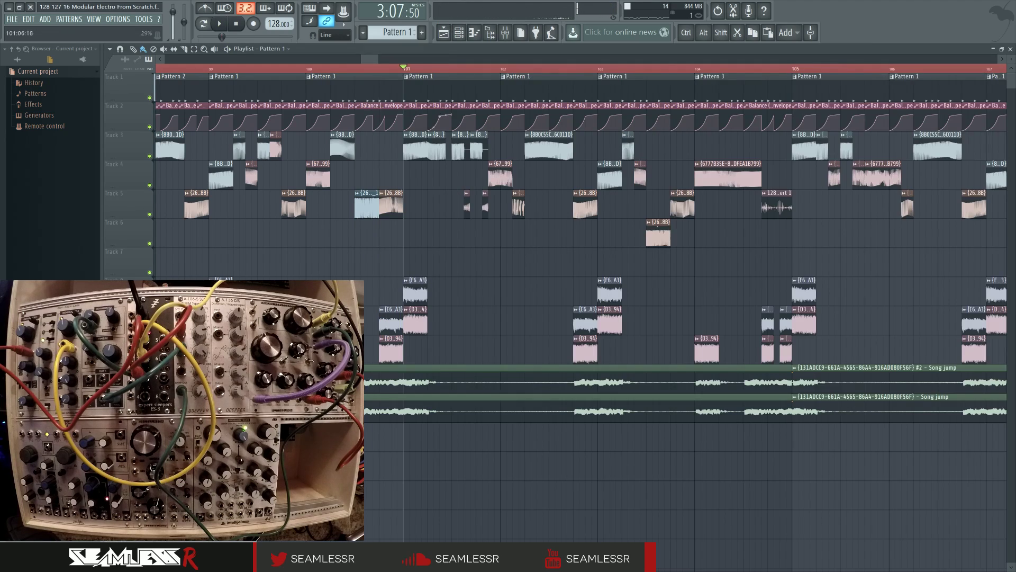
pyautogui.scroll(8, 460, 209)
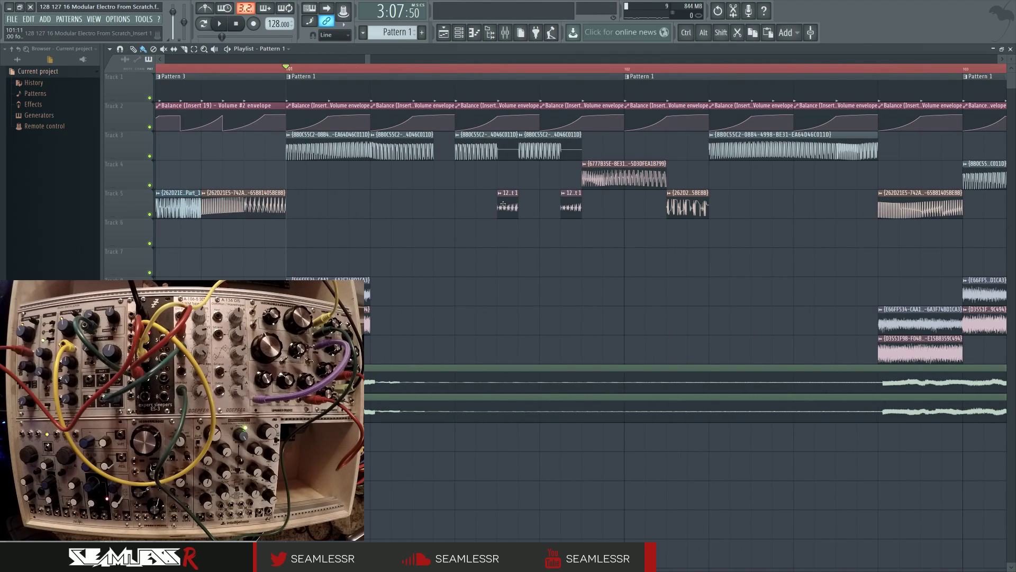
pyautogui.click(458, 33)
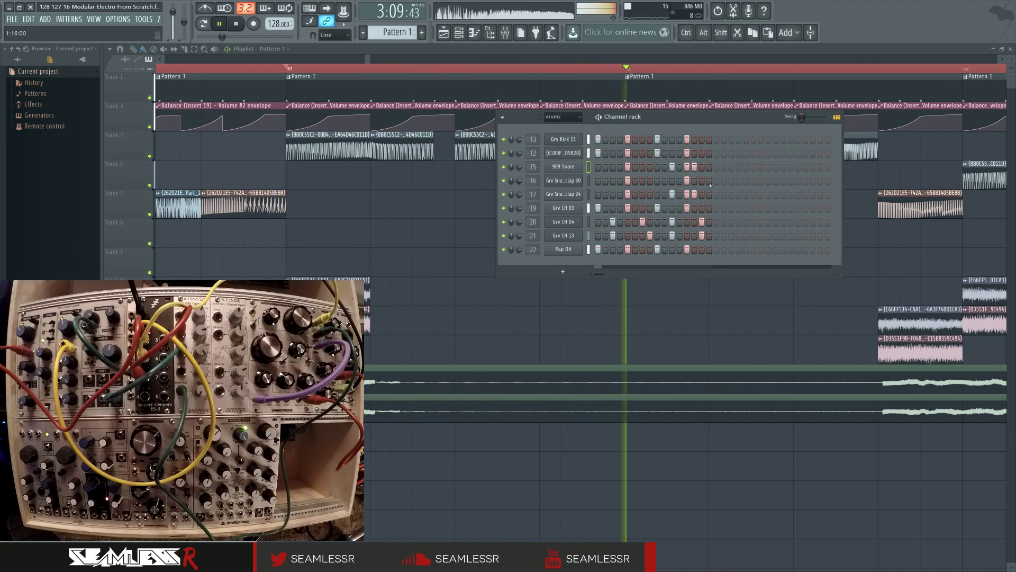
# Pan the 909 Snare notes on steps 11 and 14 of Pattern 1 fully to opposite sides in the piano roll
pyautogui.rightClick(580, 166)
pyautogui.click(600, 163)
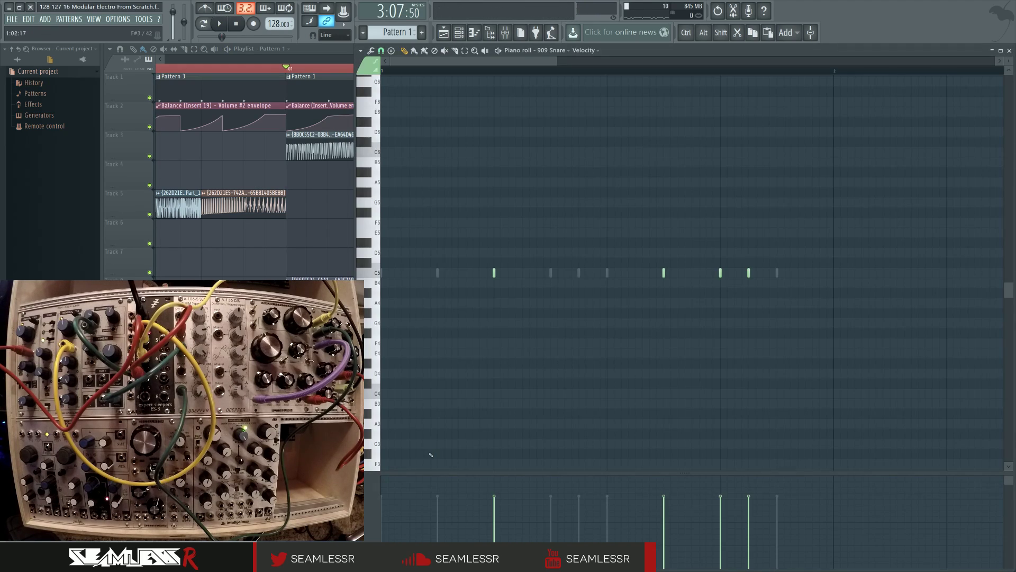
pyautogui.click(364, 509)
pyautogui.click(408, 524)
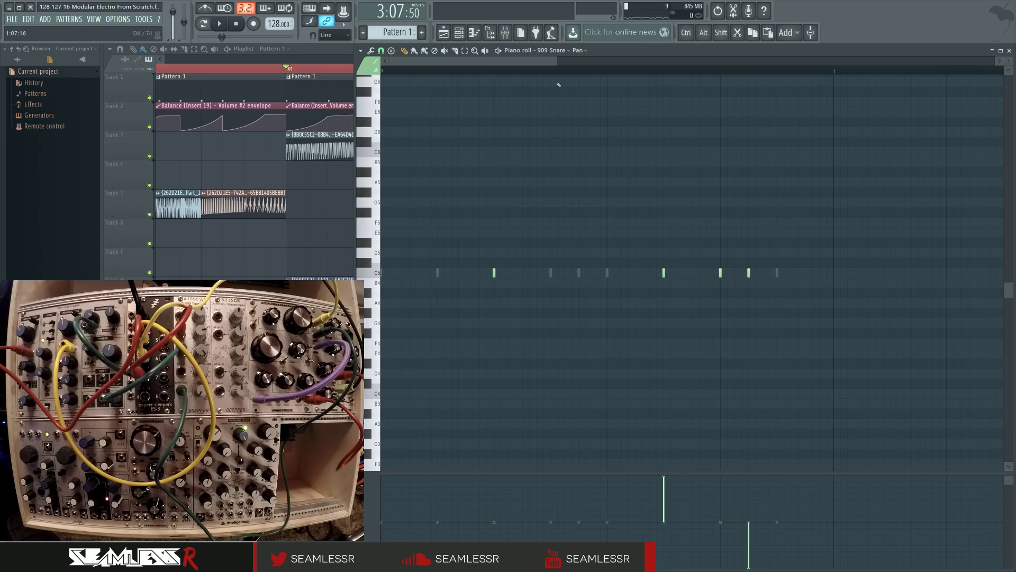
# Pan the Grv Snareclap 24 notes in Pattern 1 fully left on step 11 and fully right on step 14, and audition them
pyautogui.click(458, 34)
pyautogui.click(571, 196)
pyautogui.moveTo(750, 508); pyautogui.dragTo(749, 476)
pyautogui.press('space')
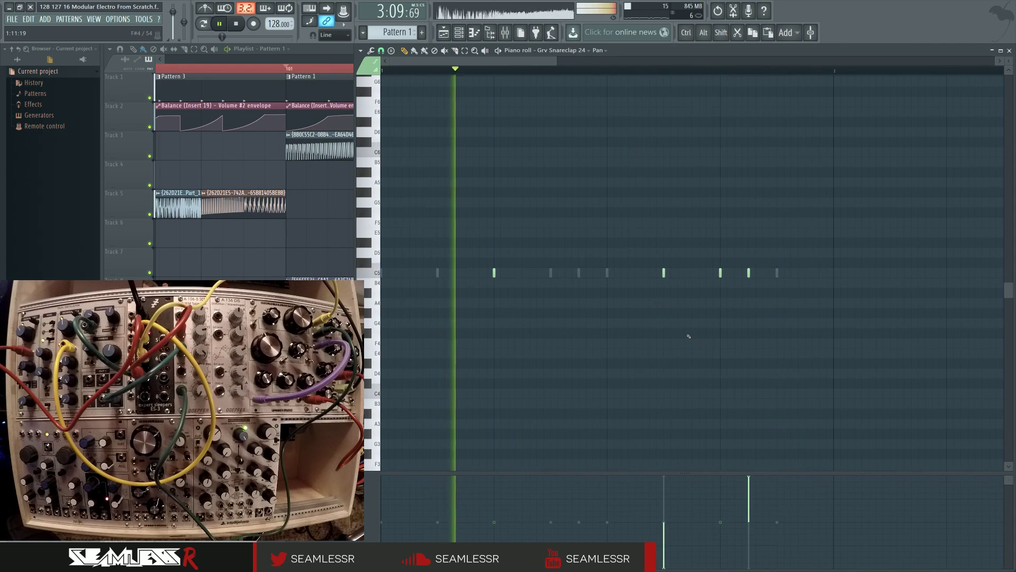
pyautogui.press('space')
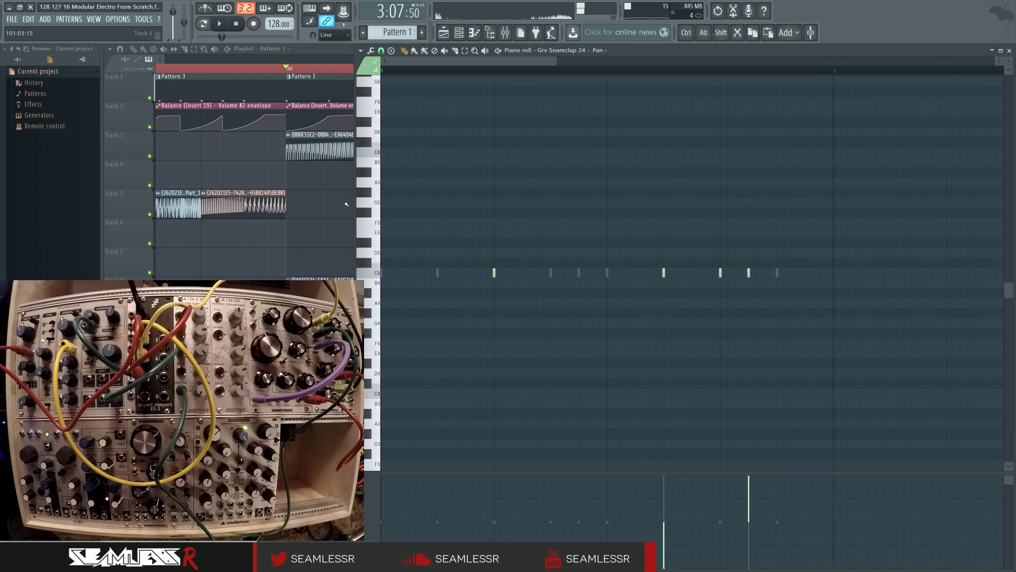
# Remove the 909 Snare and Grv Snareclap 24 hits on steps 11 and 14 from Pattern 1, and make its clip at bar 101 unique
pyautogui.click(460, 34)
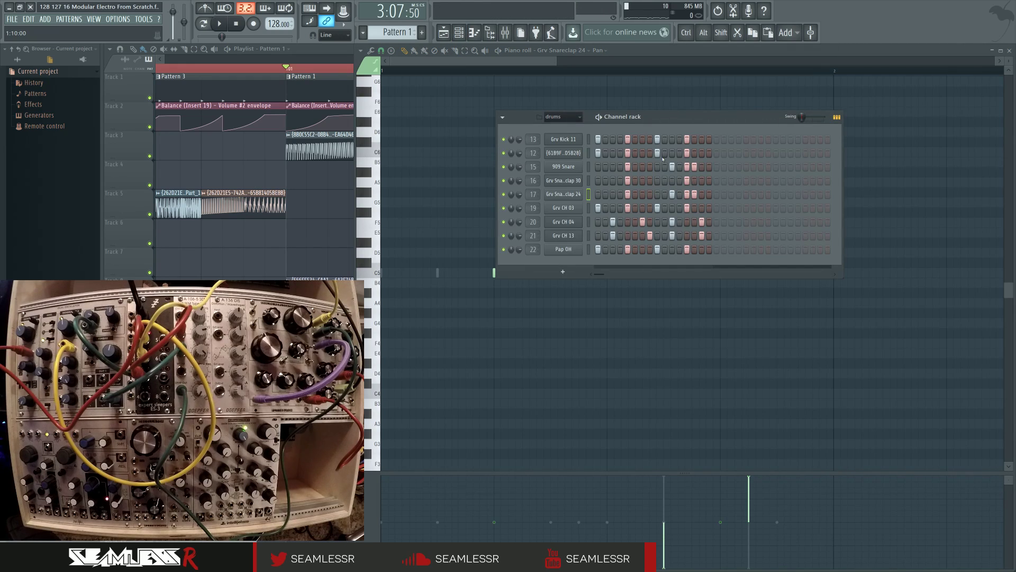
pyautogui.click(459, 33)
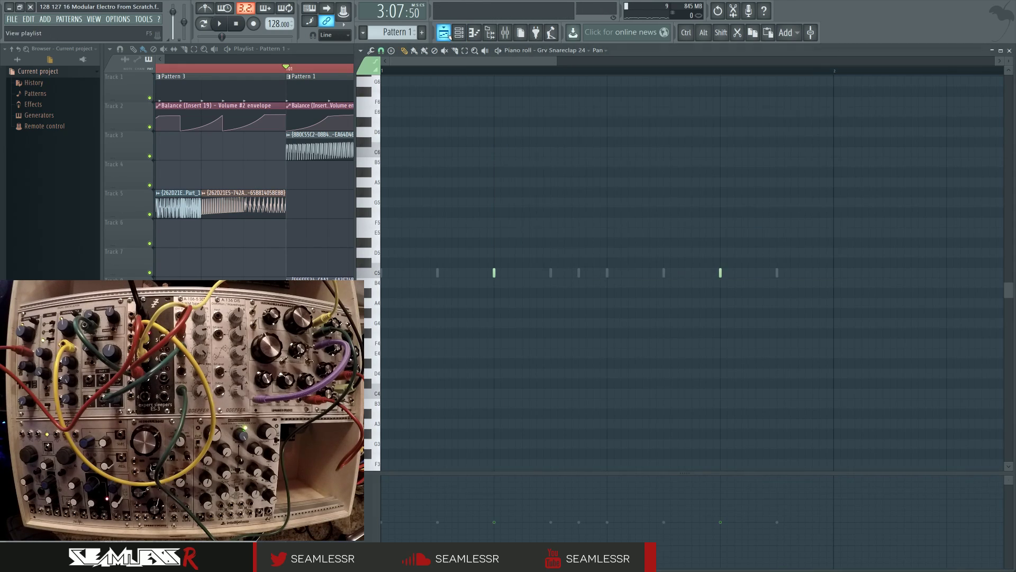
pyautogui.click(443, 32)
pyautogui.press('space')
pyautogui.click(289, 76)
pyautogui.click(313, 129)
pyautogui.press('space')
# Add hits on steps 11 and 14 of Pattern 2 for 909 Snare and Grv Snareclap 24, panning the snare hits about halfway right and left
pyautogui.click(459, 34)
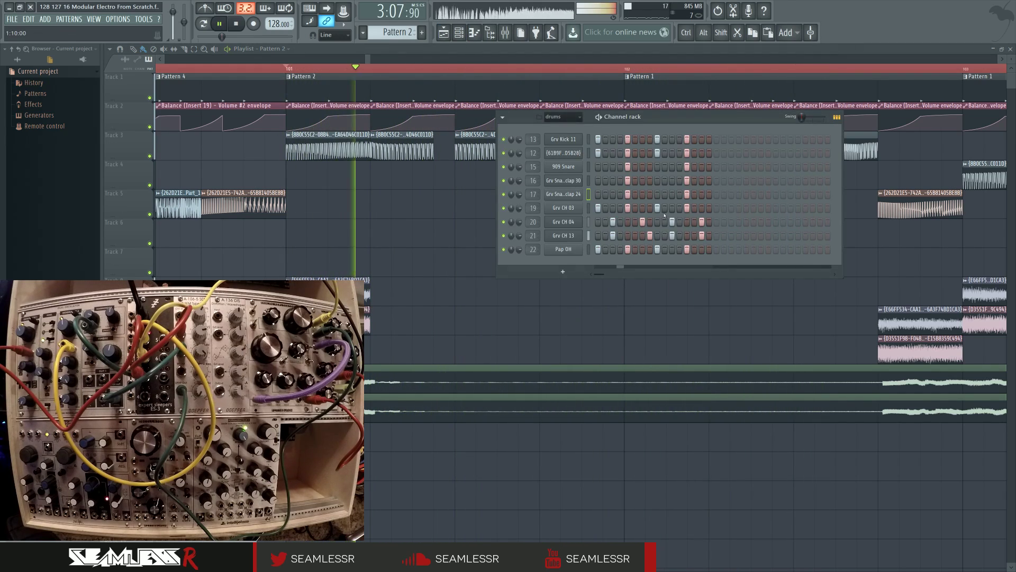
pyautogui.press('space')
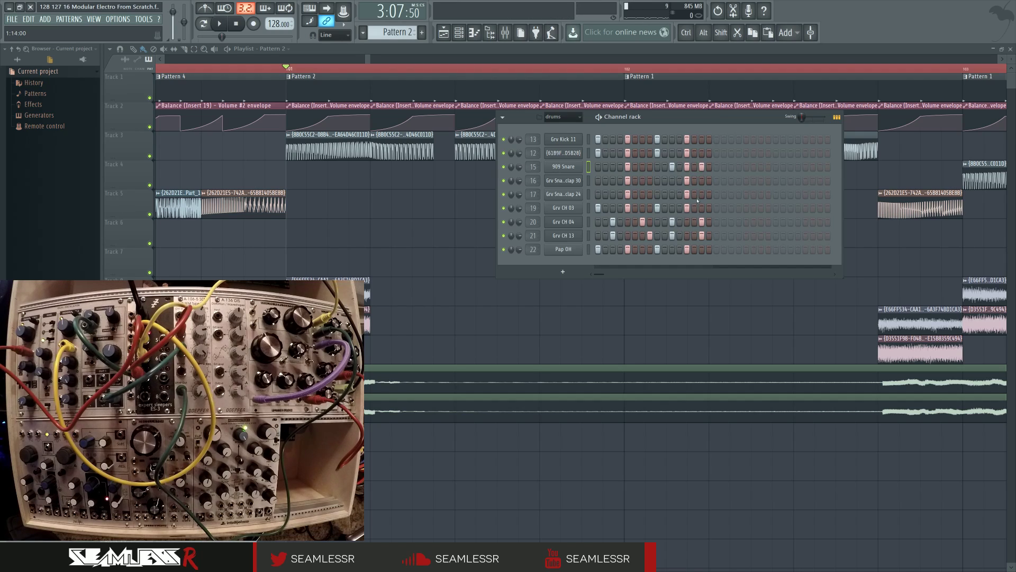
pyautogui.rightClick(554, 168)
pyautogui.click(579, 173)
pyautogui.click(374, 492)
pyautogui.click(417, 505)
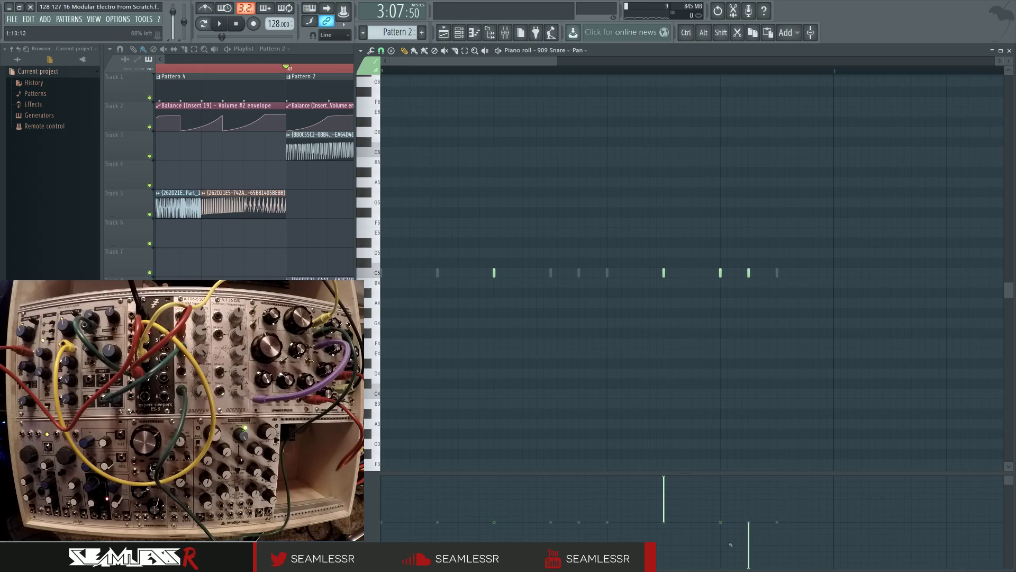
pyautogui.click(459, 32)
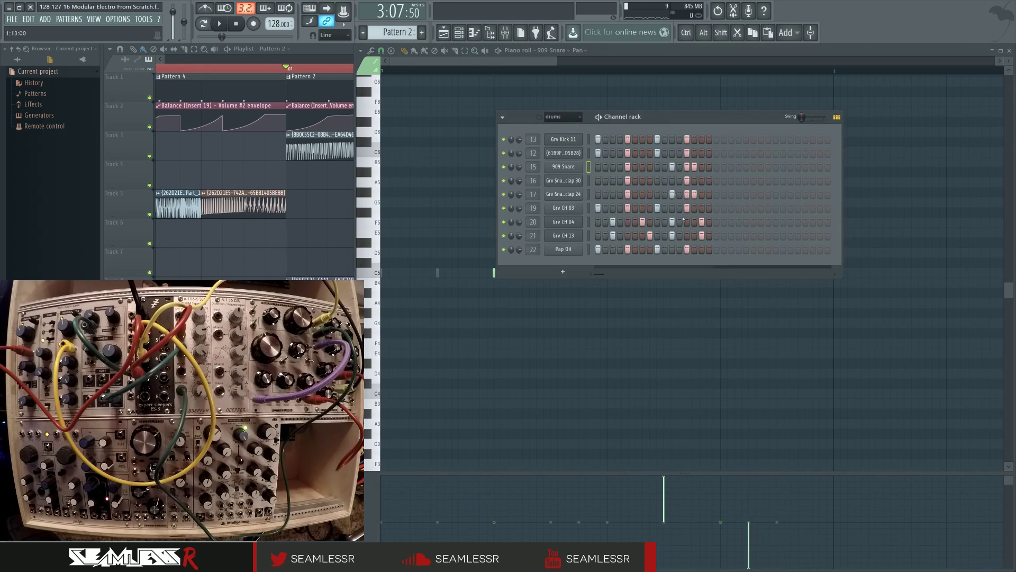
pyautogui.click(671, 500)
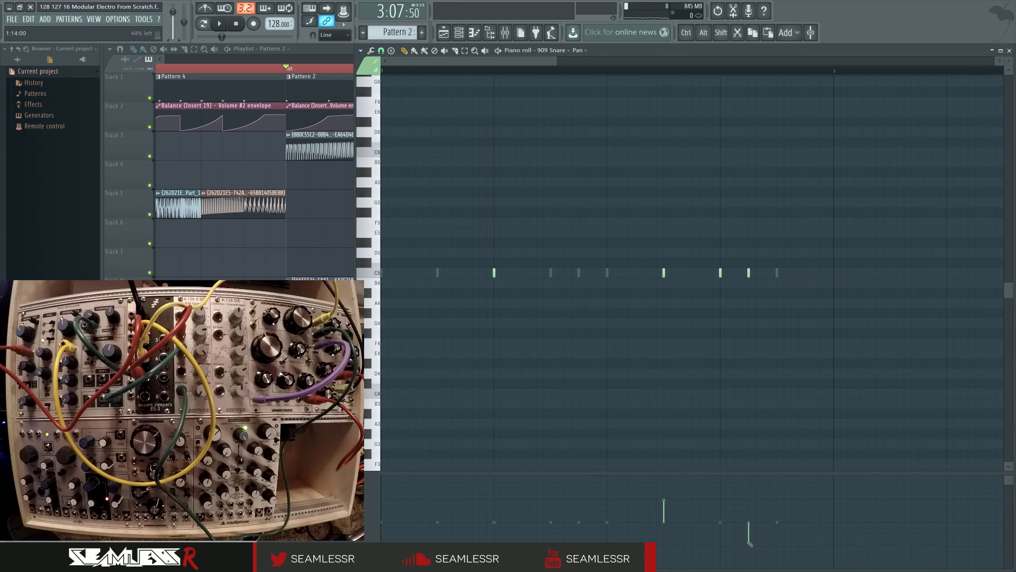
# Pan the Grv Snareclap 24 notes in Pattern 2 about halfway left on step 11 and 48% right on step 14
pyautogui.rightClick(569, 208)
pyautogui.click(572, 196)
pyautogui.rightClick(572, 195)
pyautogui.click(595, 194)
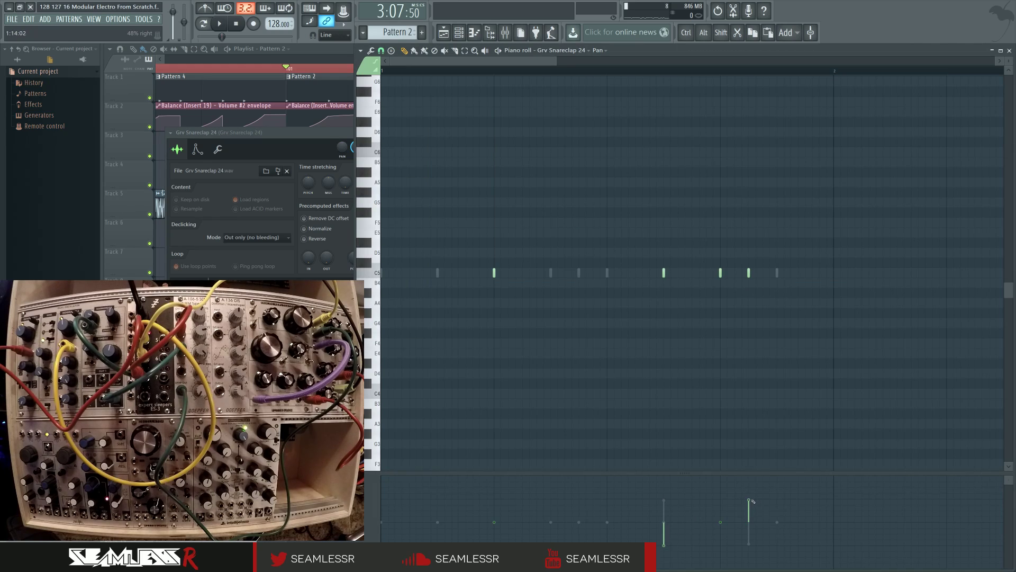
pyautogui.click(451, 31)
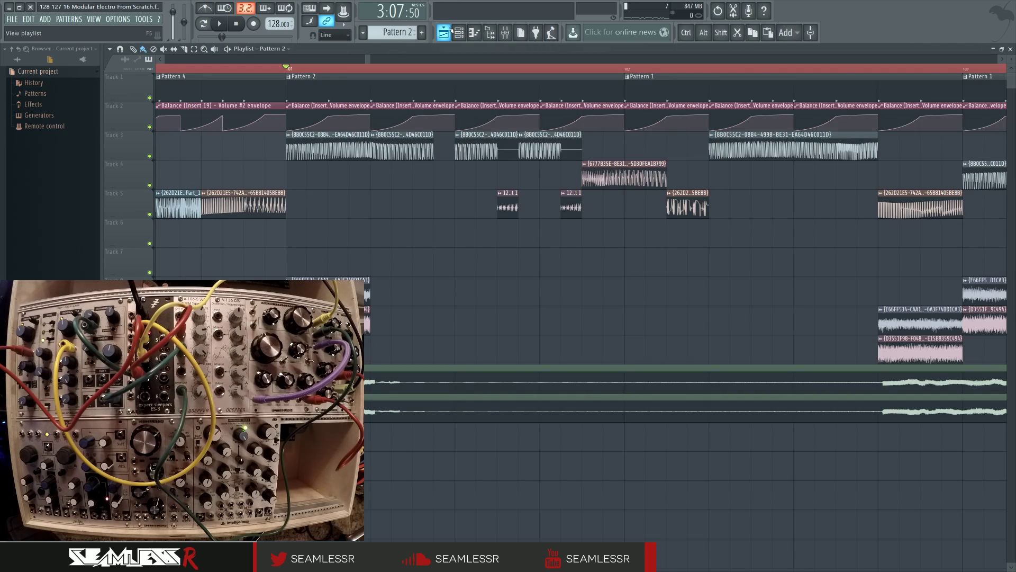
# Lower the velocity of the 909 Snare notes on steps 11 and 14 of Pattern 2 to about 49%
pyautogui.click(460, 32)
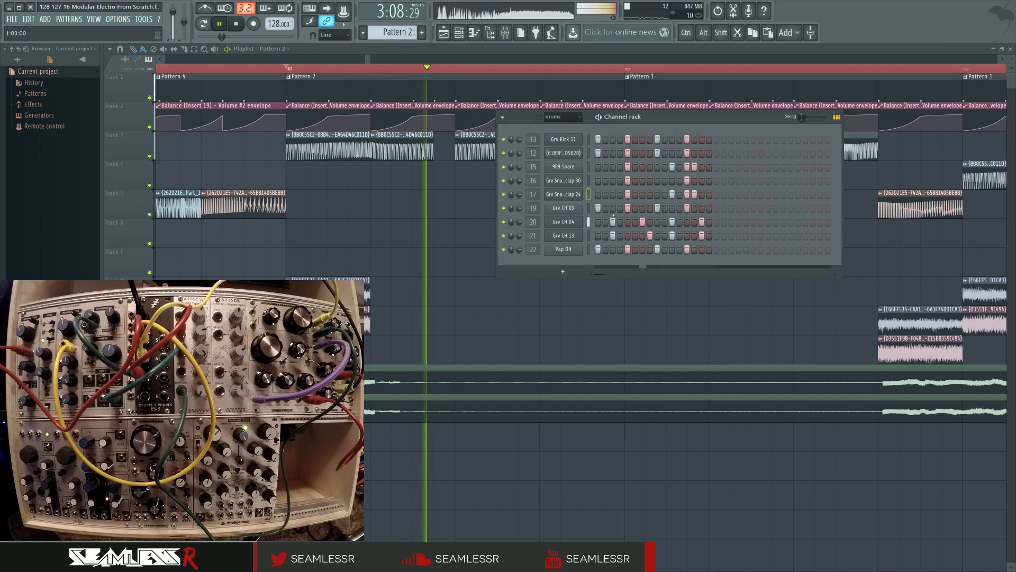
pyautogui.rightClick(575, 167)
pyautogui.click(597, 166)
pyautogui.rightClick(367, 489)
pyautogui.click(393, 510)
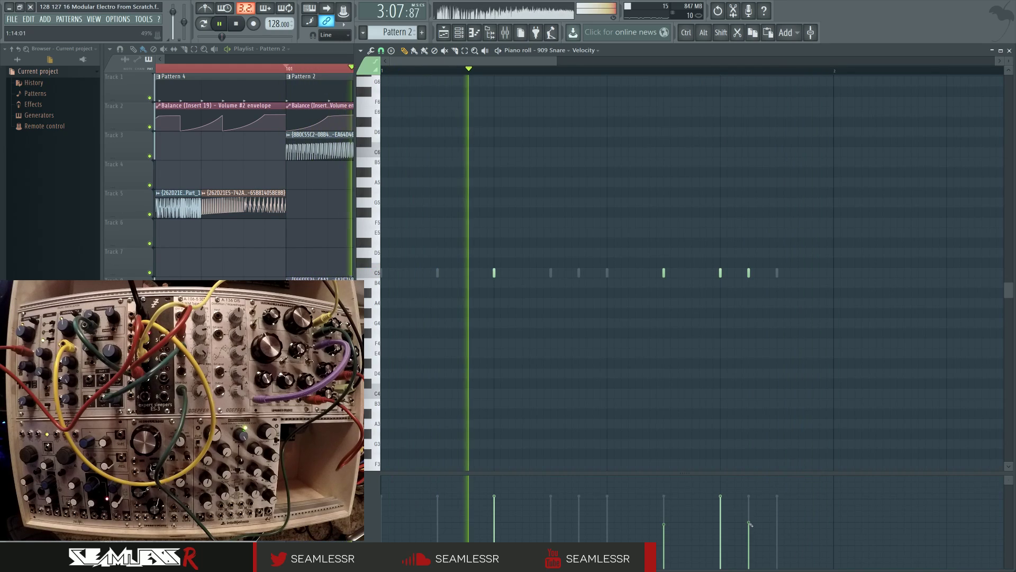
# Lower the velocity of the Grv Snareclap 24 notes on steps 11 and 14 of Pattern 2 to slightly above half
pyautogui.click(460, 33)
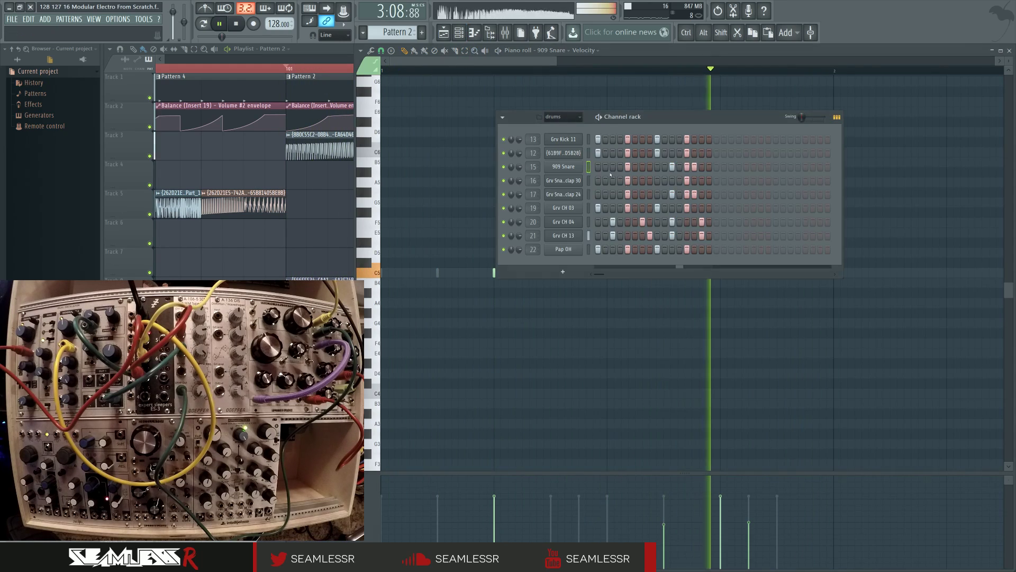
pyautogui.rightClick(580, 190)
pyautogui.click(597, 195)
pyautogui.click(664, 525)
pyautogui.click(749, 523)
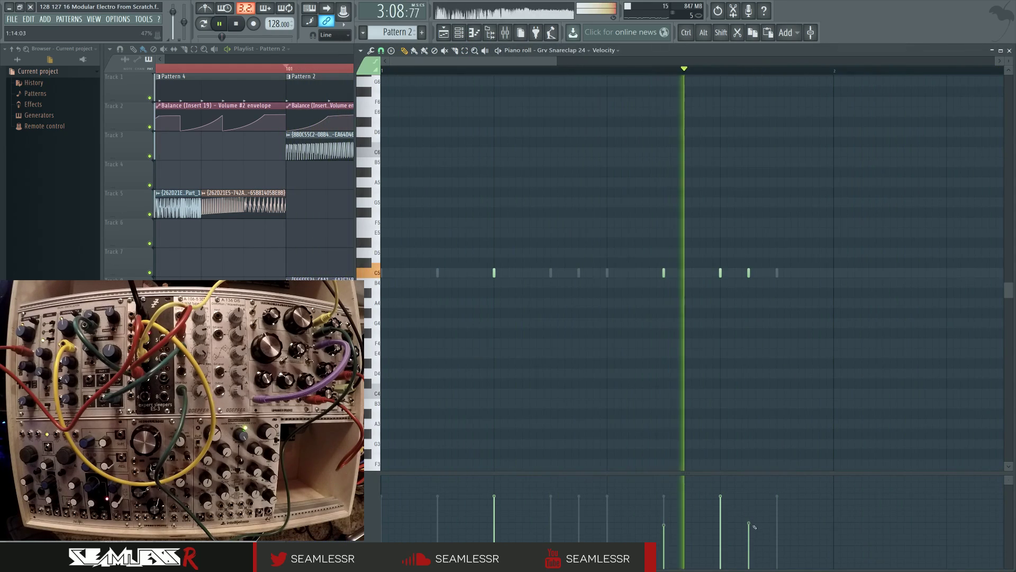
pyautogui.click(748, 514)
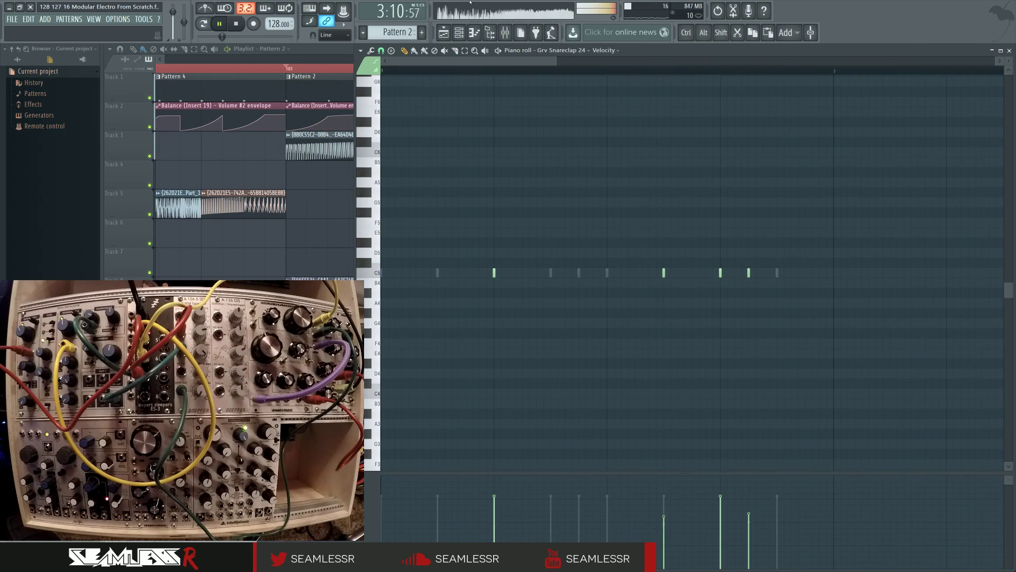
# Place Pattern 2 at bar 109 in the playlist, and move playback to bar 105
pyautogui.click(444, 33)
pyautogui.scroll(-4, 511, 281)
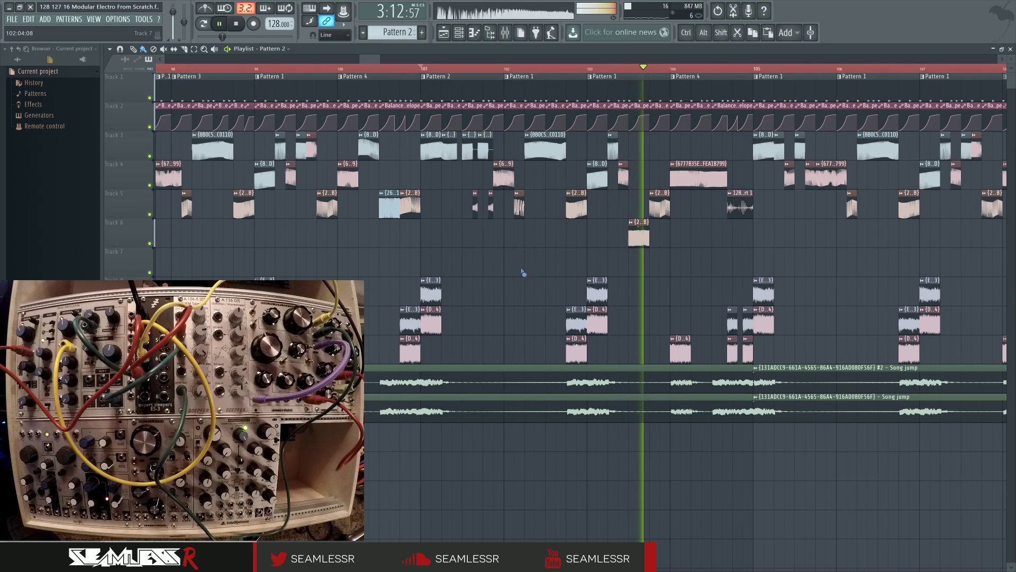
pyautogui.scroll(-3, 582, 106)
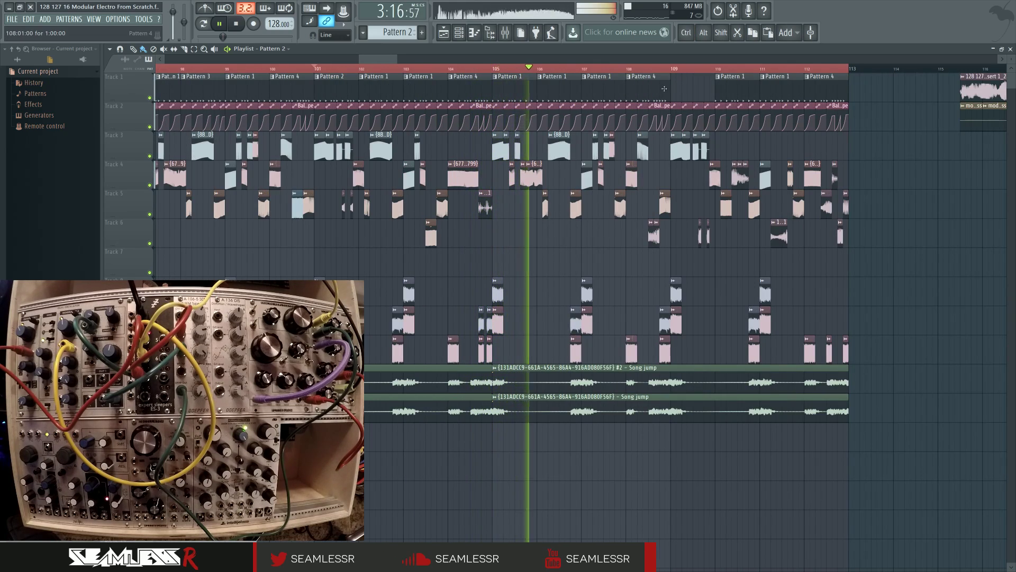
pyautogui.rightClick(673, 88)
pyautogui.click(674, 88)
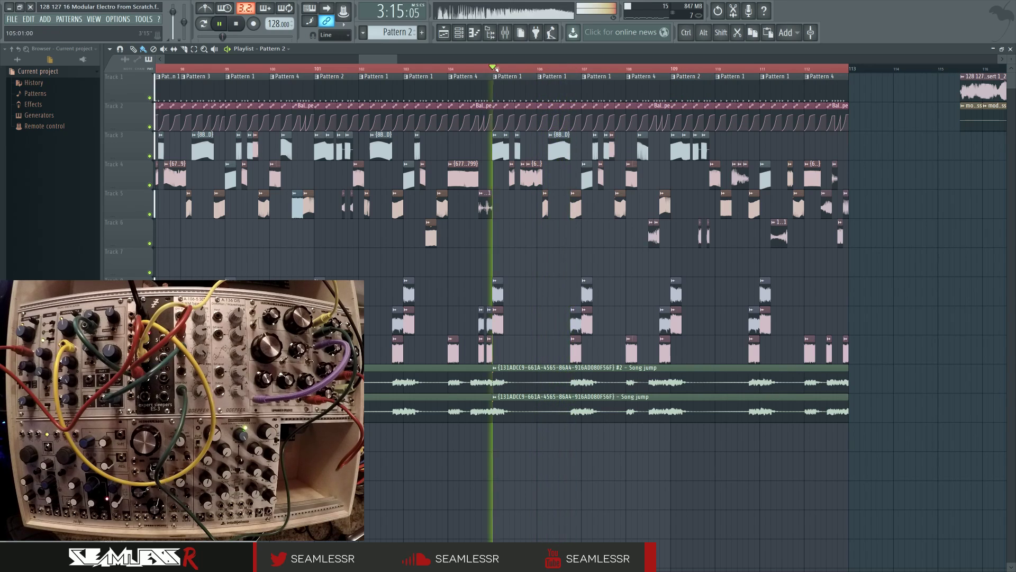
pyautogui.scroll(4, 527, 238)
pyautogui.scroll(1, 528, 238)
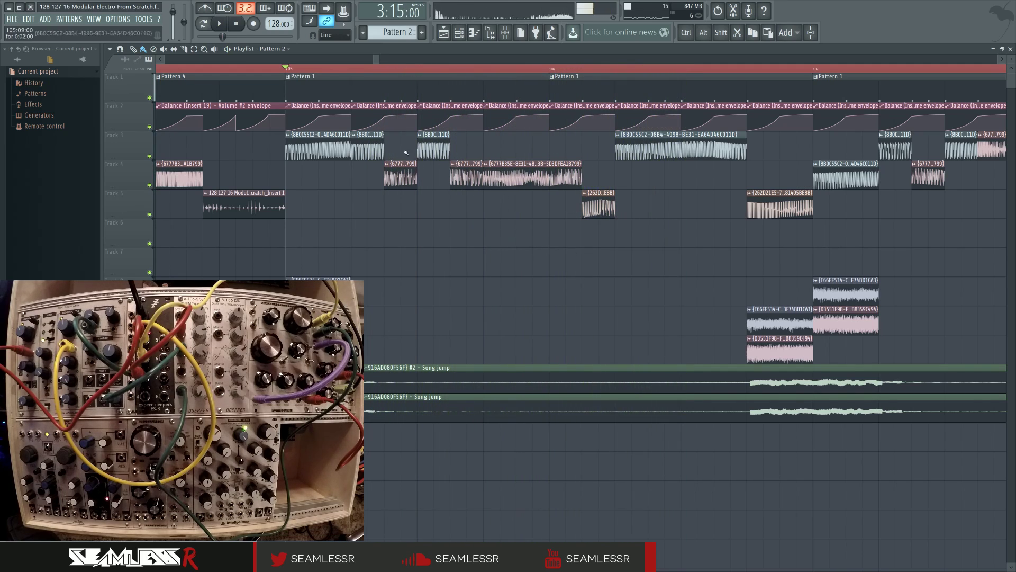
# Slip the audio inside the six-step Track 4 clip at 105:13 slightly earlier, and audition the section before and after
pyautogui.press('space')
pyautogui.press('space')
pyautogui.moveTo(545, 181); pyautogui.dragTo(529, 181)
pyautogui.press('space')
pyautogui.press('space')
pyautogui.press('space')
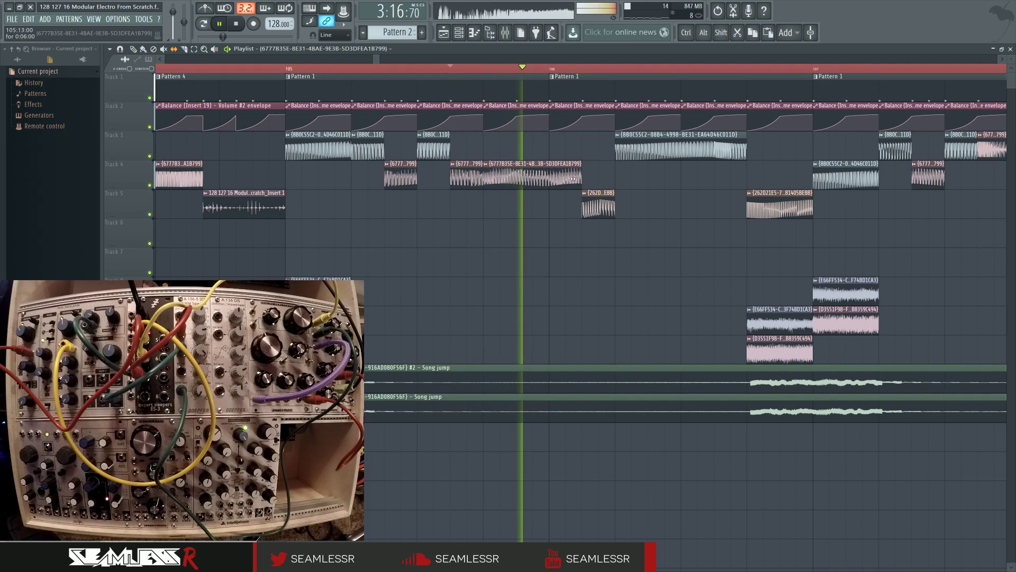
# Try another slip offset for the audio in the Track 4 clip at 105:13, replaying the passage repeatedly
pyautogui.press('space')
pyautogui.moveTo(567, 182)
pyautogui.mouseDown()
pyautogui.moveTo(525, 173)
pyautogui.moveTo(569, 186)
pyautogui.mouseUp()
pyautogui.press('space')
pyautogui.press('space')
pyautogui.press('space')
pyautogui.press('space')
pyautogui.press('space')
pyautogui.press('space')
pyautogui.press('space')
pyautogui.press('space')
pyautogui.press('space')
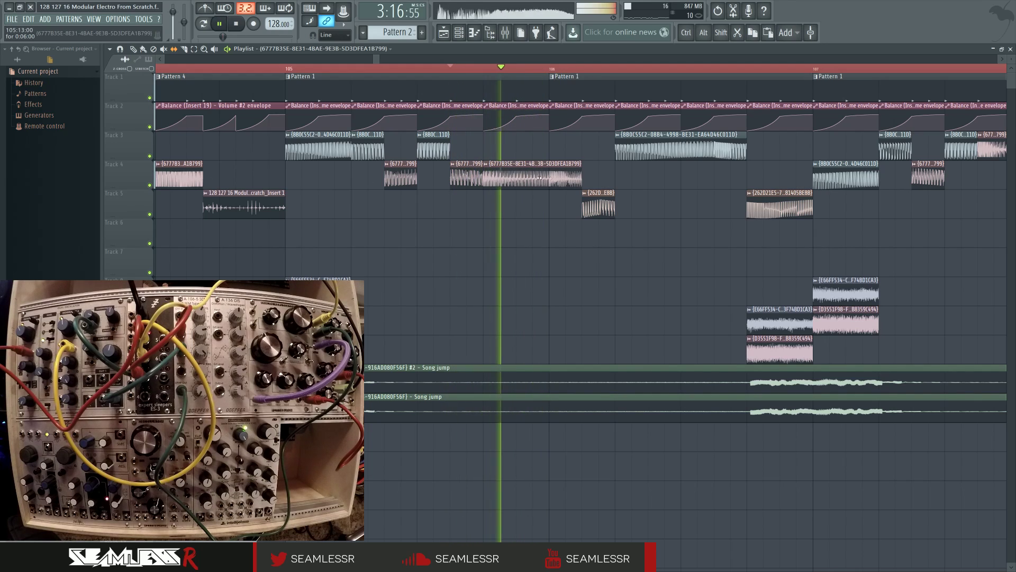
# Slip the audio in the Track 4 clip at 105:13 by a large amount to a different part, and check it in playback
pyautogui.press('space')
pyautogui.press('space')
pyautogui.press('space')
pyautogui.moveTo(535, 178); pyautogui.dragTo(86, 164)
pyautogui.press('space')
pyautogui.press('space')
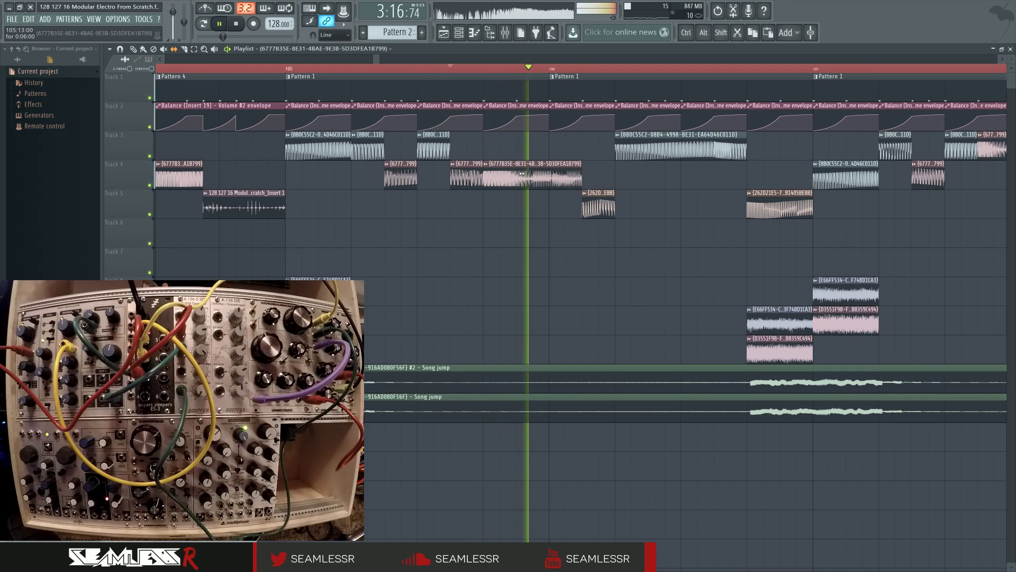
pyautogui.press('space')
pyautogui.press('space')
pyautogui.press('space')
pyautogui.press('space')
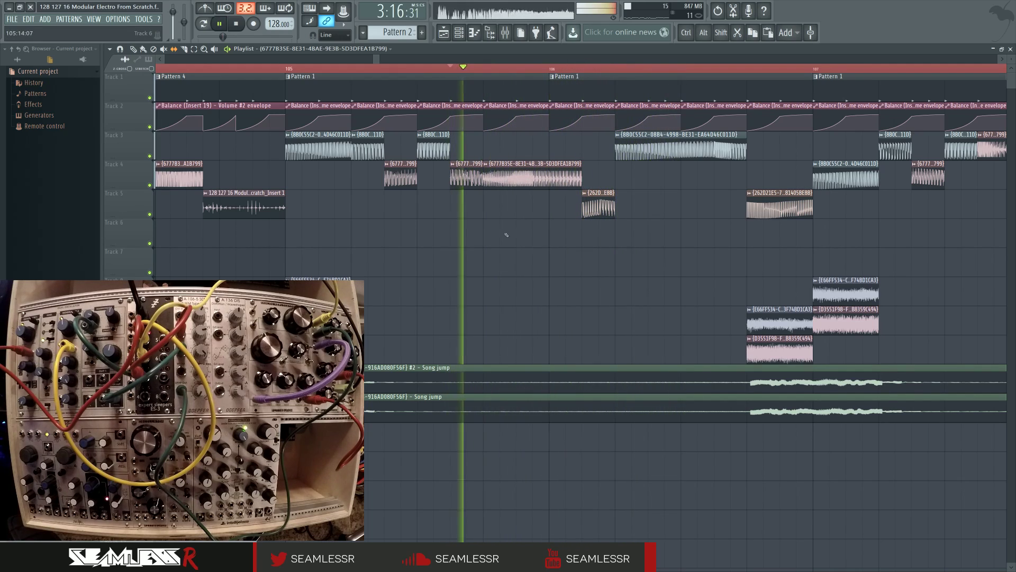
# Listen to the arrangement onward from bar 105 to check the following fills
pyautogui.scroll(-2, 506, 235)
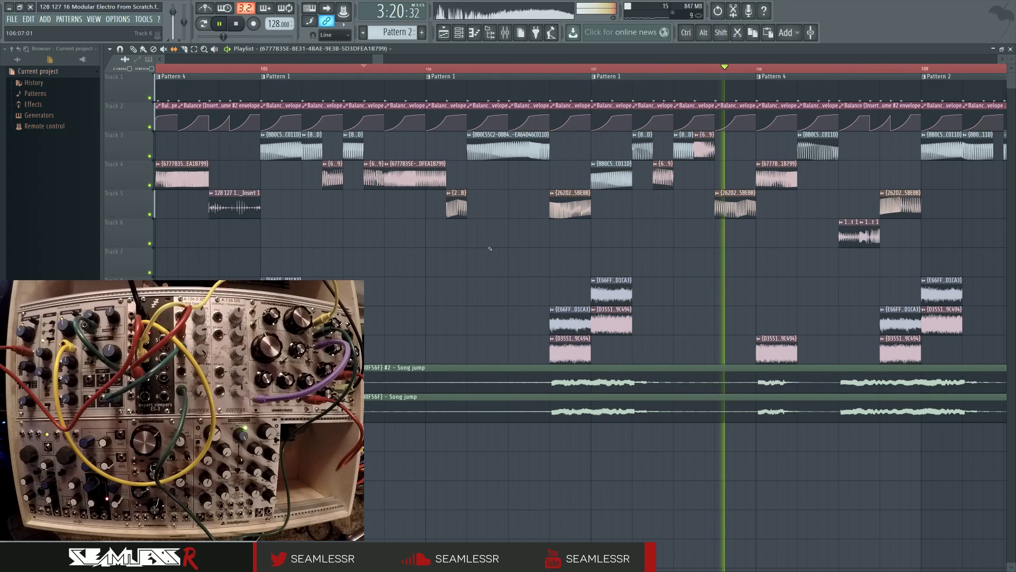
pyautogui.scroll(-1, 484, 258)
pyautogui.scroll(-5, 484, 258)
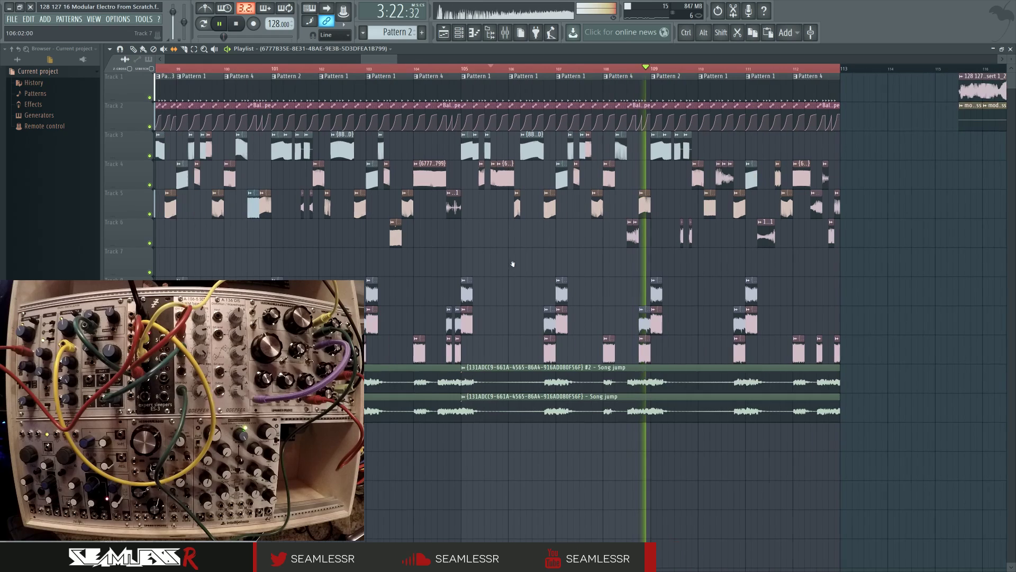
pyautogui.moveTo(559, 252); pyautogui.dragTo(606, 252)
# Slice the Track 11 and 12 audio clips at 110:07 and 110:09, delete the pieces in between, and listen to the gap
pyautogui.click(505, 34)
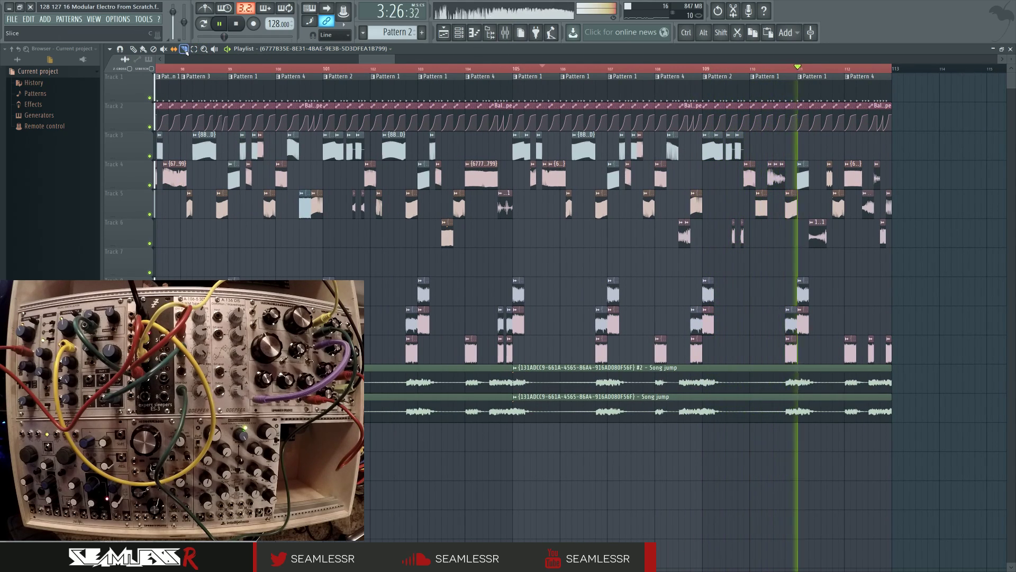
pyautogui.scroll(4, 713, 323)
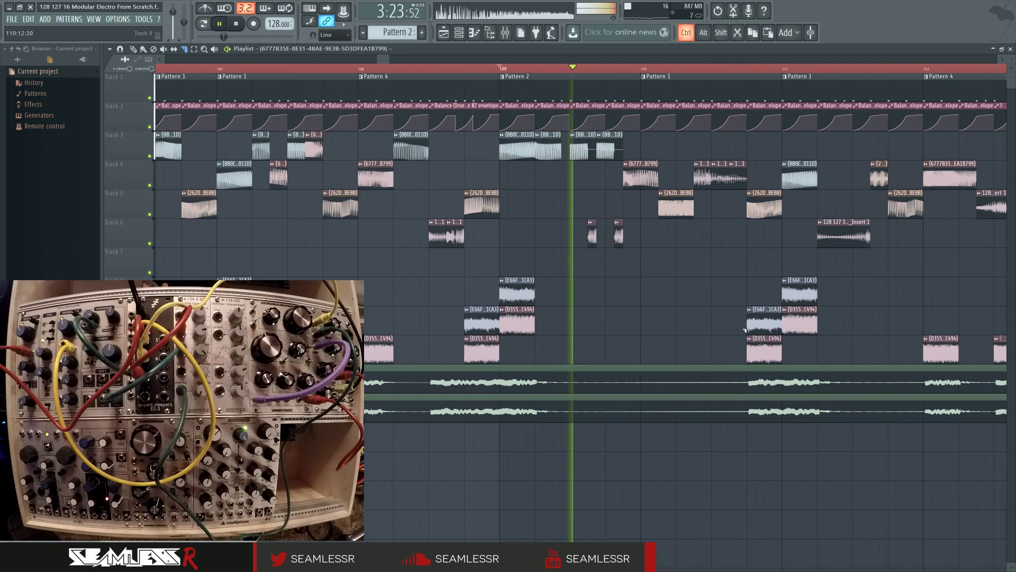
pyautogui.scroll(2, 718, 282)
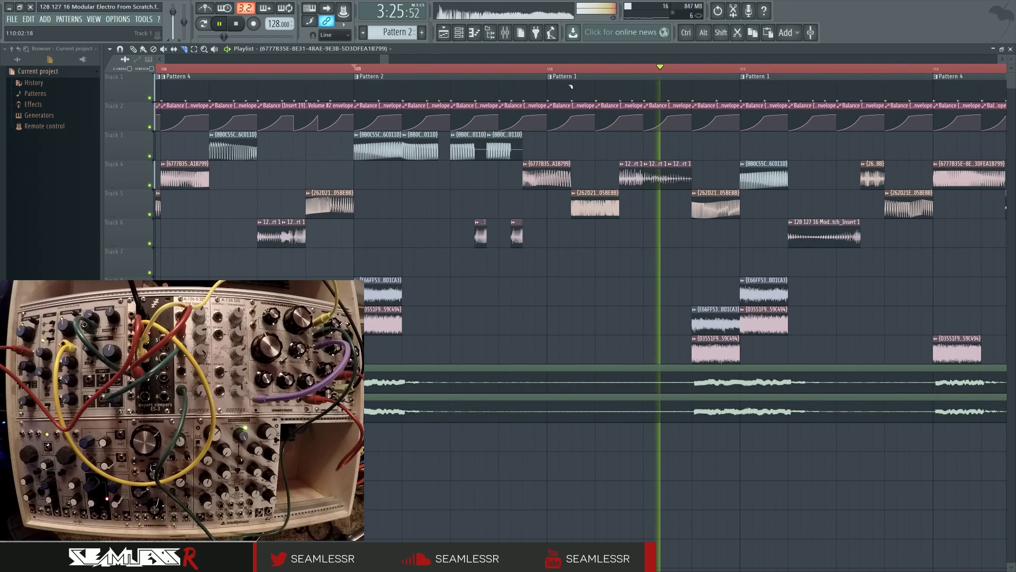
pyautogui.press('space')
pyautogui.press('space')
pyautogui.moveTo(588, 366); pyautogui.dragTo(589, 421)
pyautogui.moveTo(634, 365); pyautogui.dragTo(633, 422)
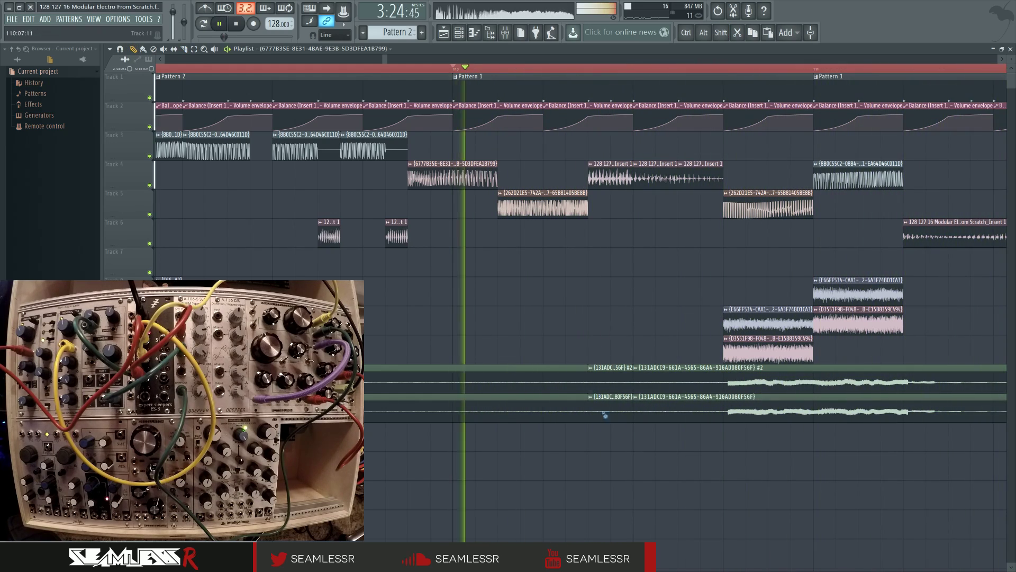
pyautogui.rightClick(600, 392)
pyautogui.press('space')
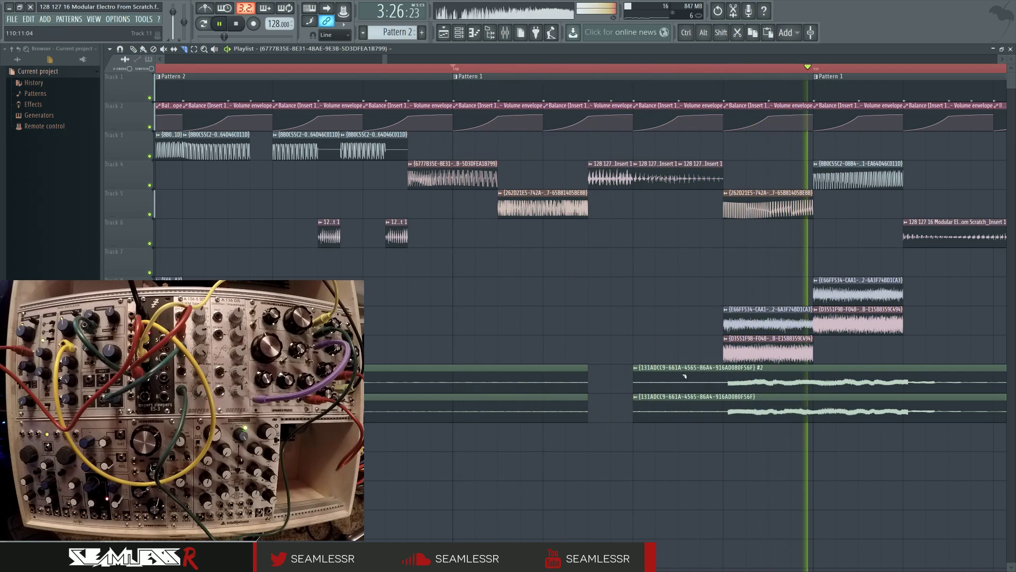
pyautogui.scroll(-5, 716, 376)
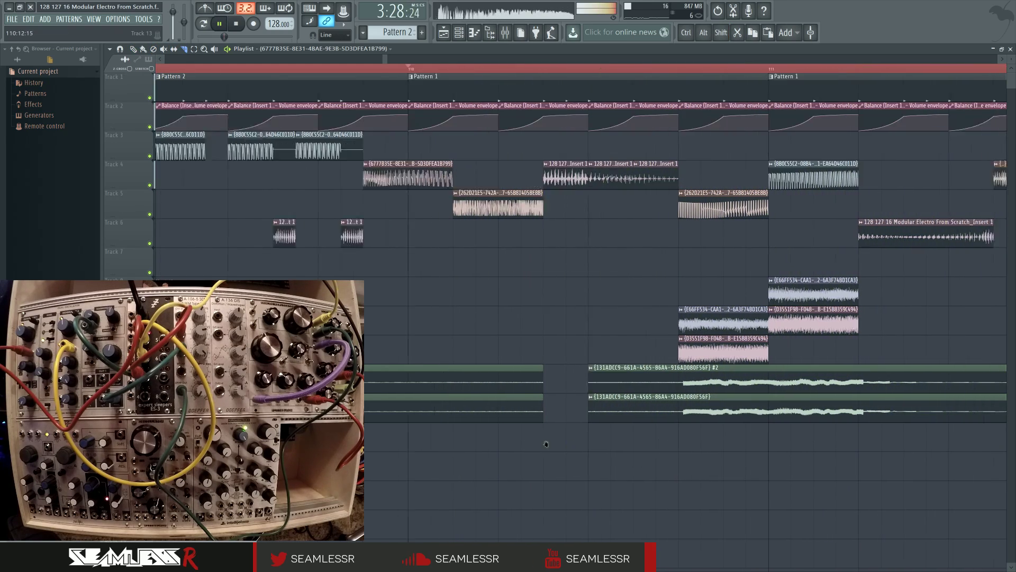
pyautogui.press('space')
# Switch the browser from the current project to the list of all folders
pyautogui.scroll(-2, 457, 453)
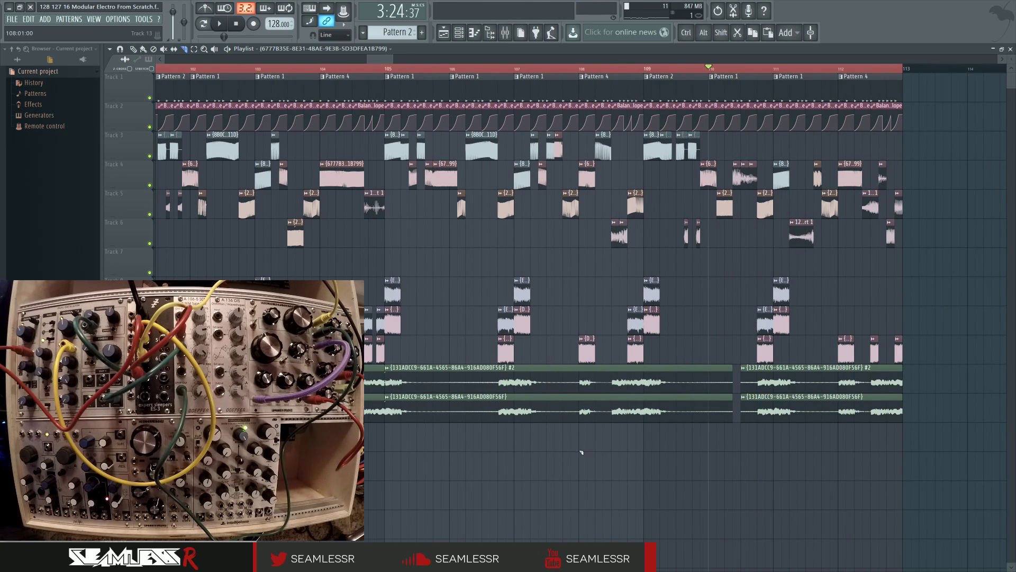
pyautogui.moveTo(581, 452); pyautogui.dragTo(807, 456)
pyautogui.scroll(-3, 433, 409)
pyautogui.moveTo(455, 423); pyautogui.dragTo(615, 454)
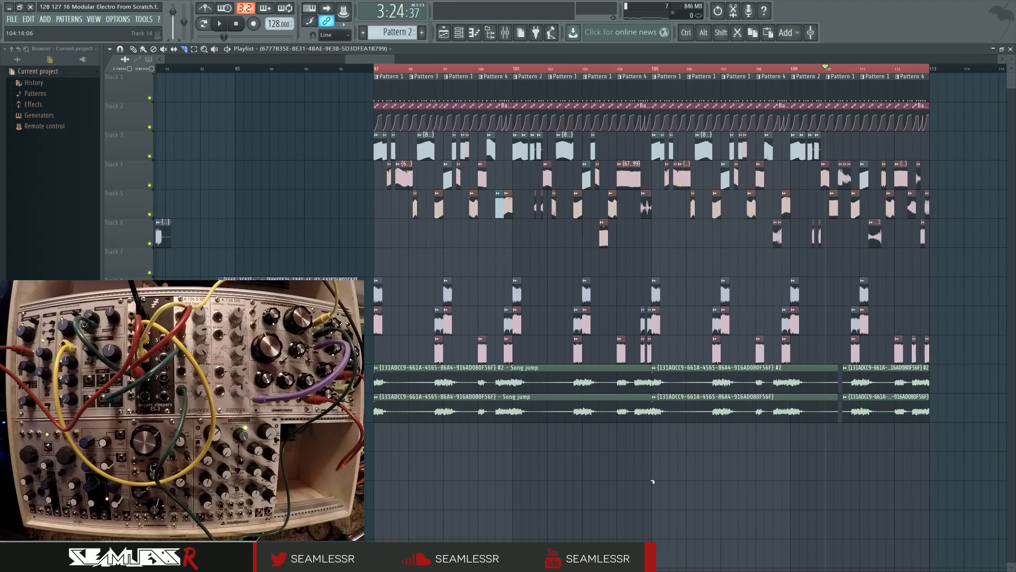
pyautogui.click(5, 60)
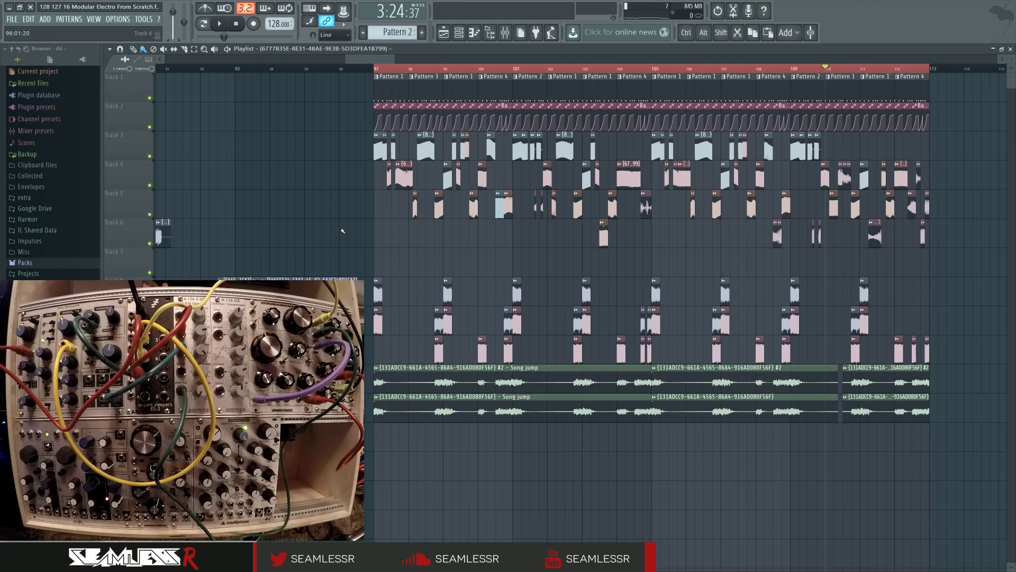
# Play through to bar 101, then cut the Track 11 and 12 audio out from 101:11 to 101:15, deleting the leftover piece between the fills
pyautogui.moveTo(346, 228); pyautogui.dragTo(345, 222)
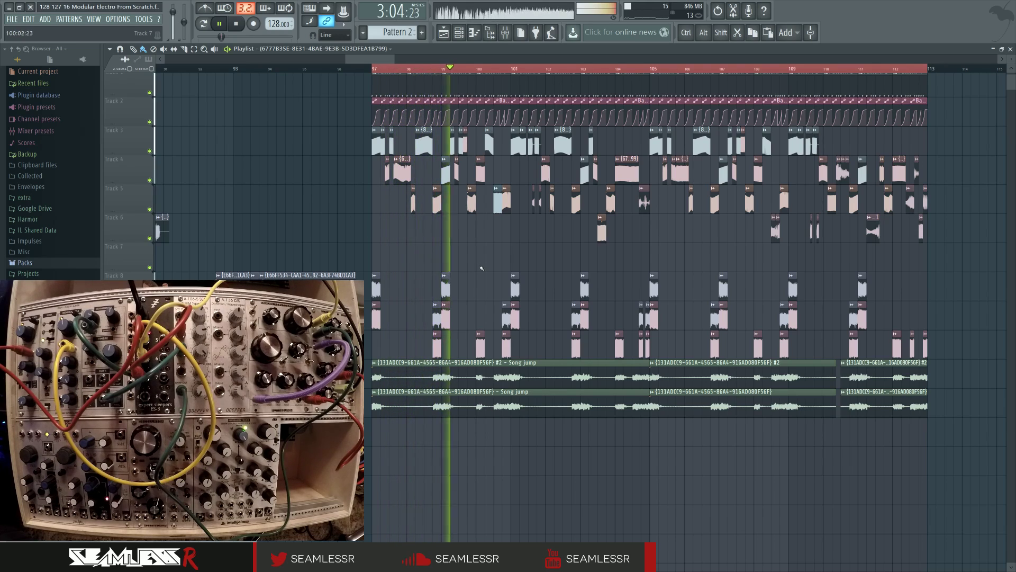
pyautogui.moveTo(486, 268); pyautogui.dragTo(455, 291)
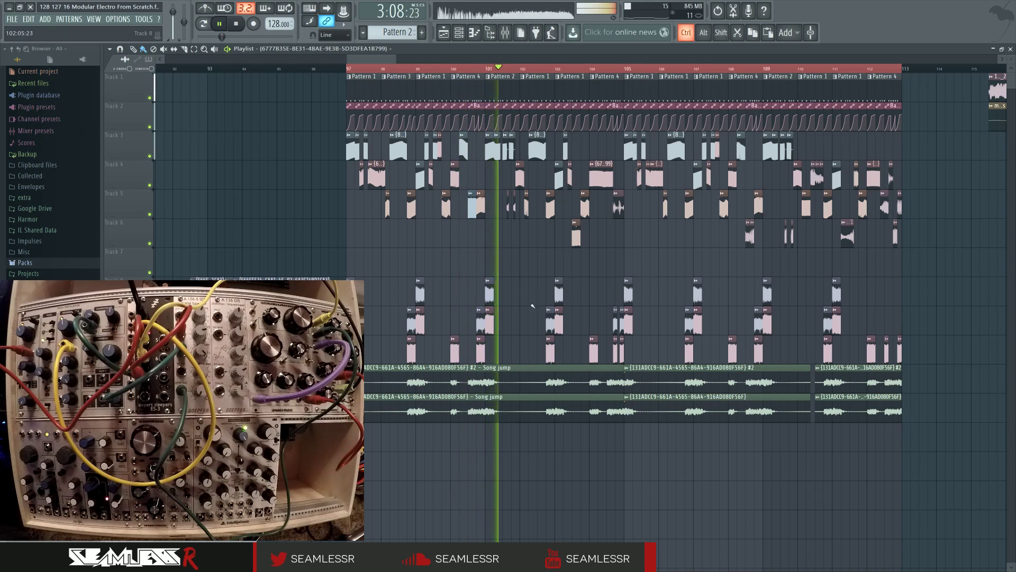
pyautogui.scroll(5, 533, 304)
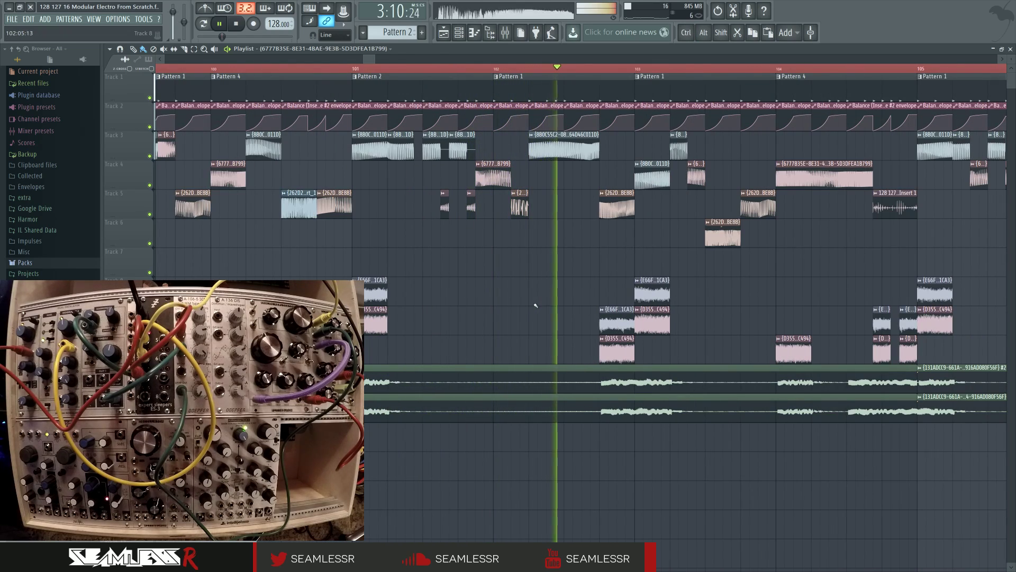
pyautogui.scroll(3, 441, 339)
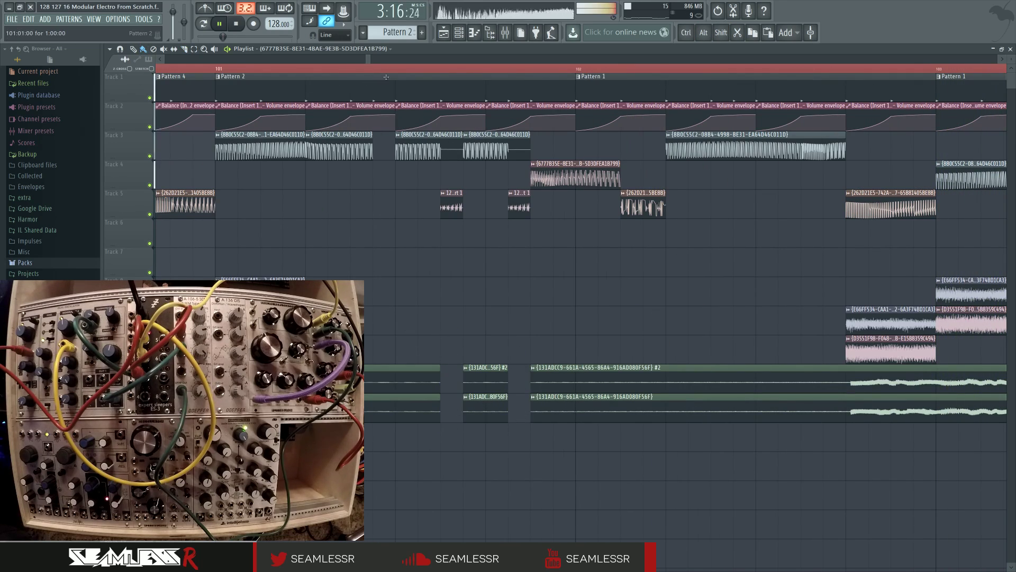
pyautogui.click(210, 68)
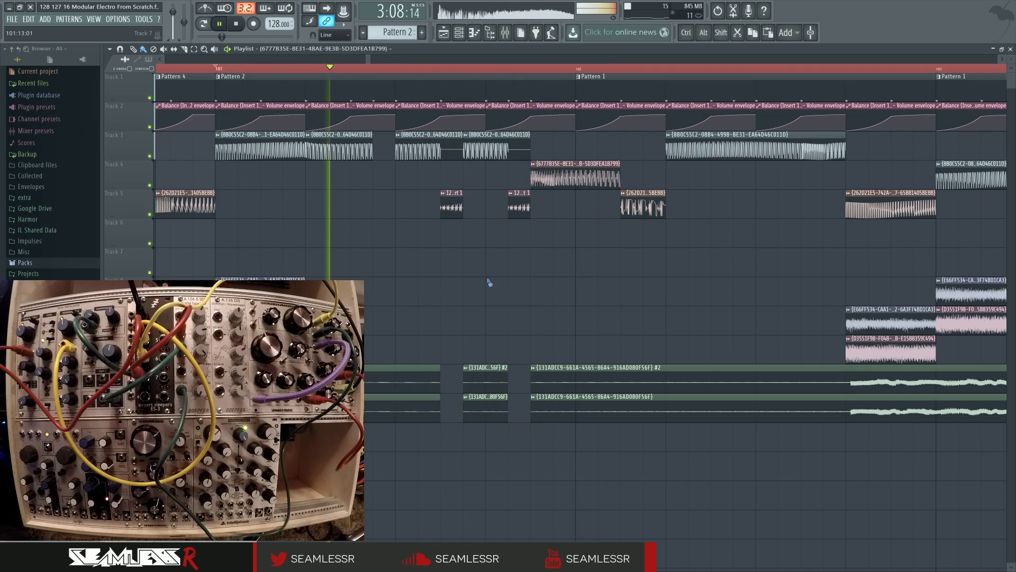
pyautogui.rightClick(491, 378)
pyautogui.rightClick(493, 408)
# Slice the Track 11 and 12 audio at 102:09 and 102:13 and remove the pieces in between, checking against playback
pyautogui.moveTo(558, 432); pyautogui.dragTo(428, 430)
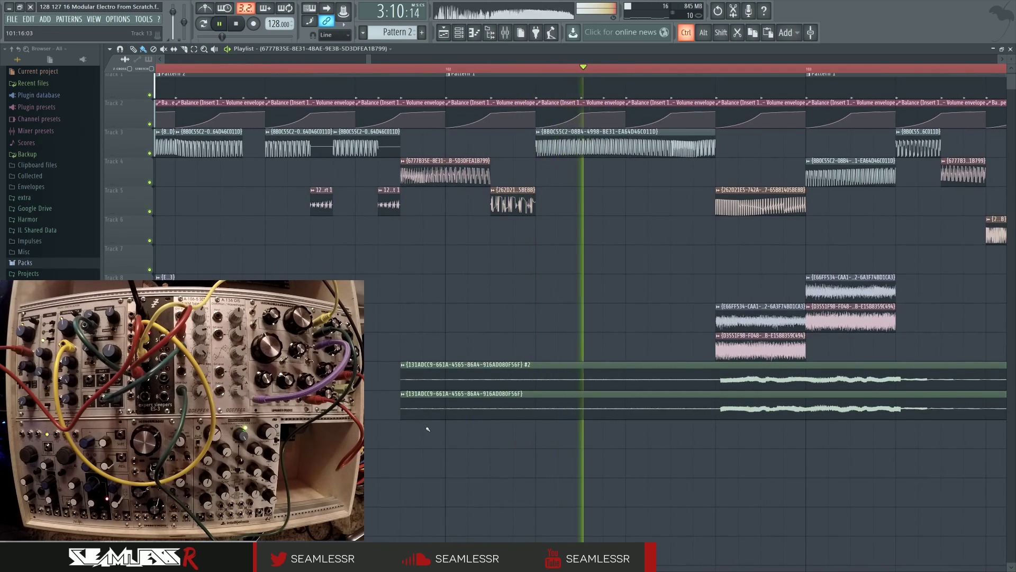
pyautogui.scroll(-3, 480, 440)
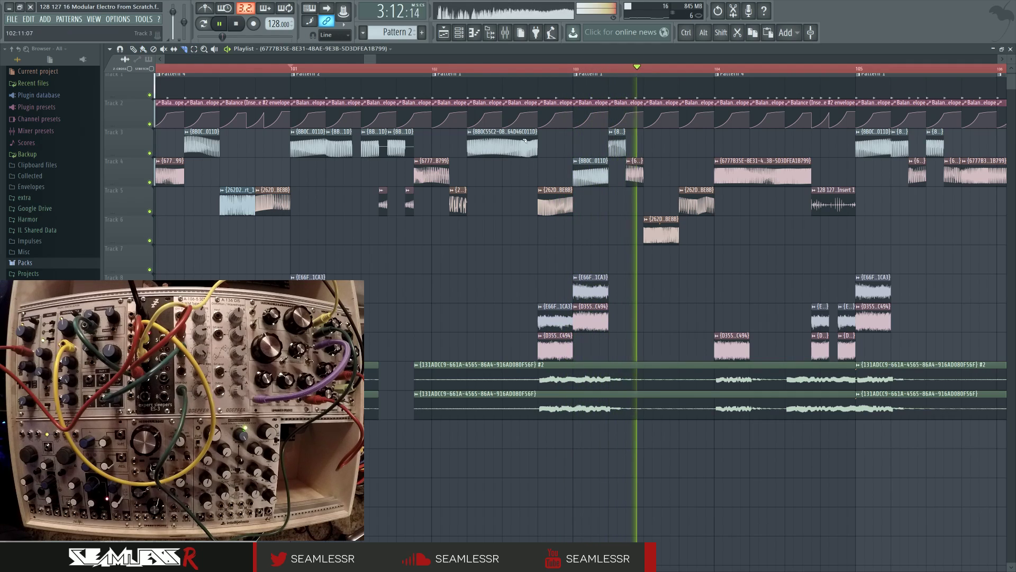
pyautogui.click(466, 67)
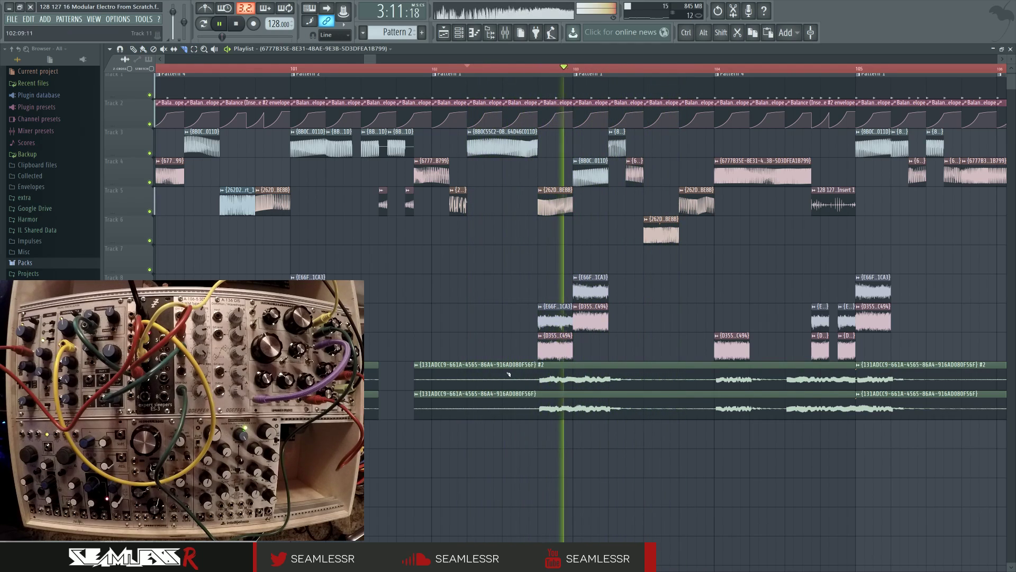
pyautogui.moveTo(504, 366); pyautogui.dragTo(512, 421)
pyautogui.moveTo(540, 373); pyautogui.dragTo(541, 423)
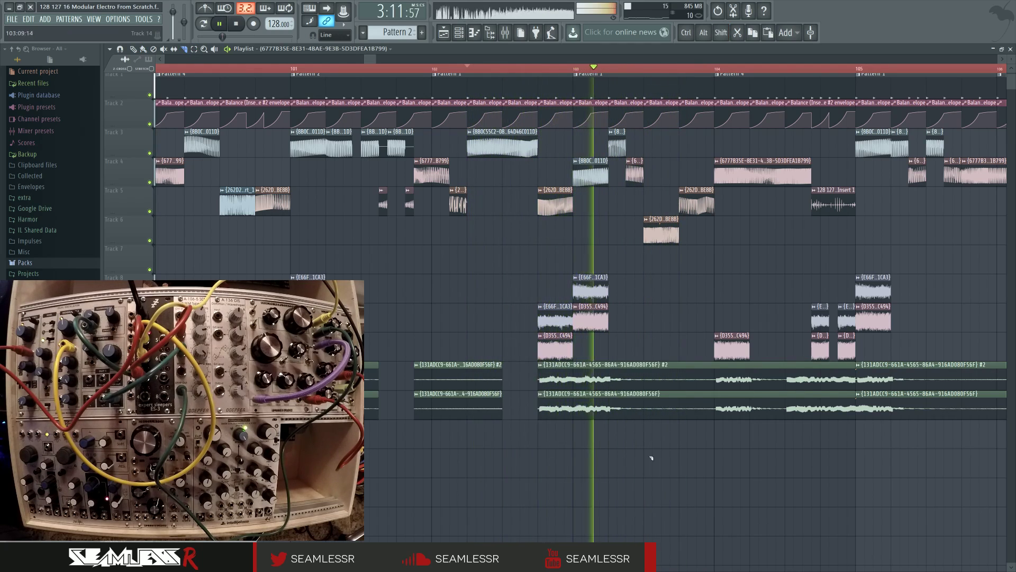
# Slice the Track 11 and 12 audio clips at 104:05 and 104:09
pyautogui.moveTo(682, 440); pyautogui.dragTo(499, 442)
pyautogui.moveTo(616, 439); pyautogui.dragTo(517, 440)
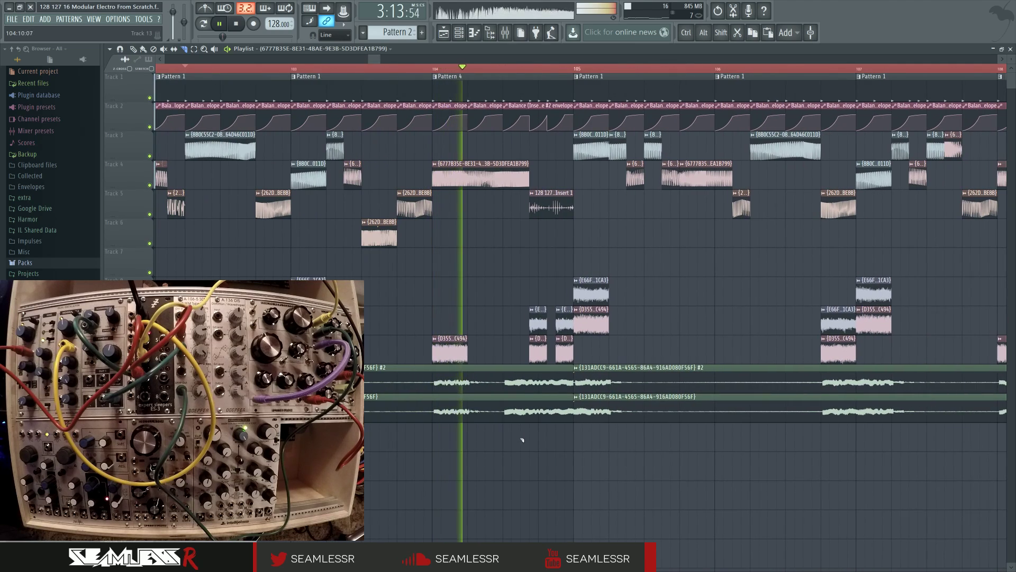
pyautogui.moveTo(469, 366); pyautogui.dragTo(470, 423)
pyautogui.moveTo(503, 366); pyautogui.dragTo(504, 425)
# Cut a gap in the Track 11 and 12 audio from 109:07 to 109:09 and slice around the following fills at 109:11 and 109:15
pyautogui.moveTo(709, 436); pyautogui.dragTo(502, 438)
pyautogui.moveTo(640, 436); pyautogui.dragTo(456, 443)
pyautogui.moveTo(462, 379); pyautogui.dragTo(476, 421)
pyautogui.moveTo(729, 448); pyautogui.dragTo(580, 445)
pyautogui.click(461, 69)
pyautogui.moveTo(516, 379); pyautogui.dragTo(533, 428)
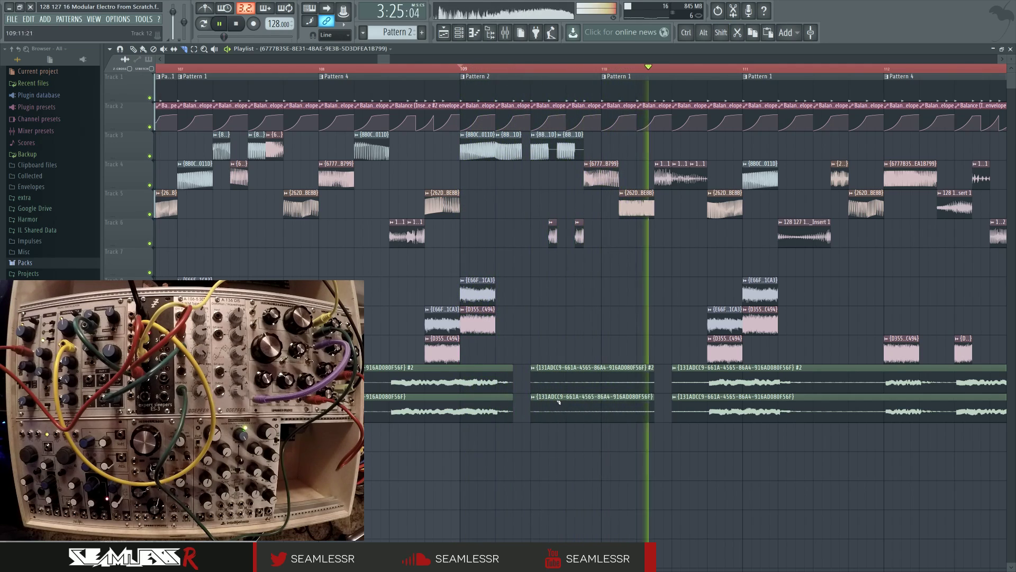
pyautogui.moveTo(550, 374)
pyautogui.mouseDown()
pyautogui.moveTo(549, 421)
pyautogui.moveTo(557, 392)
pyautogui.moveTo(557, 418)
pyautogui.mouseUp()
pyautogui.moveTo(584, 374); pyautogui.dragTo(578, 410)
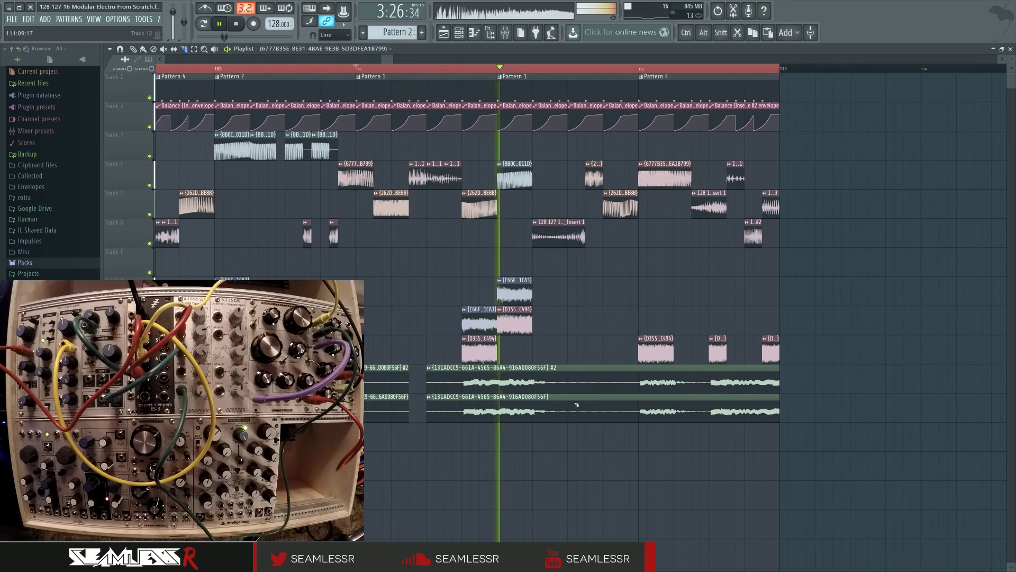
# Remove the Track 11 and 12 audio from 111:05 under the Track 6 fill and extend the following clips' start back to 111:11
pyautogui.moveTo(464, 376); pyautogui.dragTo(464, 428)
pyautogui.moveTo(523, 374); pyautogui.dragTo(523, 448)
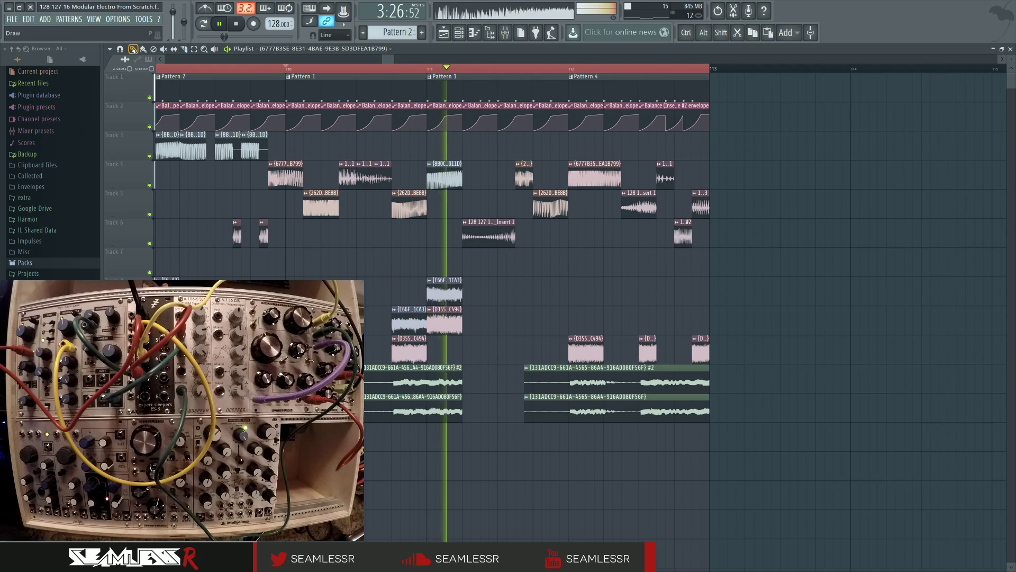
pyautogui.moveTo(524, 377); pyautogui.dragTo(518, 377)
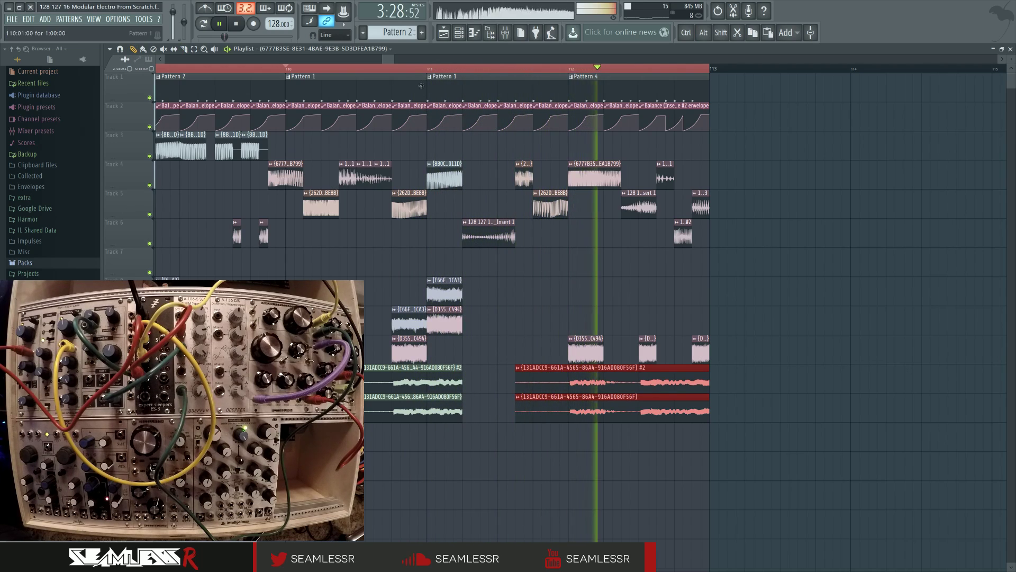
pyautogui.keyDown('ctrl'); pyautogui.click(499, 307); pyautogui.keyUp('ctrl')
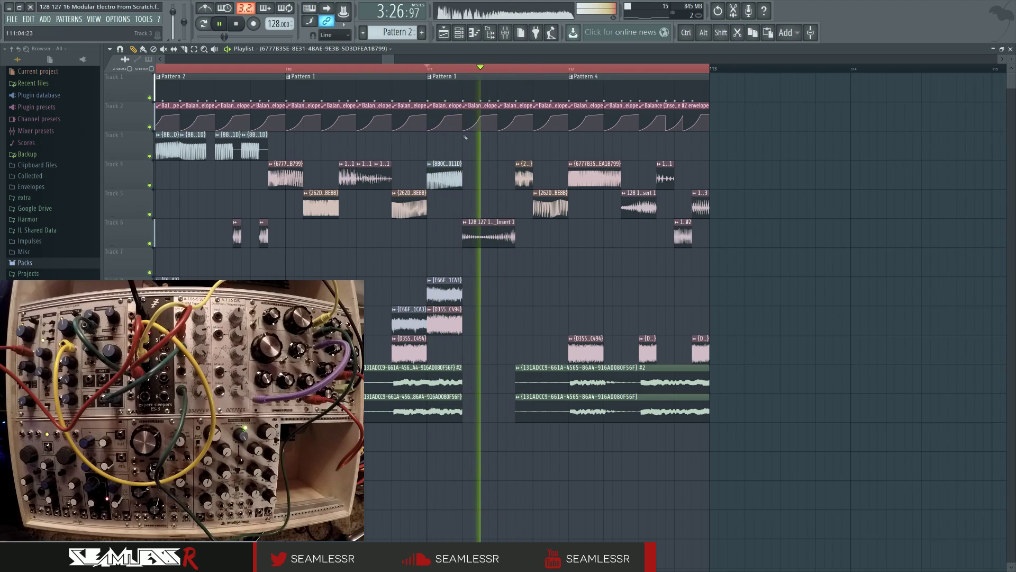
# Make the Pattern 1 clip at bar 111 unique and show its steps in the channel rack
pyautogui.press('space')
pyautogui.press('space')
pyautogui.click(430, 76)
pyautogui.click(451, 130)
pyautogui.click(470, 35)
pyautogui.press('space')
pyautogui.press('space')
pyautogui.click(460, 34)
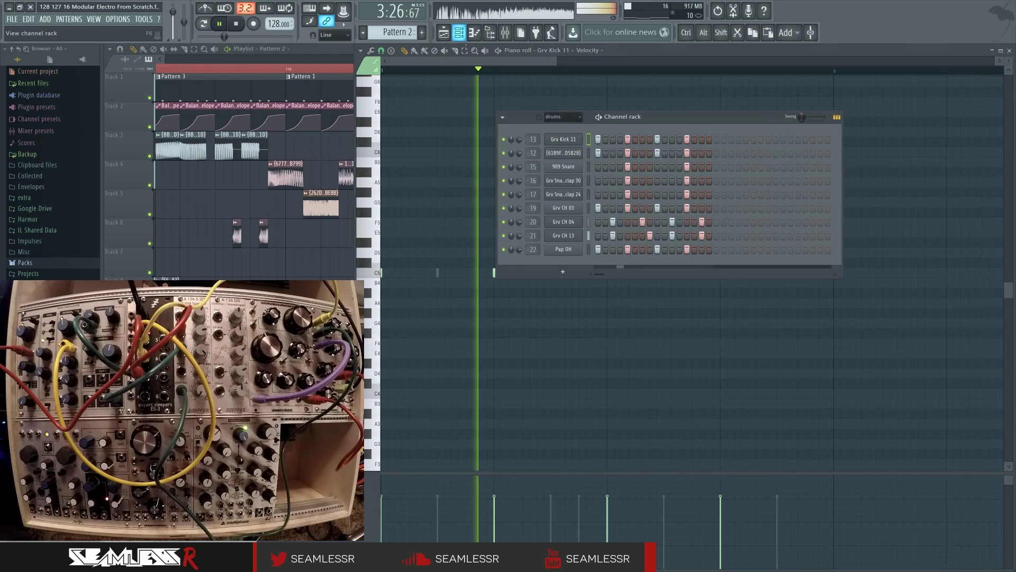
# Remove the step 7 hit of Grv CH 04 and the step 8 hit of Grv CH 13, keeping their step 11 hits
pyautogui.rightClick(650, 236)
pyautogui.rightClick(642, 222)
pyautogui.rightClick(672, 222)
pyautogui.rightClick(673, 235)
pyautogui.rightClick(657, 250)
pyautogui.click(658, 251)
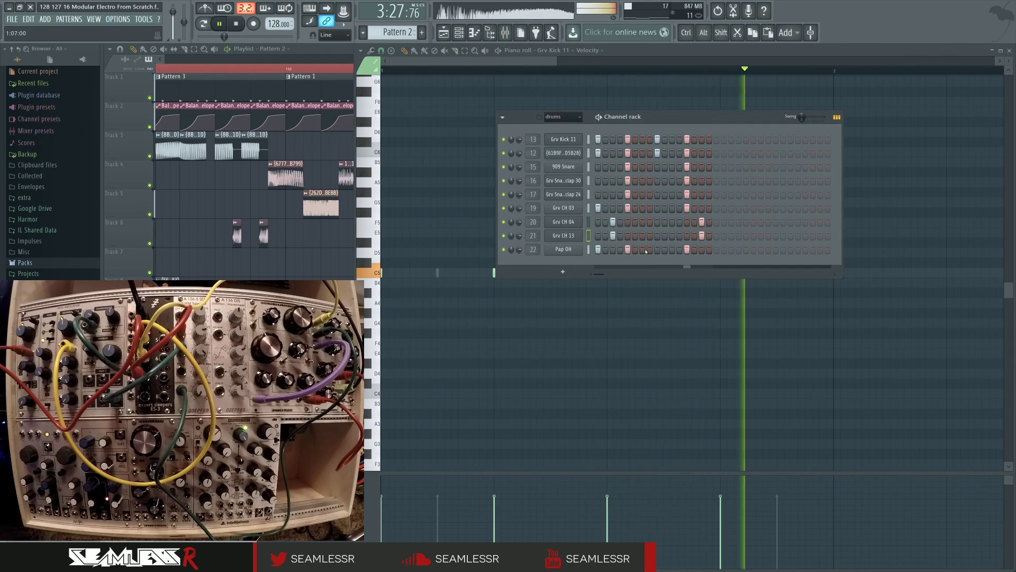
pyautogui.click(672, 222)
pyautogui.click(673, 236)
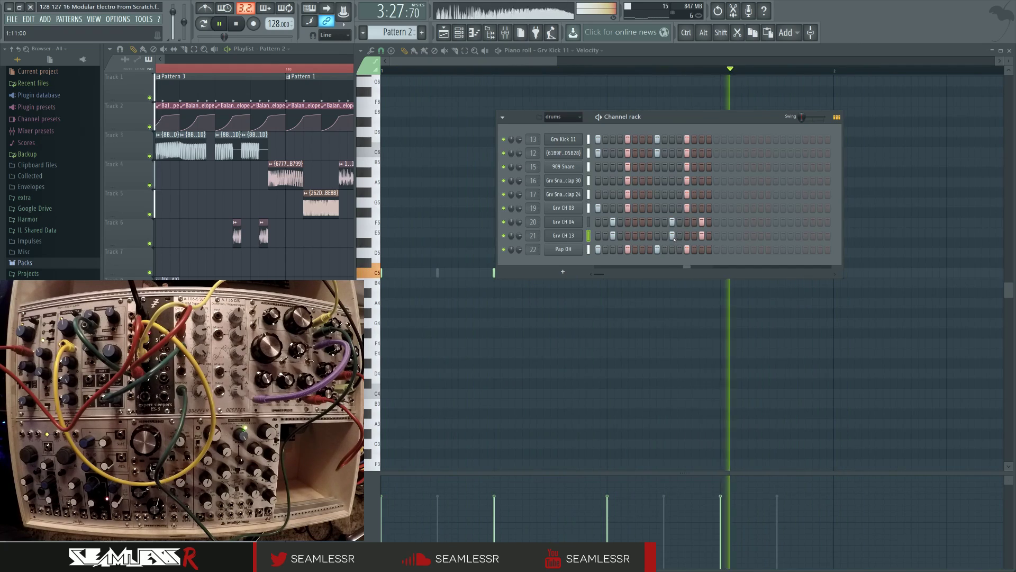
pyautogui.click(444, 33)
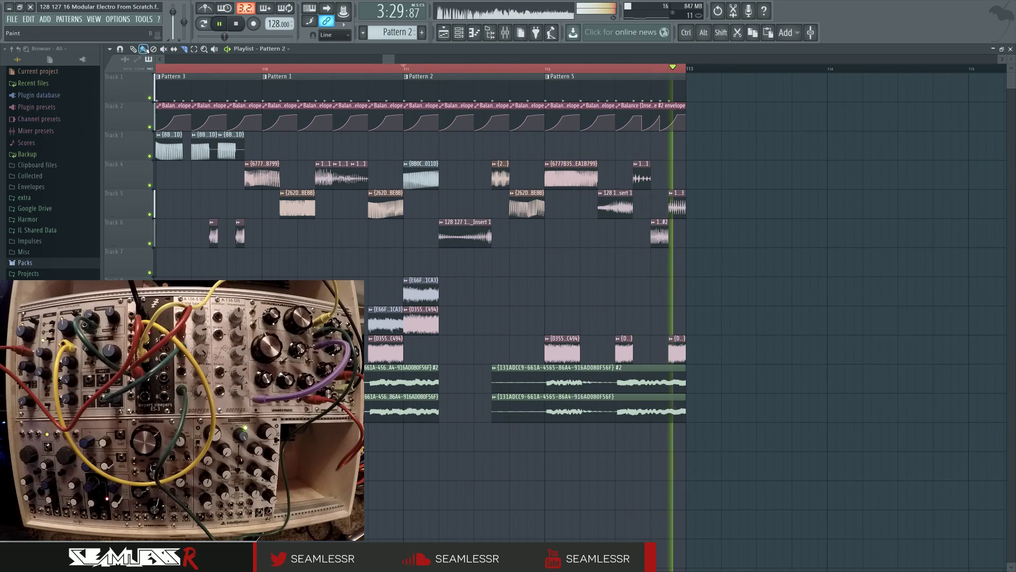
# Make the pattern clip at bar 112 unique and set its Grv Kick 11 hits on steps 1, 6, 9, 12 and 14
pyautogui.rightClick(547, 81)
pyautogui.click(579, 129)
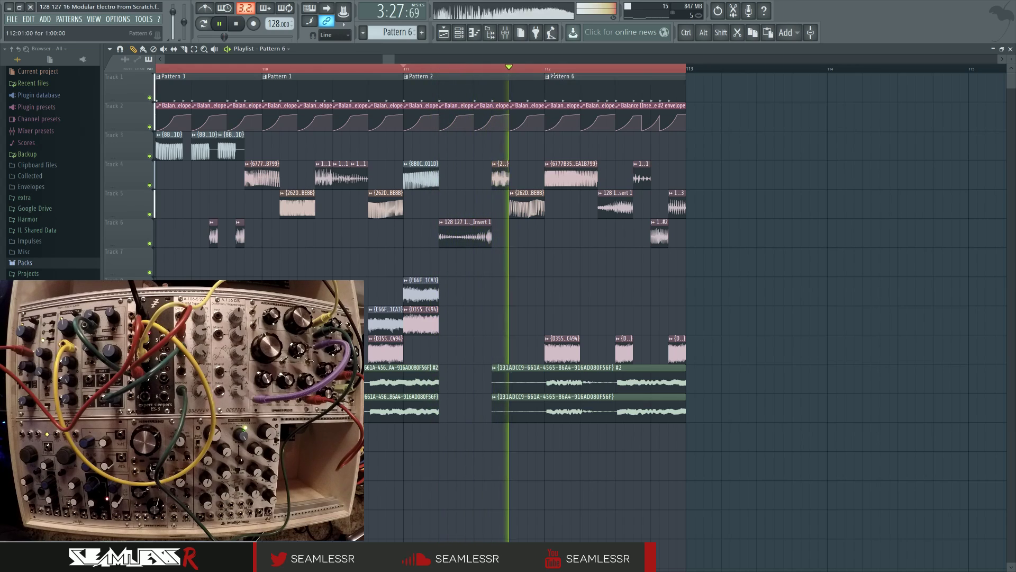
pyautogui.click(474, 33)
pyautogui.click(459, 33)
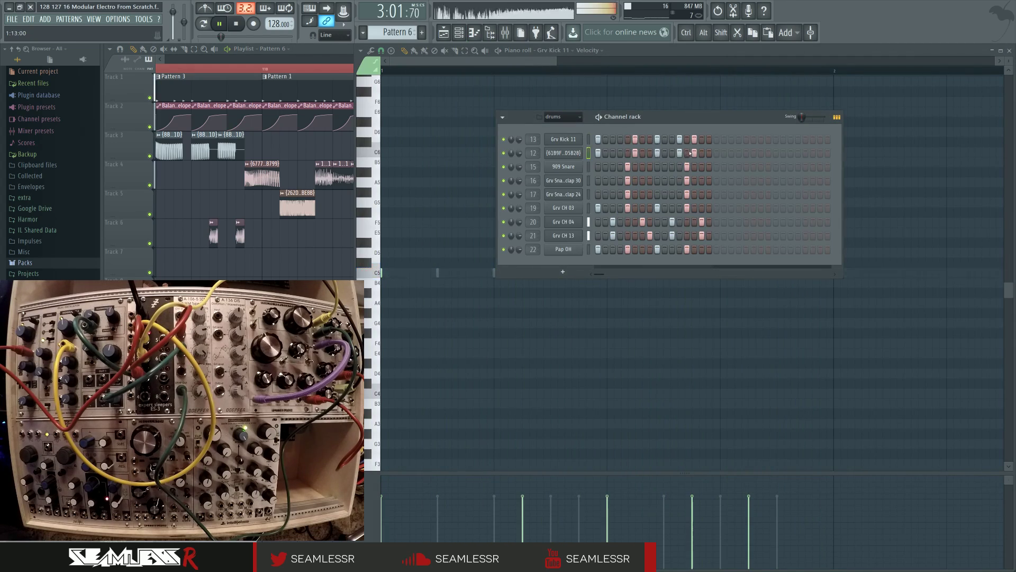
pyautogui.click(444, 33)
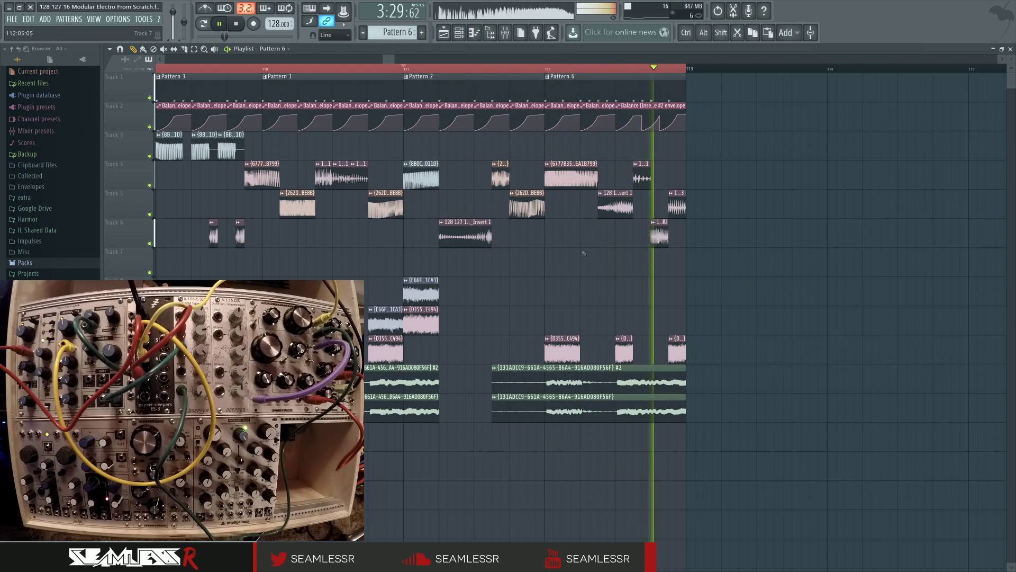
# Move the step 14 kick hit in the bar 112 pattern to step 15
pyautogui.hscroll(1, 583, 254)
pyautogui.click(474, 33)
pyautogui.click(459, 32)
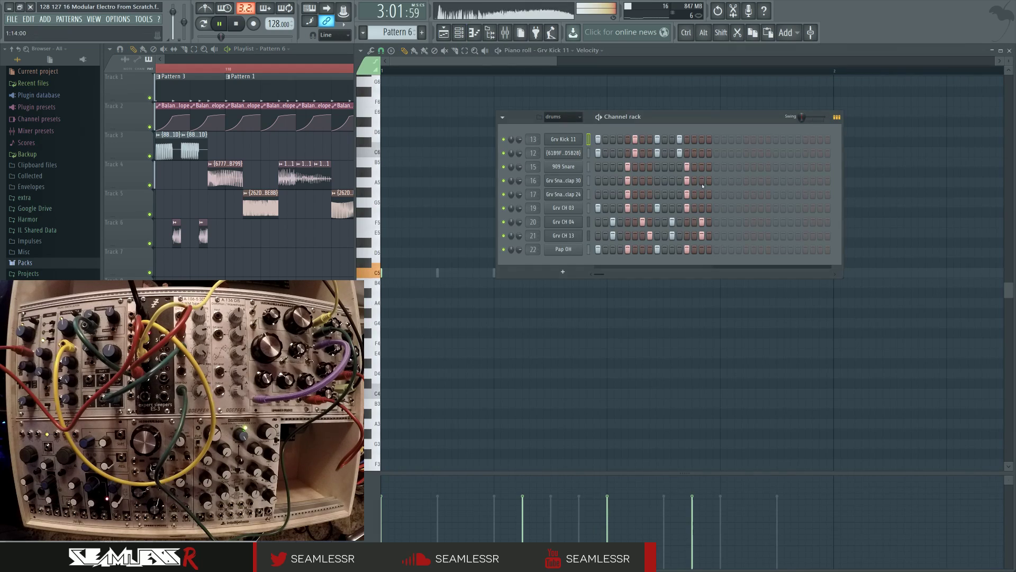
pyautogui.click(444, 33)
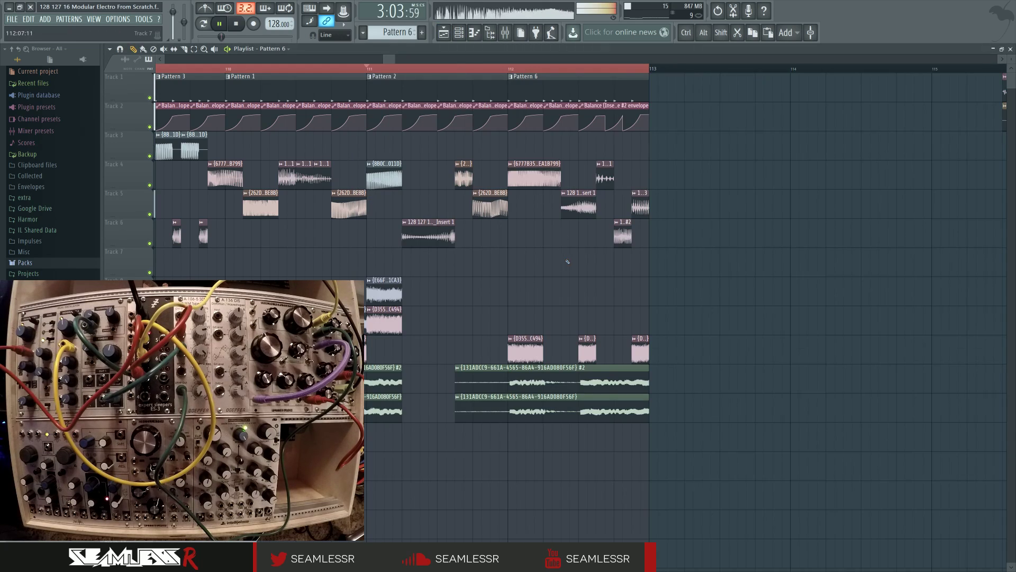
# Rearrange the Balance (Insert 19) volume envelope clips in bar 112 to start at 112:06, 112:09, 112:12 and 112:15, shortened to fit, and play them
pyautogui.scroll(2, 567, 259)
pyautogui.moveTo(554, 109); pyautogui.dragTo(568, 109)
pyautogui.rightClick(659, 109)
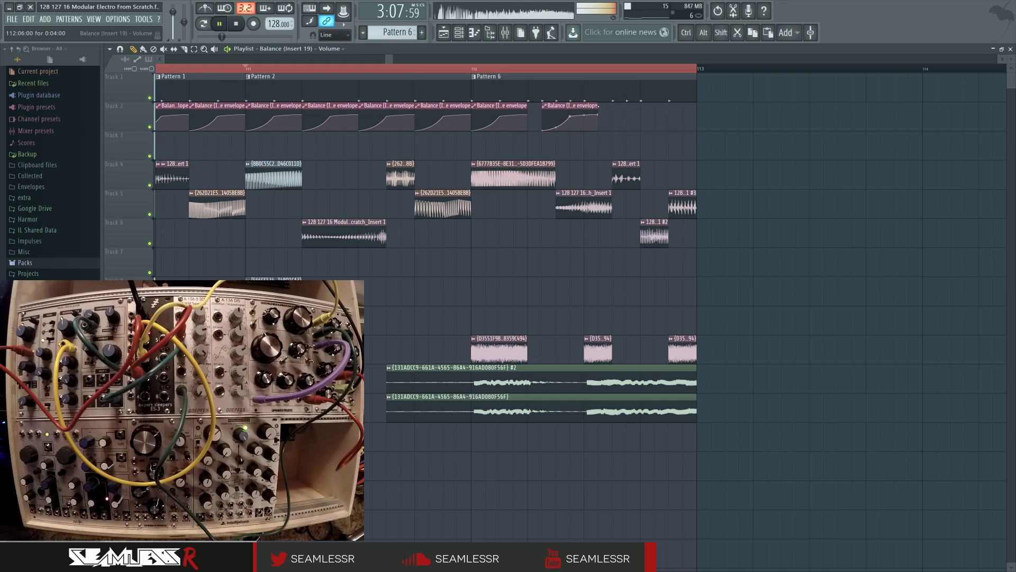
pyautogui.moveTo(598, 106); pyautogui.dragTo(584, 106)
pyautogui.click(595, 106)
pyautogui.rightClick(597, 106)
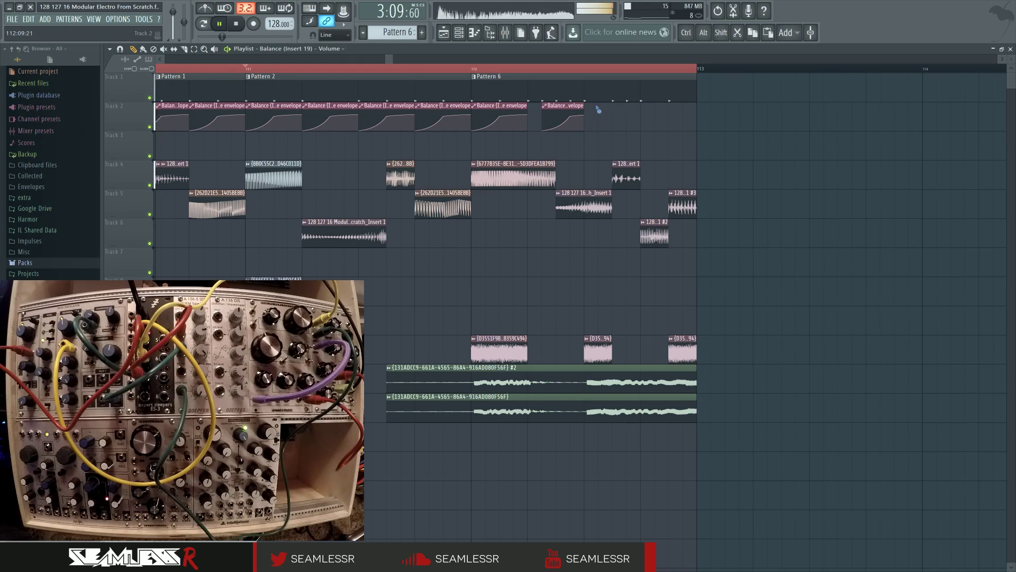
pyautogui.click(606, 111)
pyautogui.click(634, 111)
pyautogui.click(674, 110)
pyautogui.click(471, 69)
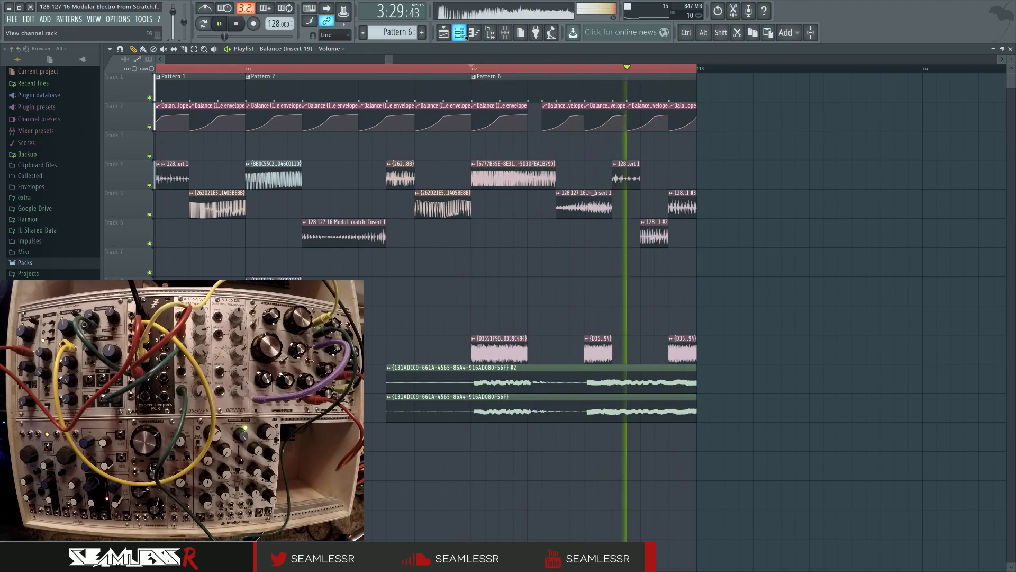
# Inspect the kick steps of the bar 112 pattern in the channel rack during playback
pyautogui.doubleClick(502, 76)
pyautogui.press('space')
pyautogui.press('F7')
pyautogui.press('space')
pyautogui.click(459, 33)
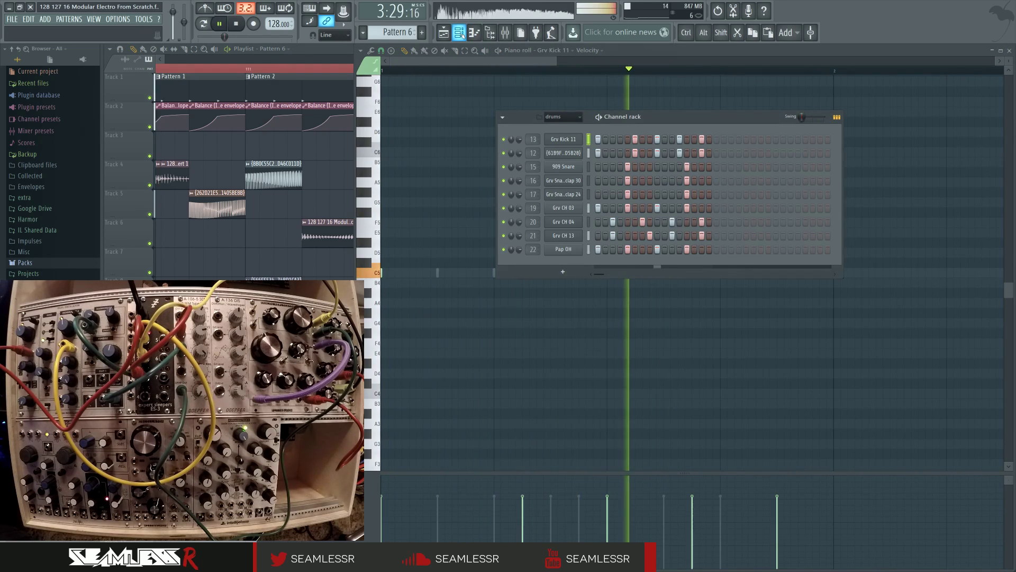
pyautogui.click(443, 33)
# Replay bar 112 from its start to check the new kick rhythm against the envelopes and fills
pyautogui.click(471, 68)
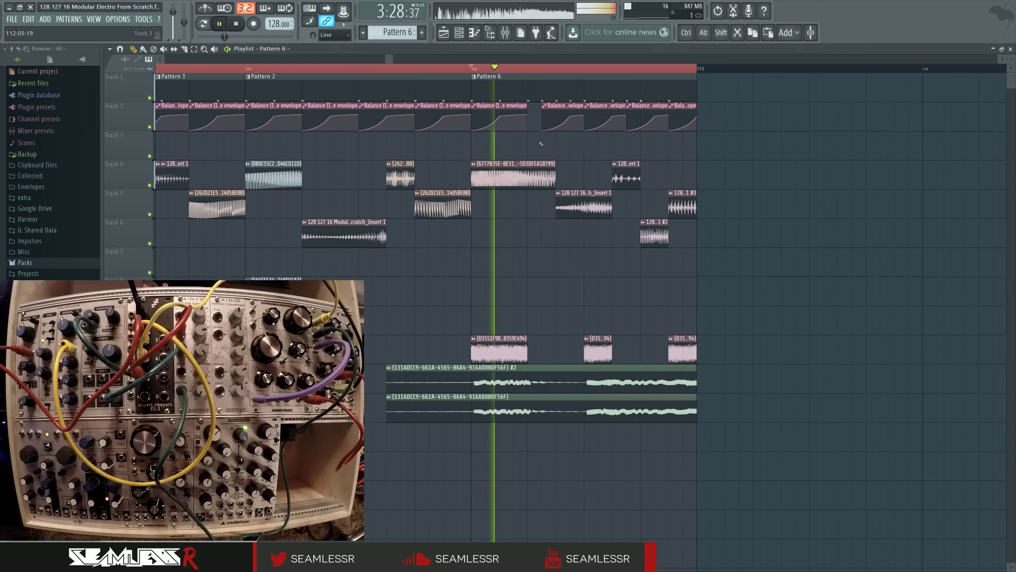
pyautogui.click(472, 69)
pyautogui.press('space')
pyautogui.press('space')
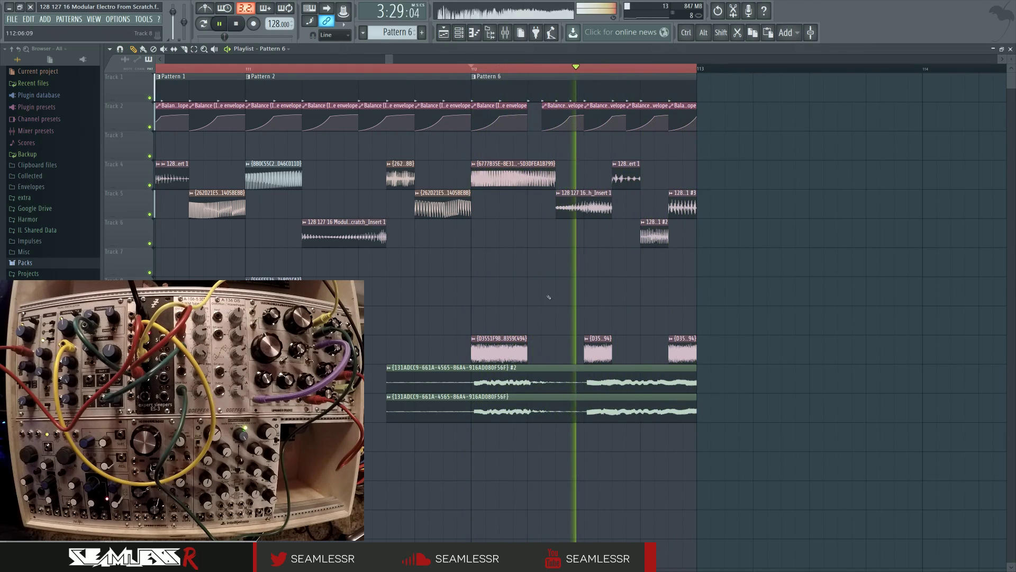
pyautogui.press('space')
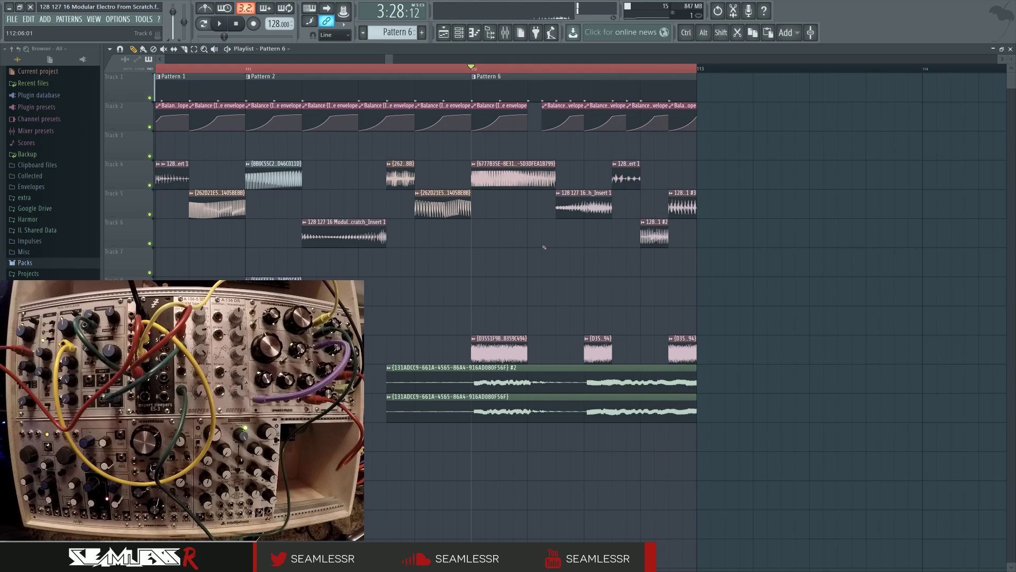
pyautogui.press('space')
pyautogui.press('space')
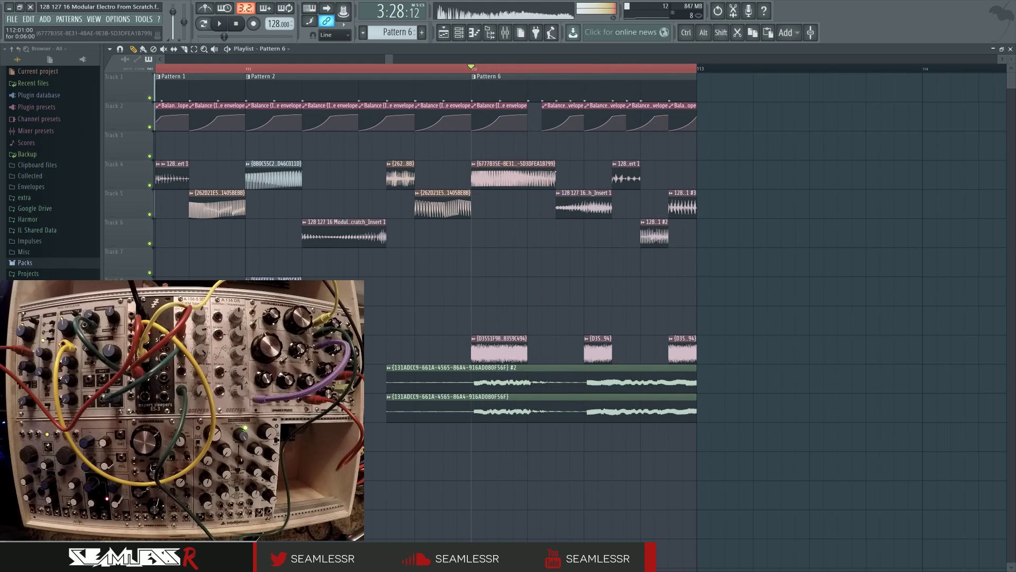
# Slip the audio inside the Track 4 clip at 112:01 and check it in repeated playback
pyautogui.scroll(4, 554, 216)
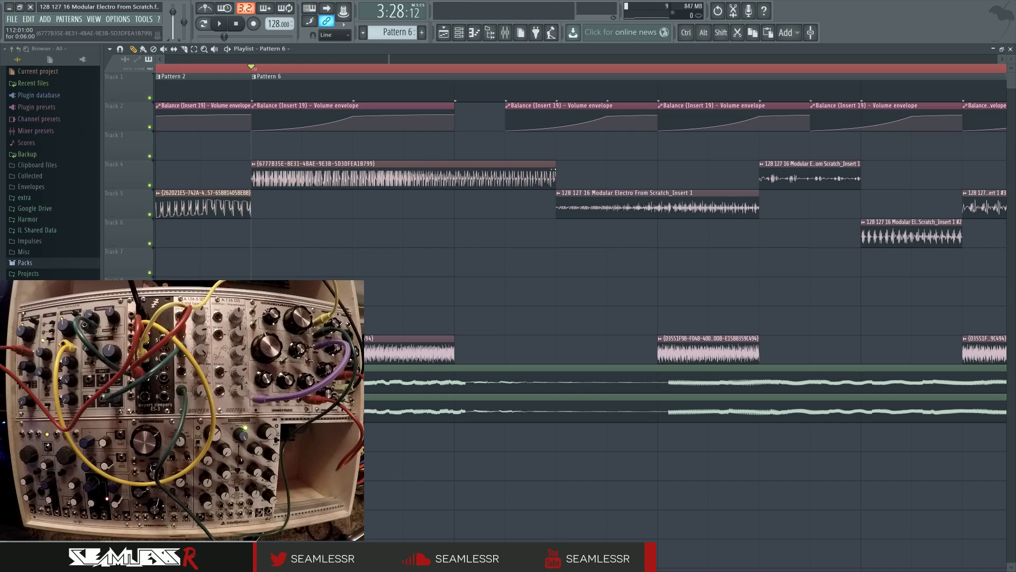
pyautogui.press('space')
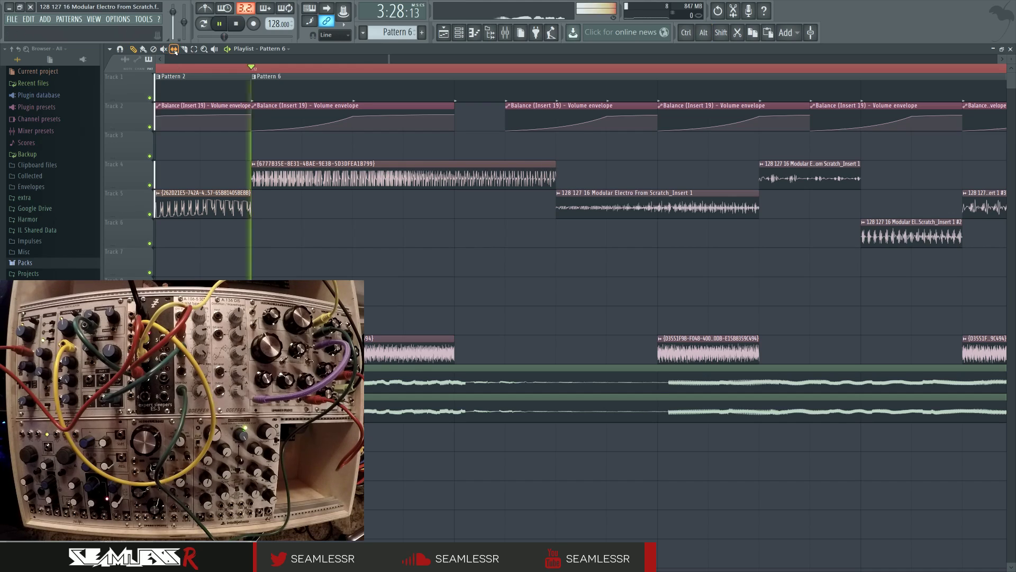
pyautogui.press('space')
pyautogui.press('space')
pyautogui.press('space')
pyautogui.press('space')
pyautogui.press('space')
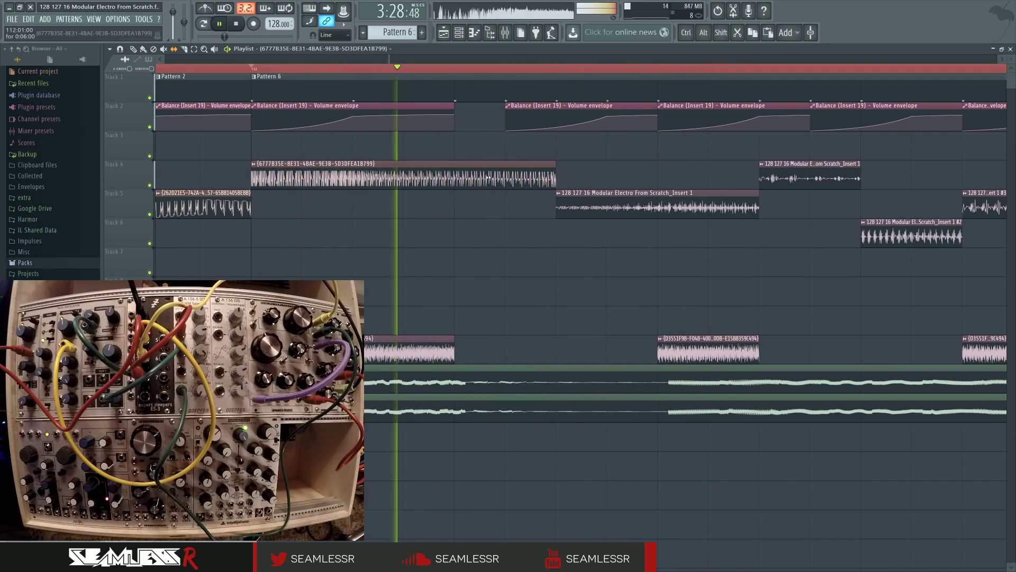
# Replay bar 112 from its start to check the join between the Track 4 and Track 5 fills
pyautogui.press('space')
pyautogui.press('space')
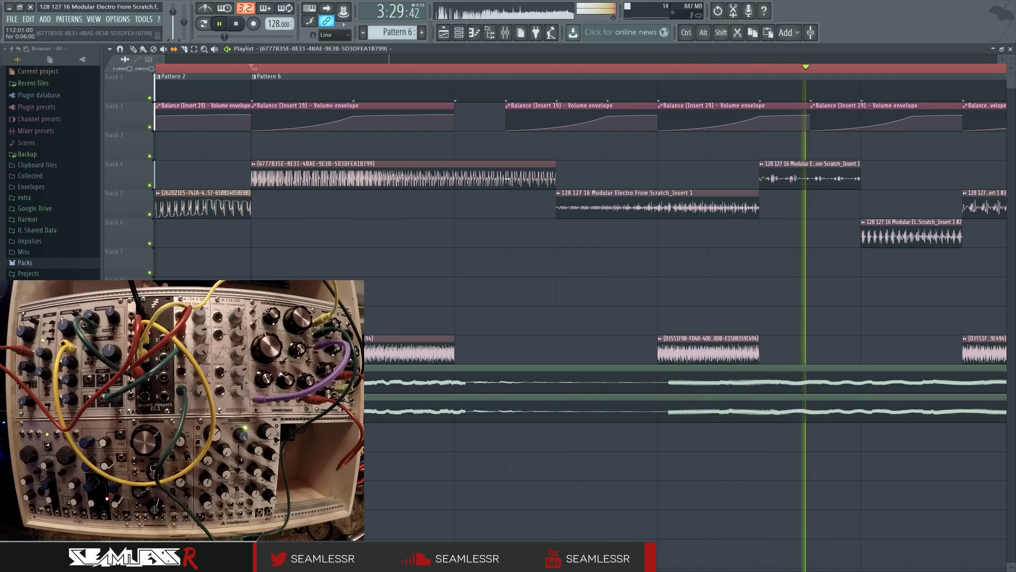
pyautogui.press('space')
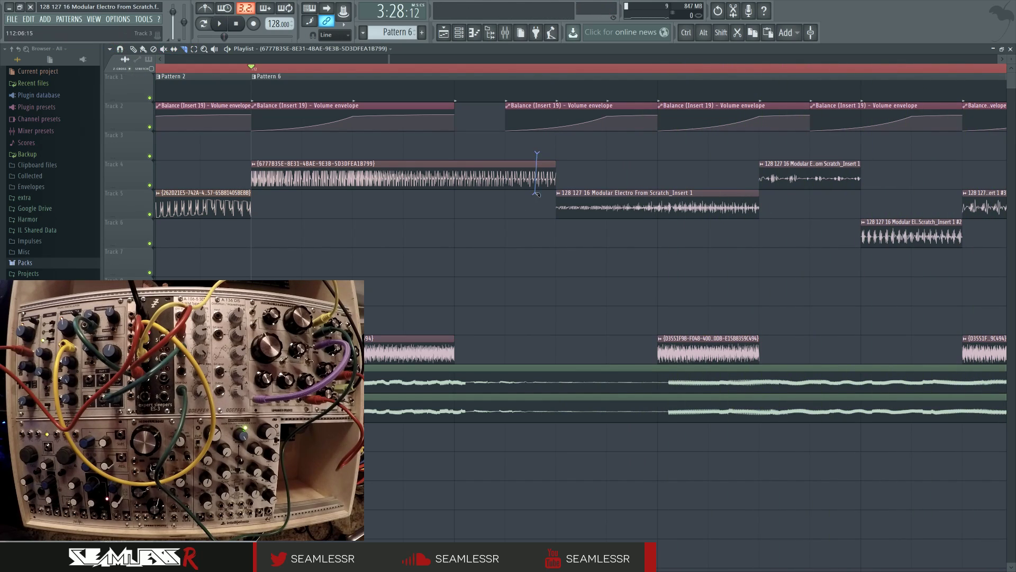
# Try slicing off the tail of the Track 4 clip just before 112:07, restore its full length and play bar 112
pyautogui.click(133, 49)
pyautogui.rightClick(545, 177)
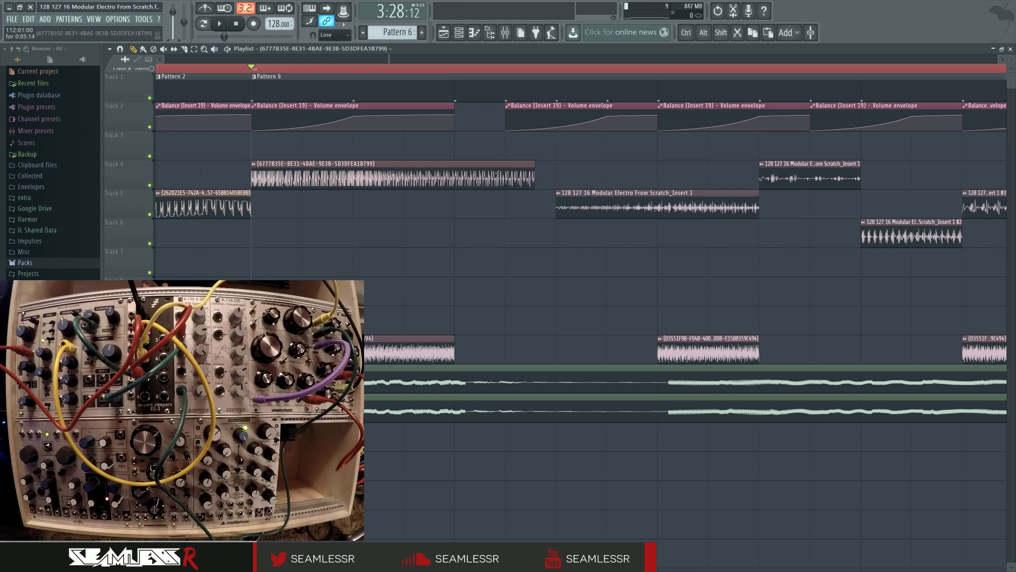
pyautogui.moveTo(535, 172); pyautogui.dragTo(555, 176)
pyautogui.press('space')
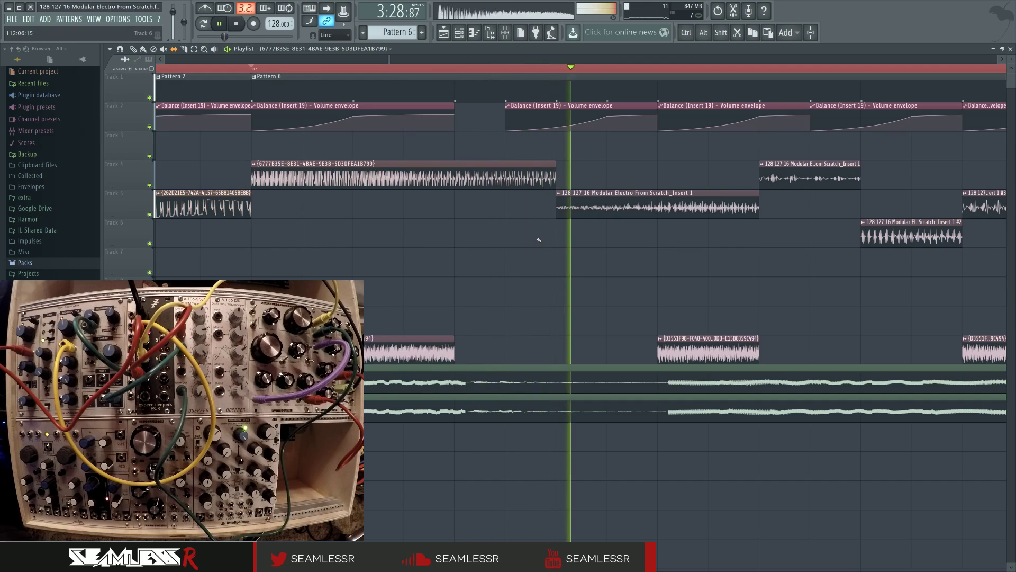
pyautogui.press('space')
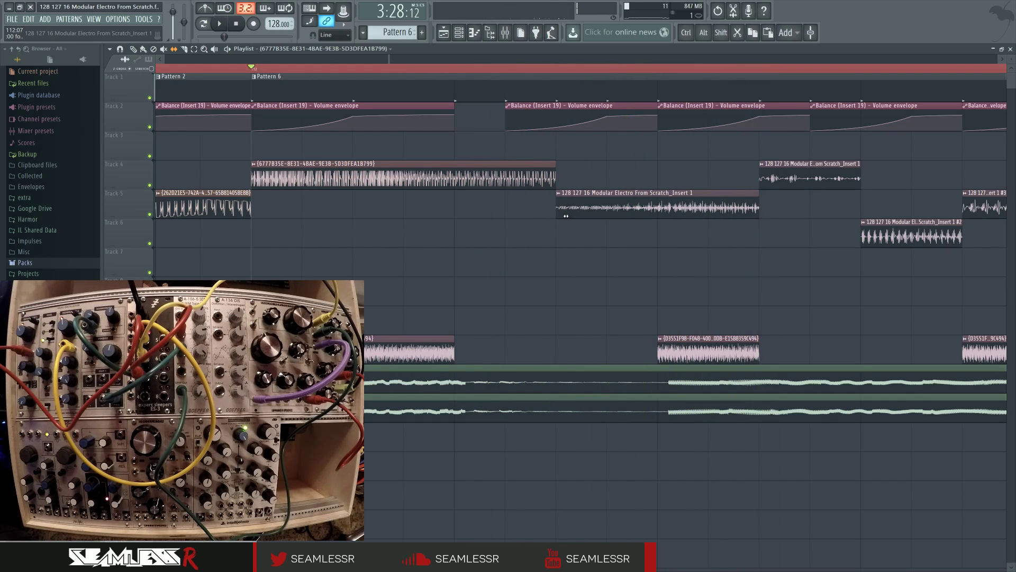
# Try cutting the first part off the Track 5 clip at 112:07, extend its start back to 112:07 and play it
pyautogui.moveTo(573, 196); pyautogui.dragTo(573, 228)
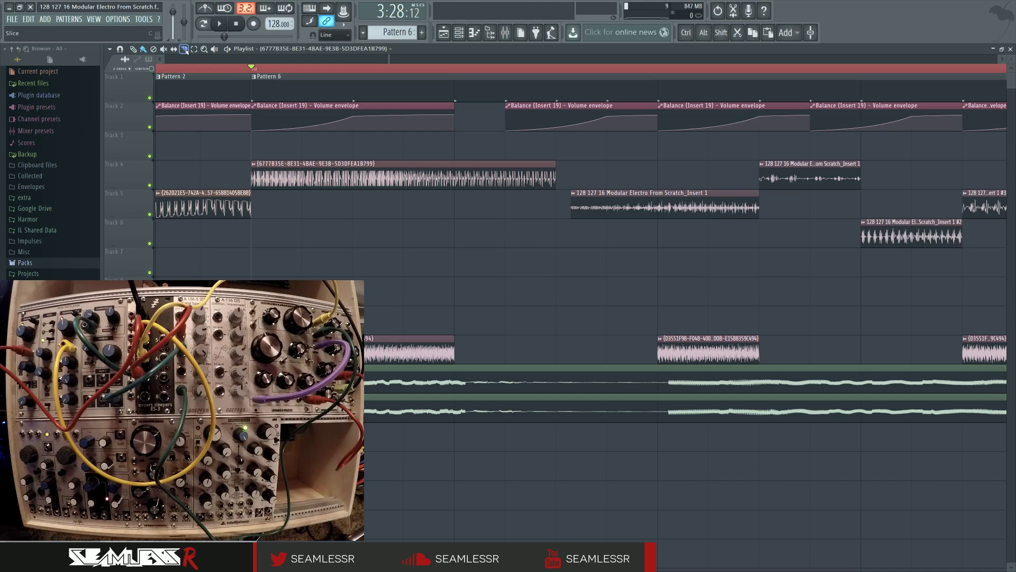
pyautogui.click(174, 50)
pyautogui.moveTo(572, 209); pyautogui.dragTo(557, 208)
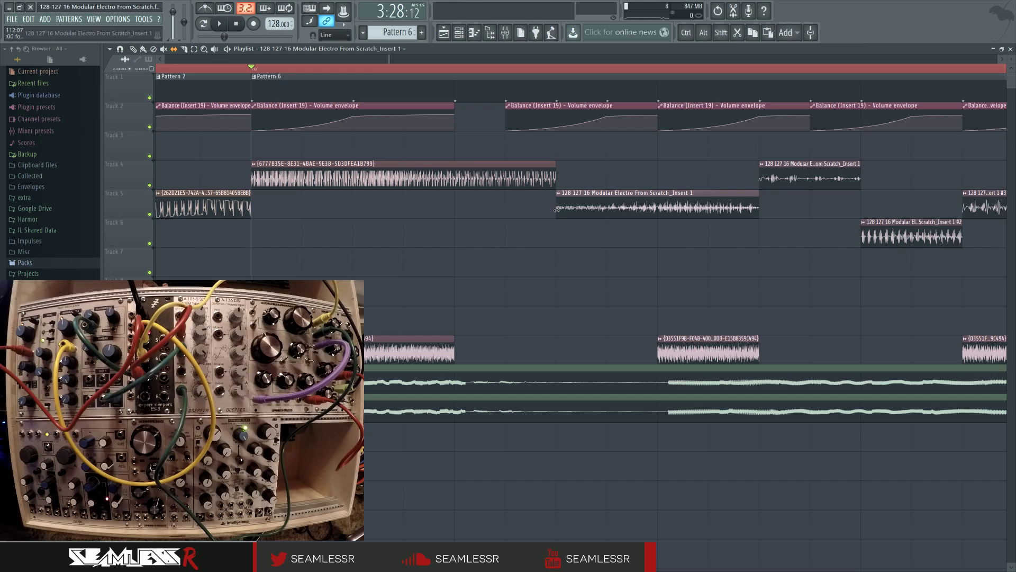
pyautogui.press('space')
pyautogui.press('space')
# Try splitting the Track 4 clip at 112:05, and undo the split
pyautogui.scroll(-8, 586, 252)
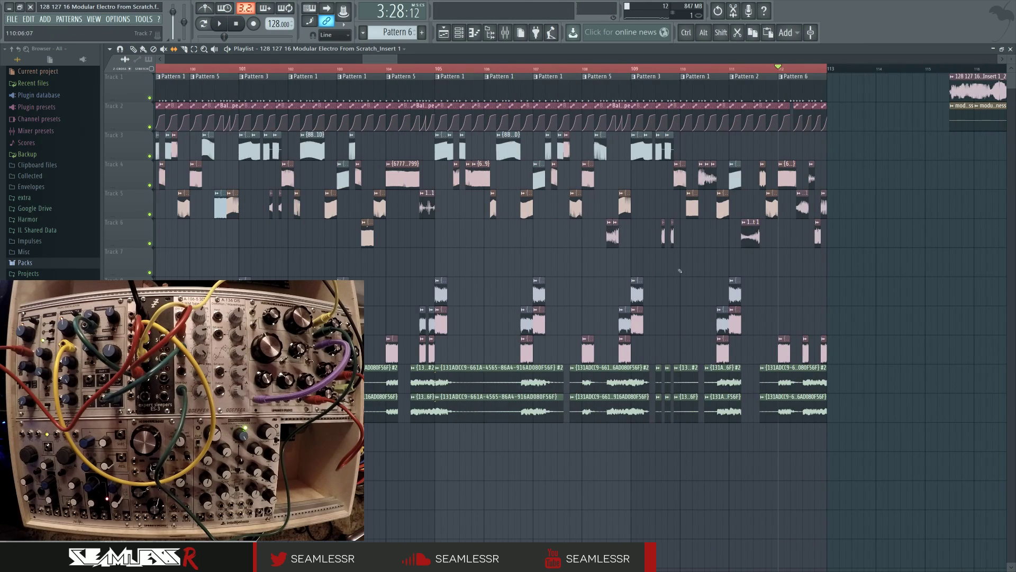
pyautogui.scroll(8, 714, 250)
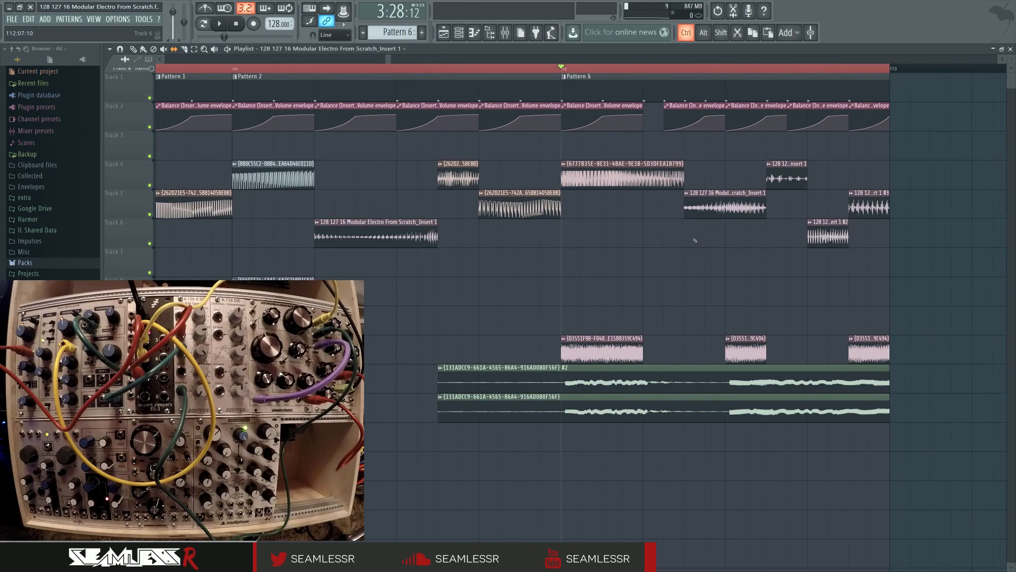
pyautogui.press('ctrl')
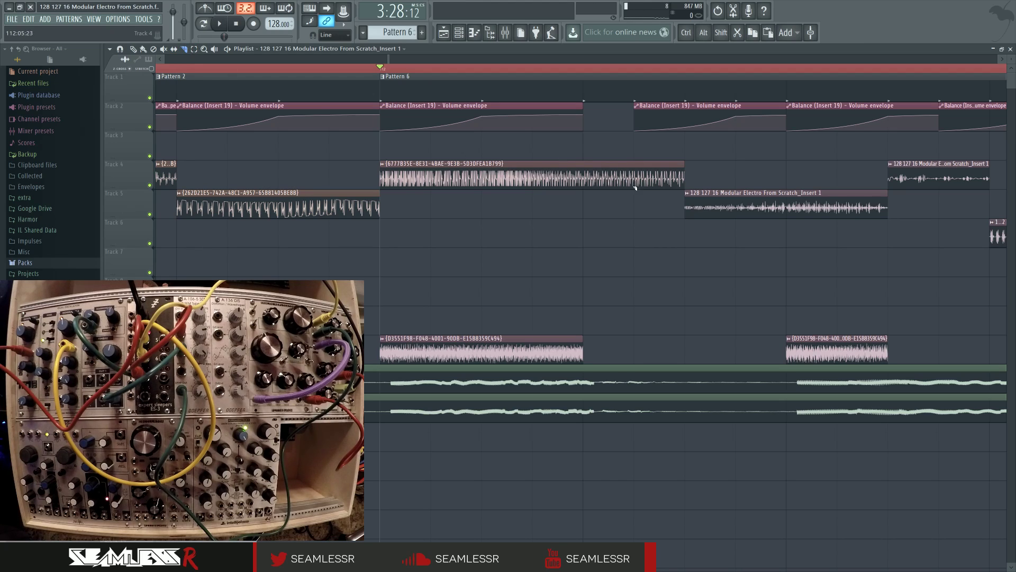
pyautogui.moveTo(586, 178); pyautogui.dragTo(609, 212)
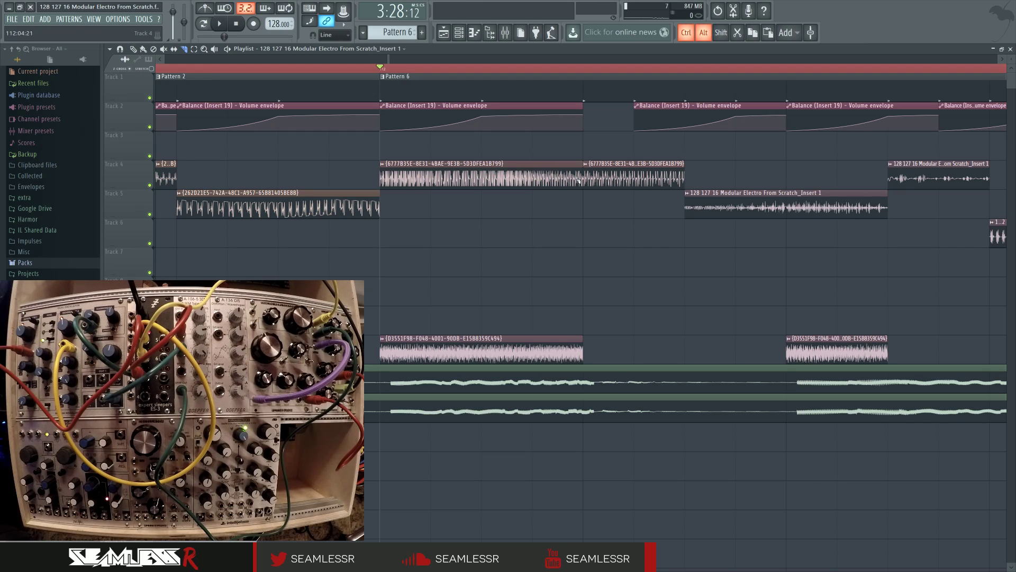
pyautogui.hotkey('ctrl', 'alt', 'z')
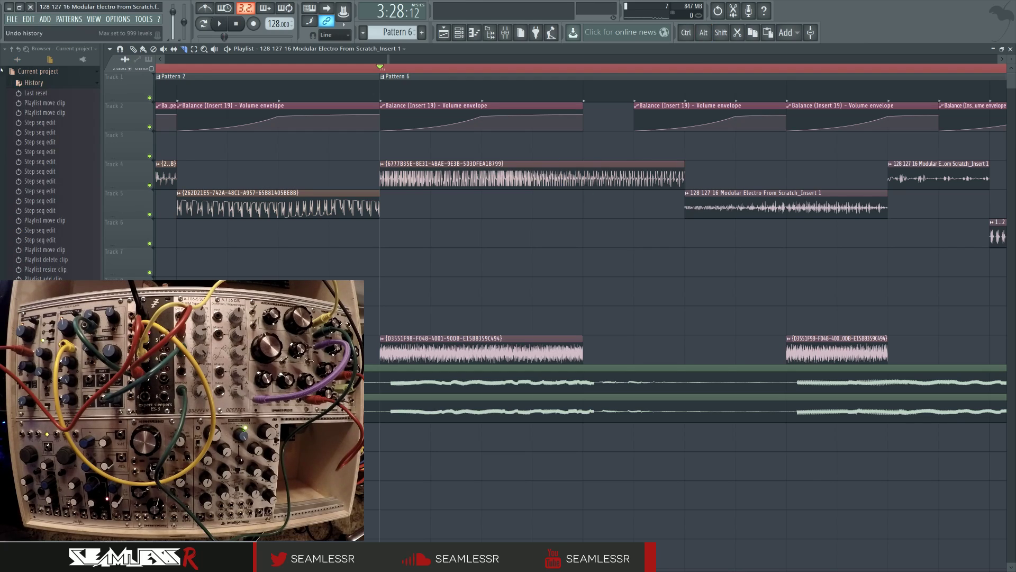
pyautogui.click(30, 72)
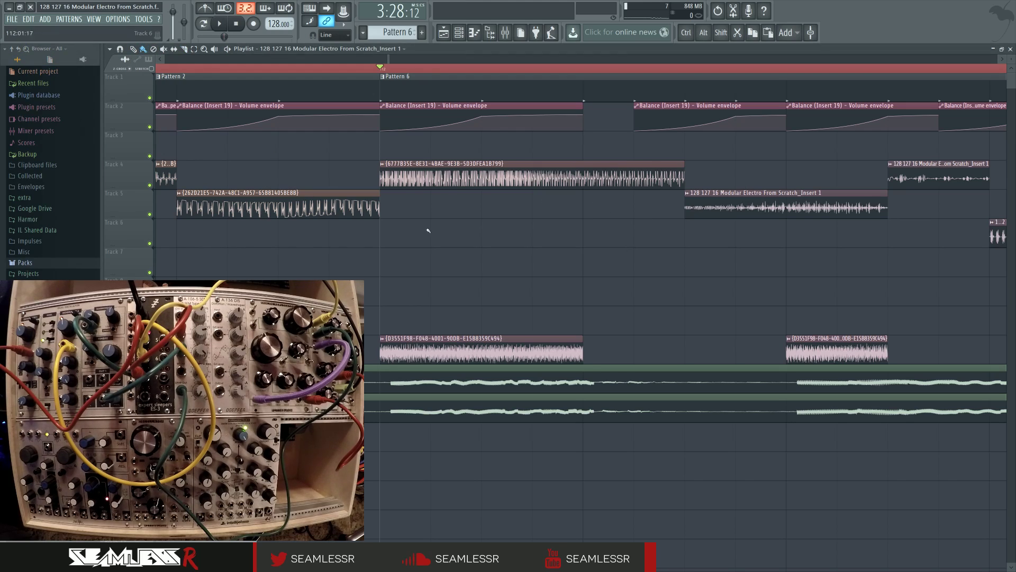
# Review the declicking modes in the sample settings of the Track 4 clip at 112:01, keeping Transient (no bleeding)
pyautogui.doubleClick(394, 179)
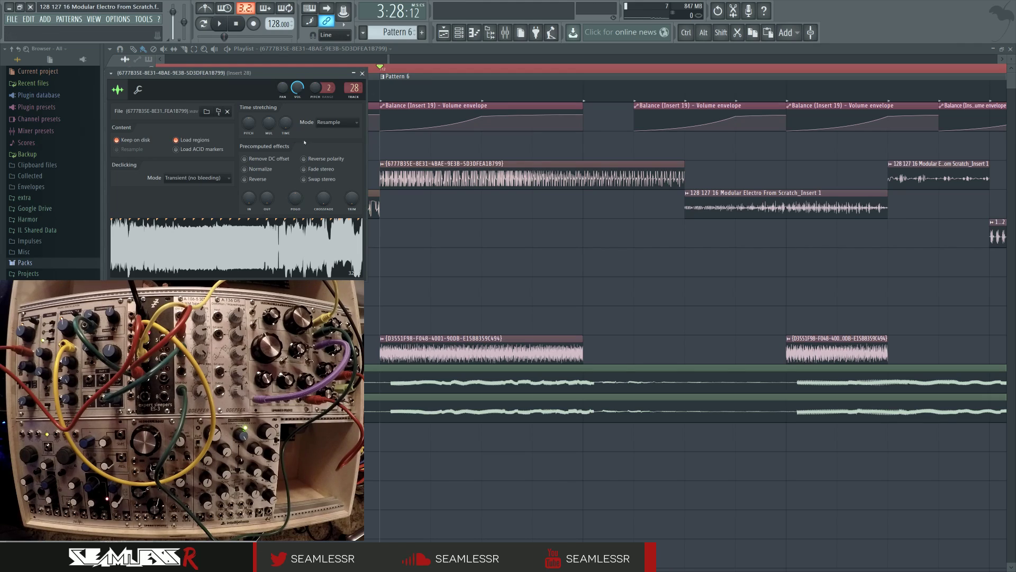
pyautogui.click(202, 178)
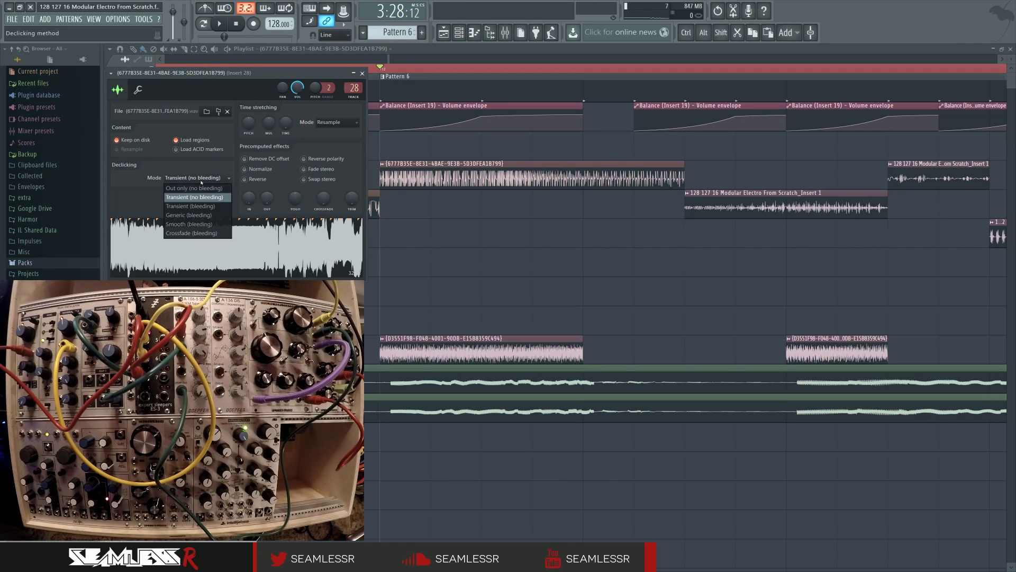
pyautogui.click(195, 197)
pyautogui.click(363, 73)
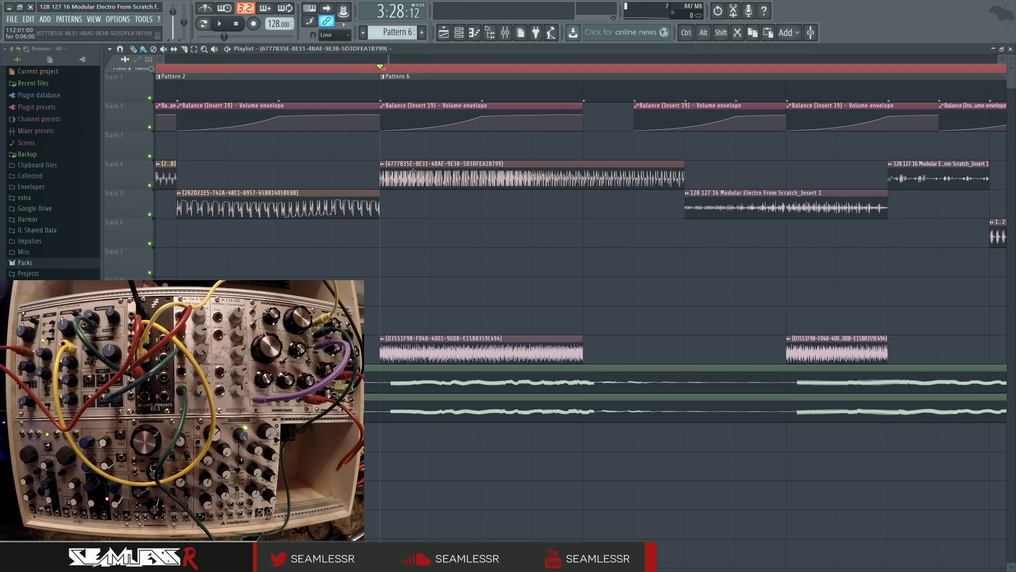
# Survey the whole arrangement from bar 97 to bar 113 in the playlist
pyautogui.scroll(-6, 382, 233)
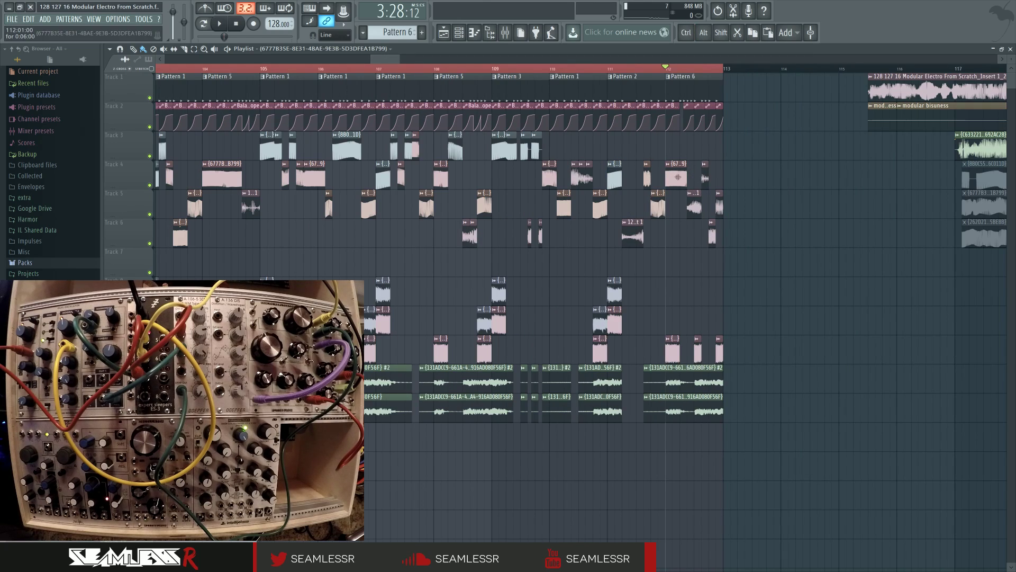
pyautogui.moveTo(382, 233); pyautogui.dragTo(460, 239)
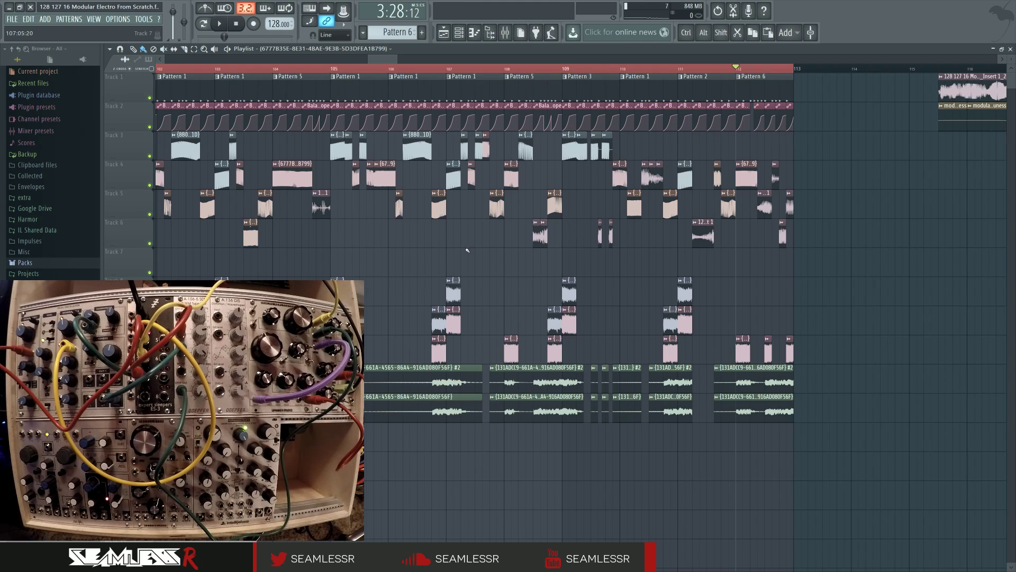
pyautogui.moveTo(444, 259); pyautogui.dragTo(575, 265)
pyautogui.scroll(-5, 579, 256)
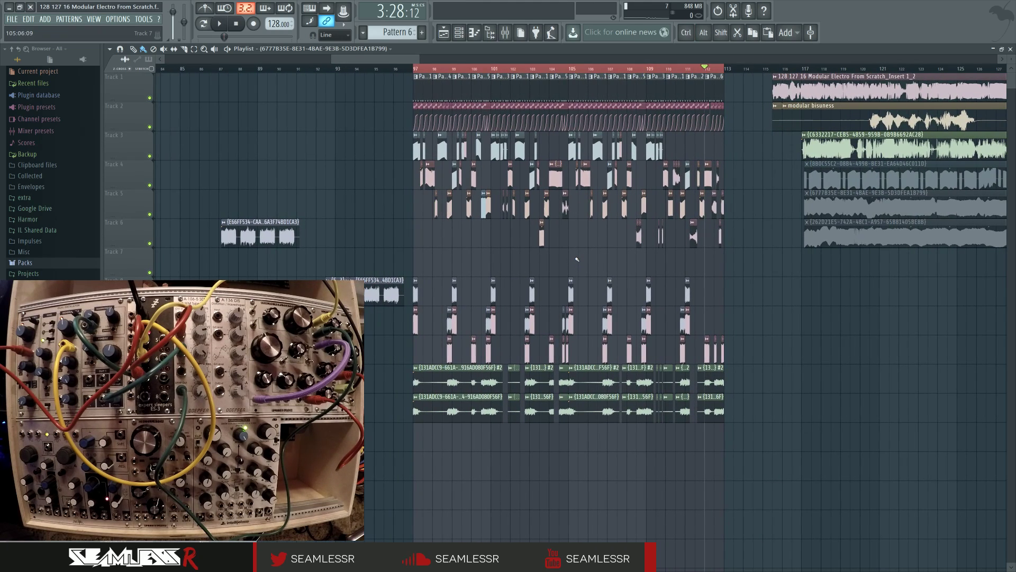